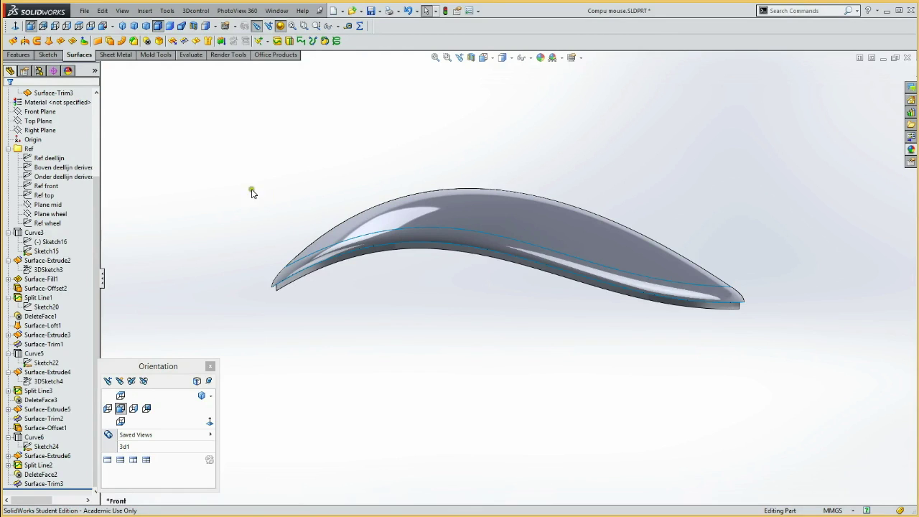
# Insert a reference plane offset 5.00 mm from Plane wheel, creating Plane6.
pyautogui.click(58, 215)
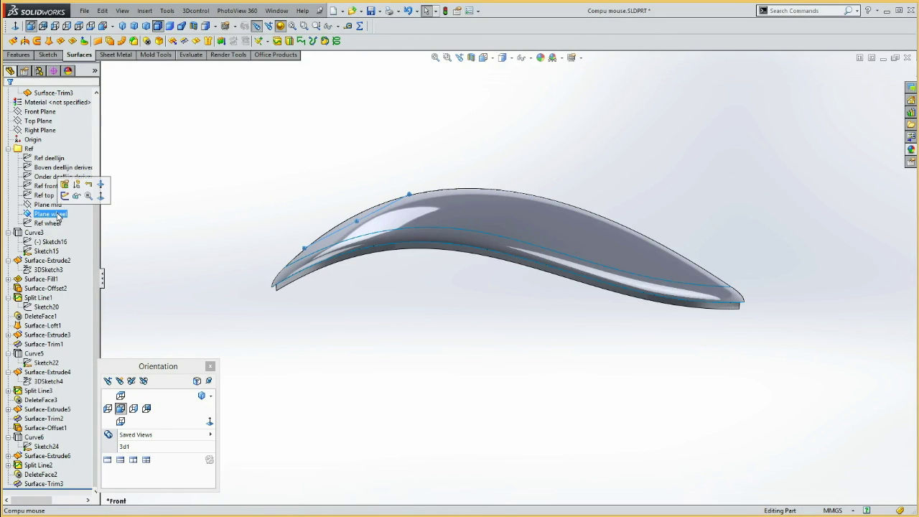
pyautogui.click(146, 12)
pyautogui.moveTo(179, 123)
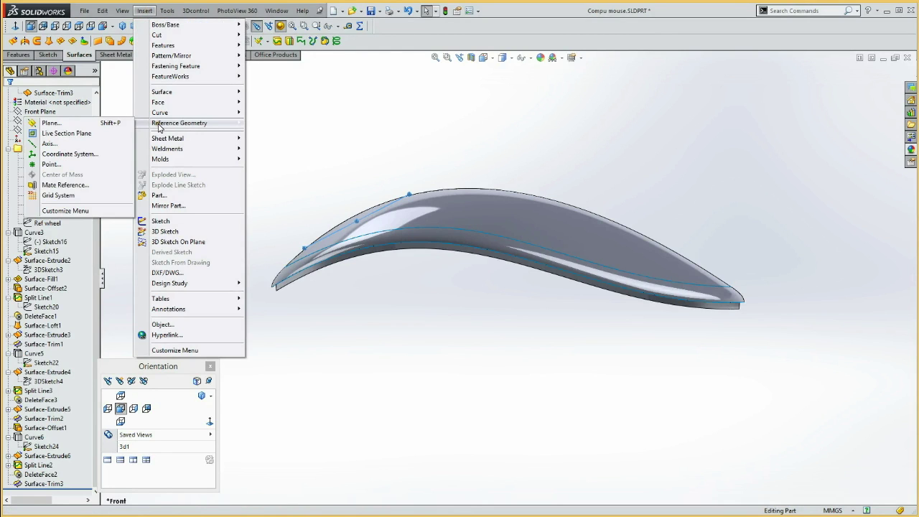
pyautogui.click(58, 124)
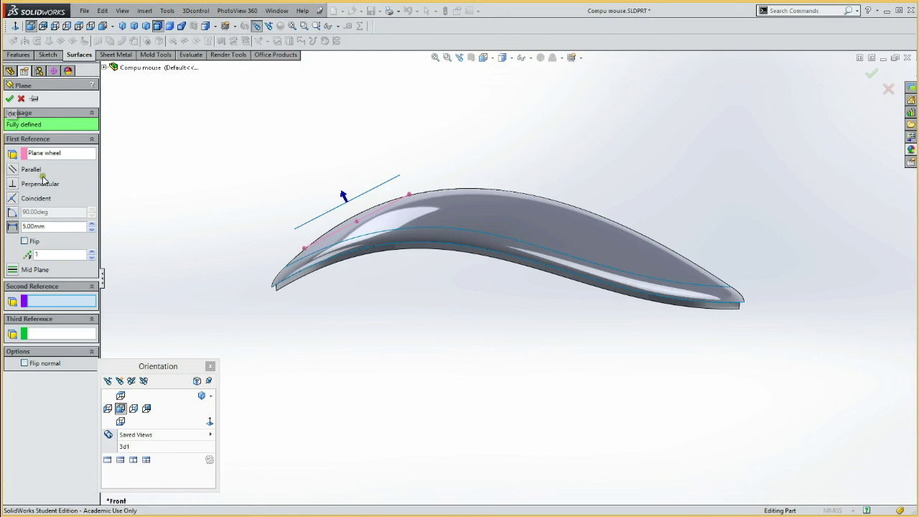
pyautogui.click(12, 99)
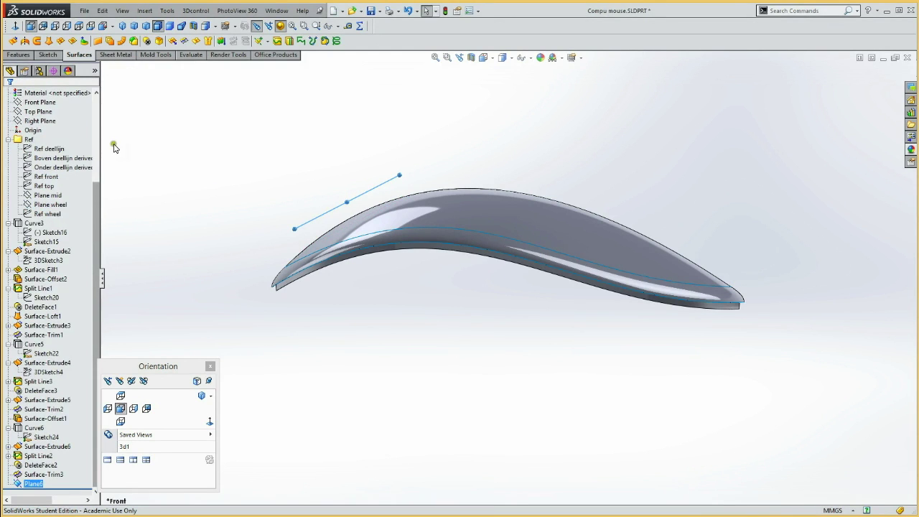
pyautogui.click(48, 55)
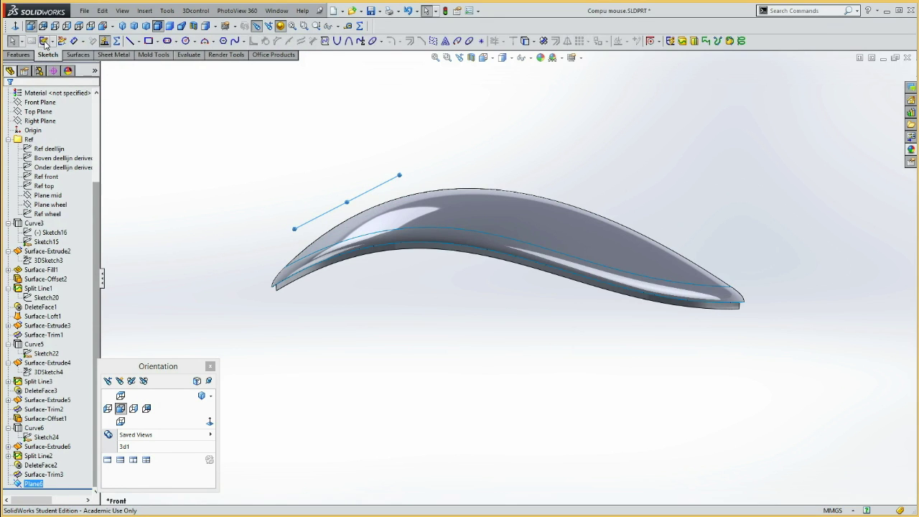
# On Plane6, convert the Ref wheel ellipse into Sketch30 and close the sketch.
pyautogui.click(44, 41)
pyautogui.moveTo(156, 181)
pyautogui.mouseDown(button='middle')
pyautogui.moveTo(201, 204)
pyautogui.moveTo(170, 218)
pyautogui.mouseUp(button='middle')
pyautogui.click(48, 214)
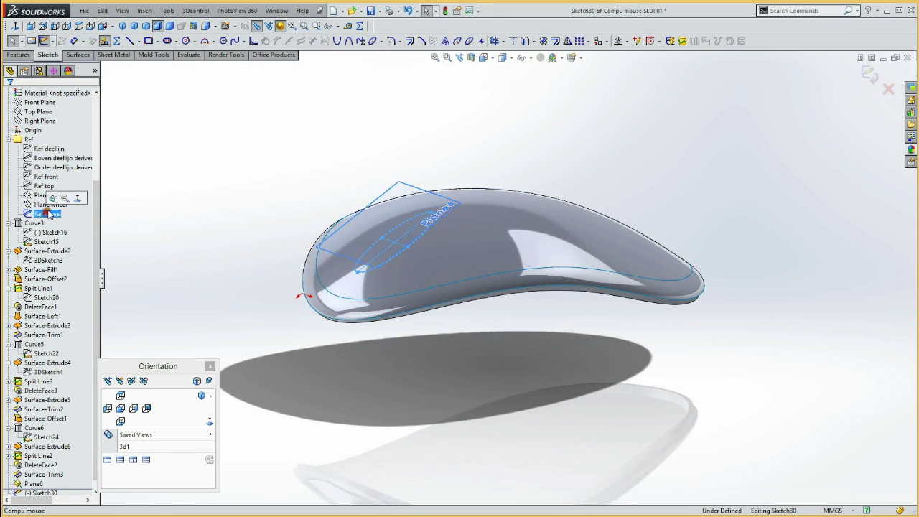
pyautogui.keyDown('ctrl'); pyautogui.click(50, 205); pyautogui.keyUp('ctrl')
pyautogui.click(166, 161)
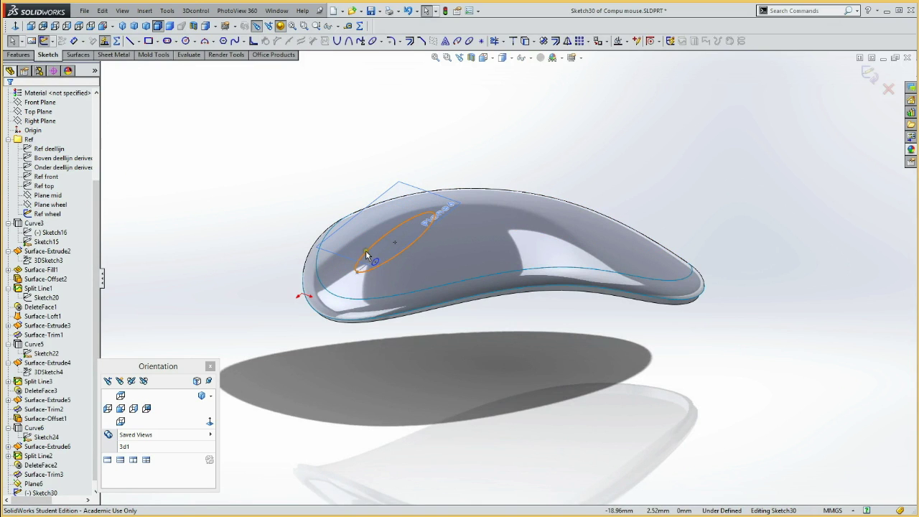
pyautogui.click(365, 250)
pyautogui.click(525, 41)
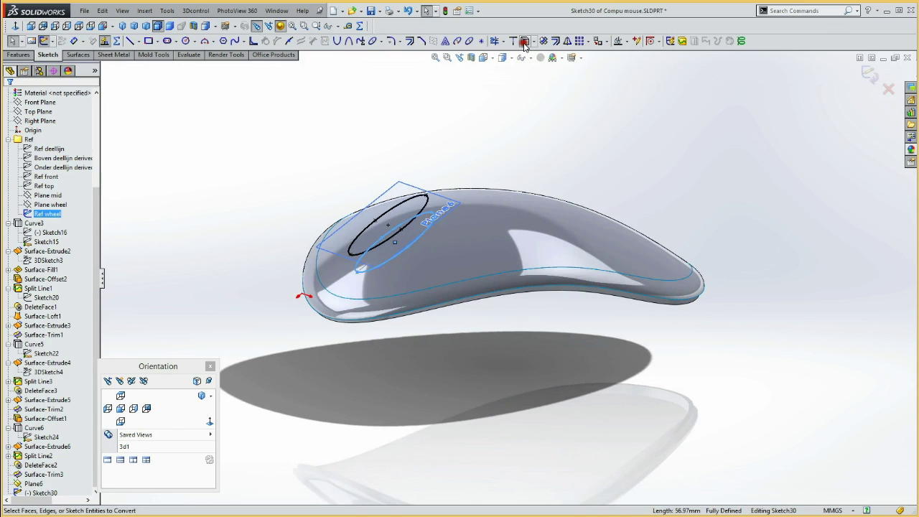
pyautogui.click(43, 41)
pyautogui.click(33, 474)
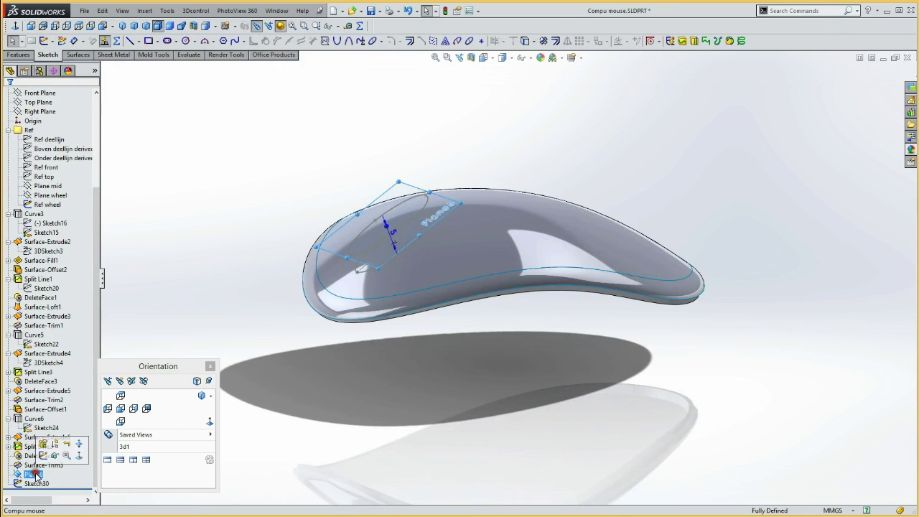
pyautogui.click(35, 483)
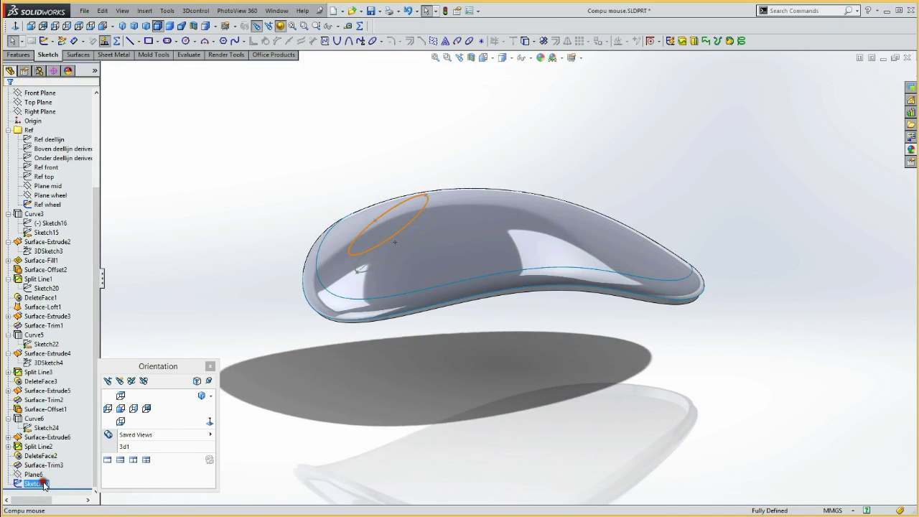
pyautogui.click(681, 41)
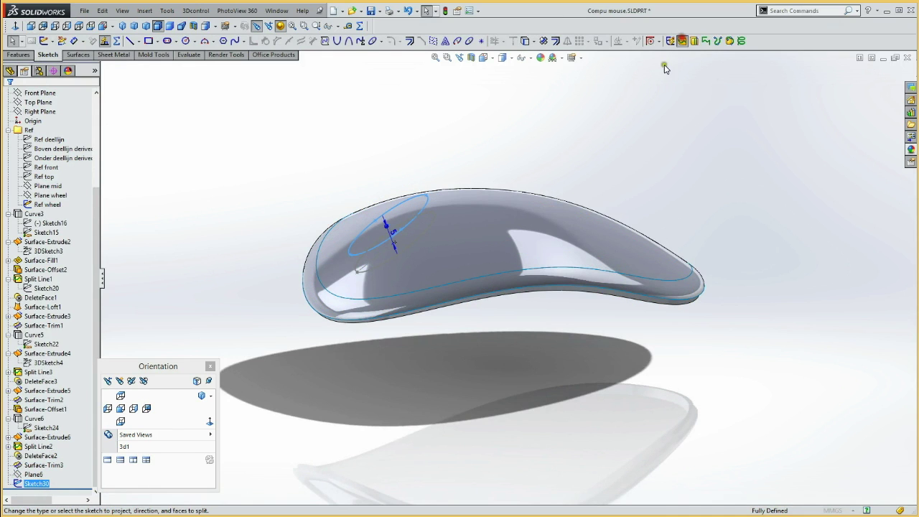
# Project Sketch30 onto the mouse top face as Split Line6, then delete the elliptical face.
pyautogui.click(430, 246)
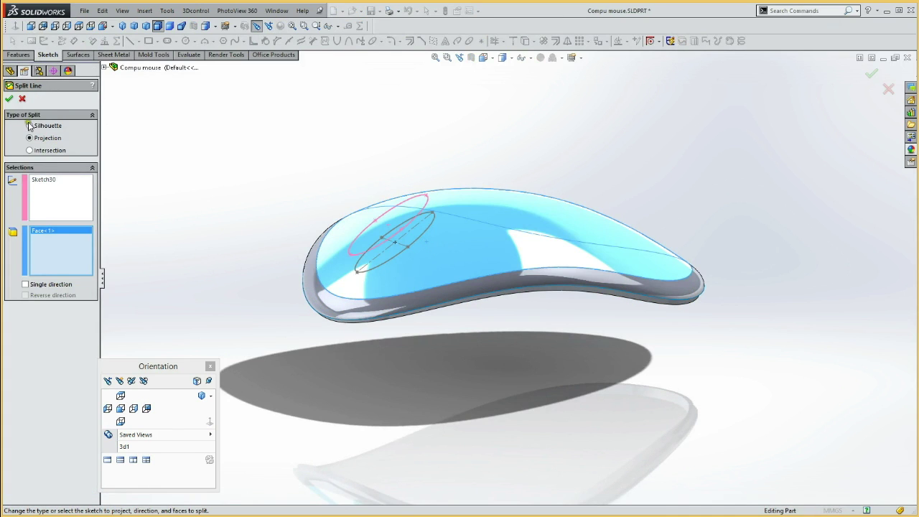
pyautogui.click(9, 99)
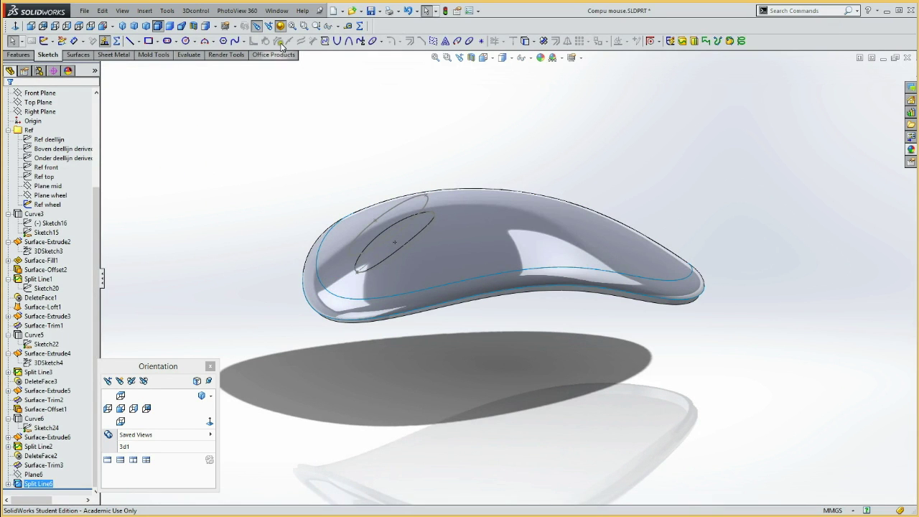
pyautogui.click(80, 55)
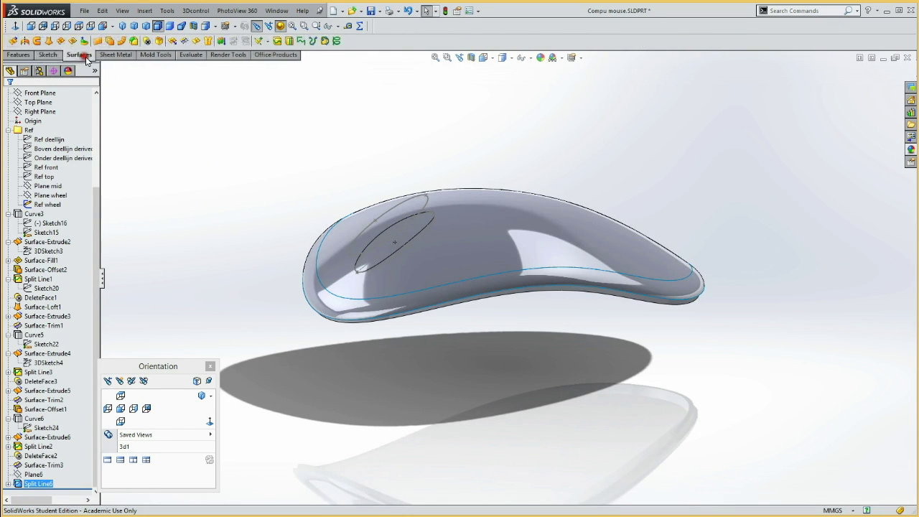
pyautogui.click(148, 42)
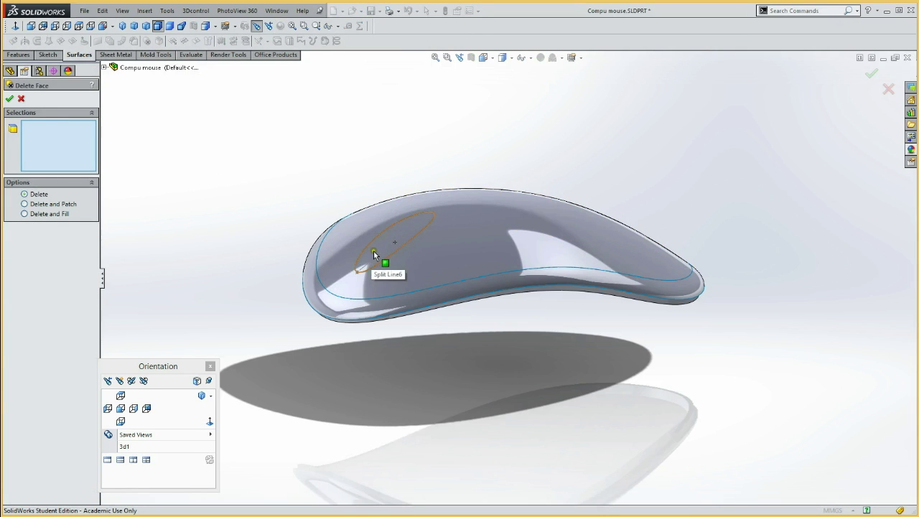
pyautogui.click(363, 267)
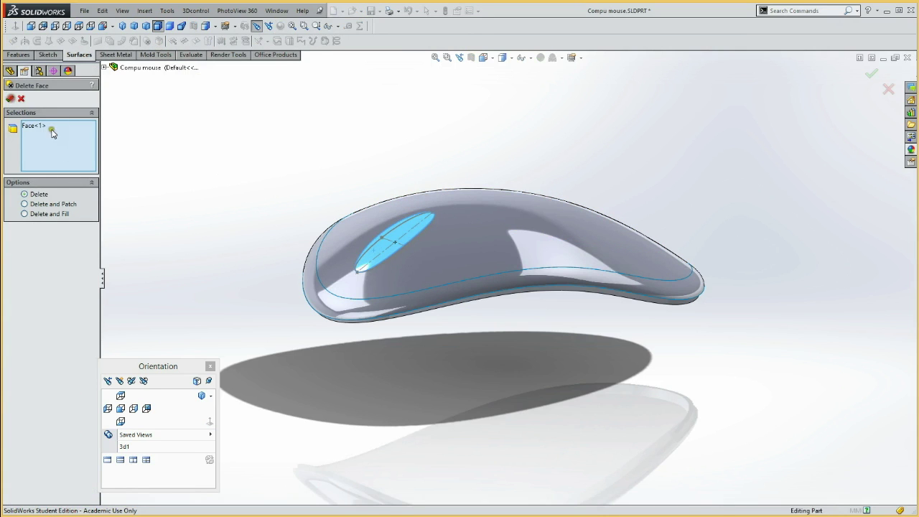
pyautogui.click(10, 98)
pyautogui.moveTo(172, 220)
pyautogui.mouseDown(button='middle')
pyautogui.moveTo(219, 164)
pyautogui.moveTo(242, 154)
pyautogui.moveTo(194, 139)
pyautogui.moveTo(249, 150)
pyautogui.moveTo(211, 152)
pyautogui.moveTo(197, 201)
pyautogui.moveTo(172, 127)
pyautogui.moveTo(174, 166)
pyautogui.moveTo(191, 187)
pyautogui.moveTo(180, 227)
pyautogui.moveTo(165, 196)
pyautogui.mouseUp(button='middle')
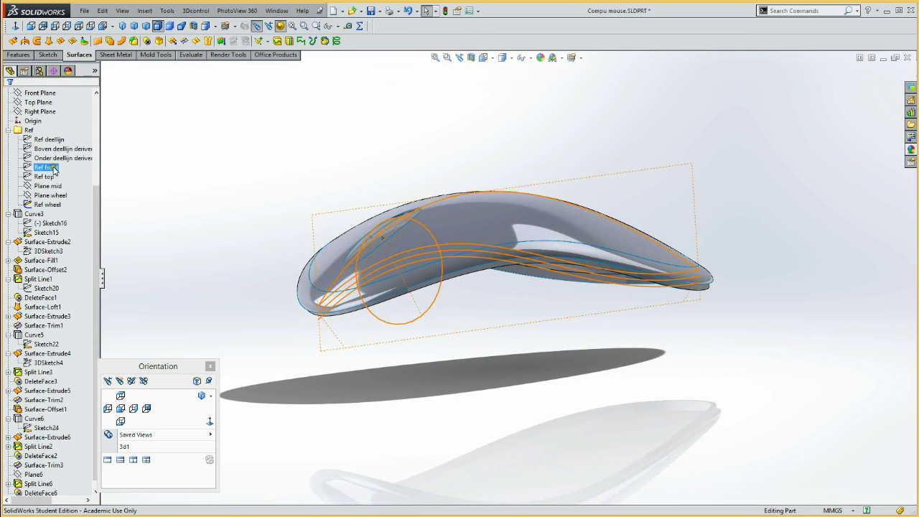
# On Front Plane, convert the Ref wheel line into a 25 mm construction line across the opening.
pyautogui.click(40, 102)
pyautogui.click(40, 93)
pyautogui.click(50, 80)
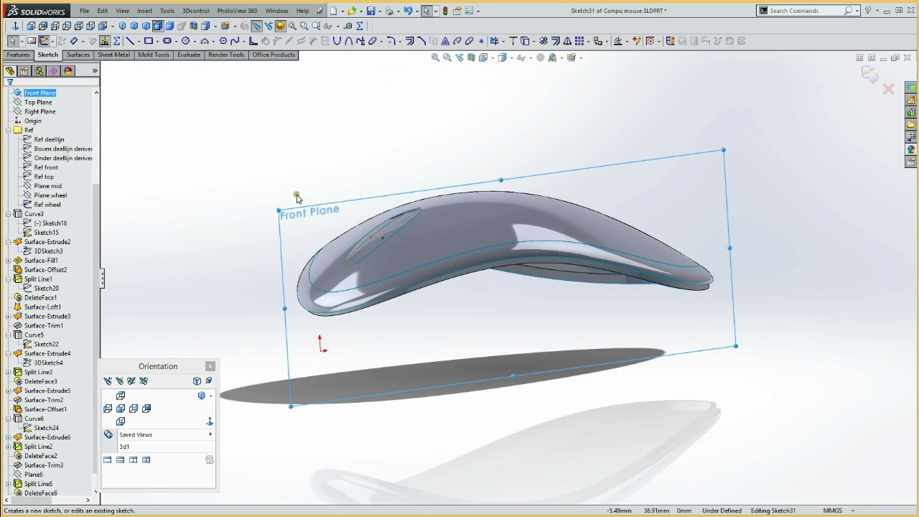
pyautogui.press('z')
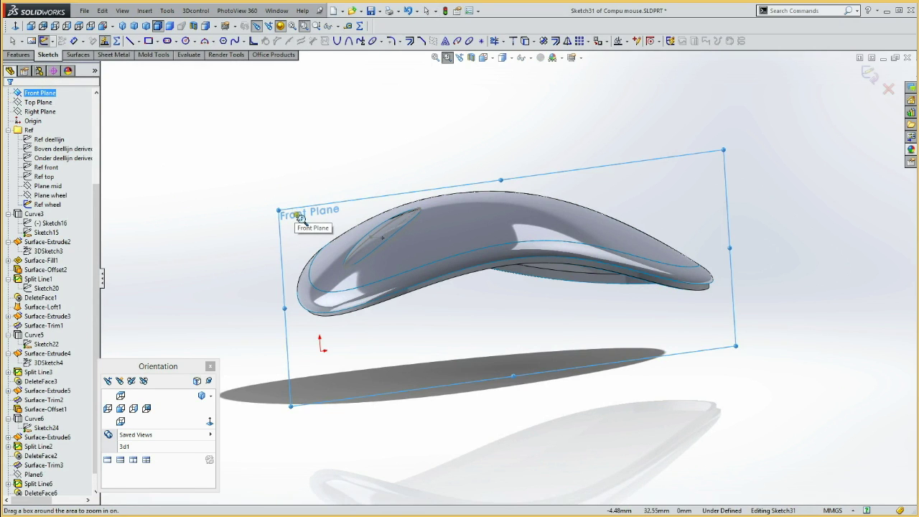
pyautogui.moveTo(303, 199); pyautogui.dragTo(467, 288)
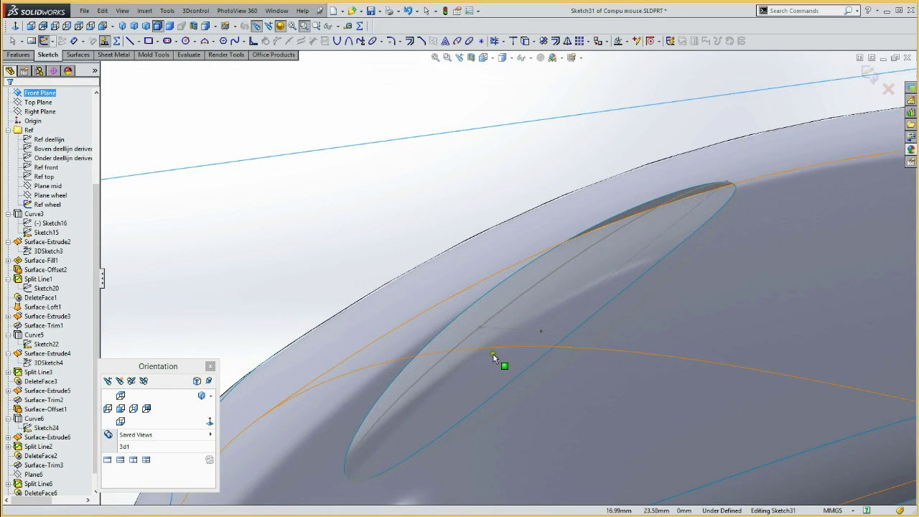
pyautogui.press('Escape')
pyautogui.click(615, 271)
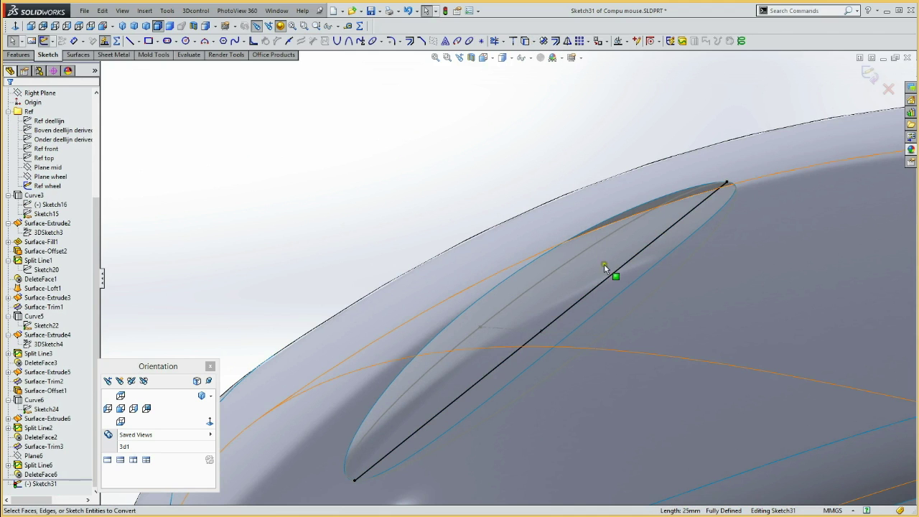
pyautogui.click(613, 273)
pyautogui.click(640, 242)
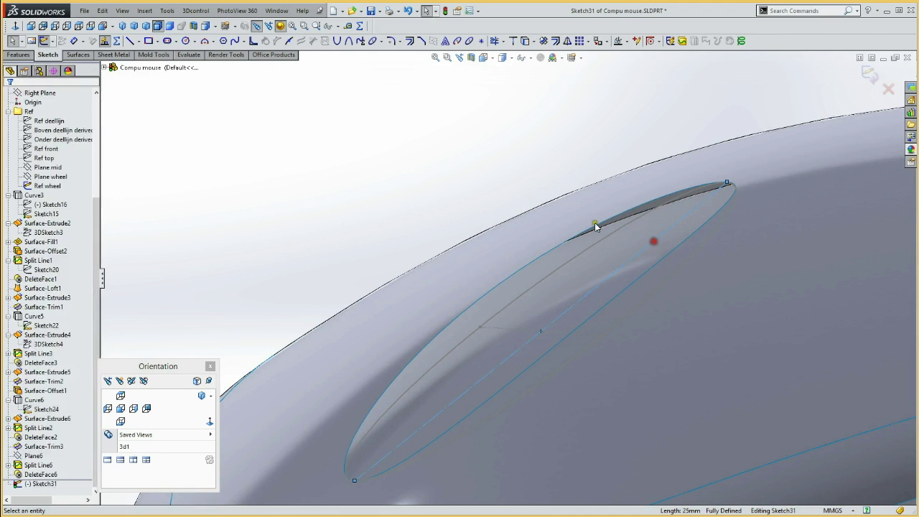
pyautogui.click(415, 157)
pyautogui.hotkey('ctrl', 'b')
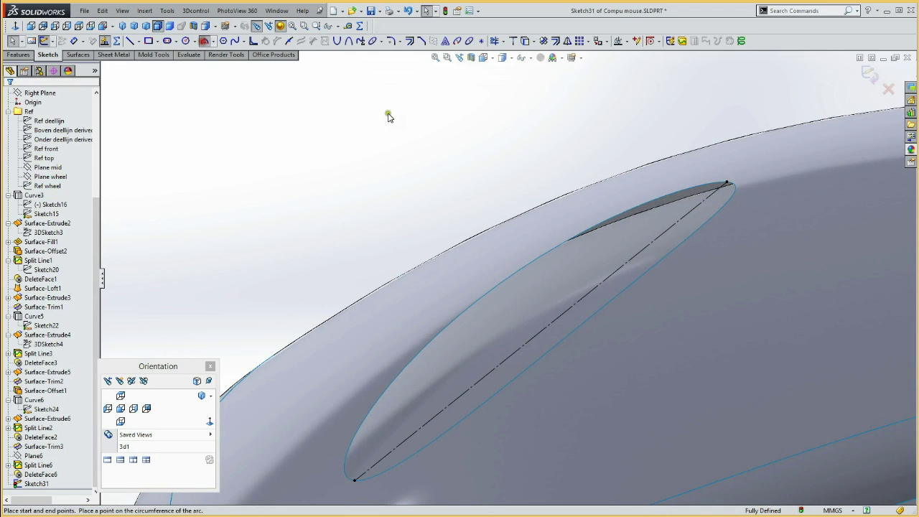
# Draw a three-point arc from the ellipse's upper end to its lower end.
pyautogui.click(204, 43)
pyautogui.click(721, 189)
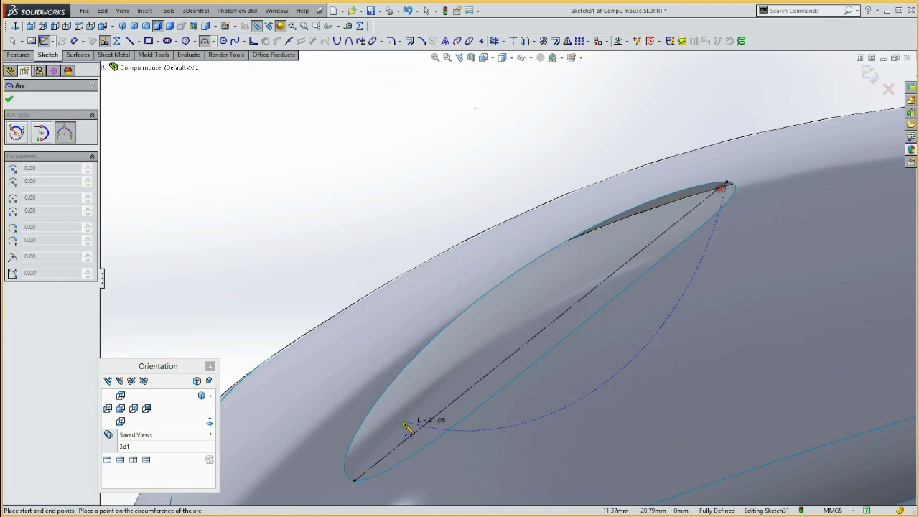
pyautogui.click(355, 480)
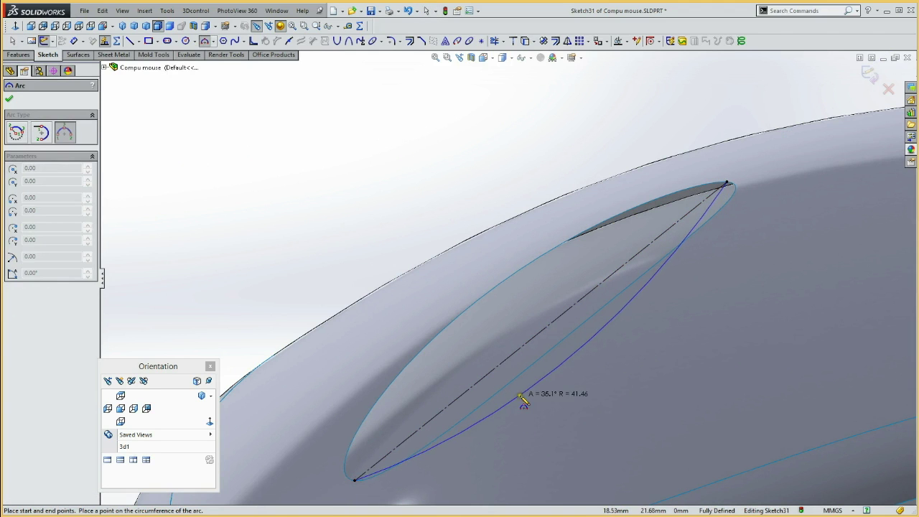
pyautogui.click(544, 374)
pyautogui.press('Escape')
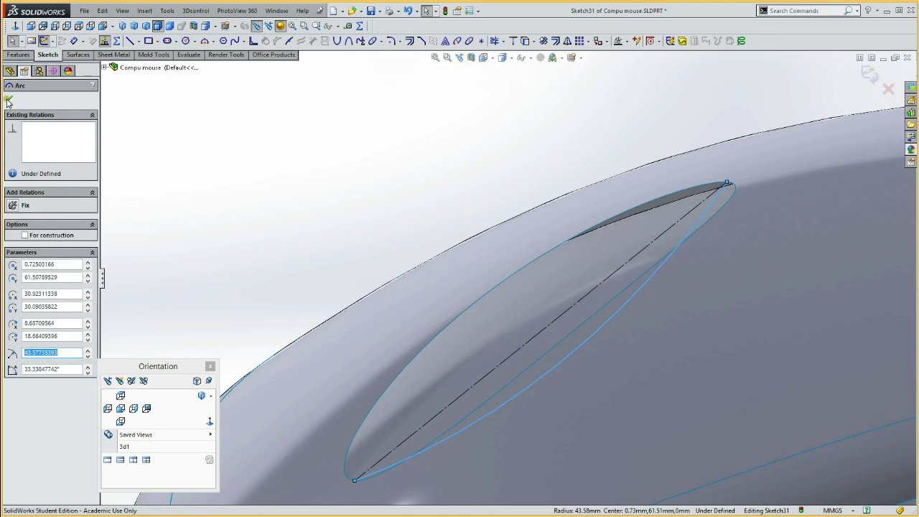
pyautogui.click(8, 100)
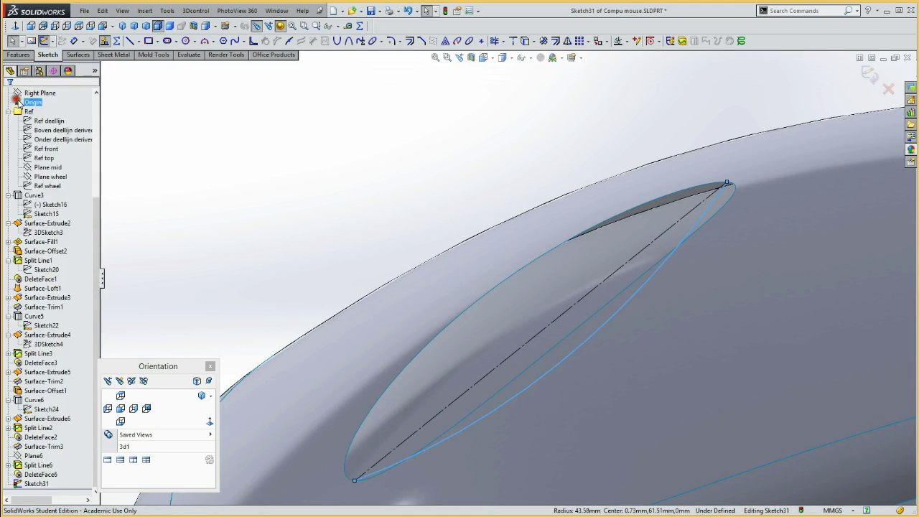
# Convert the orange Ref front line into a construction line across the opening's middle.
pyautogui.click(45, 147)
pyautogui.click(46, 137)
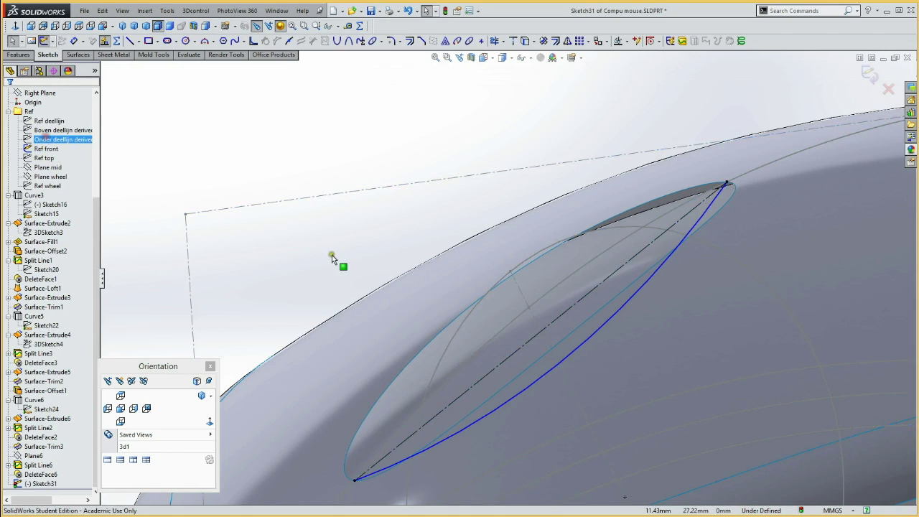
pyautogui.click(517, 286)
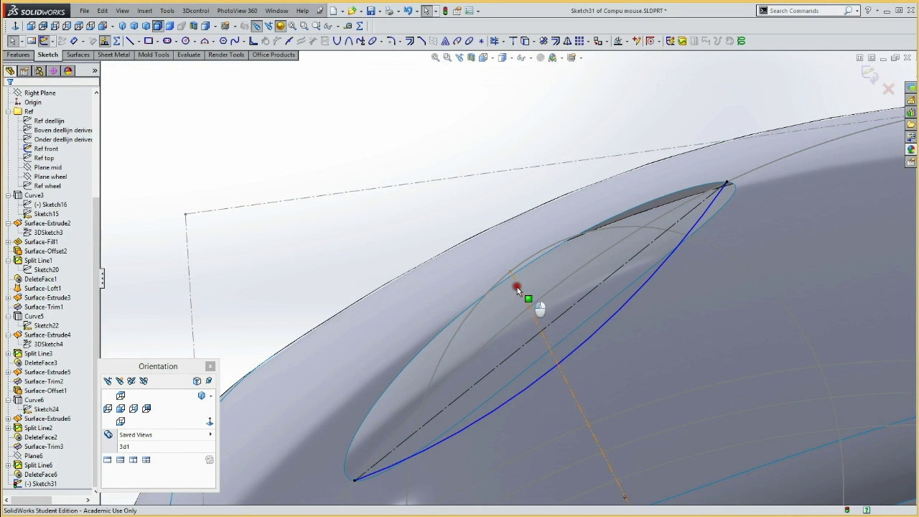
pyautogui.click(525, 41)
pyautogui.click(520, 296)
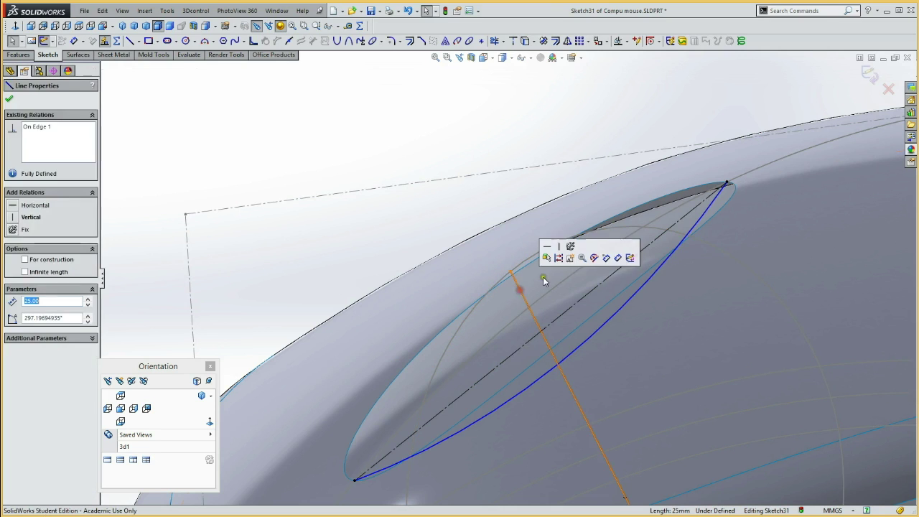
pyautogui.click(558, 259)
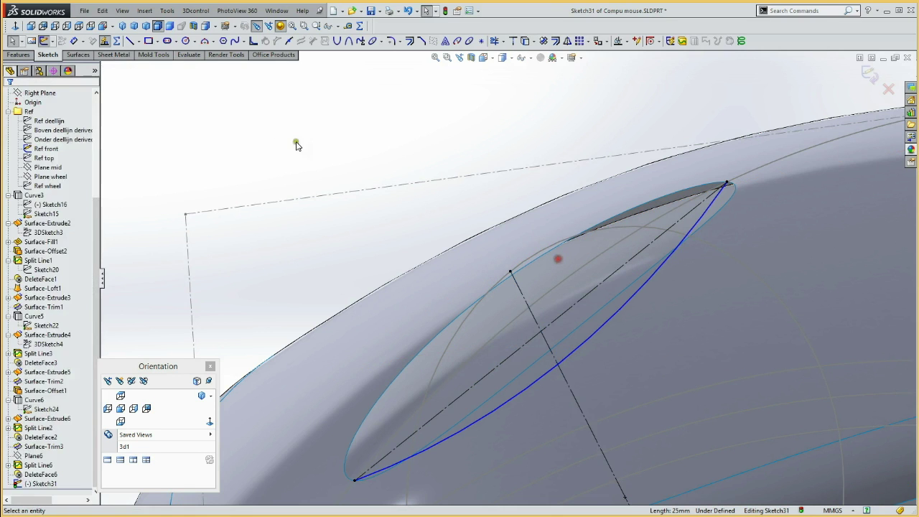
pyautogui.click(45, 148)
pyautogui.click(48, 134)
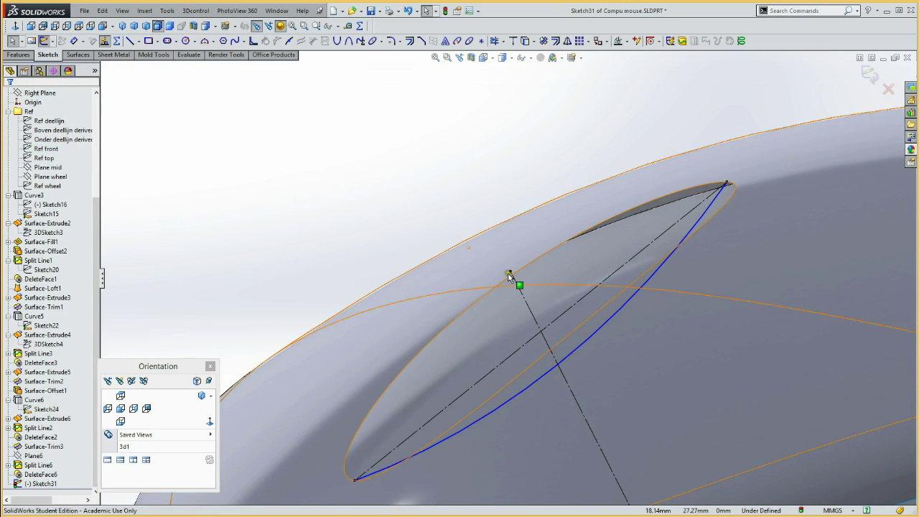
# Snap the construction line's lower endpoint onto the arc's midpoint.
pyautogui.moveTo(510, 271); pyautogui.dragTo(523, 345)
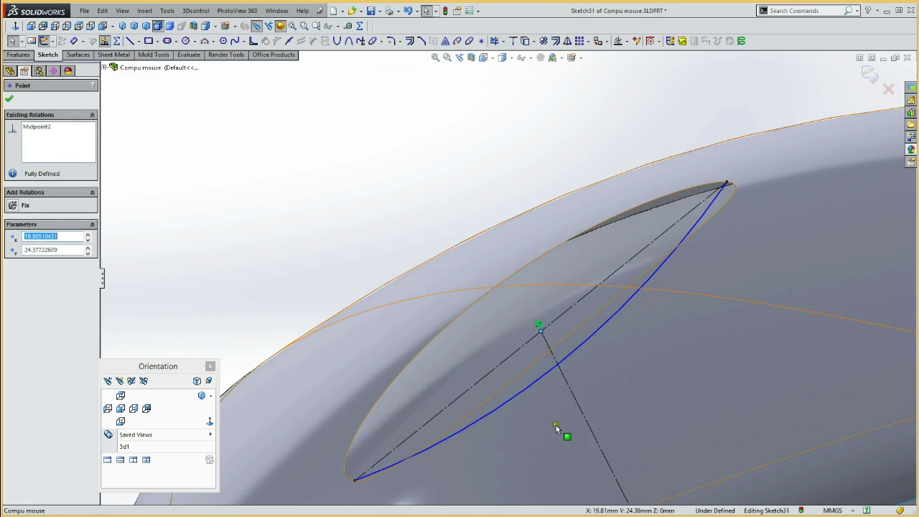
pyautogui.scroll(4, 554, 425)
pyautogui.scroll(1, 558, 459)
pyautogui.scroll(1, 566, 473)
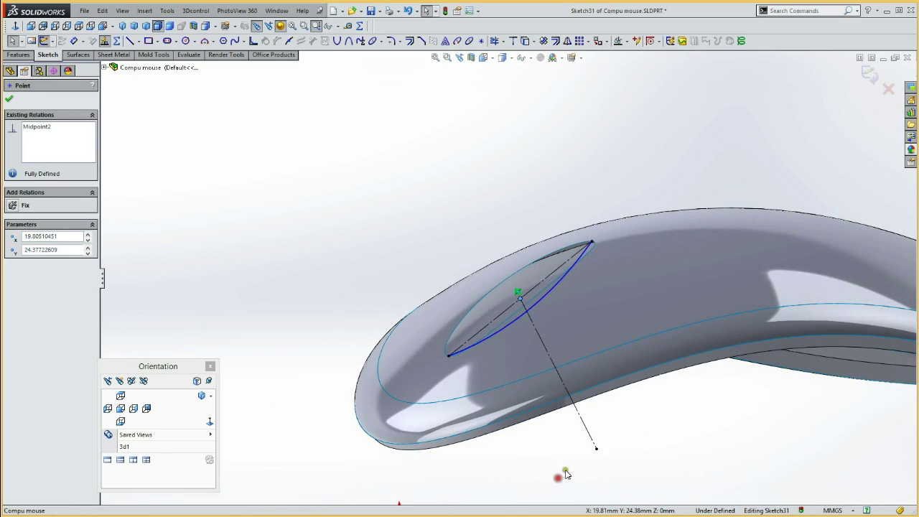
pyautogui.moveTo(597, 451); pyautogui.dragTo(519, 318)
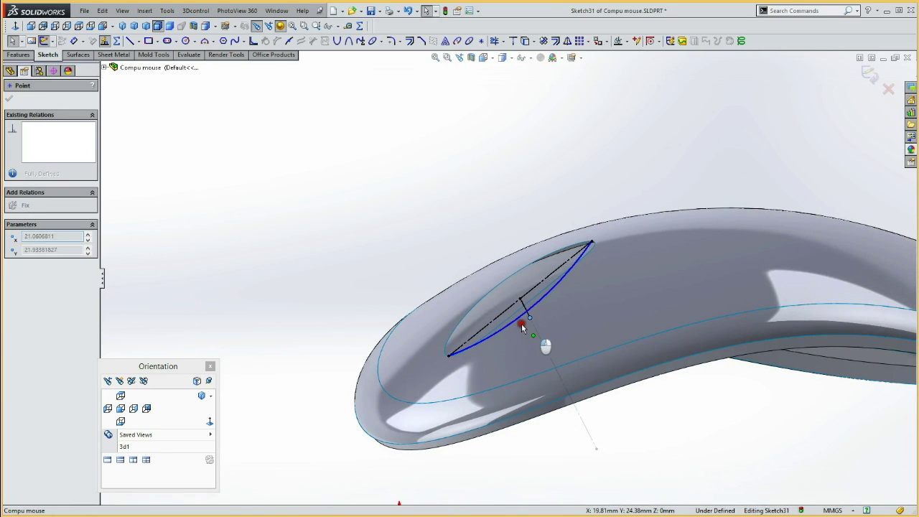
pyautogui.click(431, 230)
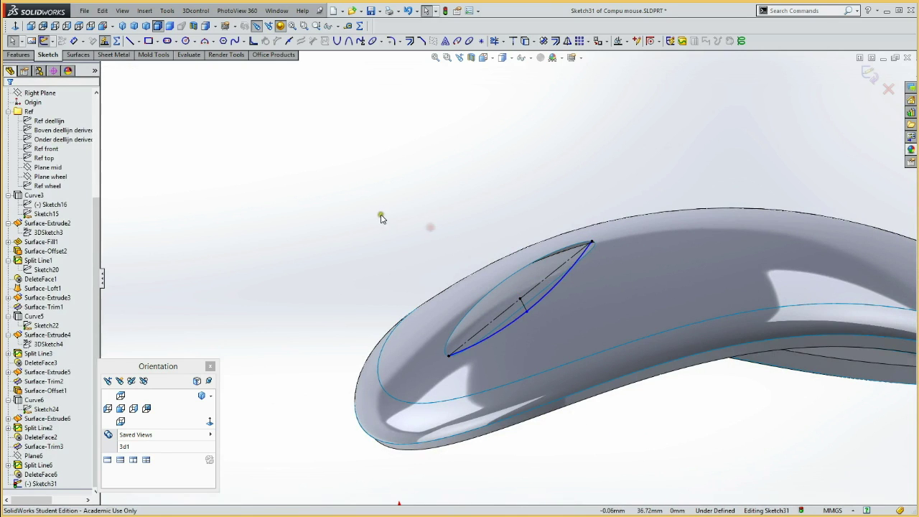
# Dimension the construction line to 0.8 mm and exit Sketch31.
pyautogui.press('d')
pyautogui.click(527, 310)
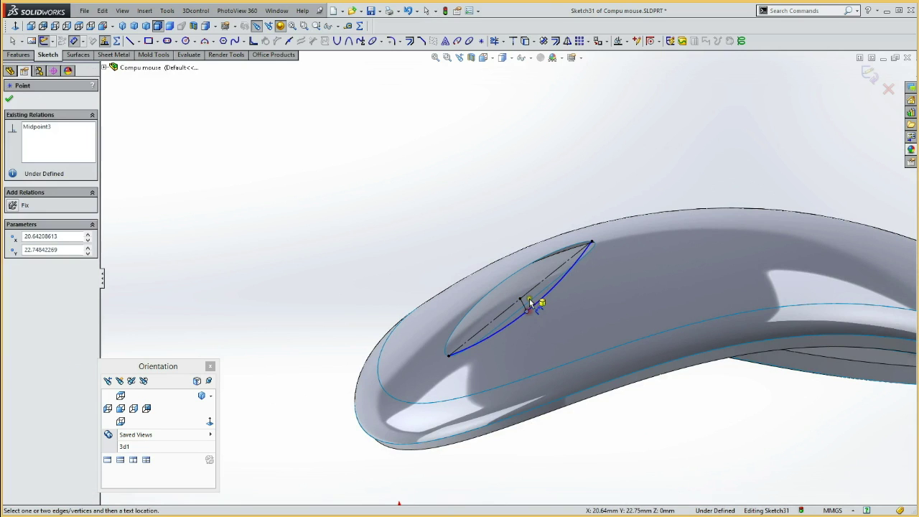
pyautogui.click(527, 295)
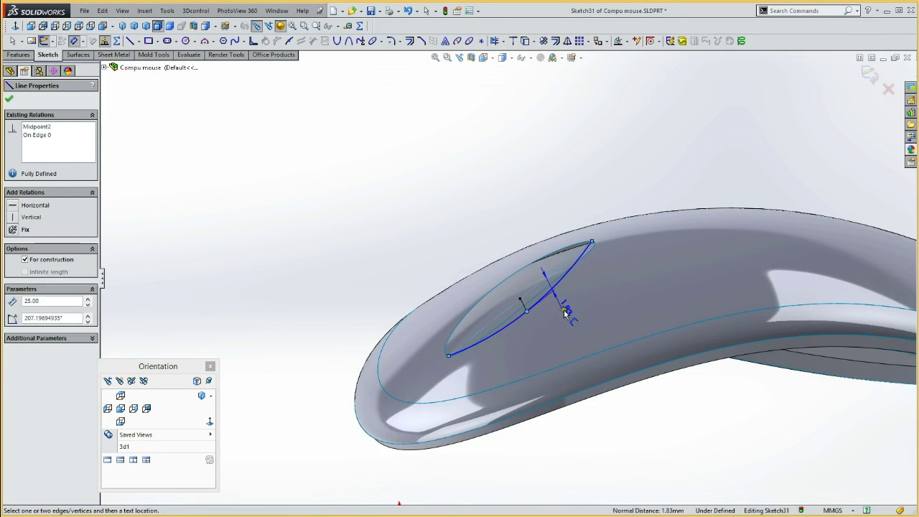
pyautogui.click(564, 320)
pyautogui.write('0.8')
pyautogui.click(522, 309)
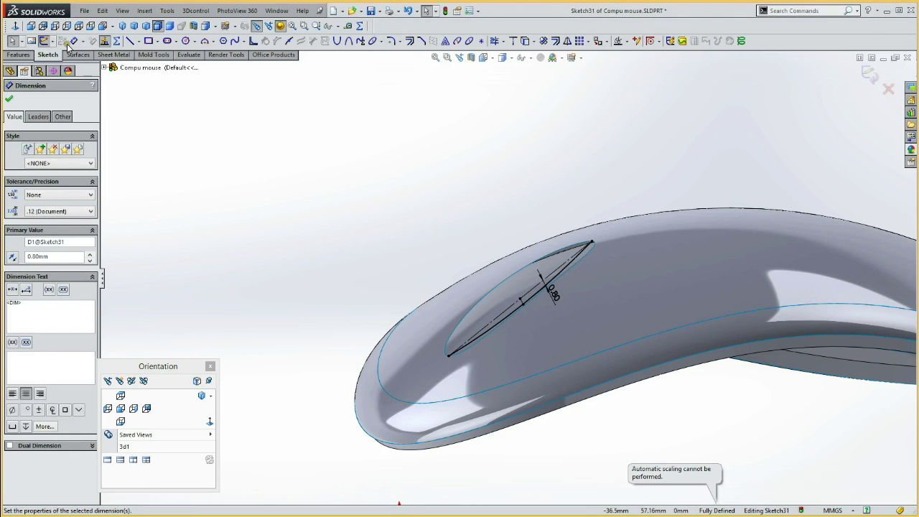
pyautogui.click(45, 42)
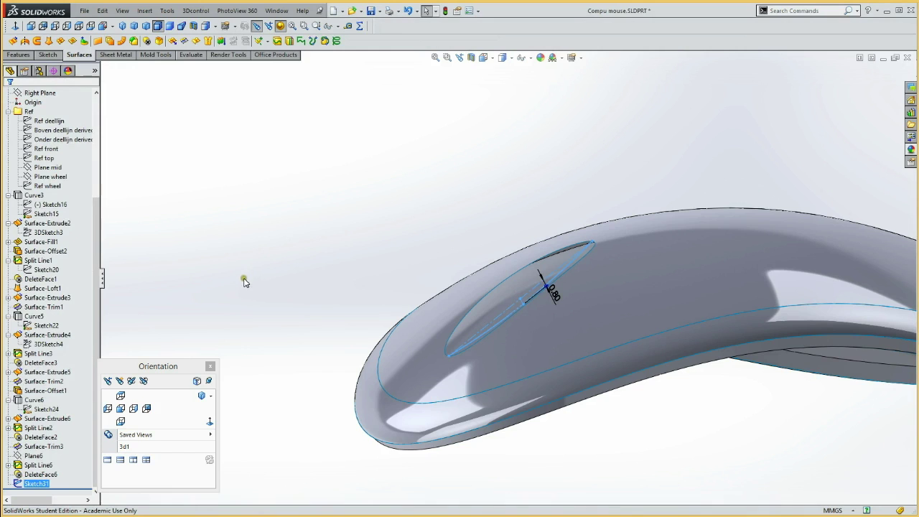
# Create Plane7 through the Ref wheel line, referencing Plane wheel.
pyautogui.click(45, 186)
pyautogui.click(215, 229)
pyautogui.click(501, 295)
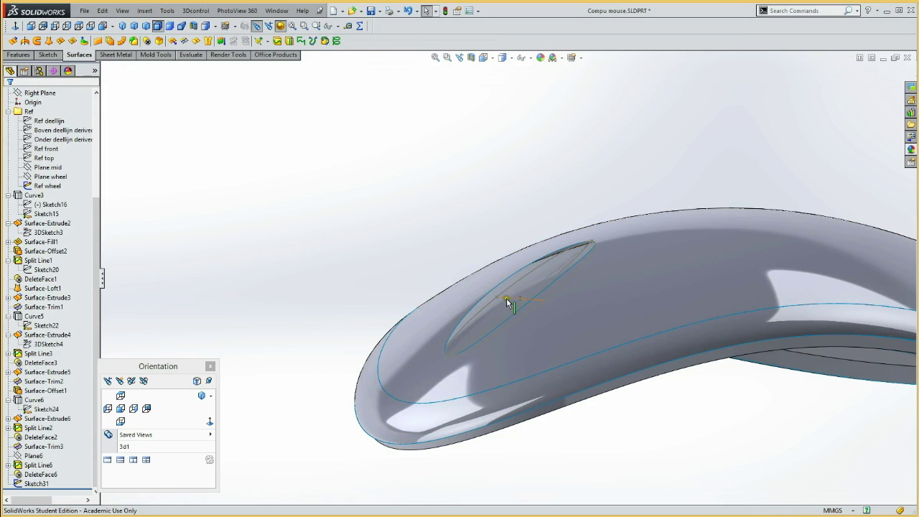
pyautogui.click(507, 301)
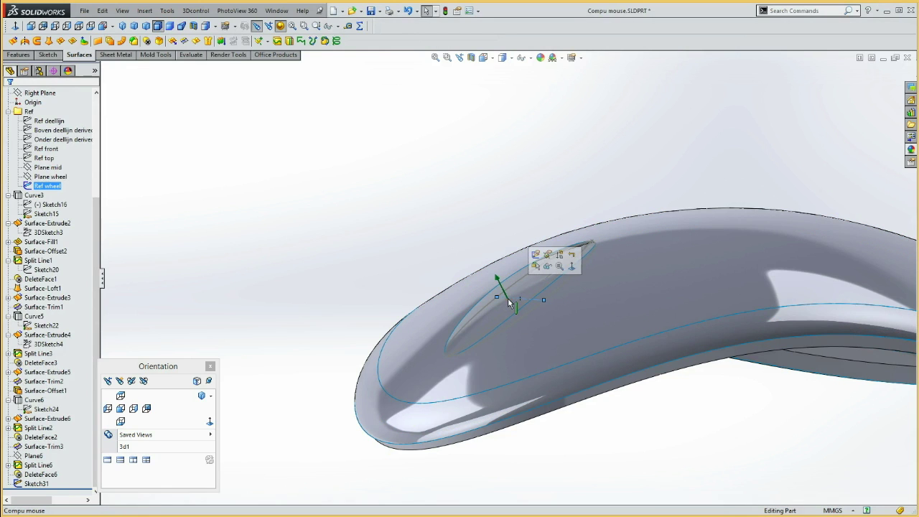
pyautogui.keyDown('ctrl'); pyautogui.click(50, 176); pyautogui.keyUp('ctrl')
pyautogui.click(50, 179)
pyautogui.click(144, 12)
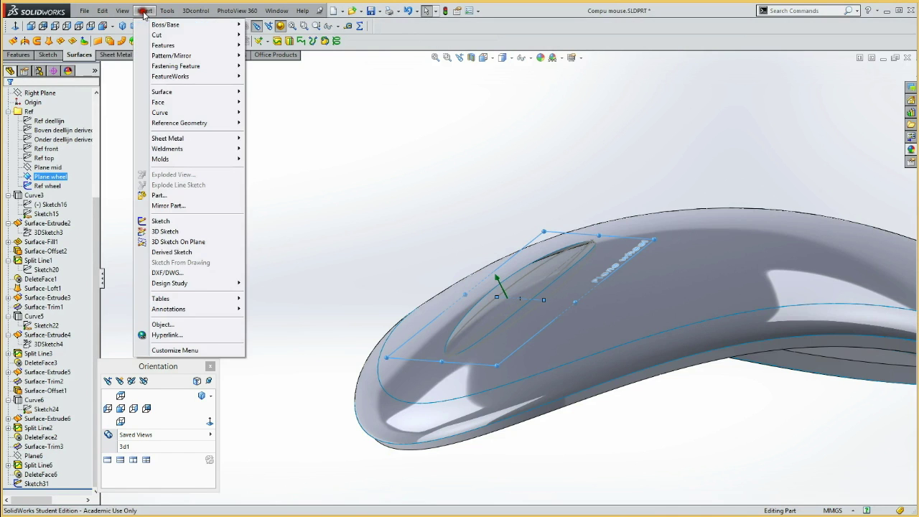
pyautogui.moveTo(179, 123)
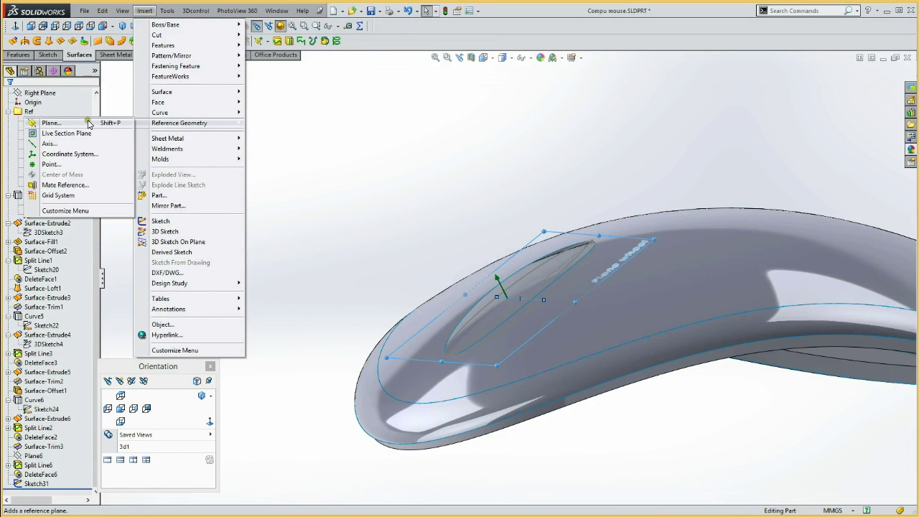
pyautogui.click(89, 124)
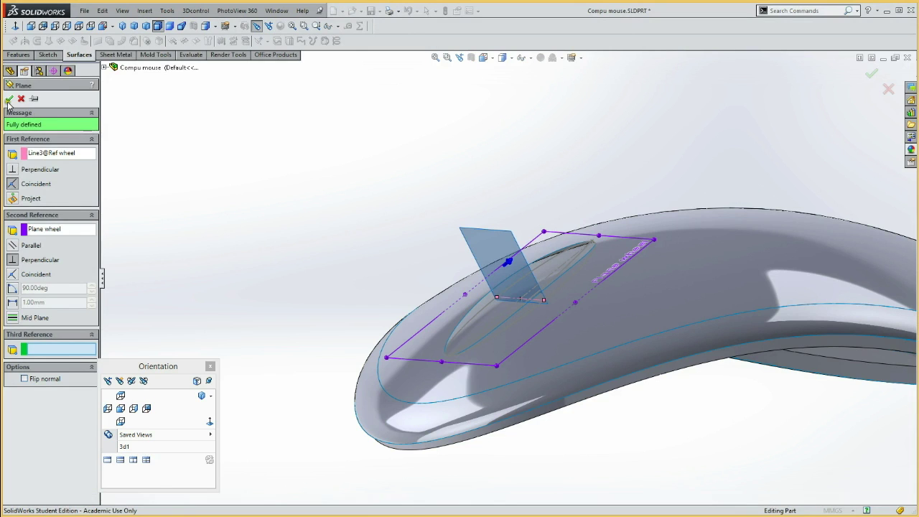
pyautogui.click(9, 99)
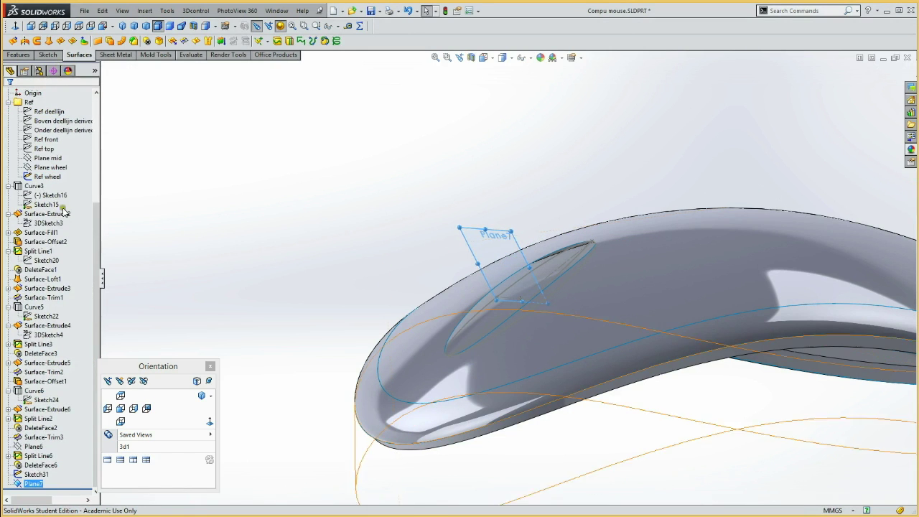
pyautogui.click(45, 58)
# Start a new sketch on Plane7 and hide Plane7.
pyautogui.click(44, 41)
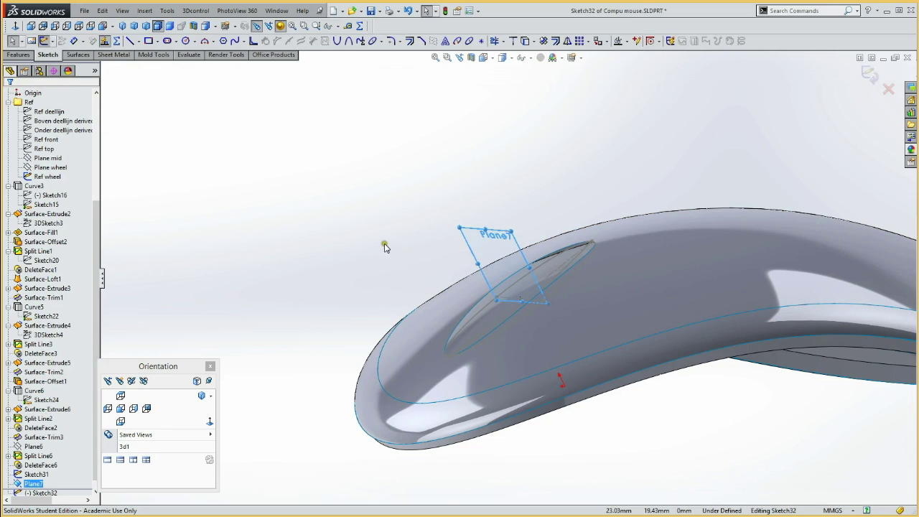
pyautogui.click(245, 303)
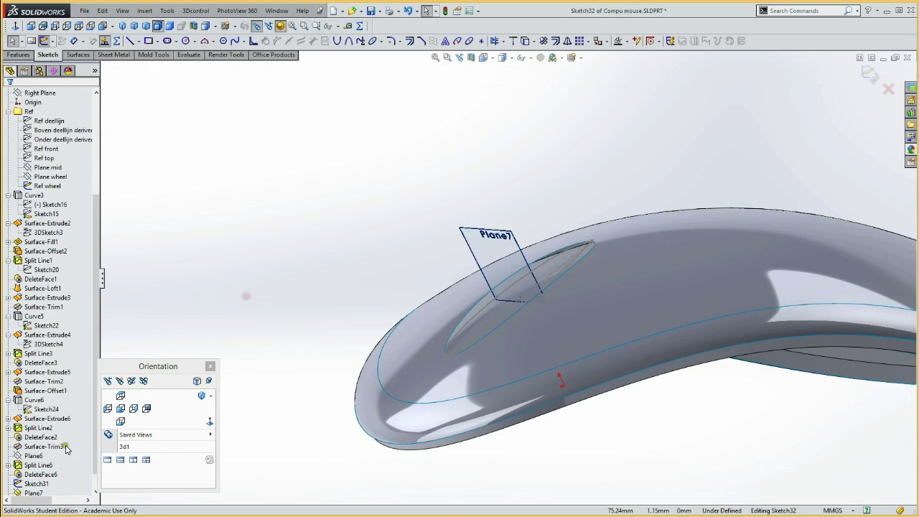
pyautogui.click(33, 493)
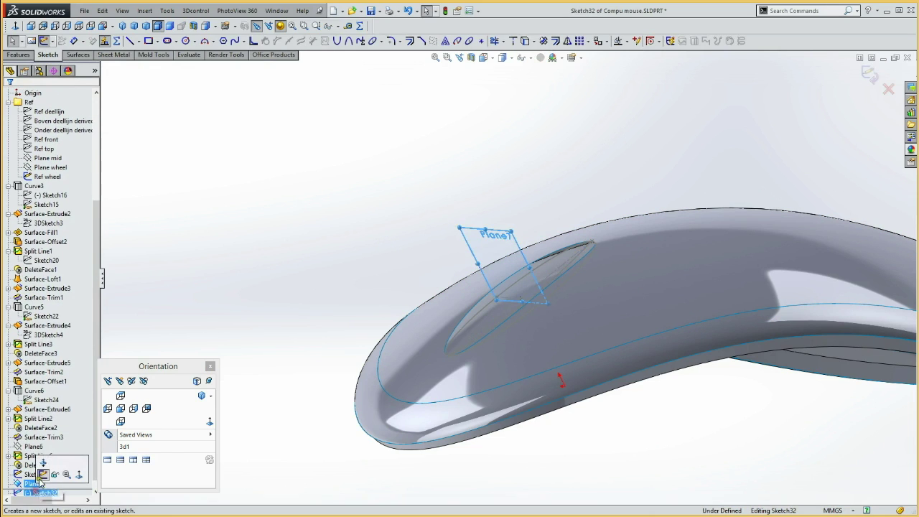
pyautogui.click(33, 474)
pyautogui.click(47, 459)
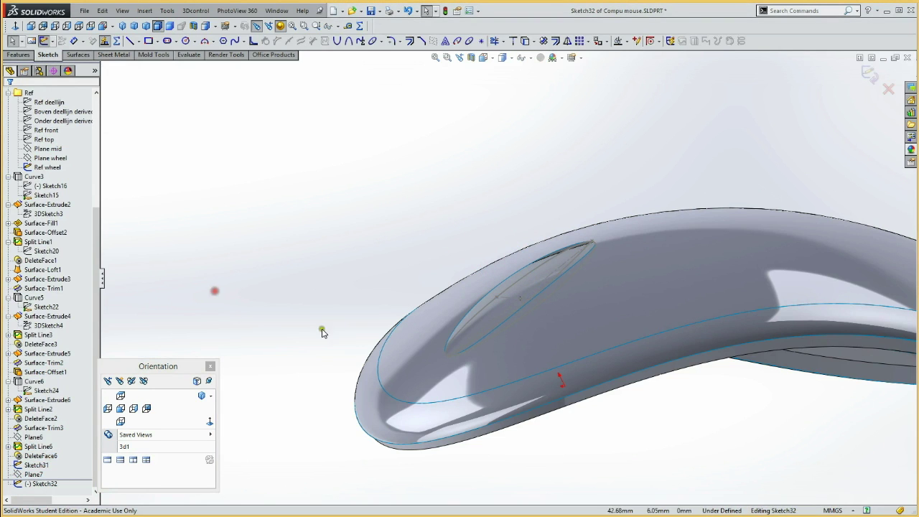
pyautogui.moveTo(381, 206)
pyautogui.mouseDown(button='middle')
pyautogui.moveTo(406, 189)
pyautogui.moveTo(390, 232)
pyautogui.moveTo(367, 186)
pyautogui.moveTo(375, 215)
pyautogui.mouseUp(button='middle')
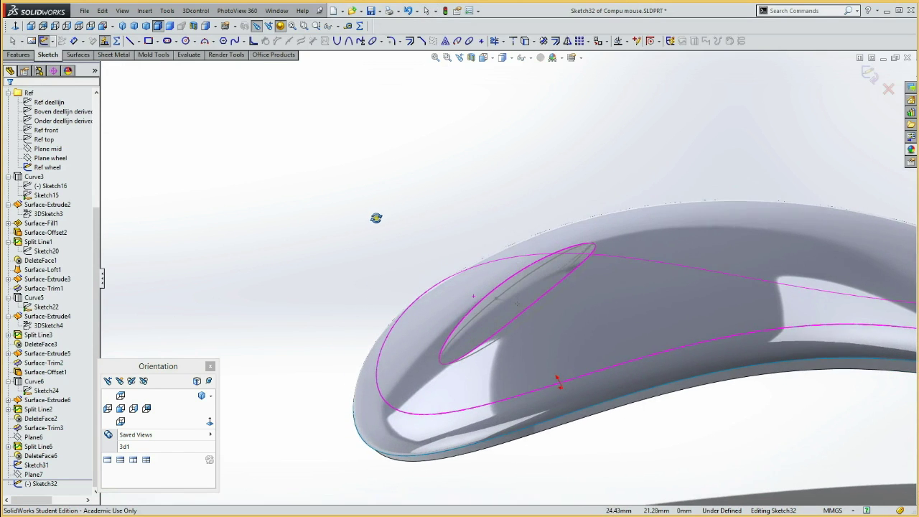
# Draw a three-point arc spanning the scroll-wheel recess.
pyautogui.click(206, 42)
pyautogui.click(447, 254)
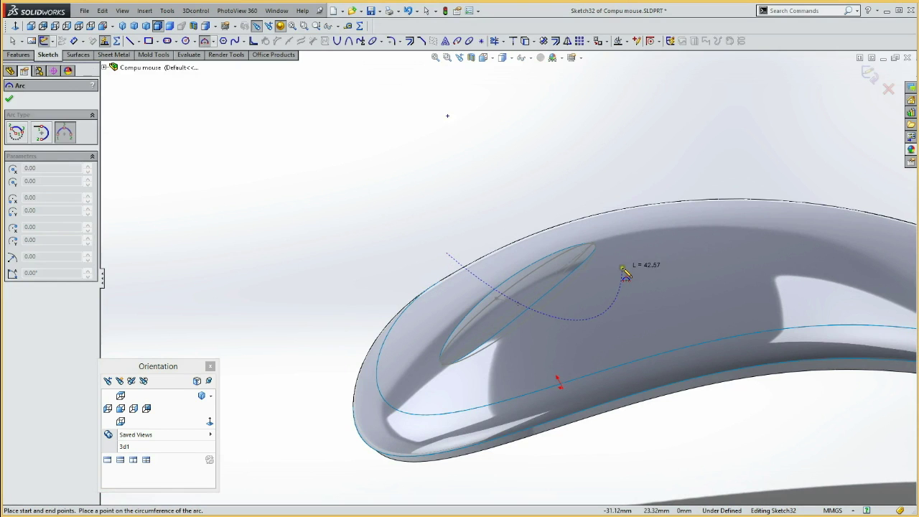
pyautogui.click(623, 269)
pyautogui.click(570, 304)
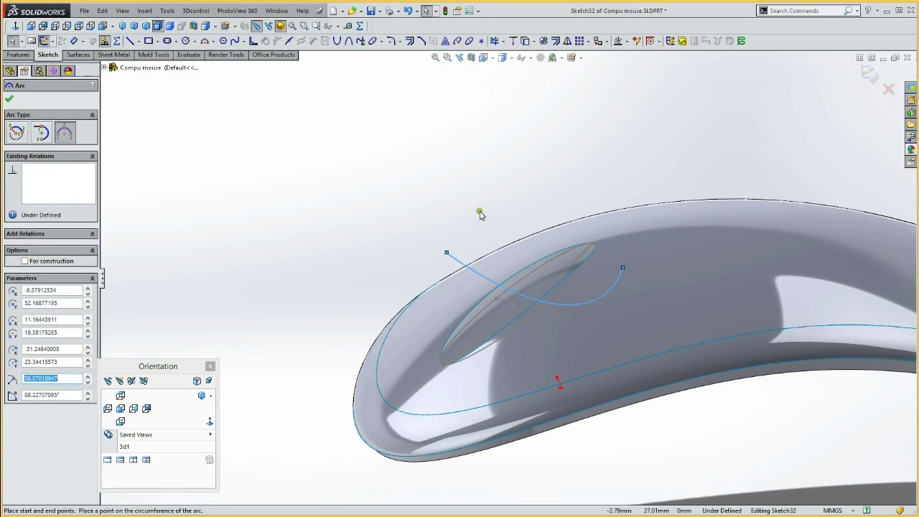
# Add Pierce relations tying both arc endpoints to the Split Line6 edge, then zoom in on the arc.
pyautogui.click(481, 303)
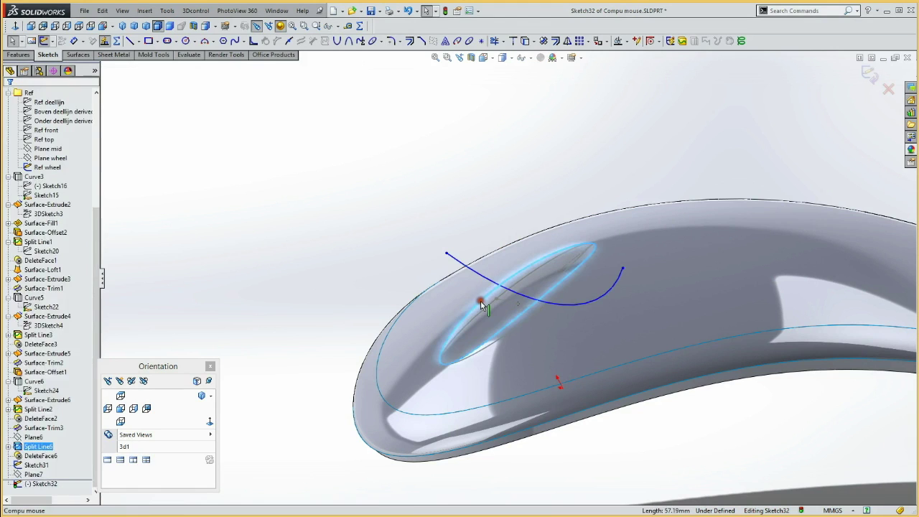
pyautogui.keyDown('ctrl'); pyautogui.click(446, 254); pyautogui.keyUp('ctrl')
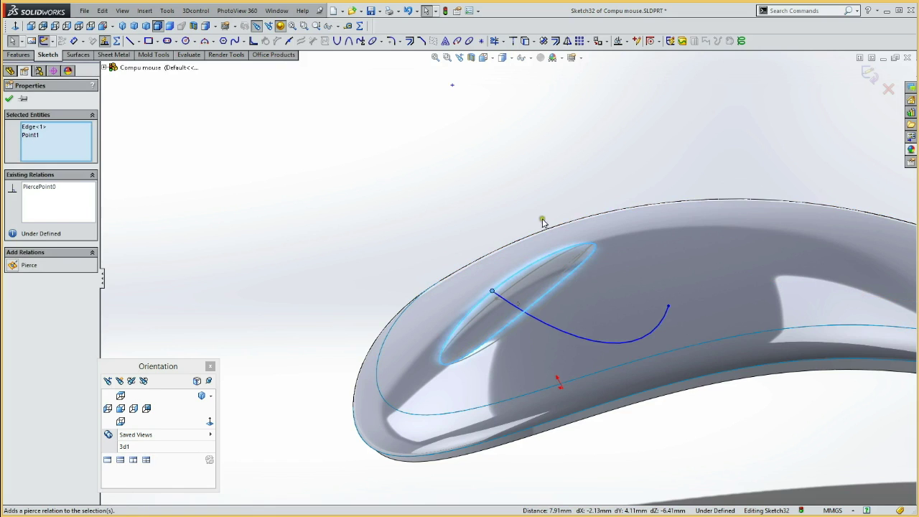
pyautogui.click(535, 194)
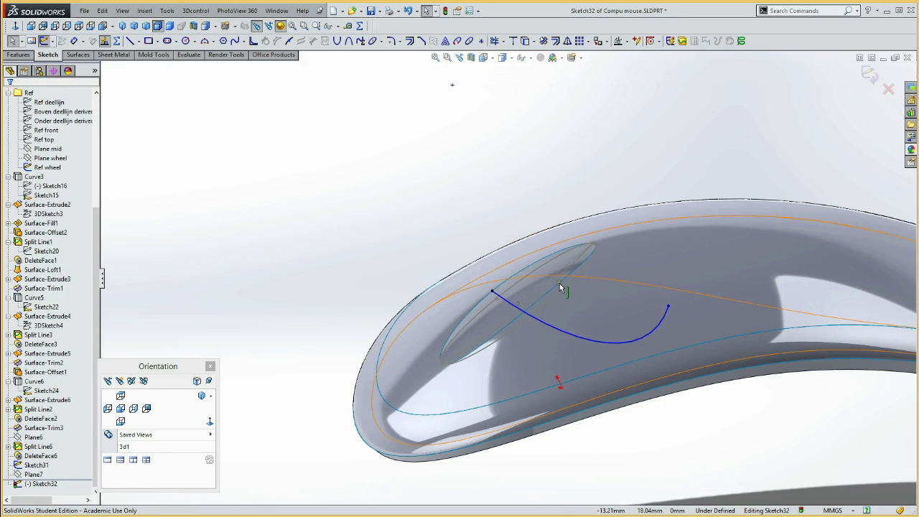
pyautogui.click(562, 286)
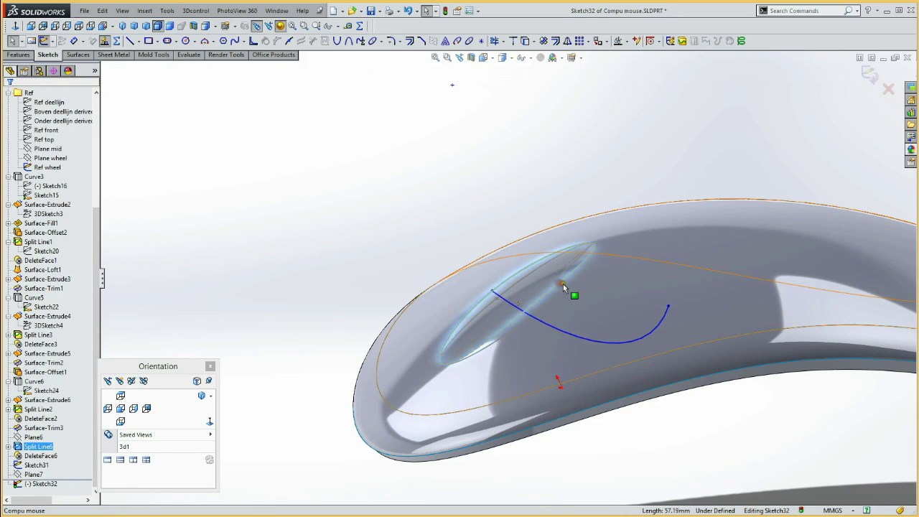
pyautogui.keyDown('ctrl'); pyautogui.click(669, 306); pyautogui.keyUp('ctrl')
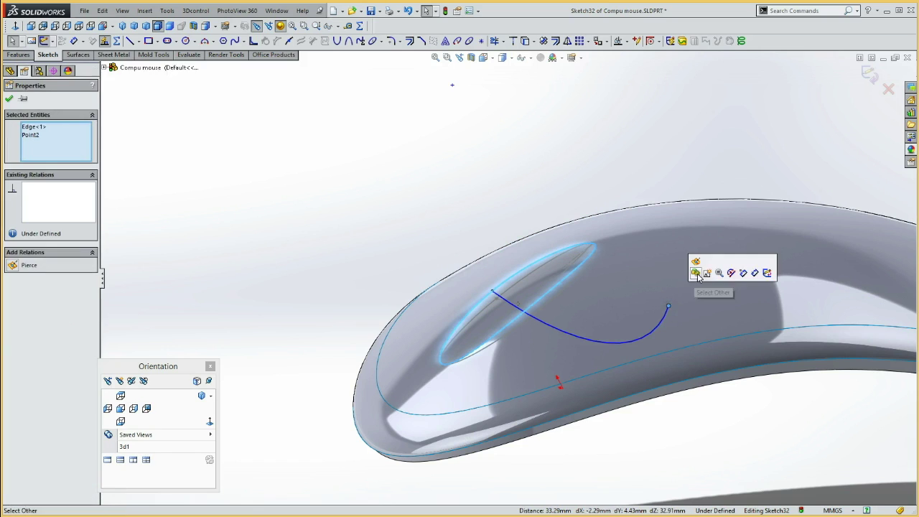
pyautogui.click(695, 261)
pyautogui.press('Escape')
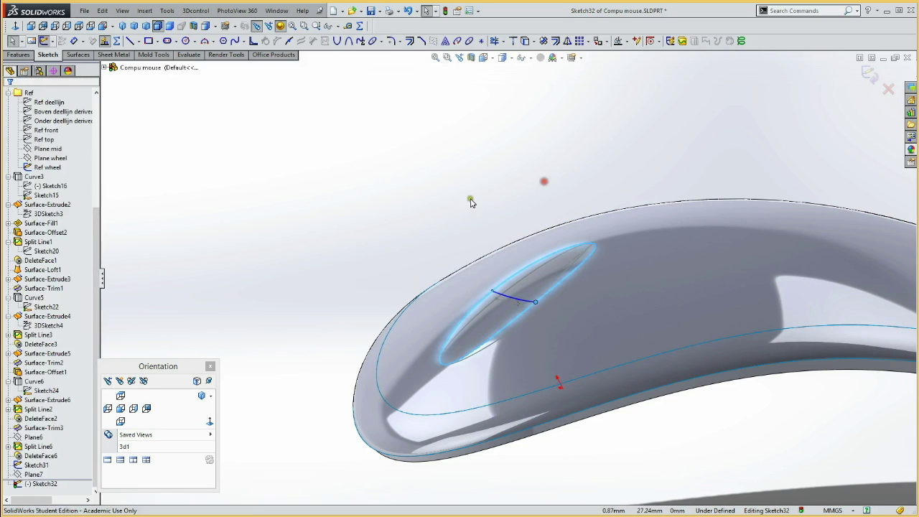
pyautogui.hotkey('ctrl', 'shift', 'z')
pyautogui.moveTo(479, 282); pyautogui.dragTo(569, 330)
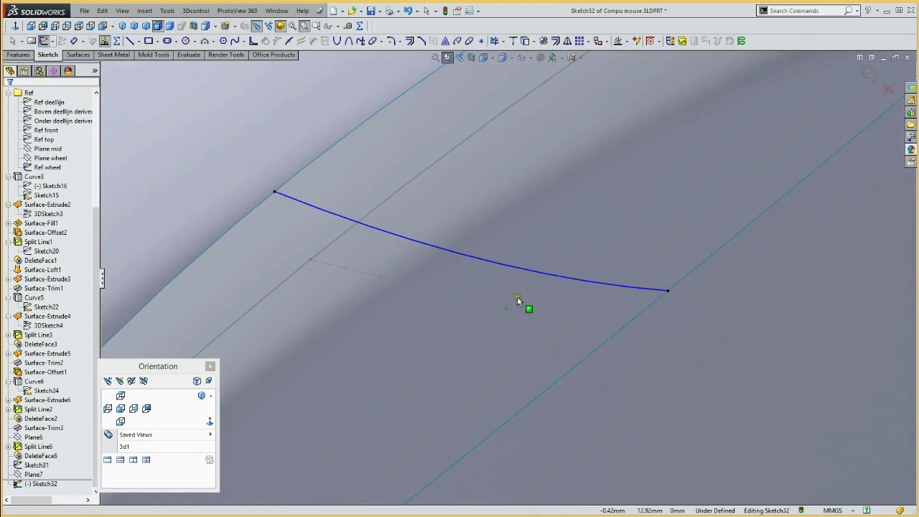
# Make the Sketch32 arc coincident with Sketch31's Point5, close the sketch and fit the view.
pyautogui.press('Escape')
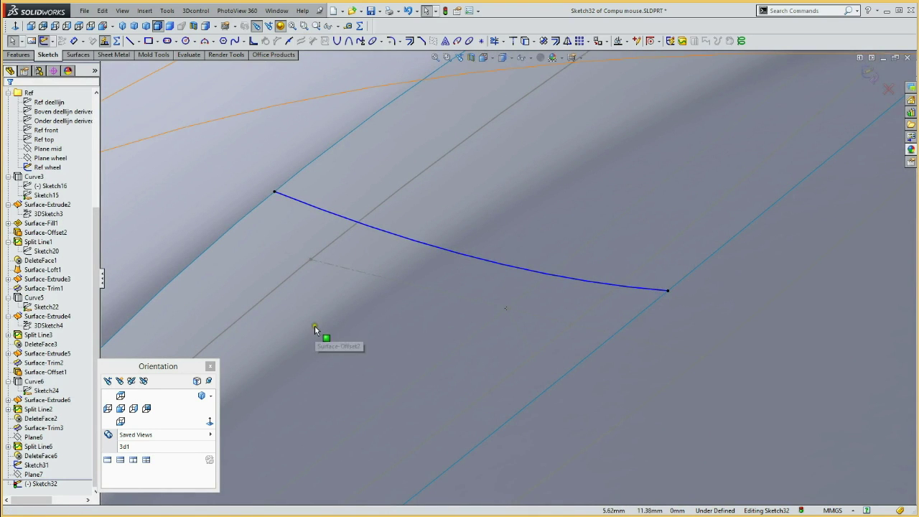
pyautogui.click(43, 465)
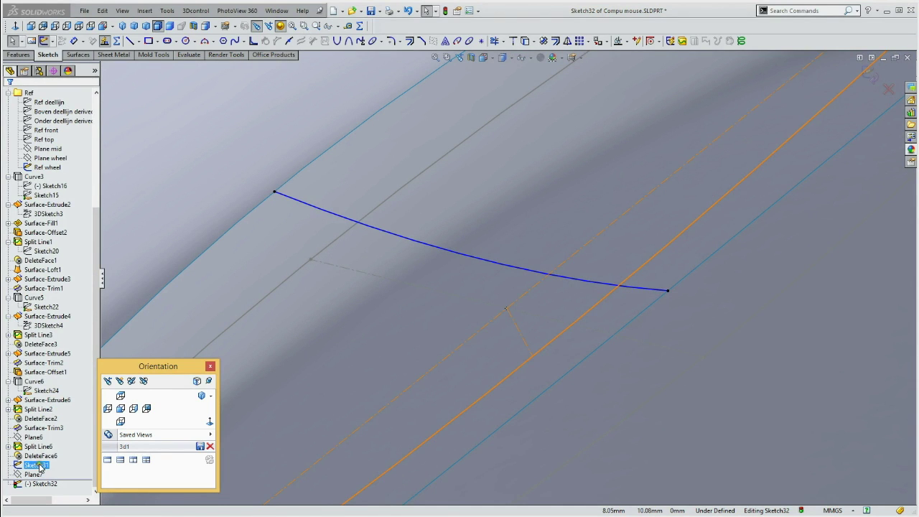
pyautogui.moveTo(537, 413)
pyautogui.mouseDown(button='middle')
pyautogui.moveTo(571, 432)
pyautogui.moveTo(553, 427)
pyautogui.mouseUp(button='middle')
pyautogui.click(39, 465)
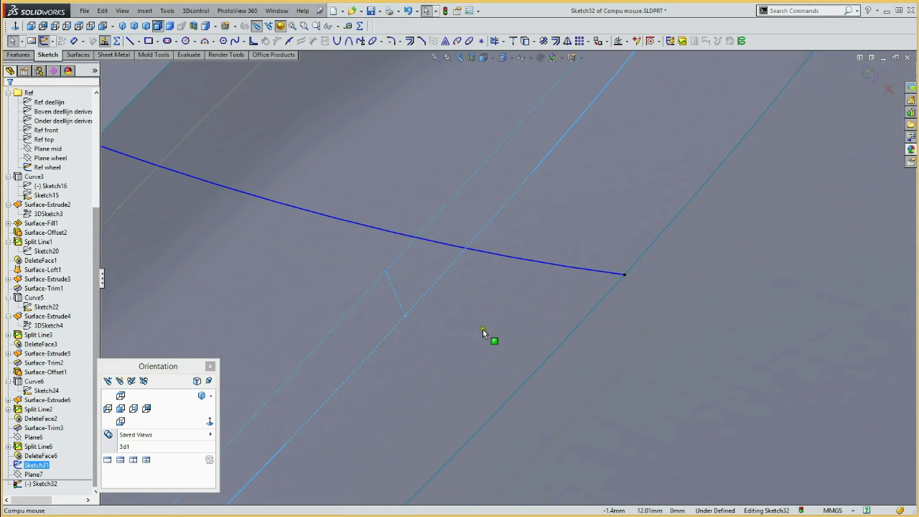
pyautogui.click(405, 318)
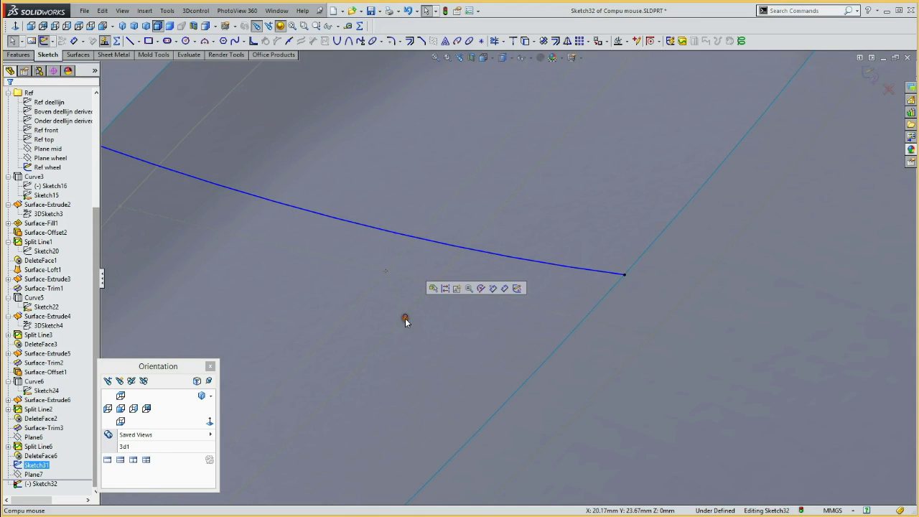
pyautogui.keyDown('ctrl'); pyautogui.click(425, 240); pyautogui.keyUp('ctrl')
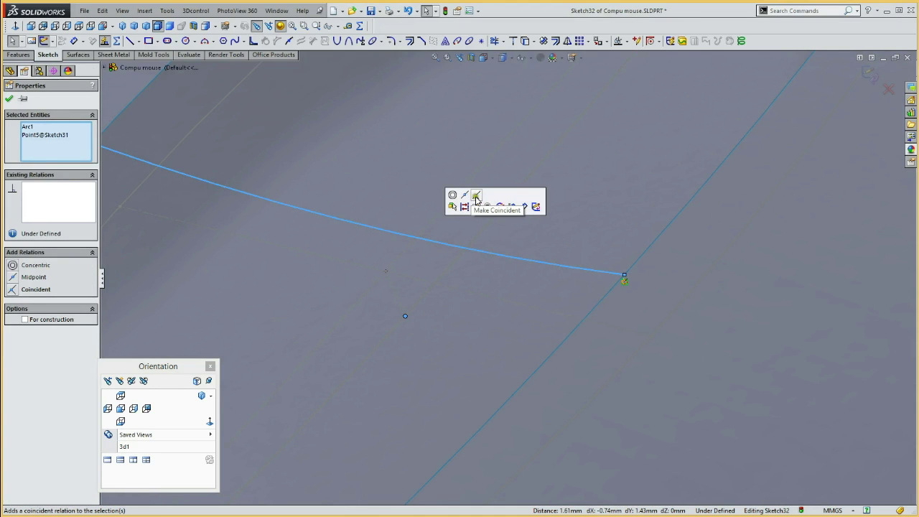
pyautogui.click(476, 199)
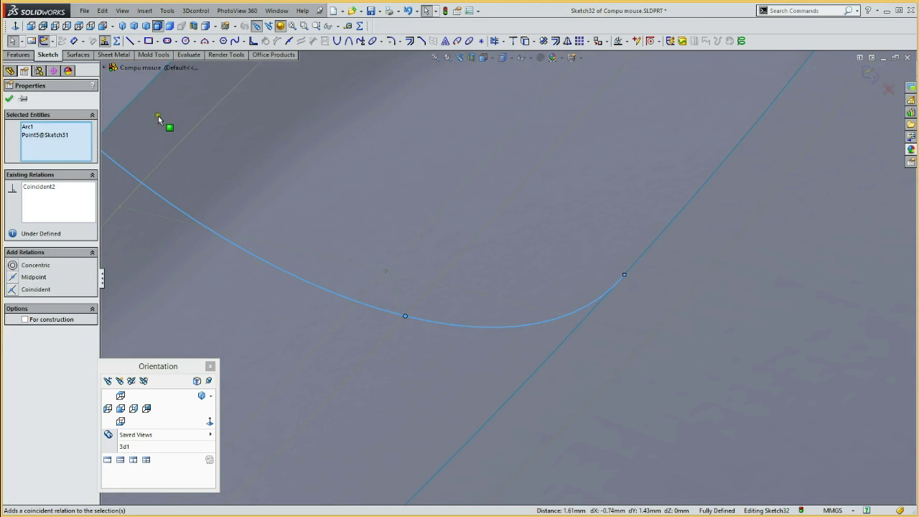
pyautogui.click(45, 41)
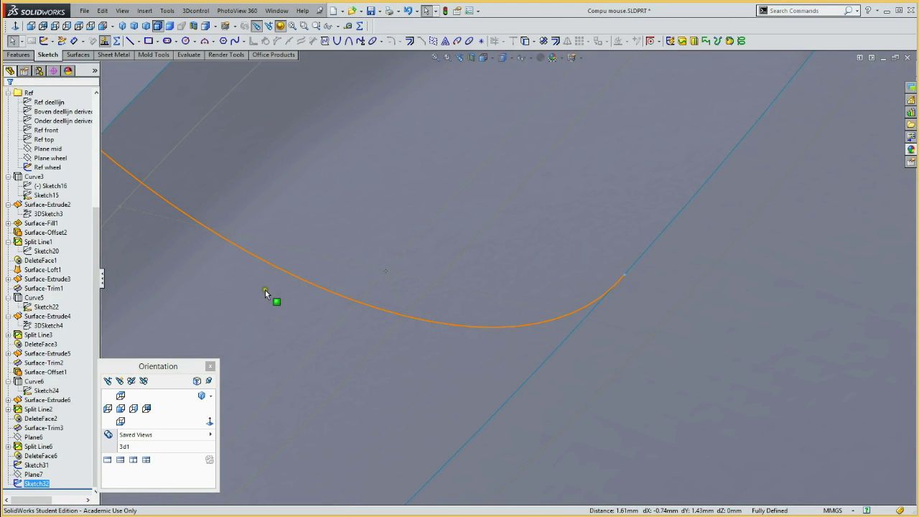
pyautogui.press('f')
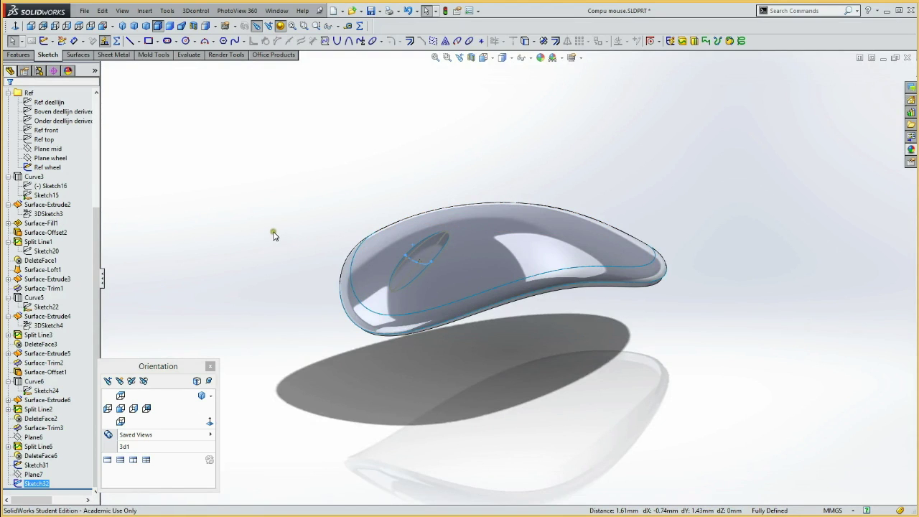
# Fill the oval hole edge with a surface using Sketch31 and Sketch32 as constraint curves.
pyautogui.moveTo(312, 188)
pyautogui.mouseDown(button='middle')
pyautogui.moveTo(290, 160)
pyautogui.moveTo(263, 194)
pyautogui.moveTo(269, 209)
pyautogui.moveTo(301, 201)
pyautogui.moveTo(309, 156)
pyautogui.moveTo(281, 209)
pyautogui.mouseUp(button='middle')
pyautogui.click(79, 54)
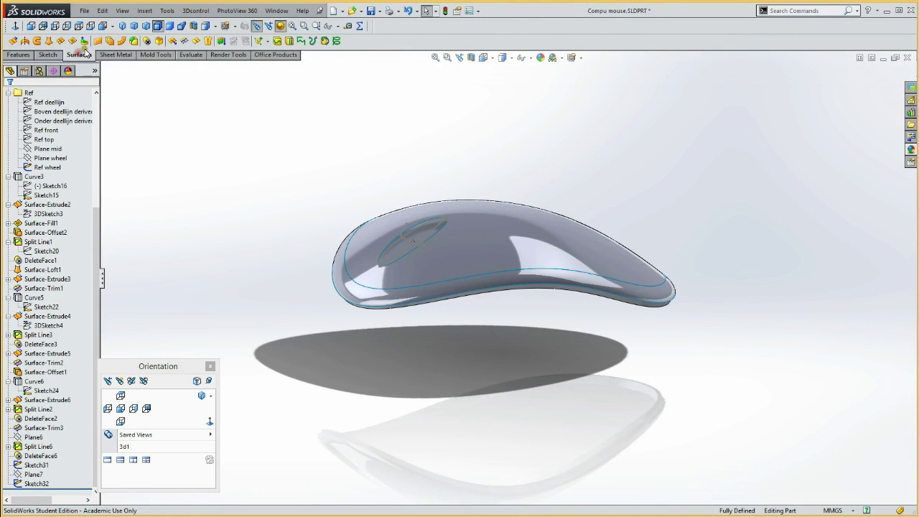
pyautogui.click(72, 42)
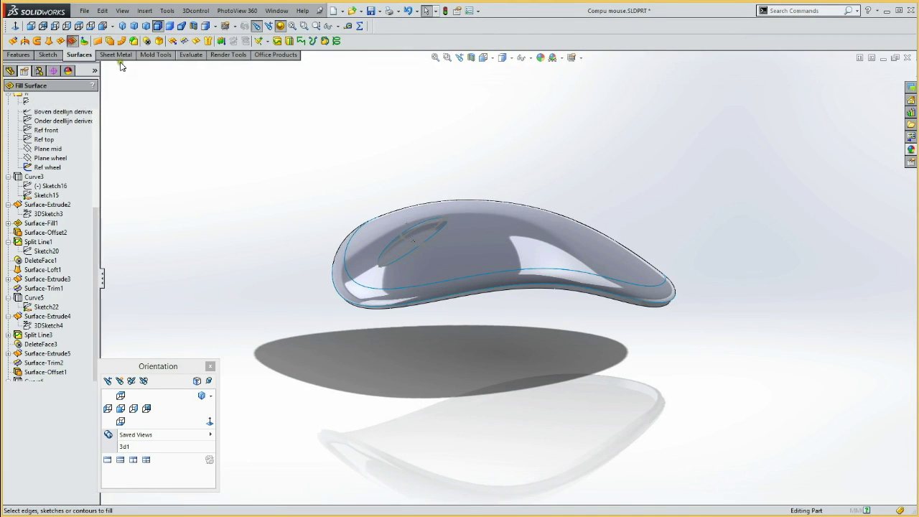
pyautogui.click(390, 245)
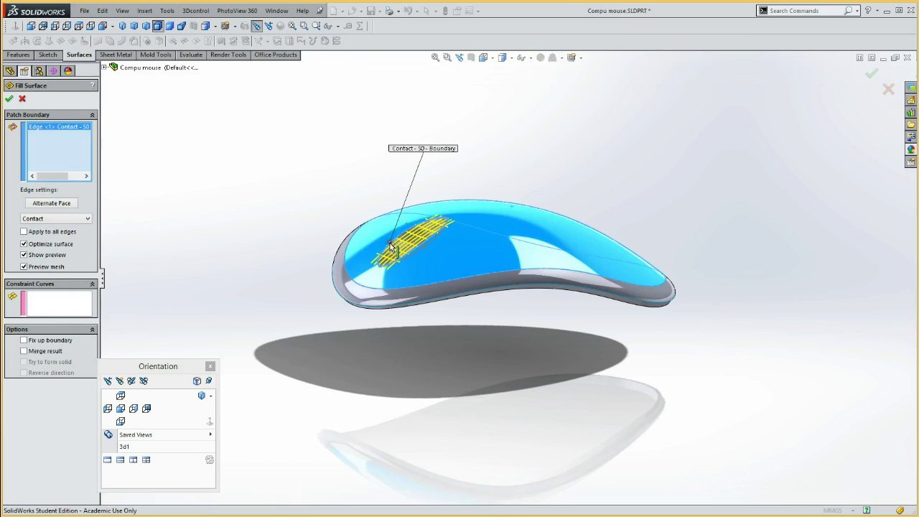
pyautogui.click(63, 305)
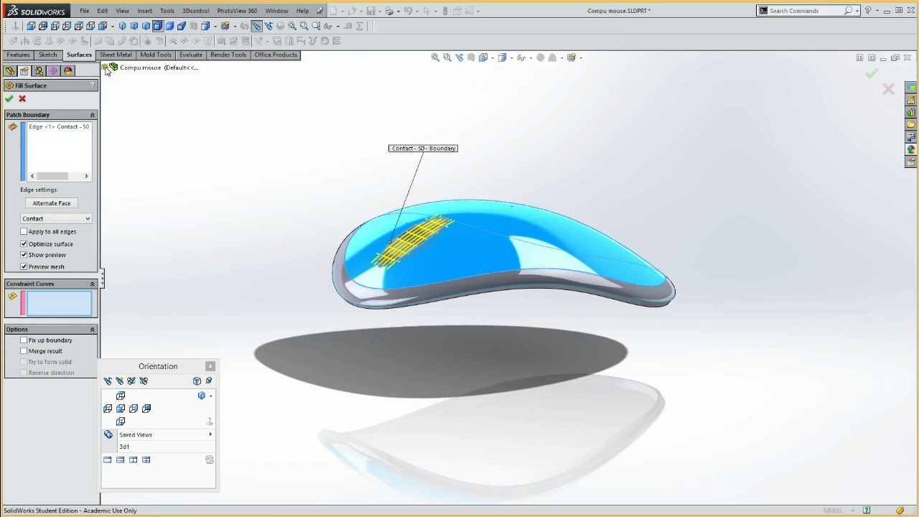
pyautogui.click(110, 67)
pyautogui.moveTo(173, 367); pyautogui.dragTo(332, 367)
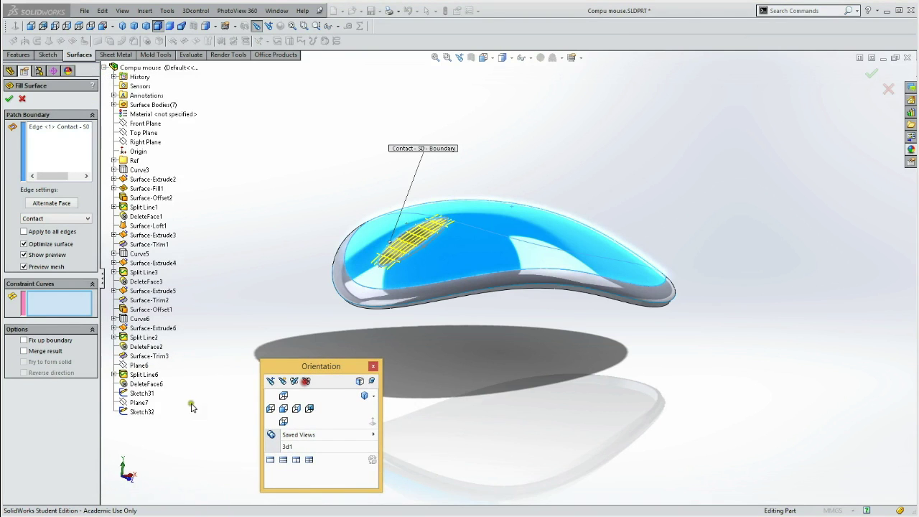
pyautogui.click(142, 394)
pyautogui.click(142, 413)
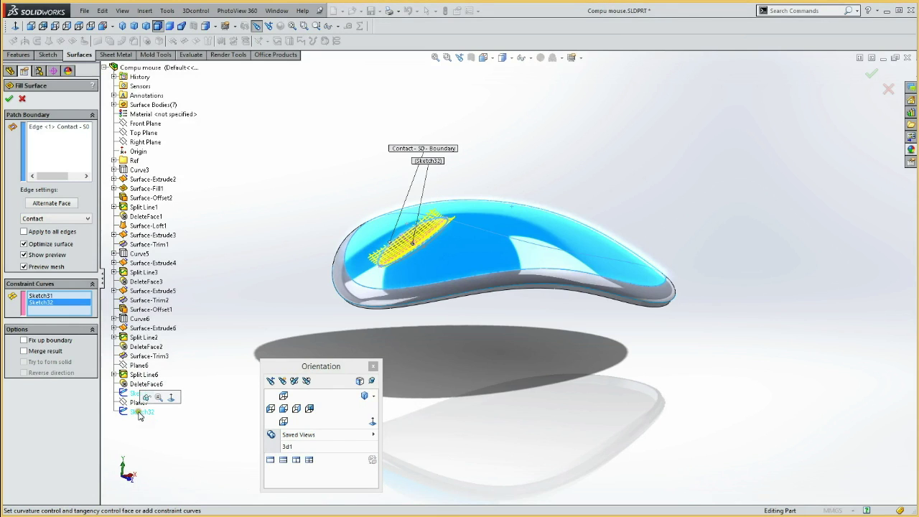
pyautogui.click(9, 100)
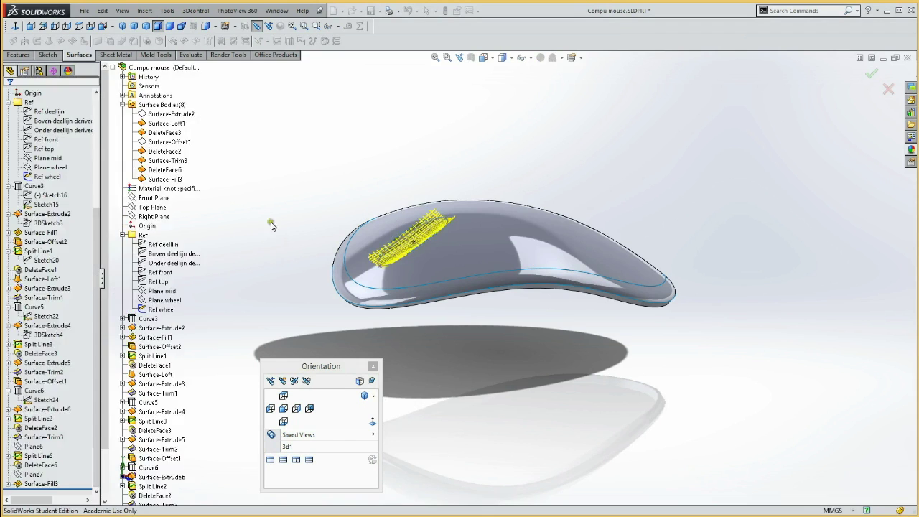
pyautogui.moveTo(270, 248); pyautogui.dragTo(286, 214, button='middle')
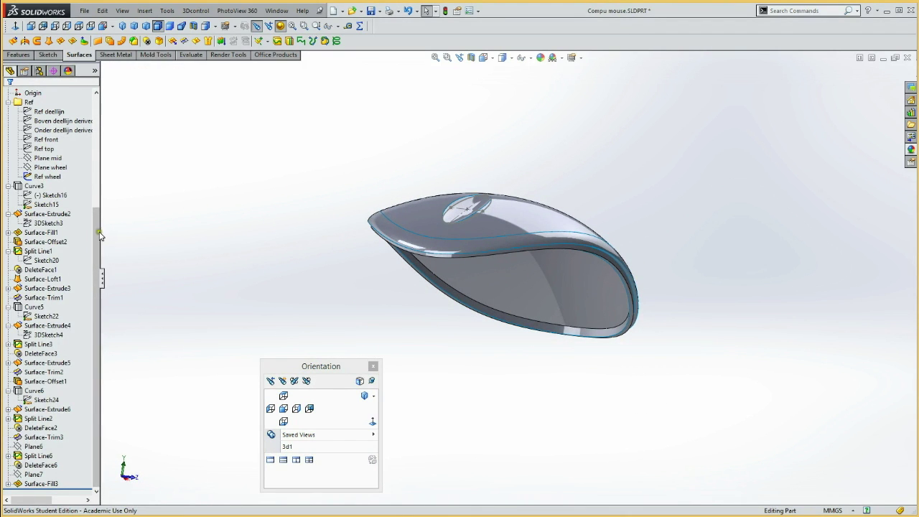
# Hide Plane wheel and the Ref wheel sketch, then zoom in on the recess.
pyautogui.click(51, 175)
pyautogui.press('Escape')
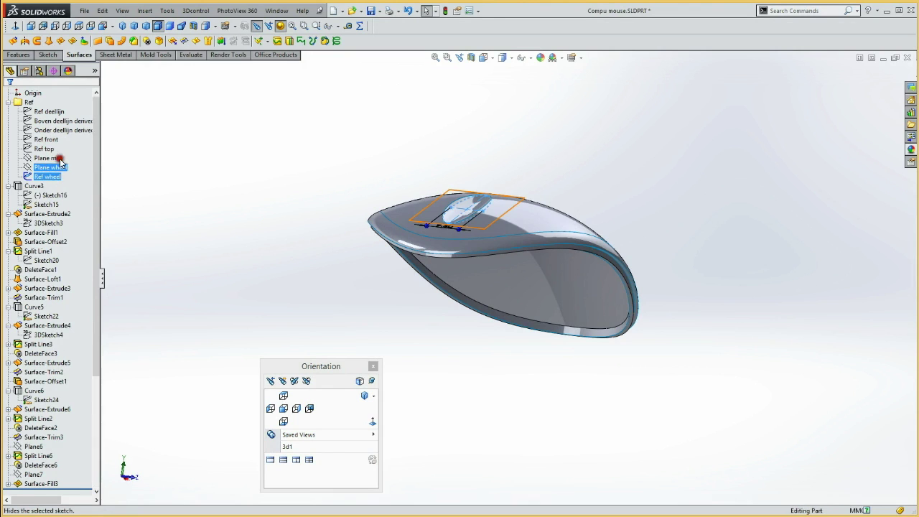
pyautogui.moveTo(397, 203); pyautogui.dragTo(416, 176, button='right')
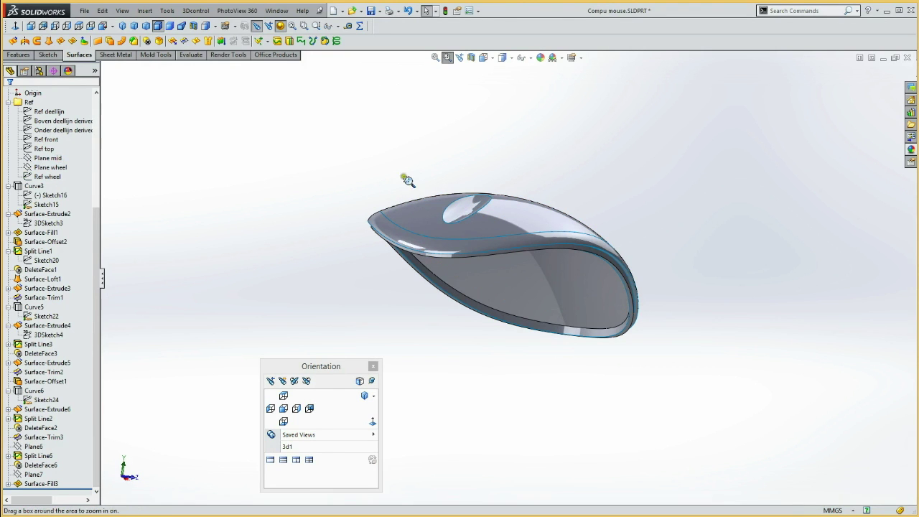
pyautogui.moveTo(421, 178); pyautogui.dragTo(553, 247)
pyautogui.press('Escape')
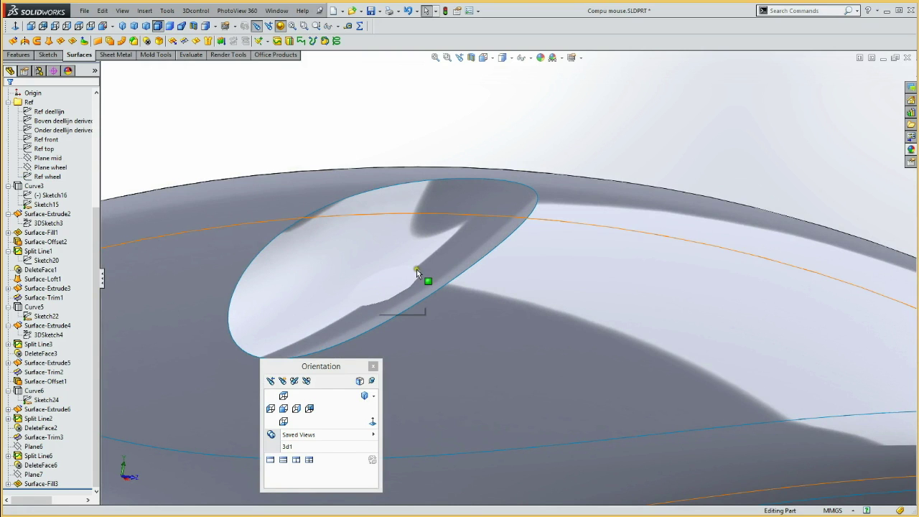
# Orbit and pan to inspect Surface-Fill3, then select the filled oval face.
pyautogui.click(363, 400)
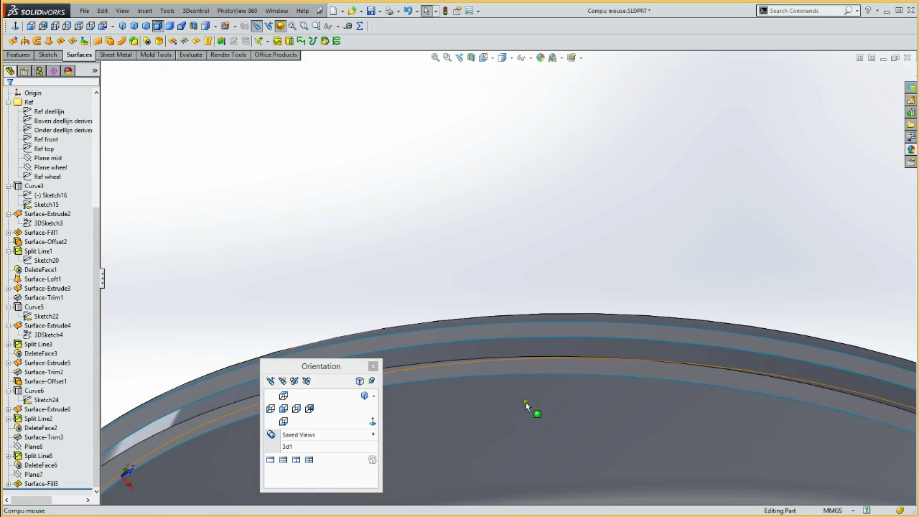
pyautogui.keyDown('ctrl'); pyautogui.moveTo(527, 410); pyautogui.dragTo(524, 205, button='middle'); pyautogui.keyUp('ctrl')
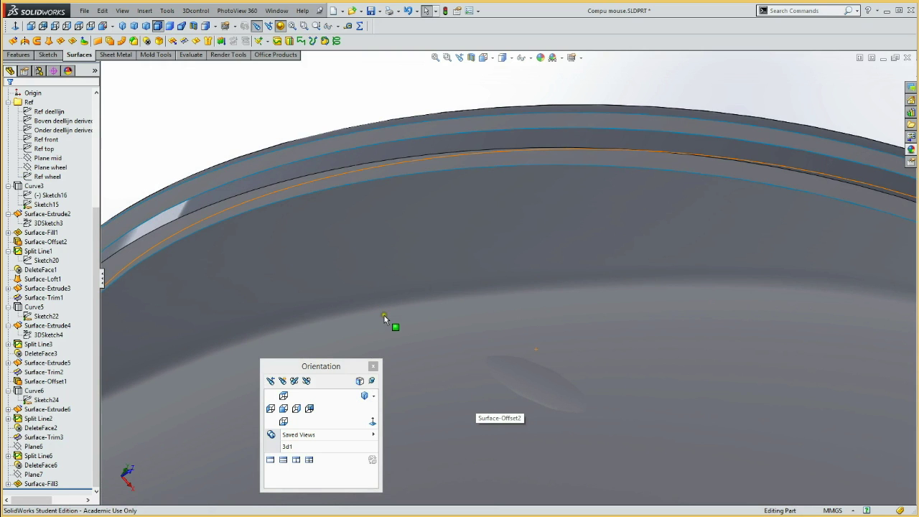
pyautogui.scroll(5, 383, 313)
pyautogui.scroll(3, 381, 314)
pyautogui.moveTo(322, 207)
pyautogui.mouseDown(button='middle')
pyautogui.moveTo(275, 301)
pyautogui.moveTo(242, 338)
pyautogui.moveTo(294, 265)
pyautogui.moveTo(326, 326)
pyautogui.moveTo(310, 341)
pyautogui.moveTo(318, 252)
pyautogui.moveTo(330, 322)
pyautogui.mouseUp(button='middle')
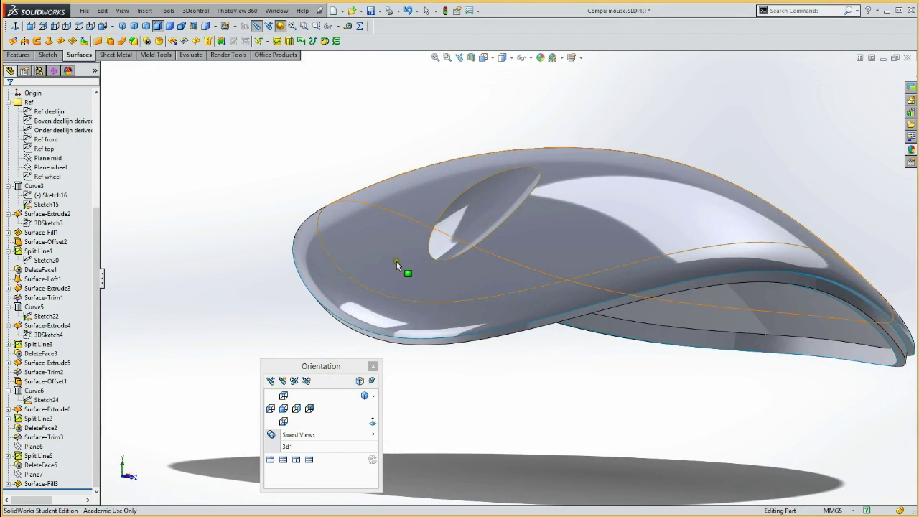
pyautogui.click(444, 230)
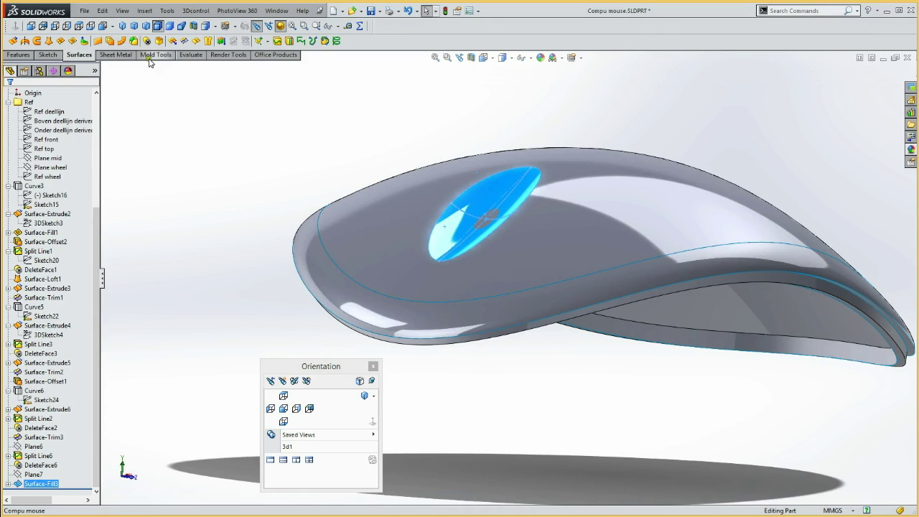
# Offset the selected filled oval face by 2.00 mm to create Surface-Offset4.
pyautogui.click(111, 43)
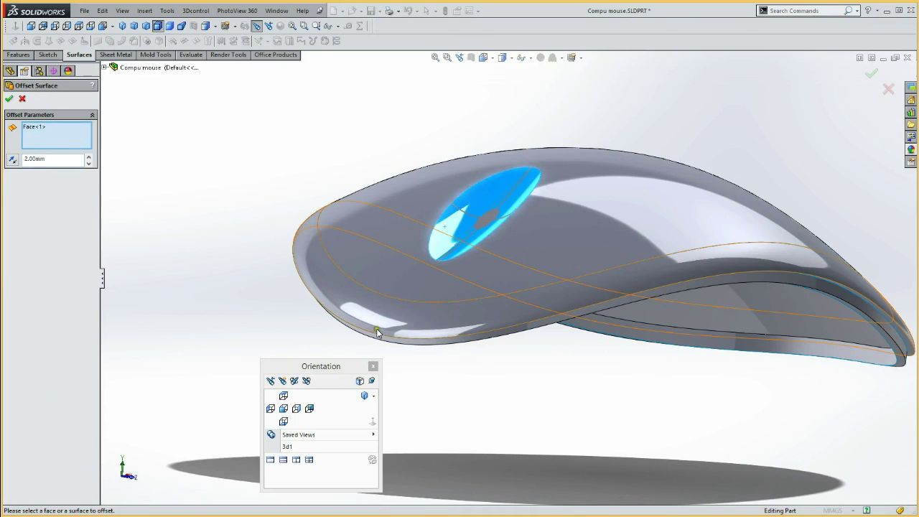
pyautogui.moveTo(491, 423)
pyautogui.mouseDown(button='middle')
pyautogui.moveTo(428, 326)
pyautogui.moveTo(447, 395)
pyautogui.mouseUp(button='middle')
pyautogui.click(9, 98)
# From below, select the offset oval surface together with the main shell surface.
pyautogui.moveTo(558, 468)
pyautogui.mouseDown(button='middle')
pyautogui.moveTo(521, 371)
pyautogui.moveTo(533, 380)
pyautogui.moveTo(513, 421)
pyautogui.moveTo(486, 330)
pyautogui.moveTo(503, 332)
pyautogui.moveTo(484, 314)
pyautogui.mouseUp(button='middle')
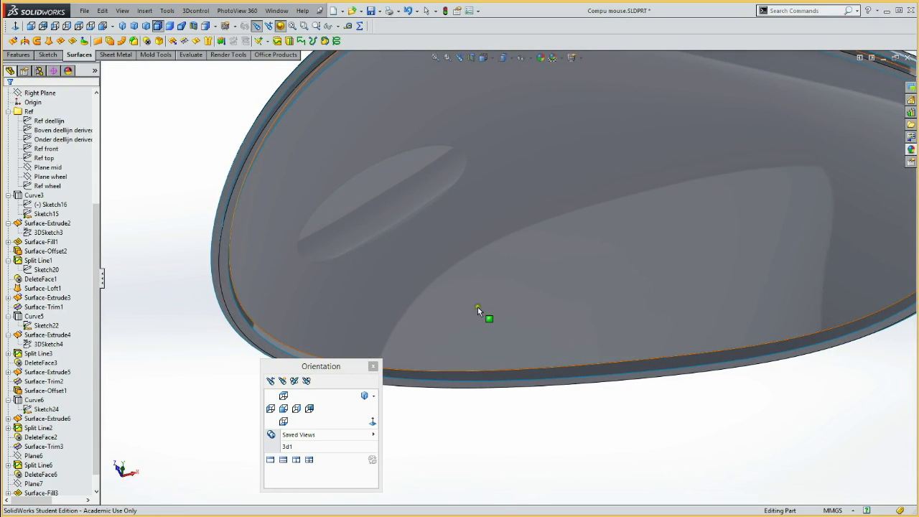
pyautogui.click(362, 195)
pyautogui.keyDown('ctrl'); pyautogui.click(325, 152); pyautogui.keyUp('ctrl')
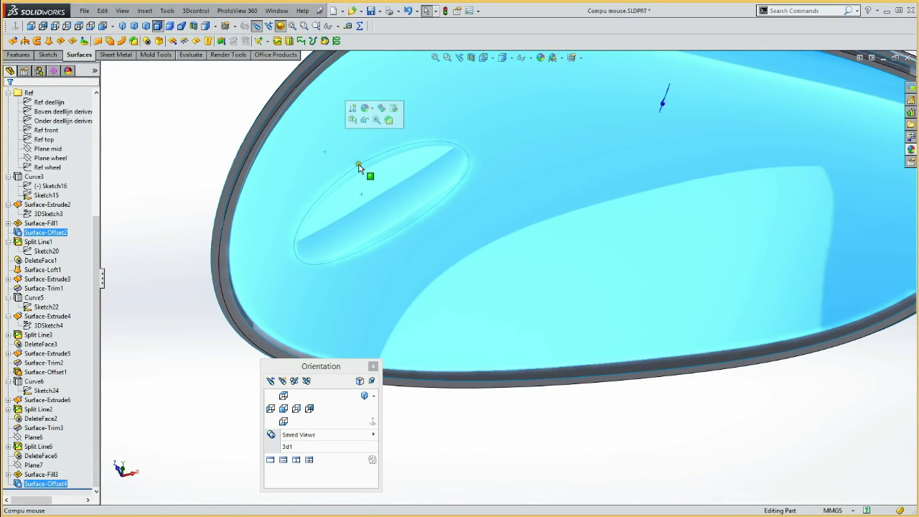
# Mutually trim Surface-Trim3 and Surface-Offset4, keeping the oval piece and the outer shell piece.
pyautogui.click(184, 42)
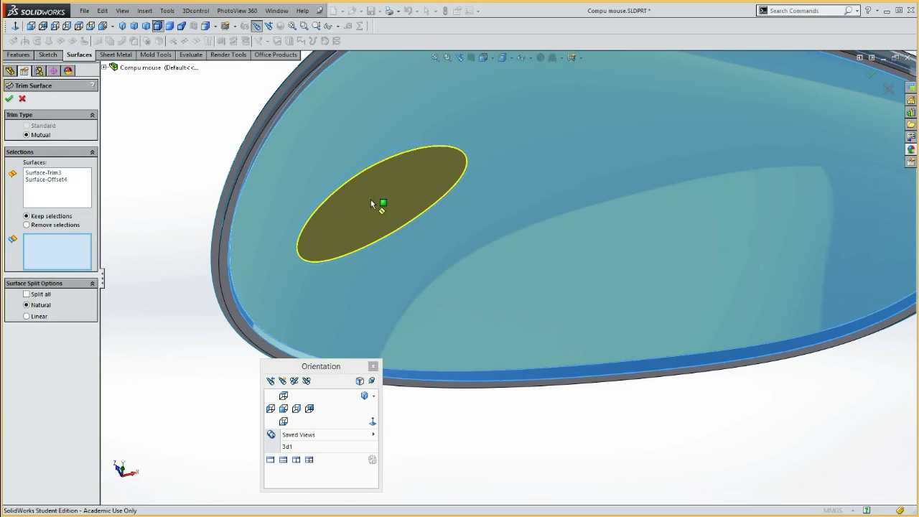
pyautogui.click(378, 190)
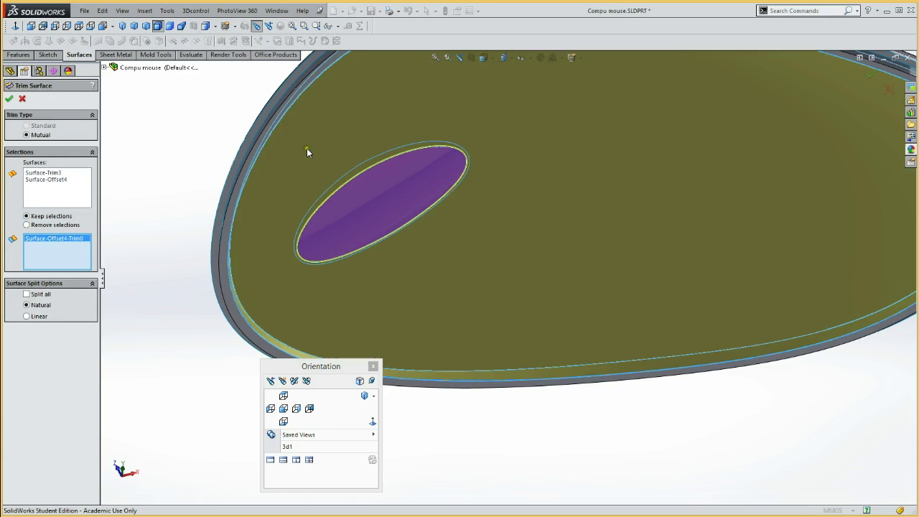
pyautogui.click(306, 151)
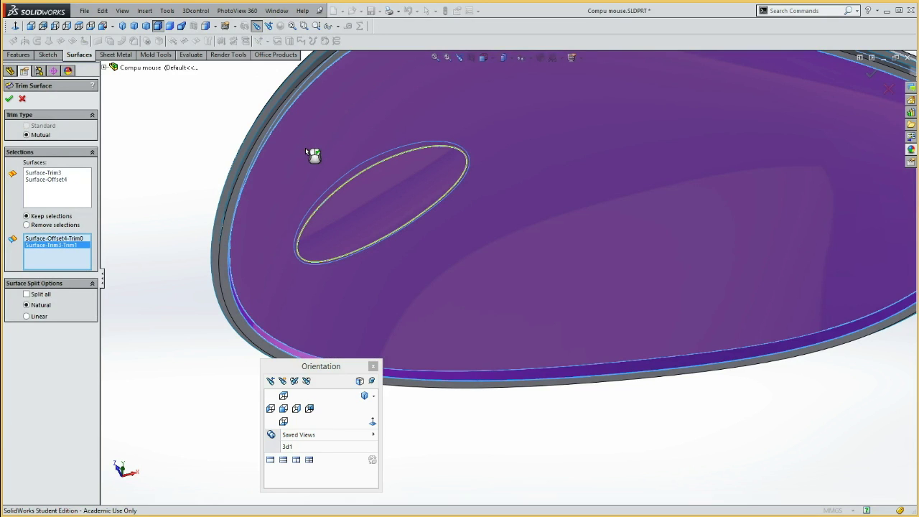
pyautogui.click(8, 99)
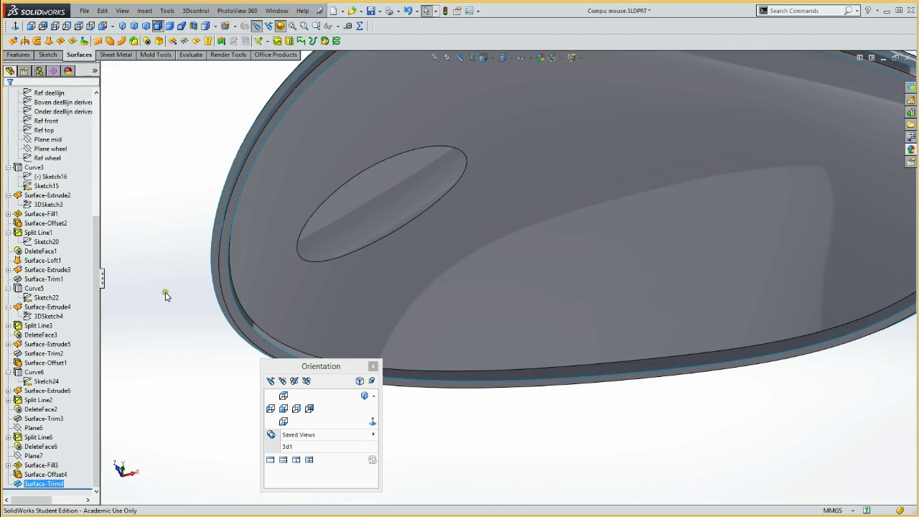
# Show a section view through the Front Plane, seen from the front.
pyautogui.click(282, 408)
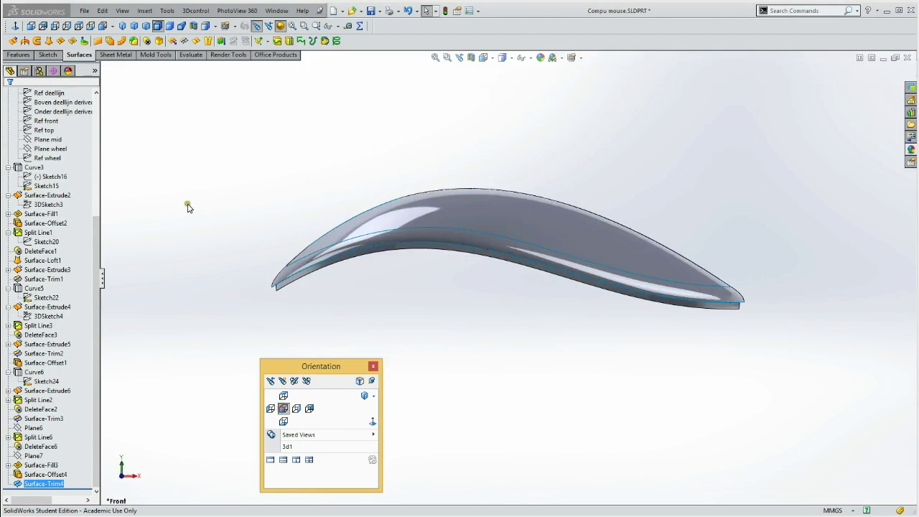
pyautogui.click(186, 202)
pyautogui.click(194, 26)
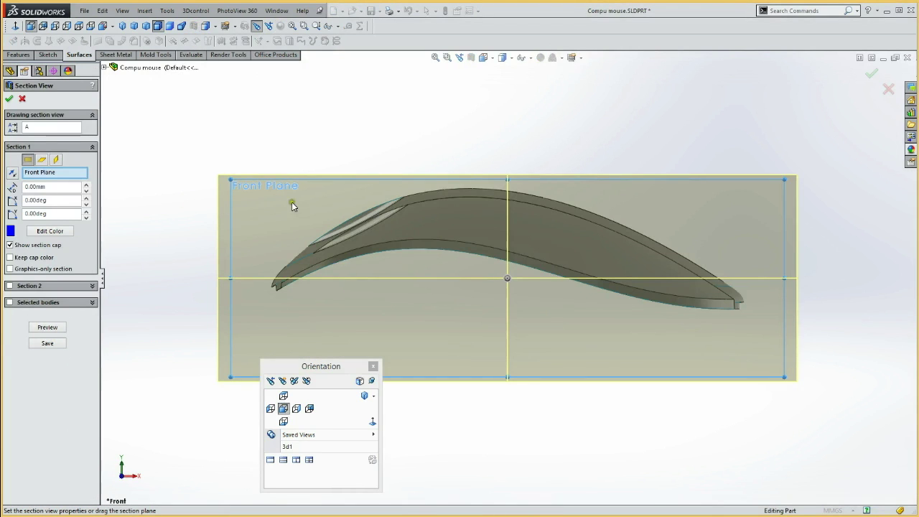
pyautogui.click(9, 100)
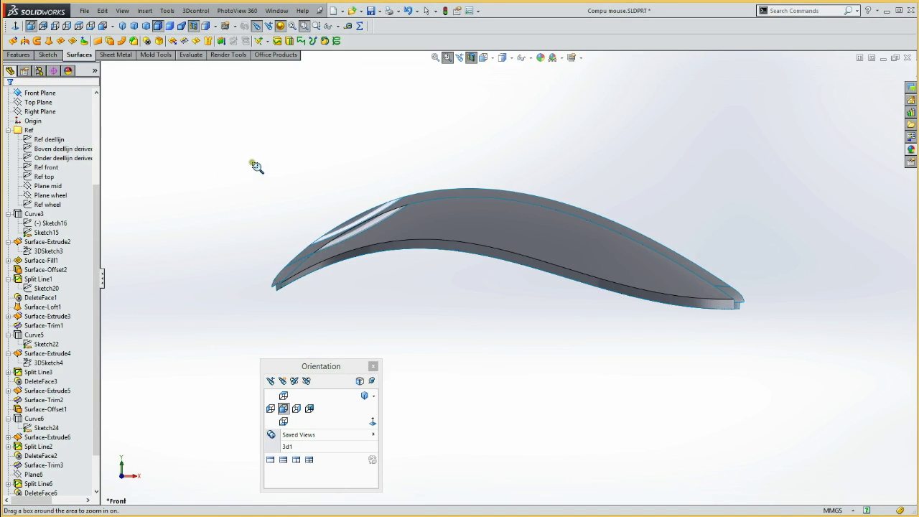
# Zoom in on the recess cross-section, then undo the grooved slot and zoom back out.
pyautogui.moveTo(277, 198); pyautogui.dragTo(434, 286)
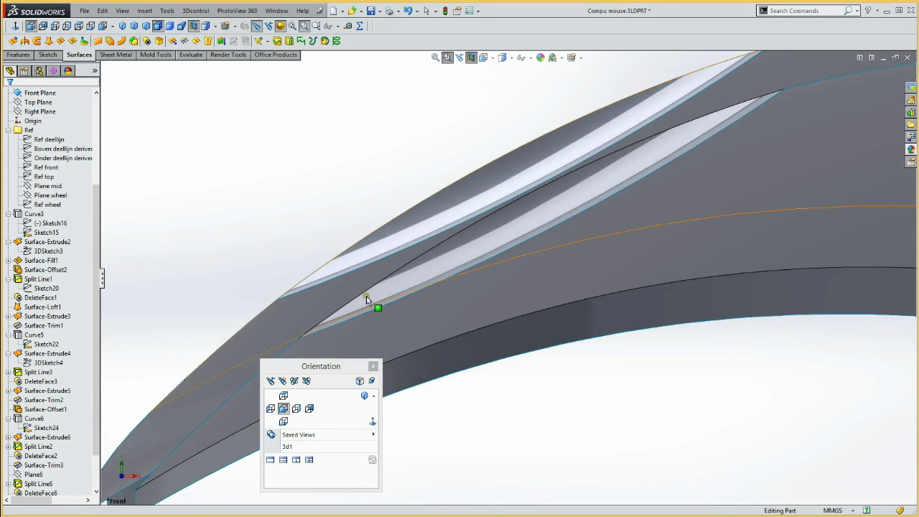
pyautogui.press('Escape')
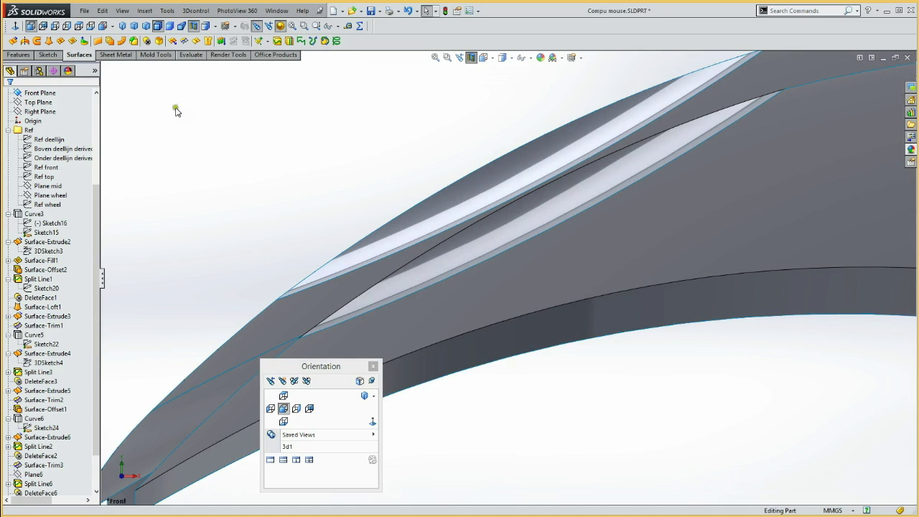
pyautogui.hotkey('ctrl', 'z')
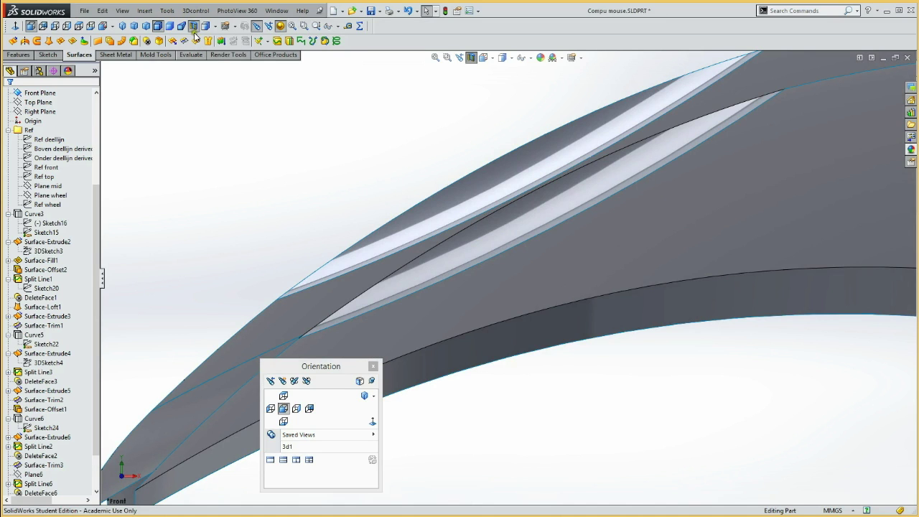
pyautogui.scroll(3, 247, 259)
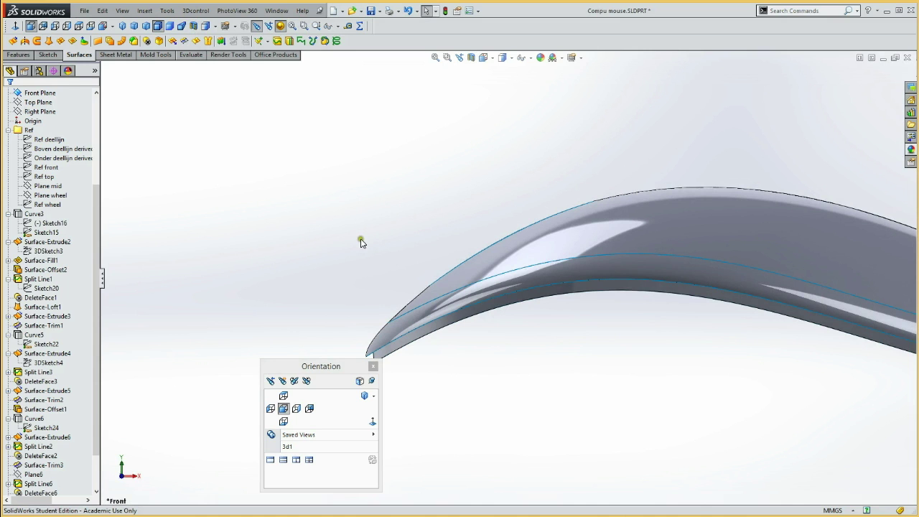
# Start a new sketch, Sketch33, on Plane7 above the mouse.
pyautogui.moveTo(273, 230)
pyautogui.mouseDown(button='middle')
pyautogui.moveTo(283, 226)
pyautogui.moveTo(318, 250)
pyautogui.moveTo(314, 262)
pyautogui.moveTo(308, 246)
pyautogui.moveTo(321, 251)
pyautogui.mouseUp(button='middle')
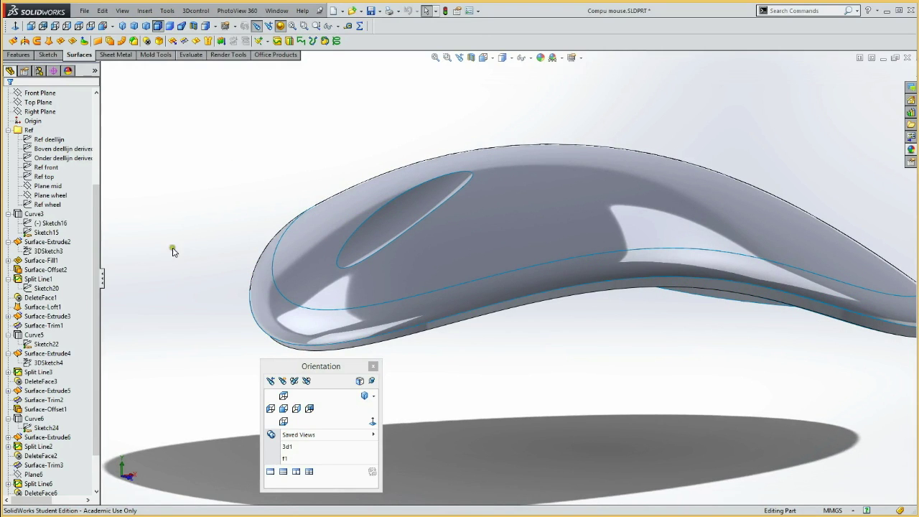
pyautogui.scroll(-2, 99, 468)
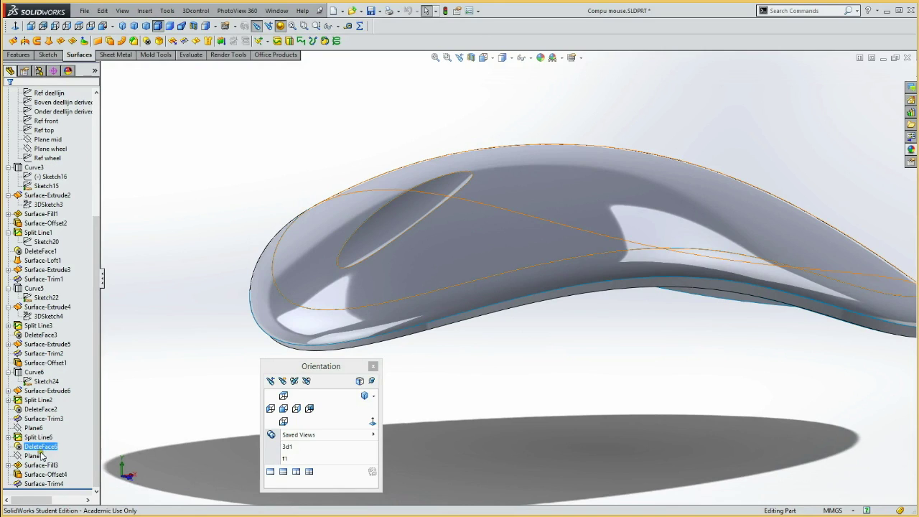
pyautogui.click(36, 457)
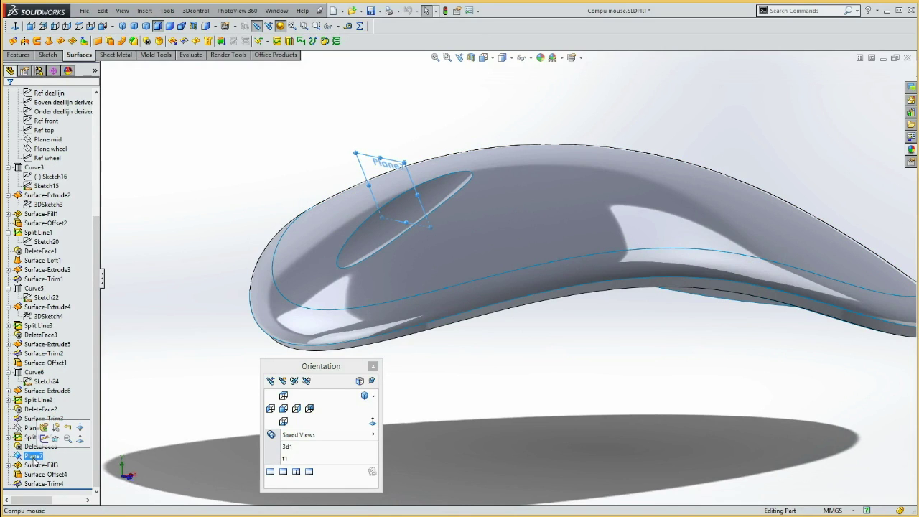
pyautogui.click(43, 439)
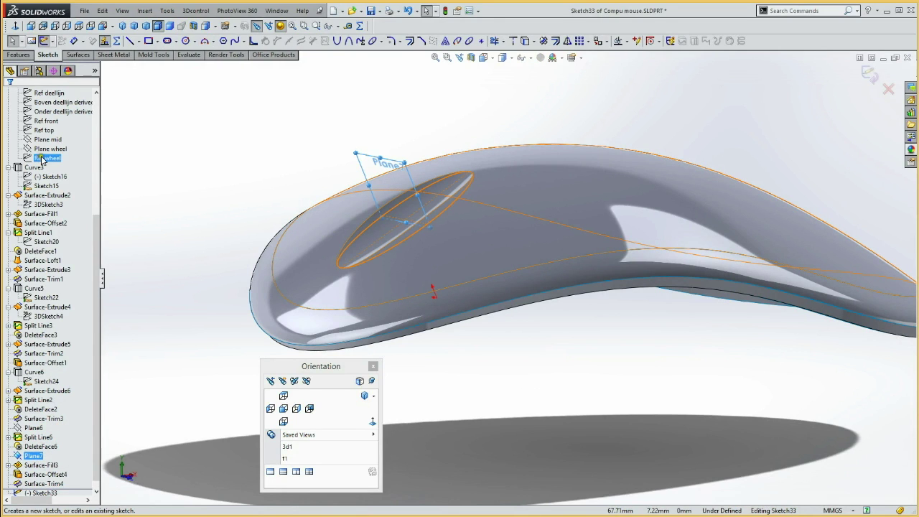
# Check the Ref front and lower parting-line reference sketches on the model.
pyautogui.press('Escape')
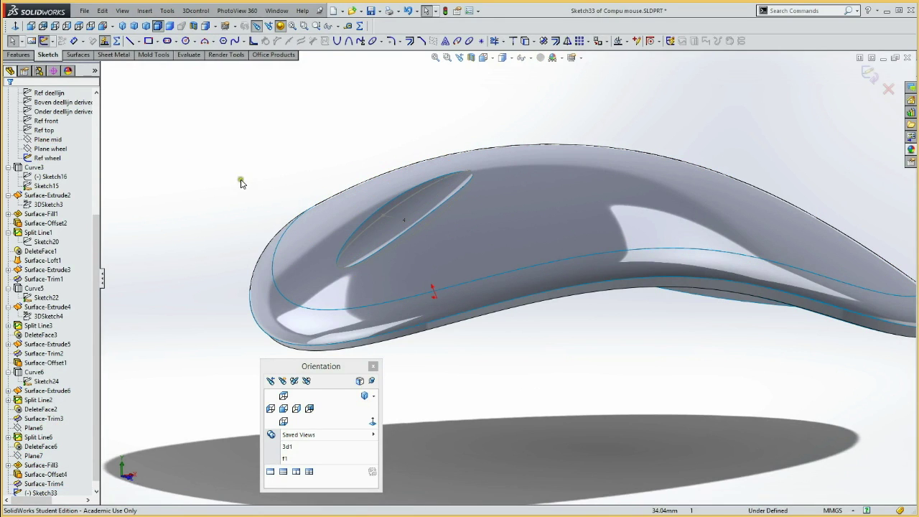
pyautogui.click(47, 121)
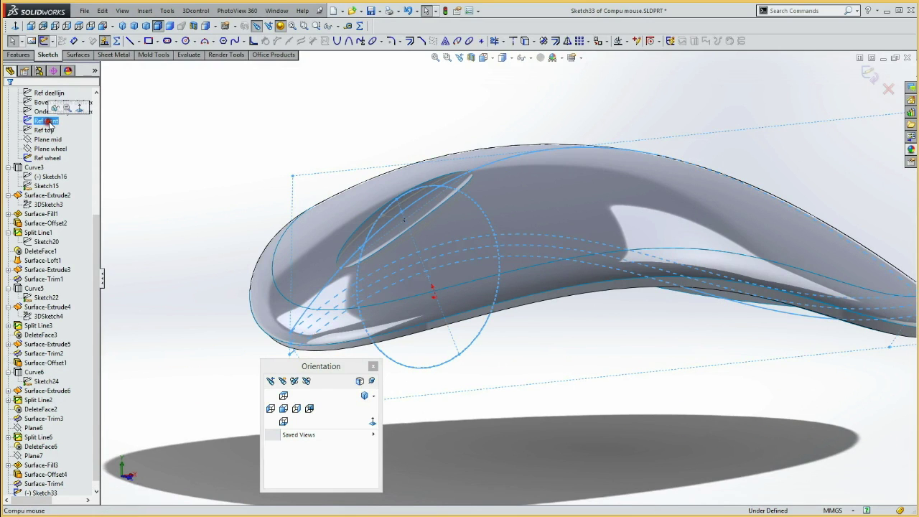
pyautogui.click(59, 111)
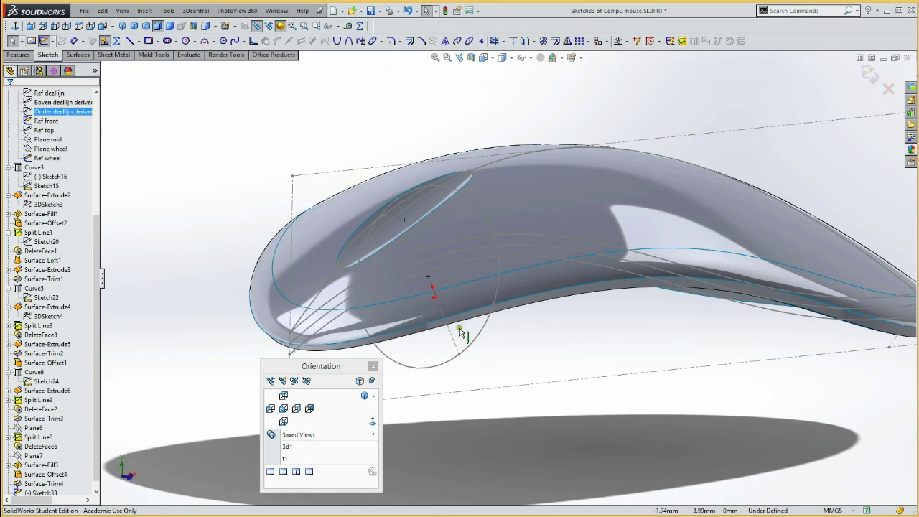
pyautogui.press('Escape')
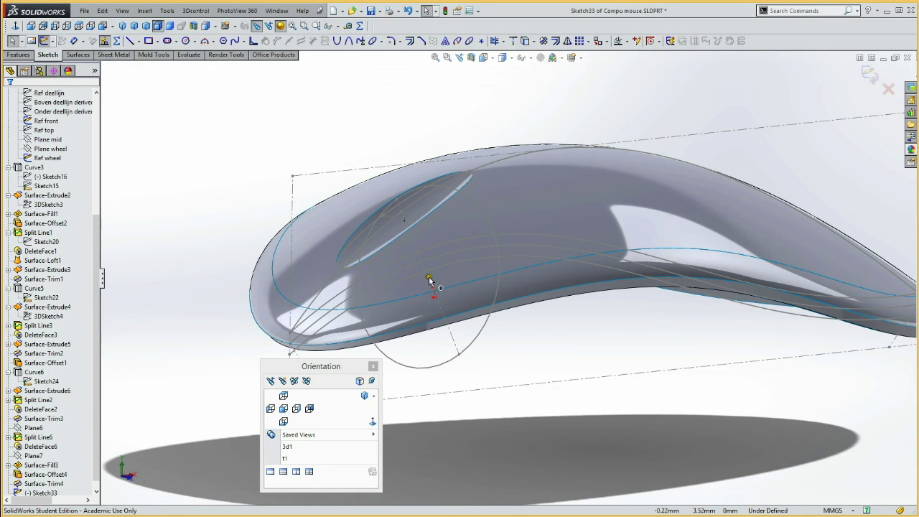
# Draw a horizontal construction line from the wheel centre toward the mouse's back.
pyautogui.press('l')
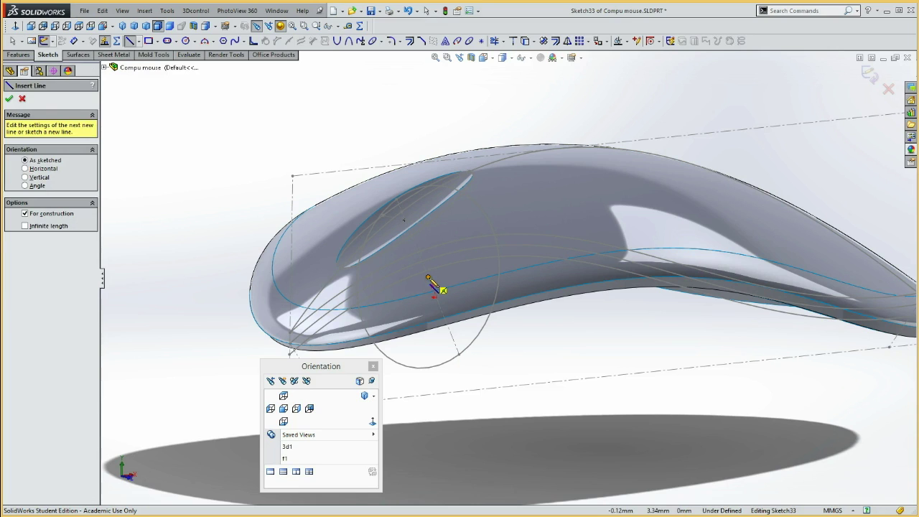
pyautogui.click(428, 277)
pyautogui.click(581, 316)
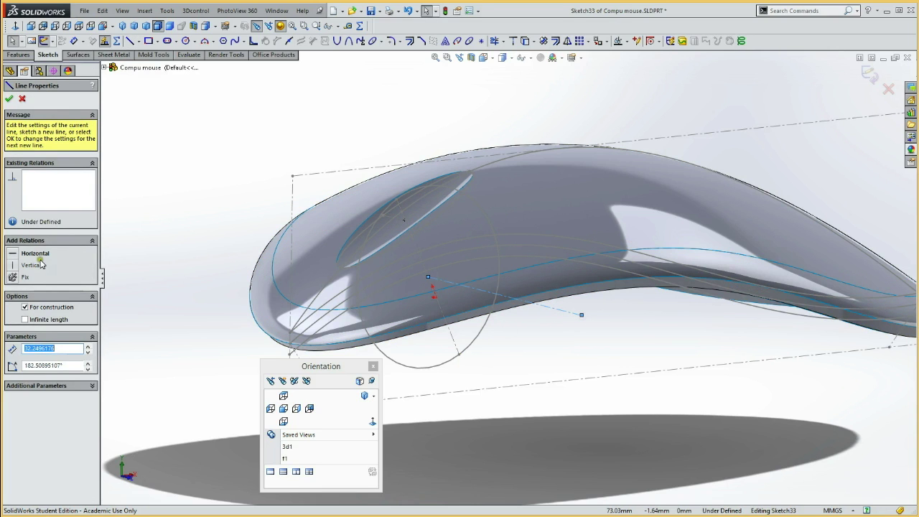
pyautogui.click(14, 254)
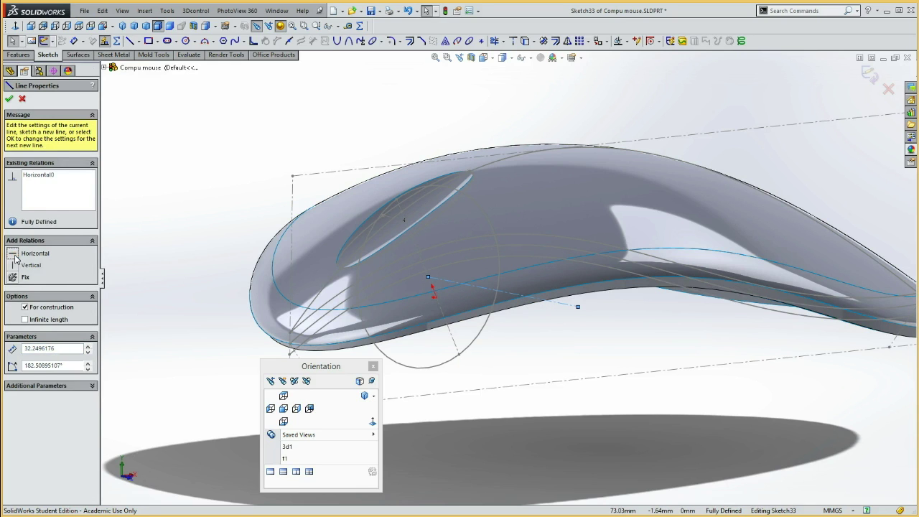
pyautogui.press('Escape')
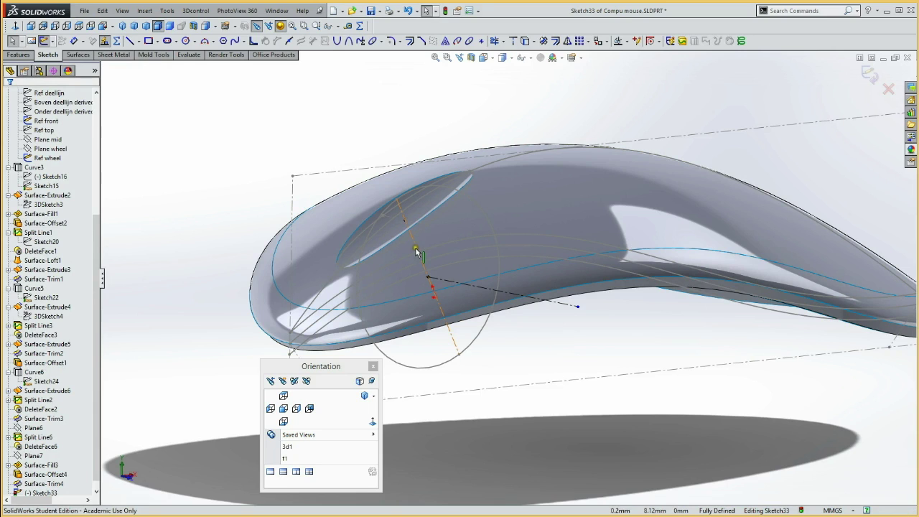
# Convert the 25 mm Ref front line into Sketch33 as construction geometry, viewed Normal To.
pyautogui.click(415, 250)
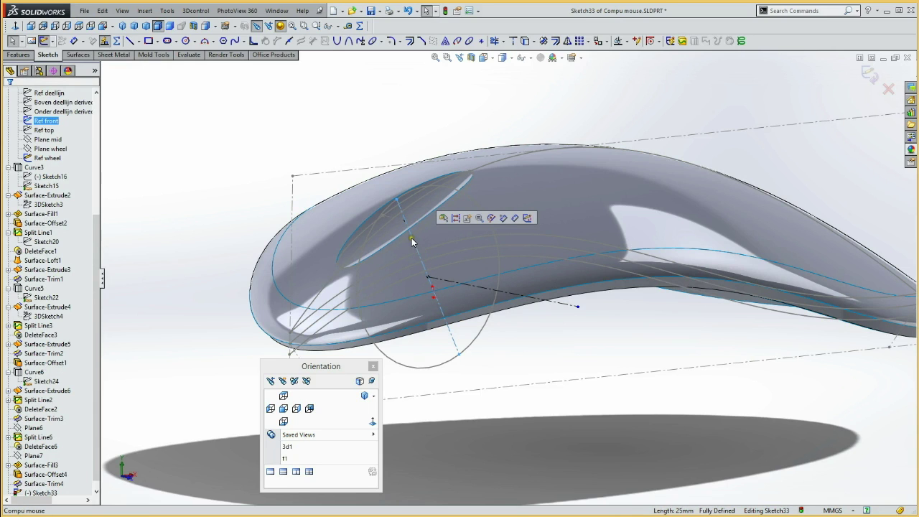
pyautogui.click(515, 41)
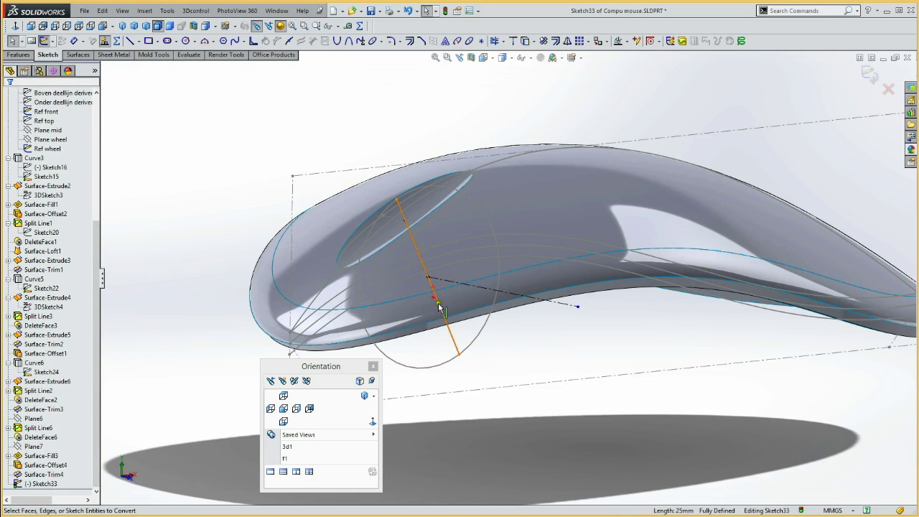
pyautogui.click(450, 331)
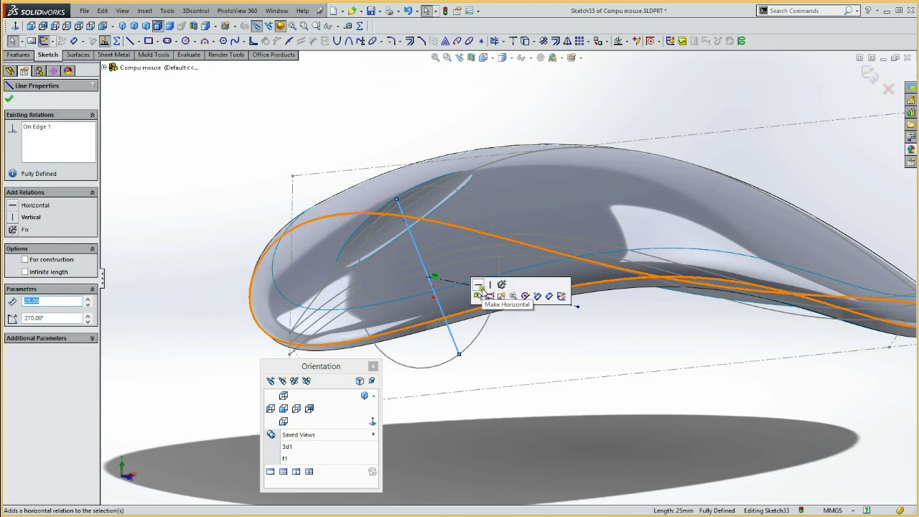
pyautogui.click(490, 297)
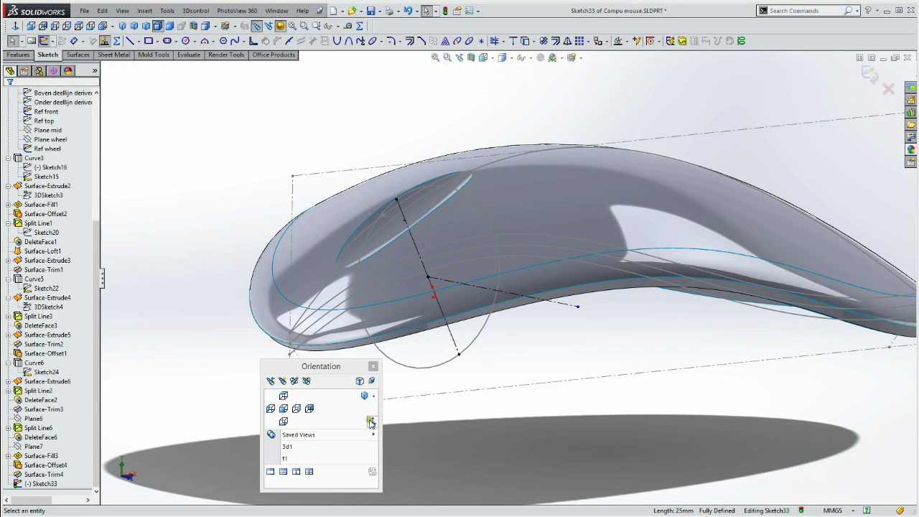
pyautogui.click(368, 423)
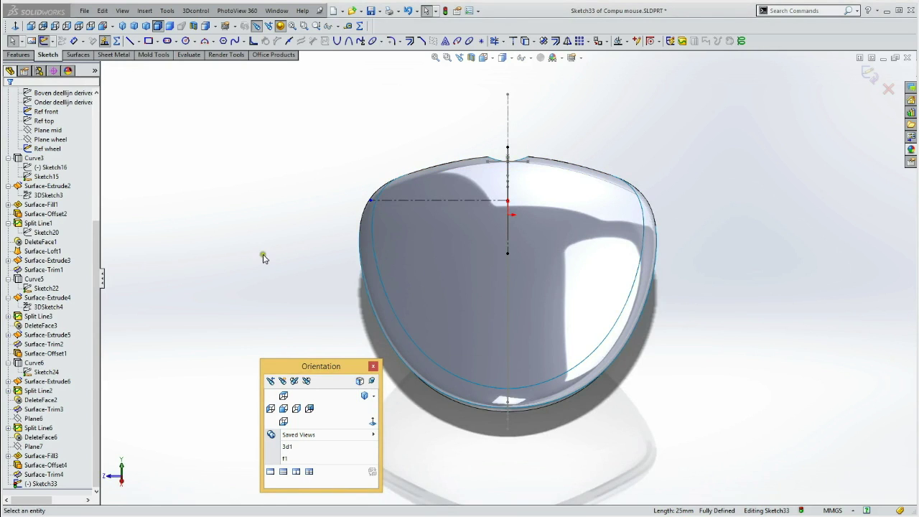
# Draw a vertical line in isometric view and mirror it across the centre line.
pyautogui.click(43, 148)
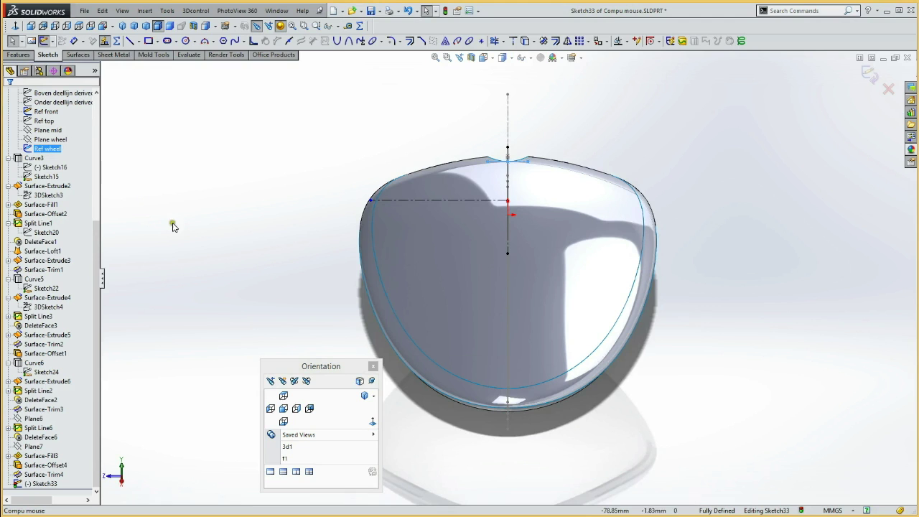
pyautogui.hotkey('ctrl', '7')
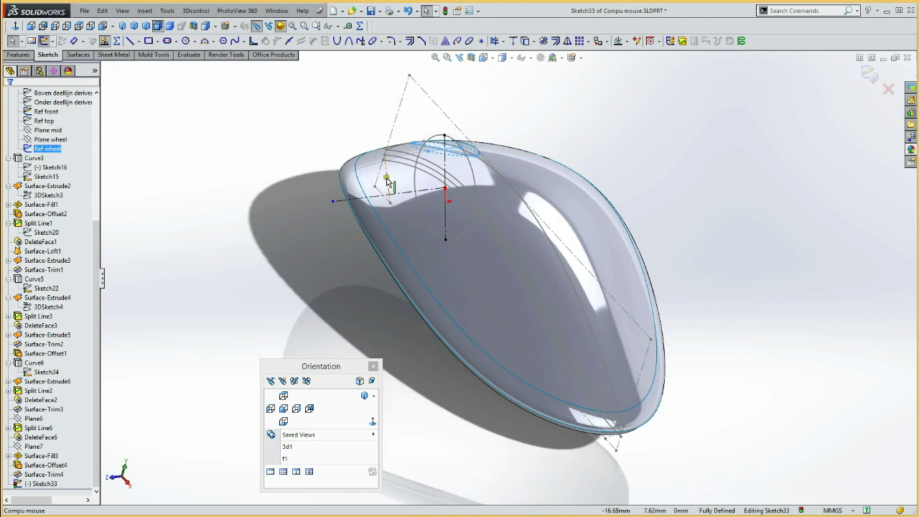
pyautogui.press('l')
pyautogui.click(430, 188)
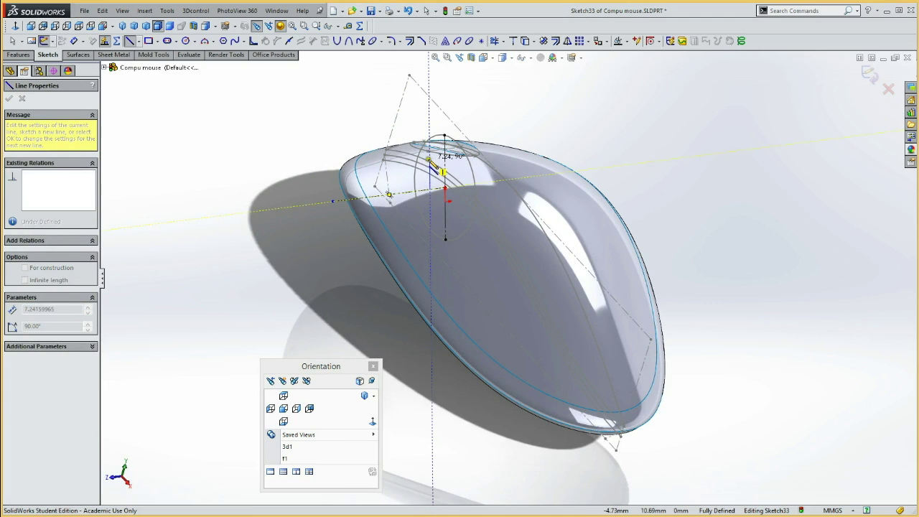
pyautogui.doubleClick(430, 129)
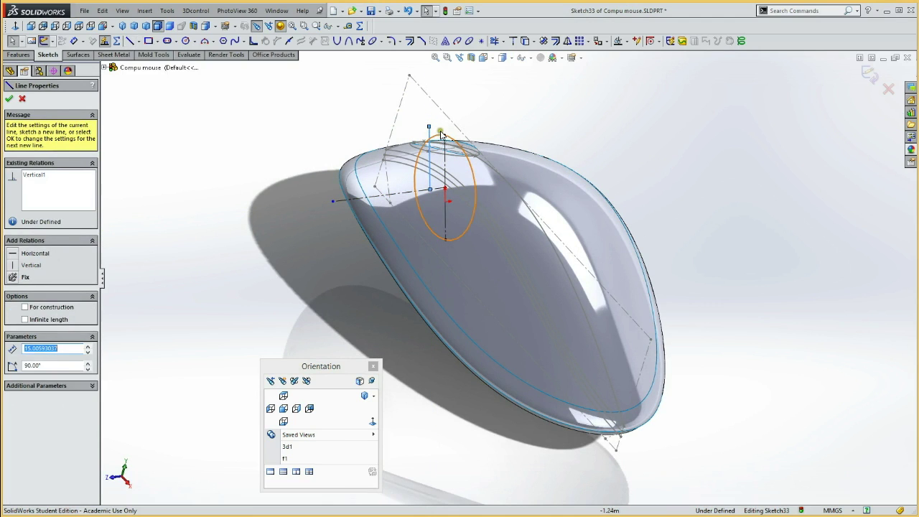
pyautogui.click(446, 170)
pyautogui.keyDown('ctrl'); pyautogui.click(445, 170); pyautogui.keyUp('ctrl')
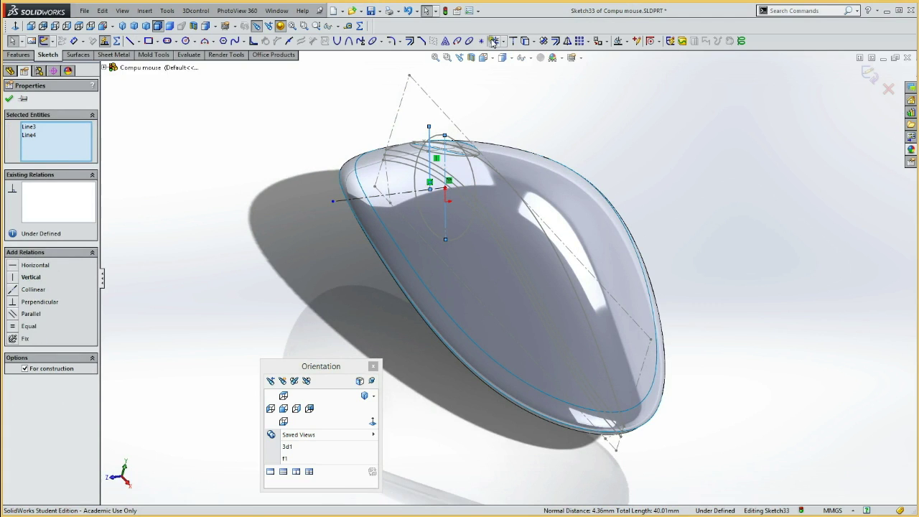
pyautogui.click(567, 42)
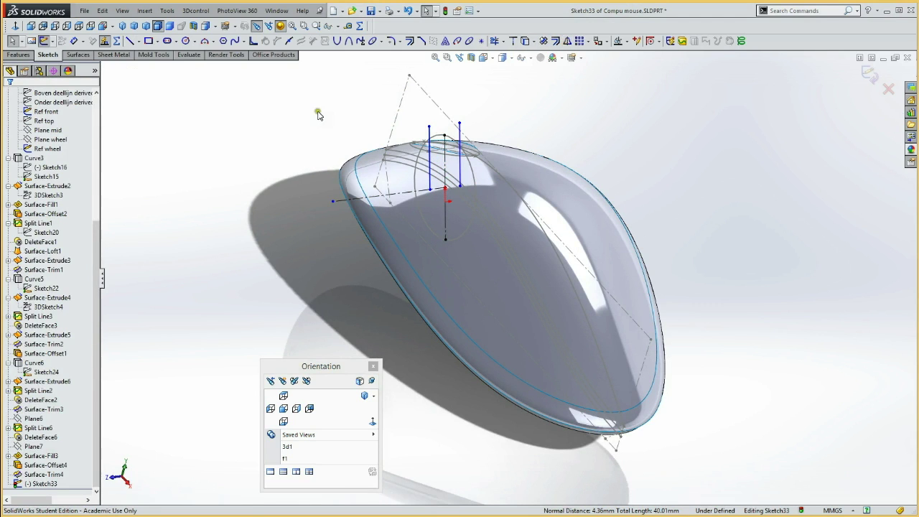
# Dimension the spacing between the two vertical lines as 6 mm.
pyautogui.press('d')
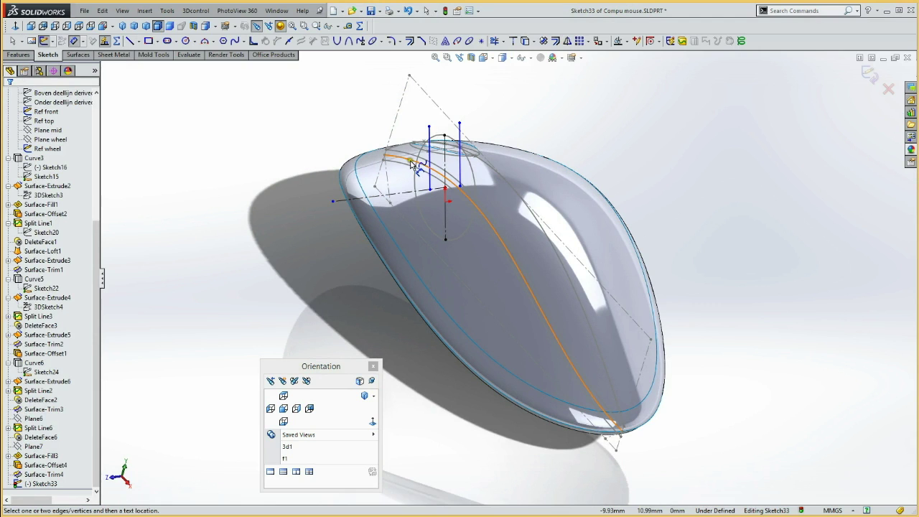
pyautogui.click(430, 181)
pyautogui.click(459, 174)
pyautogui.click(468, 226)
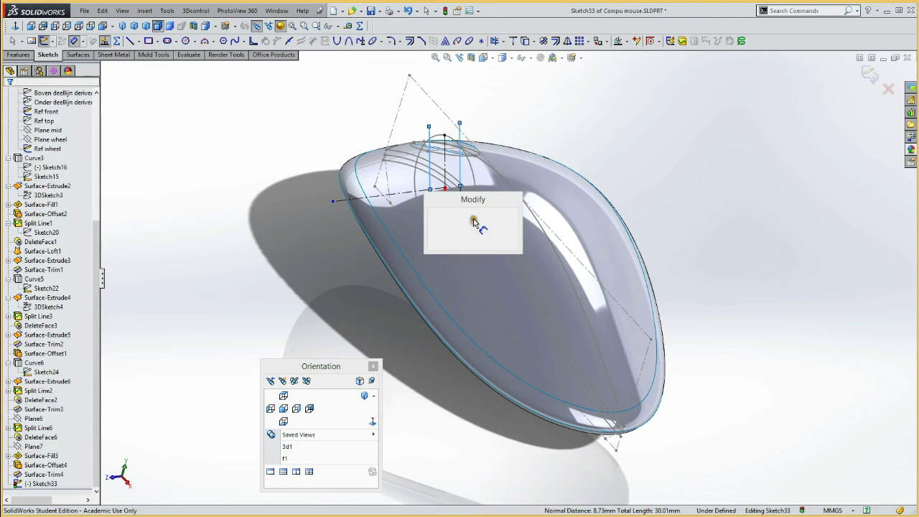
pyautogui.write('6')
pyautogui.press('Return')
pyautogui.press('z')
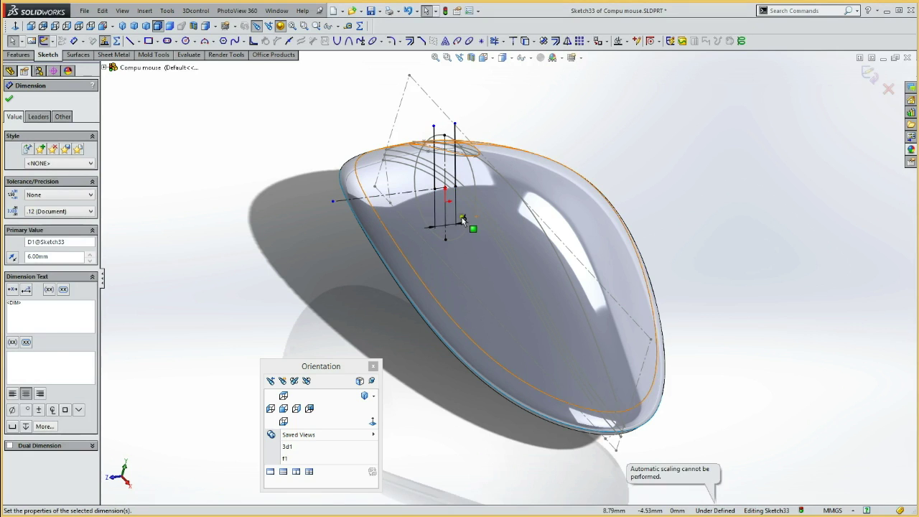
pyautogui.moveTo(367, 104); pyautogui.dragTo(566, 258)
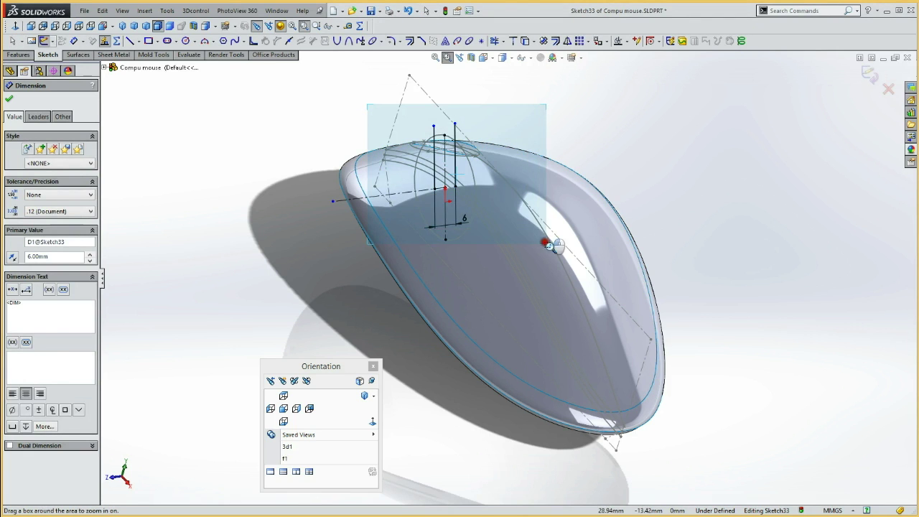
pyautogui.press('Escape')
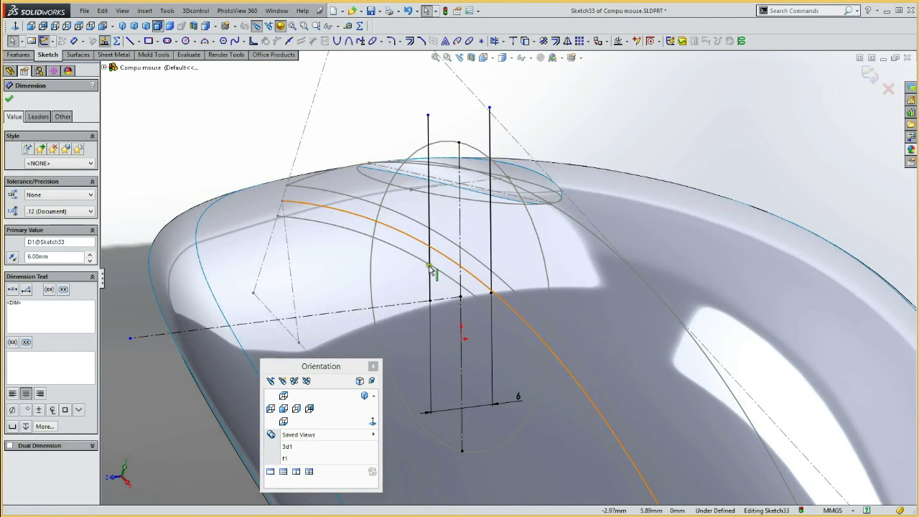
# Join the two vertical lines with a horizontal base line and lower the left line's top endpoint.
pyautogui.press('l')
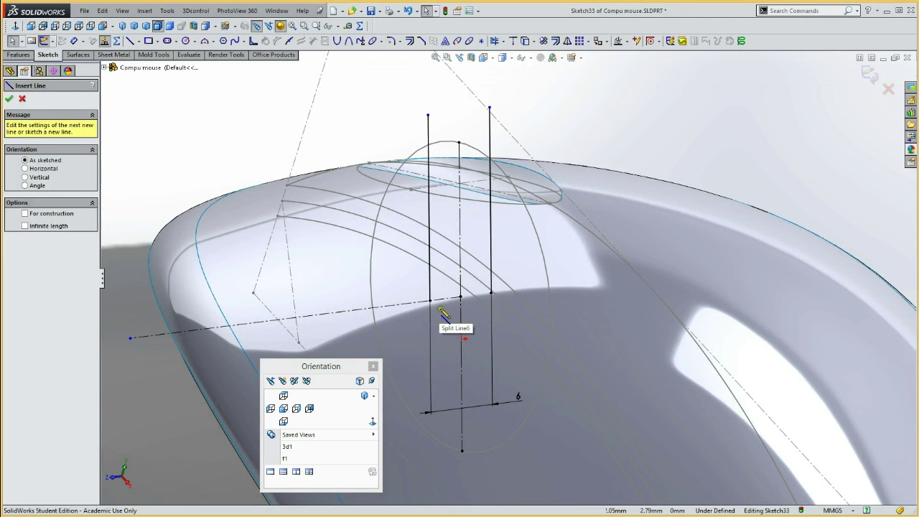
pyautogui.click(446, 301)
pyautogui.click(492, 292)
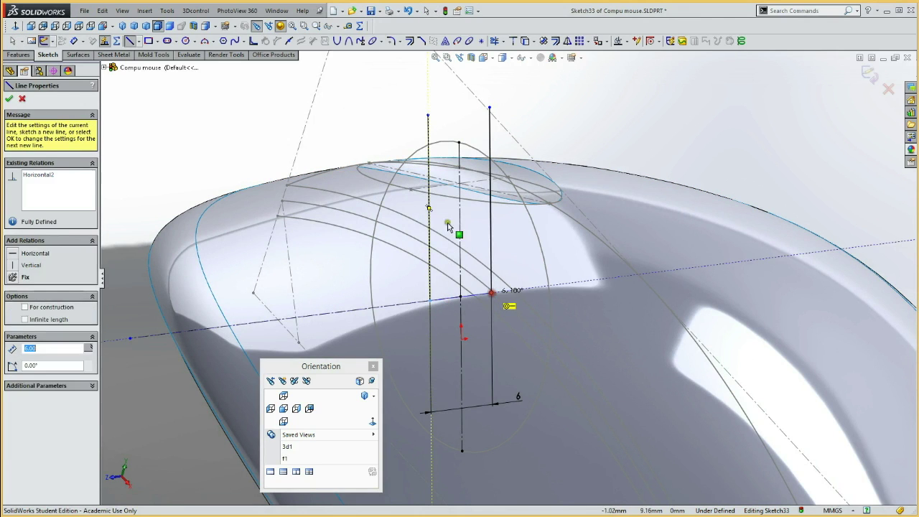
pyautogui.press('Escape')
pyautogui.moveTo(425, 108); pyautogui.dragTo(430, 212)
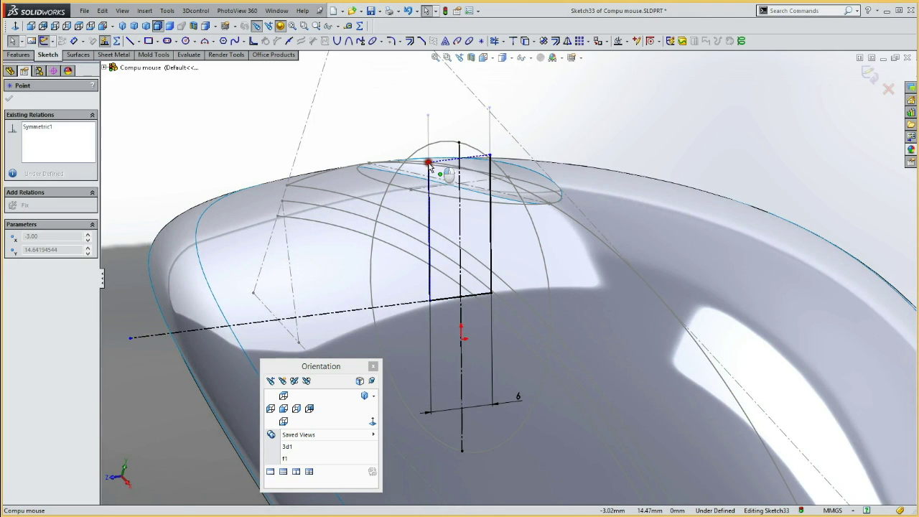
# Cap the vertical lines with a three-point arc made tangent to the left line.
pyautogui.press('Escape')
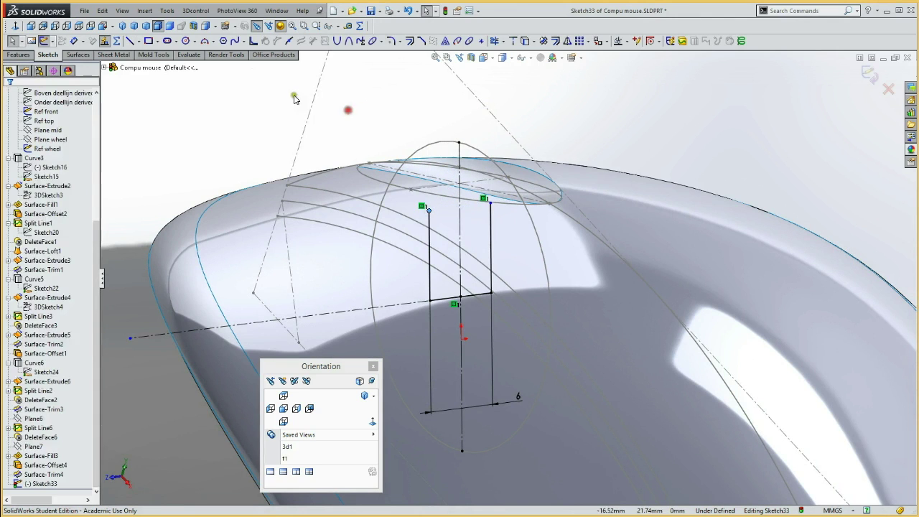
pyautogui.click(205, 42)
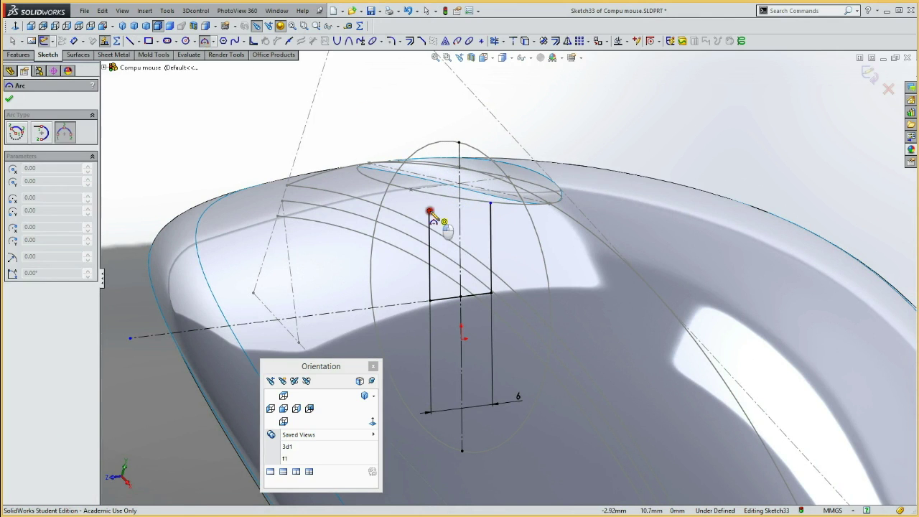
pyautogui.click(490, 202)
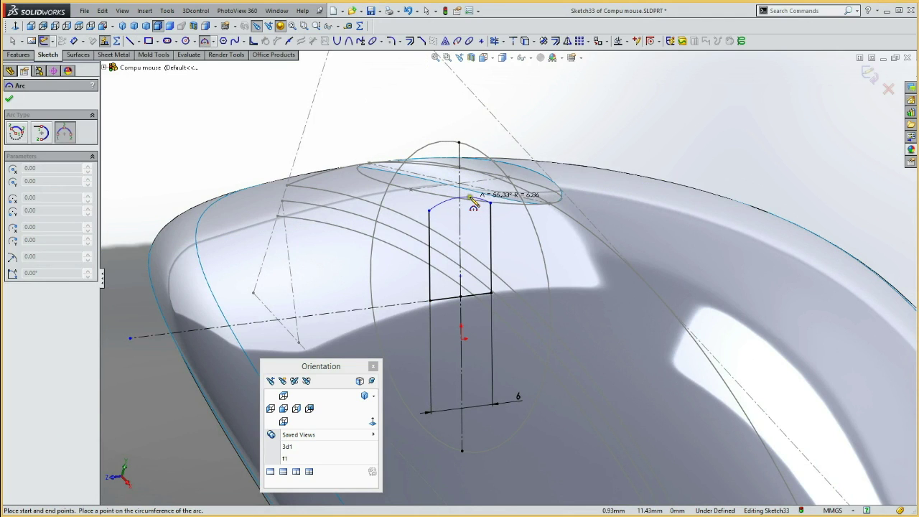
pyautogui.click(470, 199)
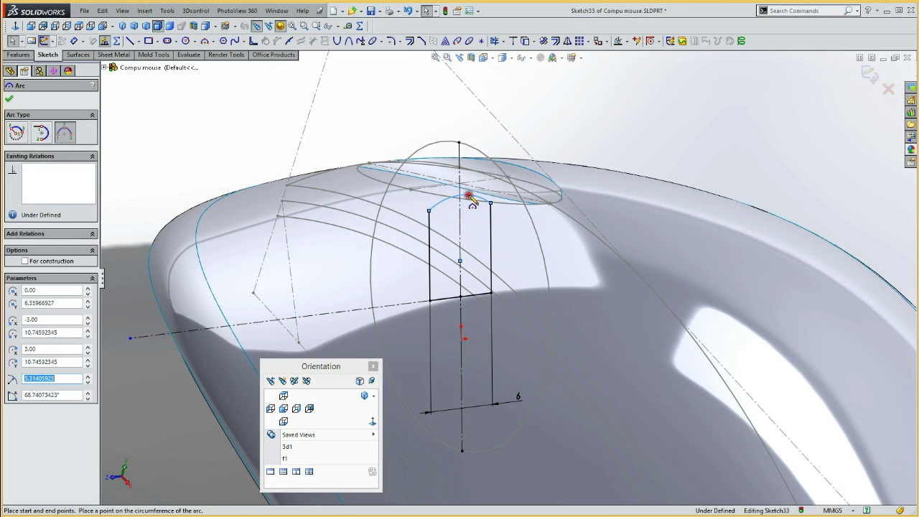
pyautogui.click(430, 224)
pyautogui.keyDown('ctrl'); pyautogui.click(463, 195); pyautogui.keyUp('ctrl')
pyautogui.click(453, 181)
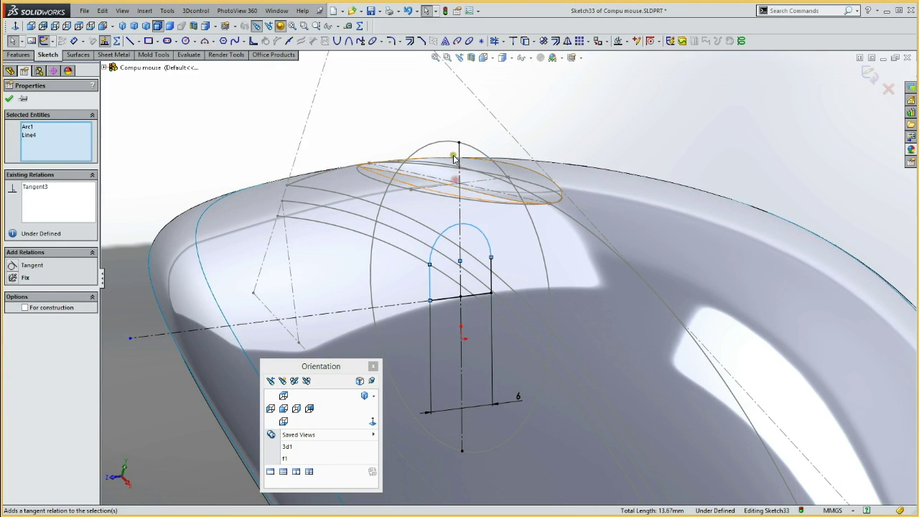
pyautogui.click(420, 117)
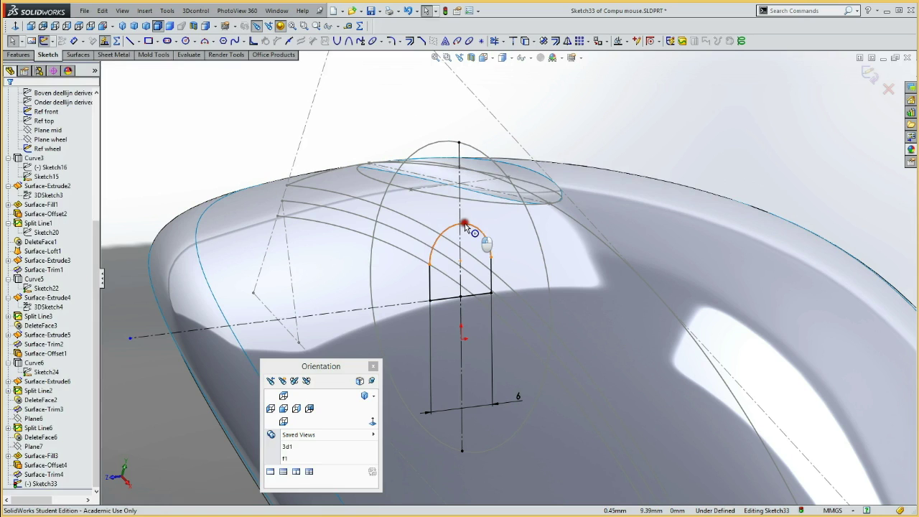
# Make the arc pass through the wheel outline's top point, move the 6 dimension, and select the axis line.
pyautogui.click(466, 225)
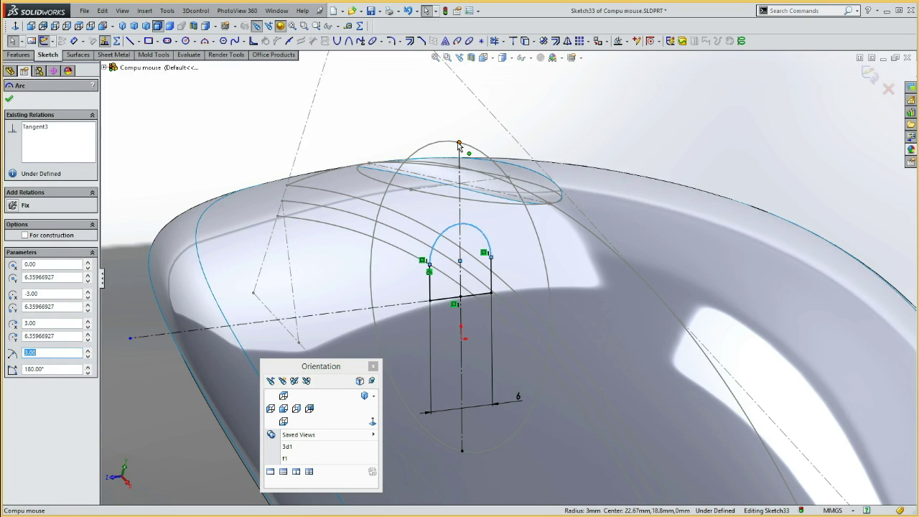
pyautogui.keyDown('ctrl'); pyautogui.click(459, 143); pyautogui.keyUp('ctrl')
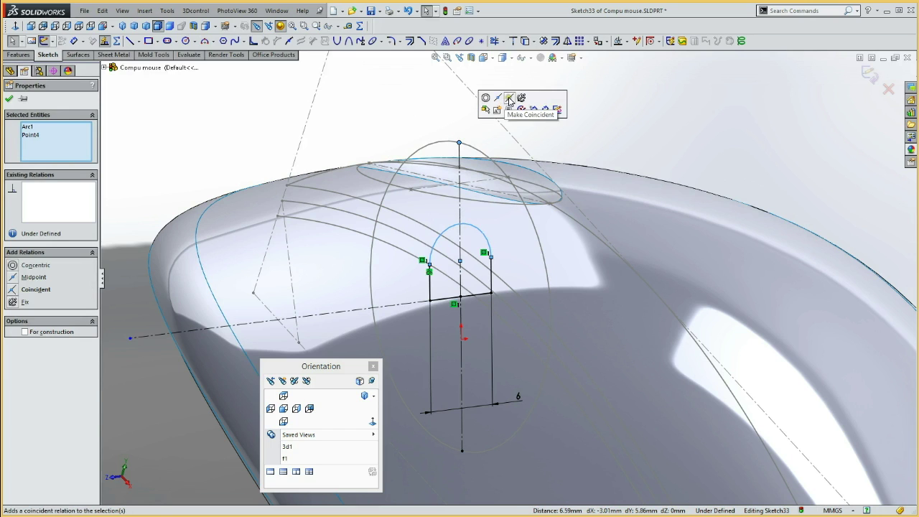
pyautogui.click(509, 99)
pyautogui.click(449, 108)
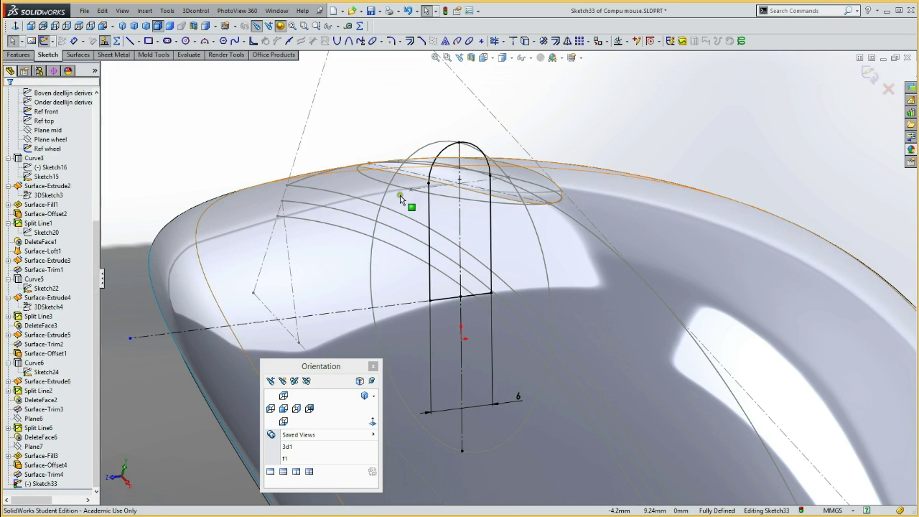
pyautogui.moveTo(518, 399); pyautogui.dragTo(524, 343)
pyautogui.click(391, 305)
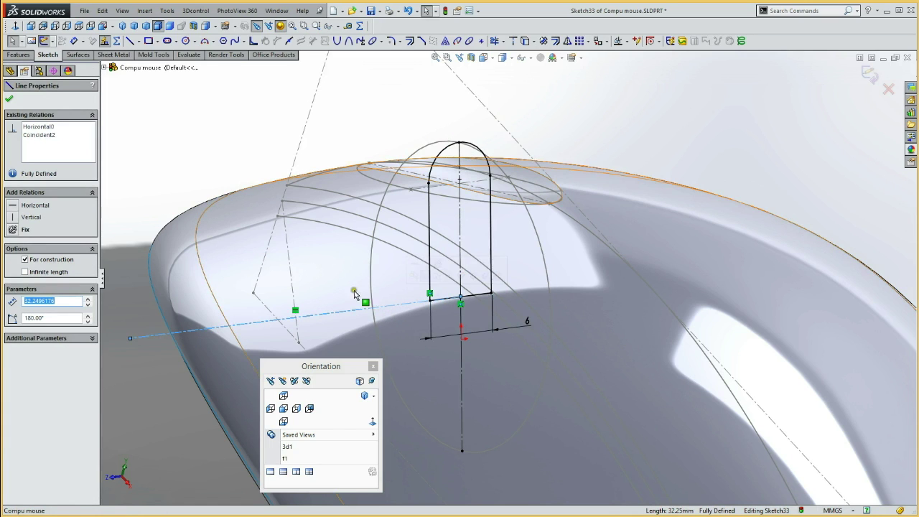
pyautogui.click(20, 56)
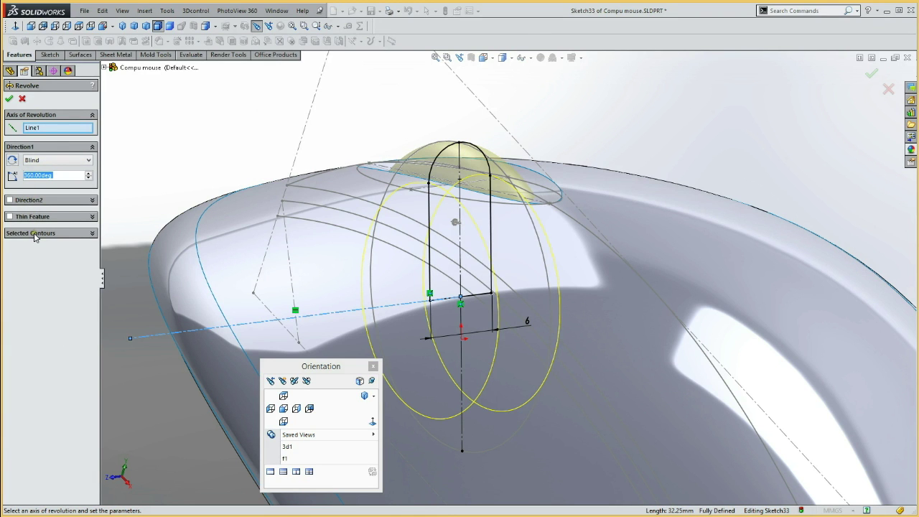
# Revolve the wheel profile 360° about Line1 as a solid, thin feature off, creating Revolve1.
pyautogui.moveTo(128, 166)
pyautogui.mouseDown(button='middle')
pyautogui.moveTo(211, 195)
pyautogui.moveTo(144, 180)
pyautogui.mouseUp(button='middle')
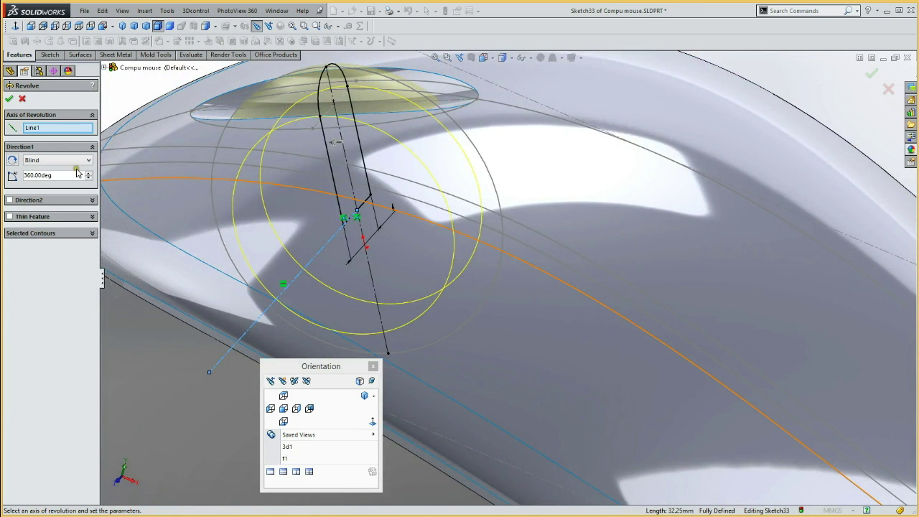
pyautogui.click(41, 218)
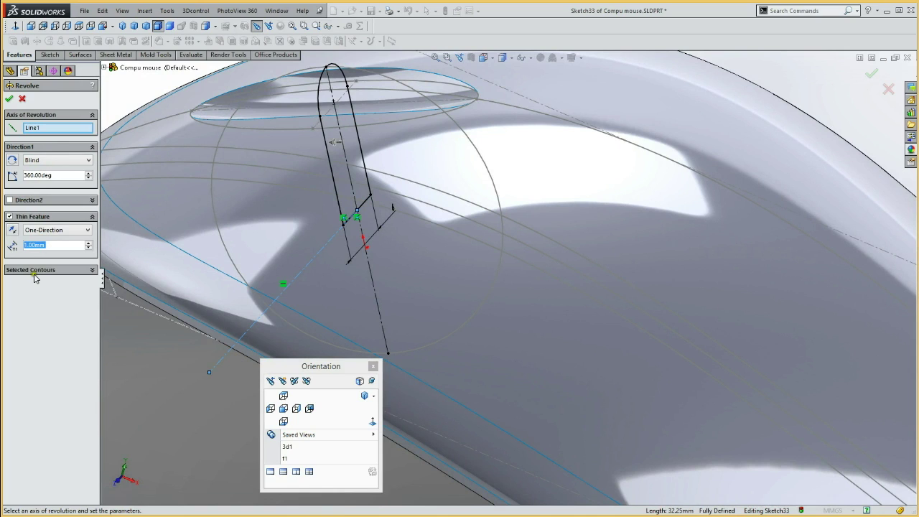
pyautogui.click(36, 271)
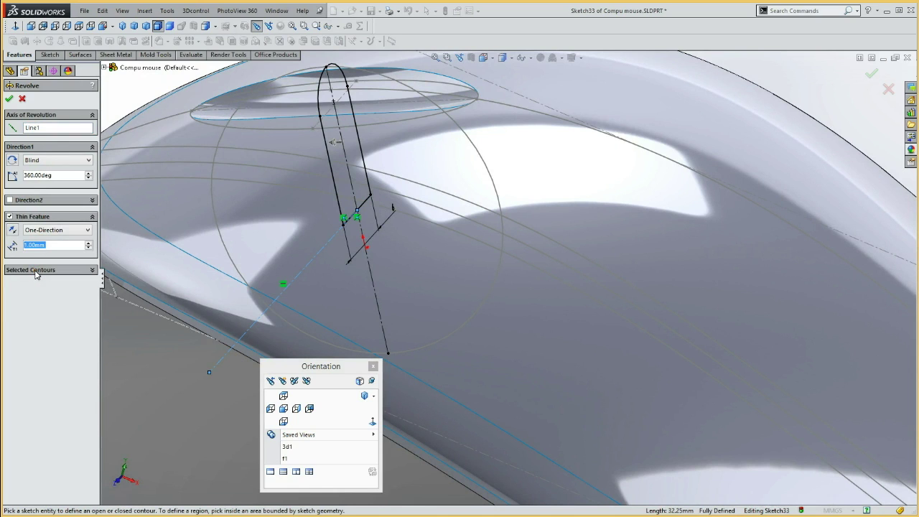
pyautogui.click(32, 246)
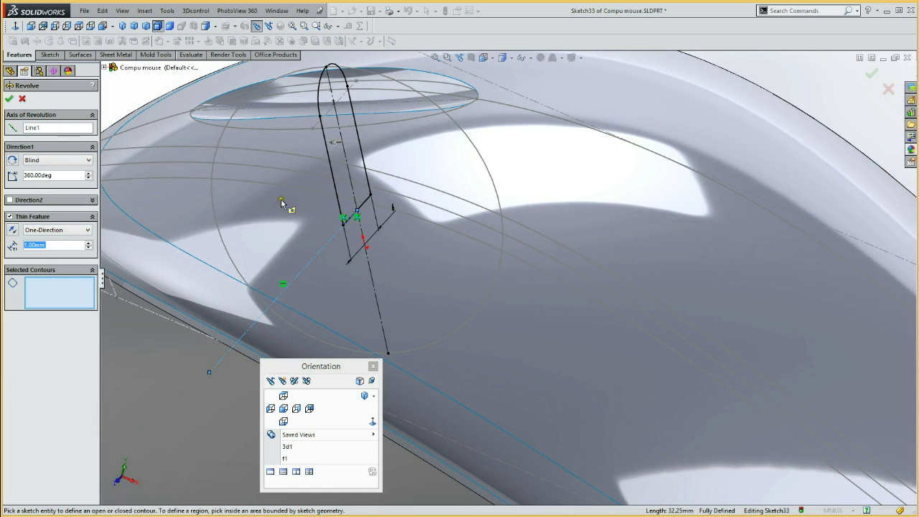
pyautogui.click(277, 409)
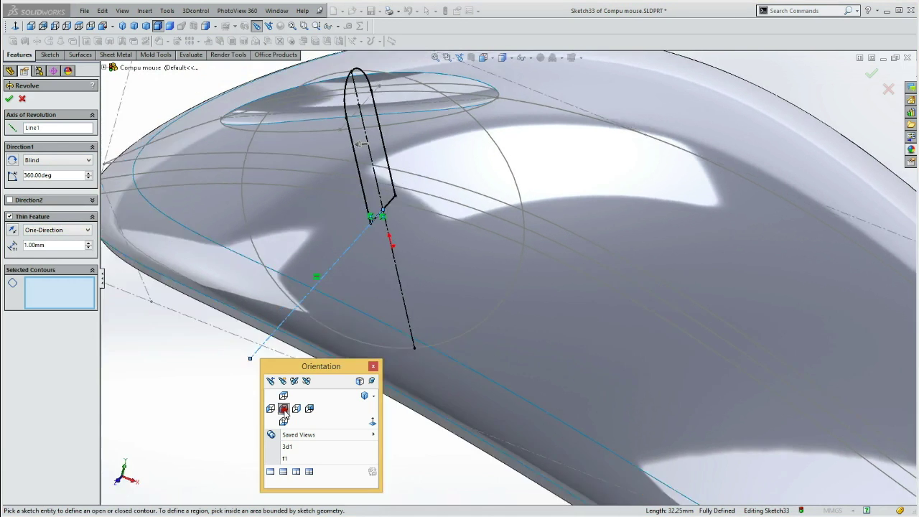
pyautogui.moveTo(230, 322)
pyautogui.mouseDown(button='middle')
pyautogui.moveTo(251, 286)
pyautogui.moveTo(303, 342)
pyautogui.mouseUp(button='middle')
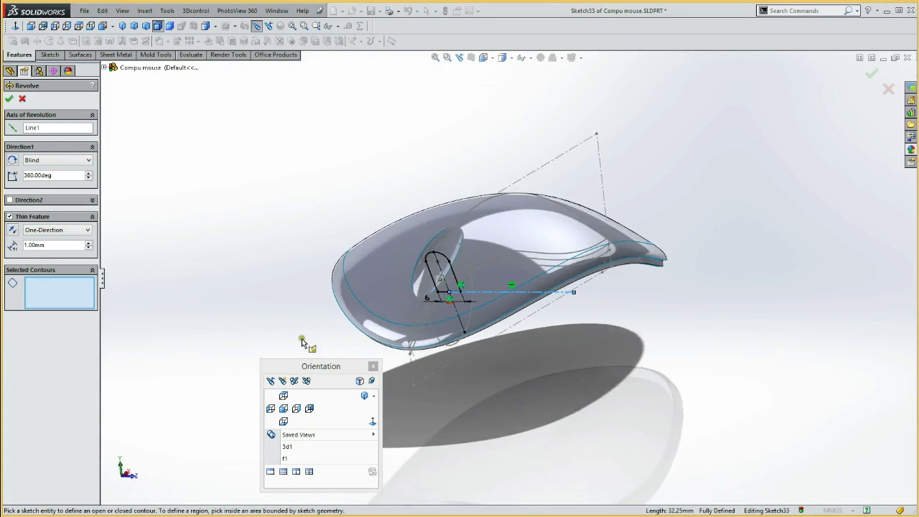
pyautogui.click(9, 217)
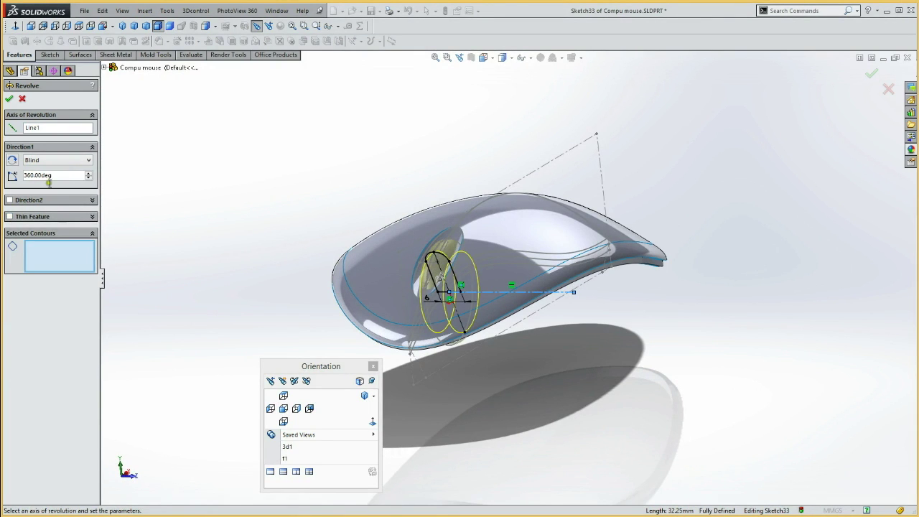
pyautogui.moveTo(192, 237)
pyautogui.mouseDown(button='middle')
pyautogui.moveTo(223, 242)
pyautogui.moveTo(234, 195)
pyautogui.moveTo(193, 180)
pyautogui.moveTo(186, 206)
pyautogui.mouseUp(button='middle')
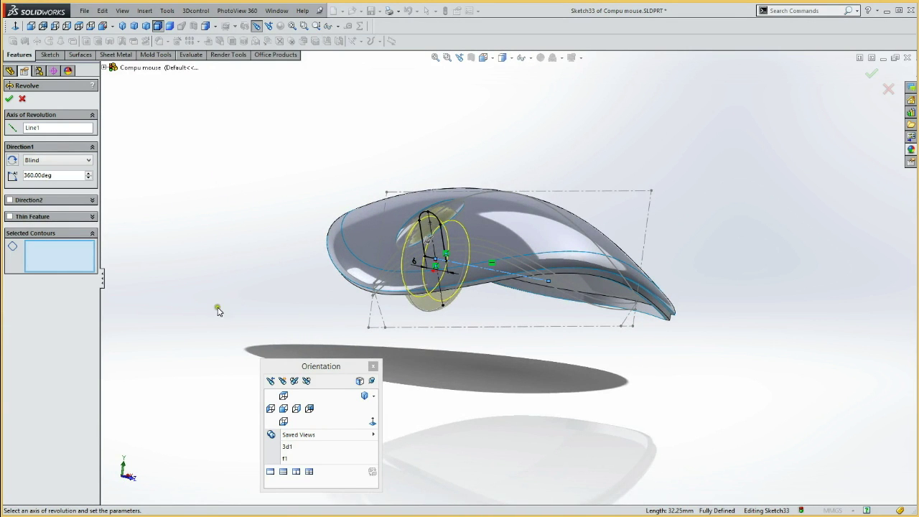
pyautogui.click(9, 101)
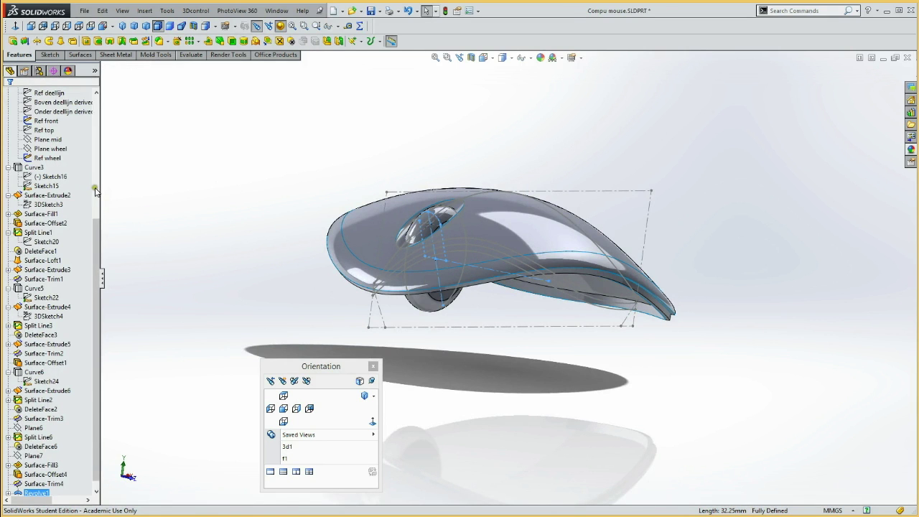
# Highlight the Front Plane and the upper parting-line reference curve on the model.
pyautogui.scroll(10, 80, 187)
pyautogui.click(32, 260)
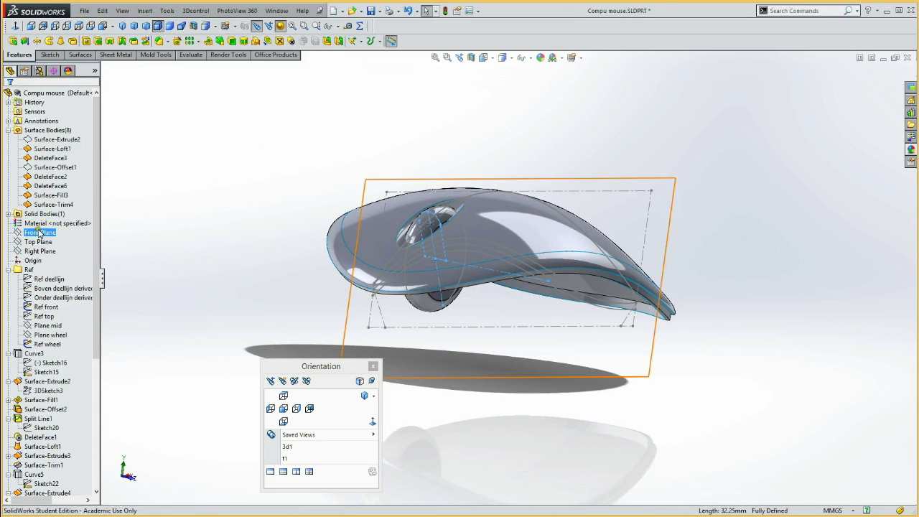
pyautogui.click(76, 288)
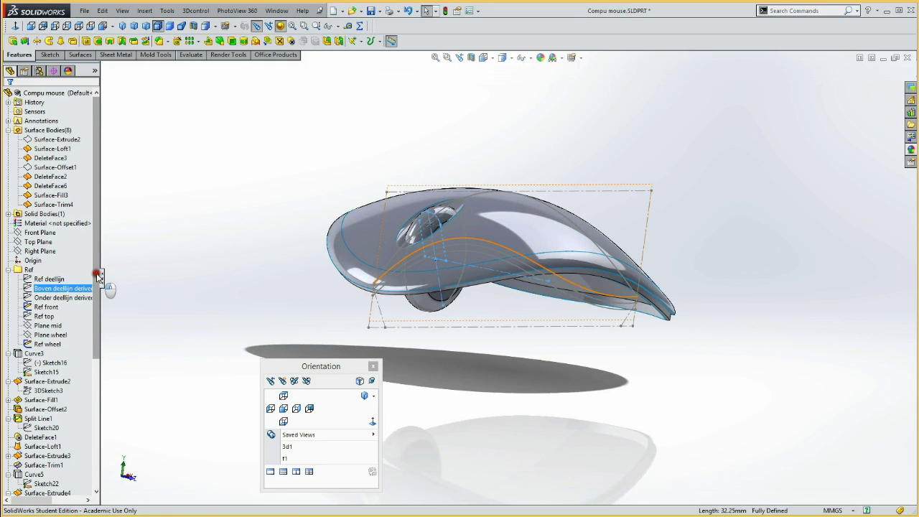
pyautogui.moveTo(97, 273); pyautogui.dragTo(107, 402)
pyautogui.moveTo(228, 215)
pyautogui.mouseDown(button='middle')
pyautogui.moveTo(204, 223)
pyautogui.moveTo(197, 242)
pyautogui.moveTo(205, 202)
pyautogui.mouseUp(button='middle')
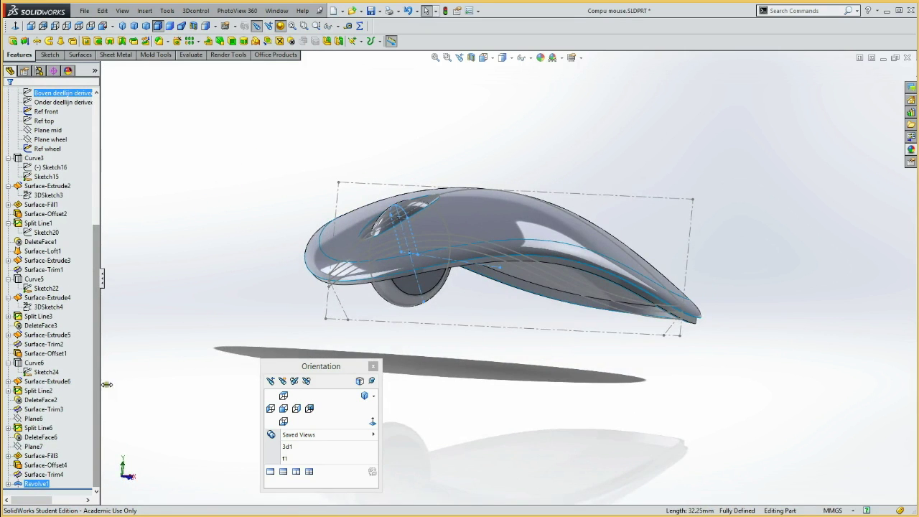
# Roll the part back to before Revolve1 and view the mouse from the front.
pyautogui.click(74, 485)
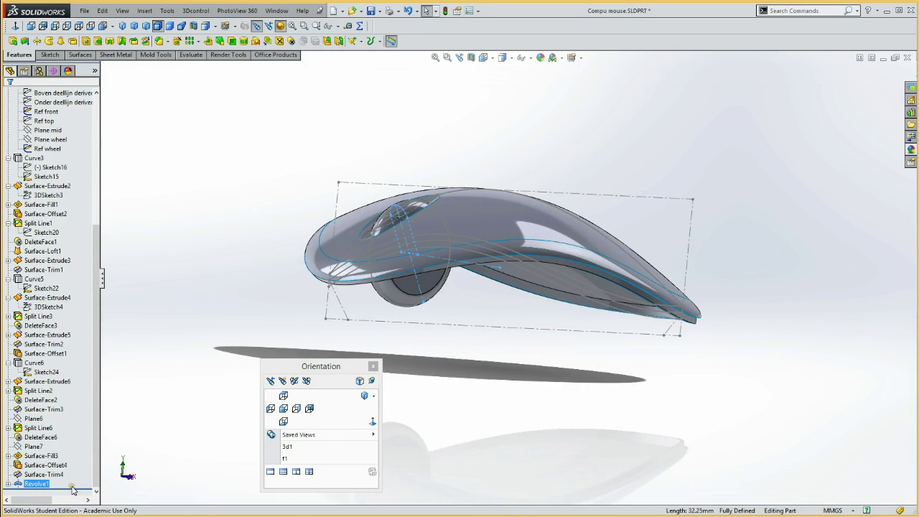
pyautogui.moveTo(76, 488); pyautogui.dragTo(82, 479)
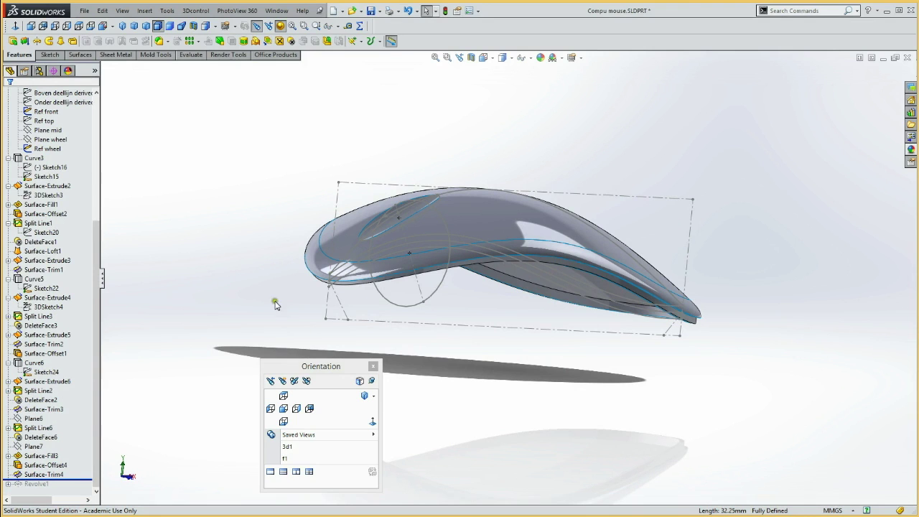
pyautogui.click(284, 409)
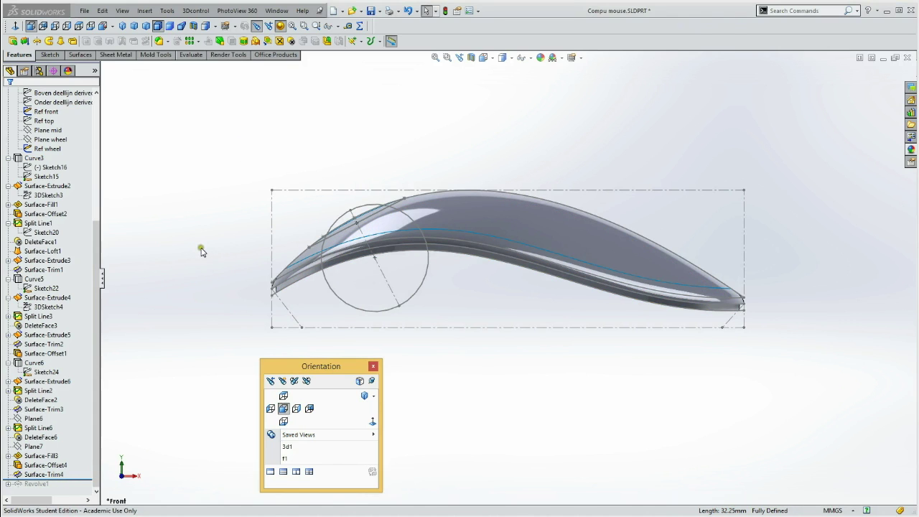
pyautogui.click(98, 163)
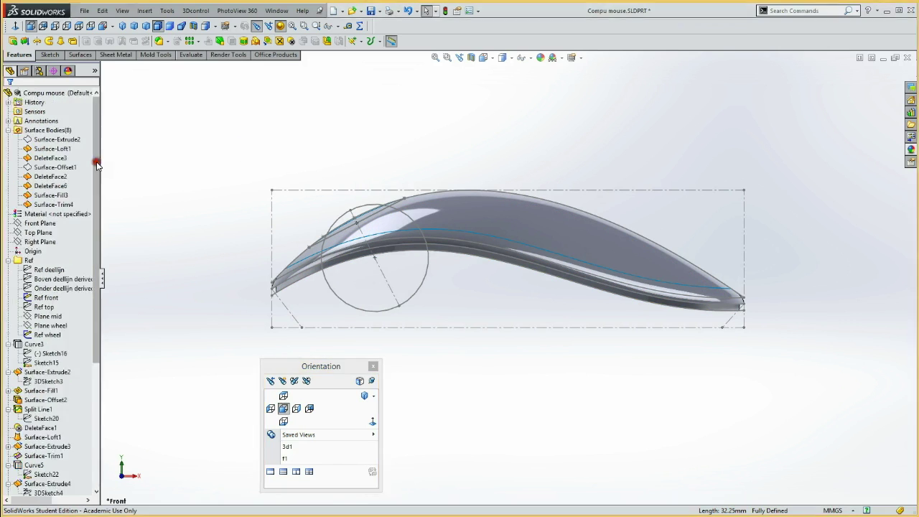
# Select Surface-Loft1, DeleteFace2, DeleteFace6, Surface-Fill3 and Surface-Trim4 in the surface bodies list.
pyautogui.click(52, 148)
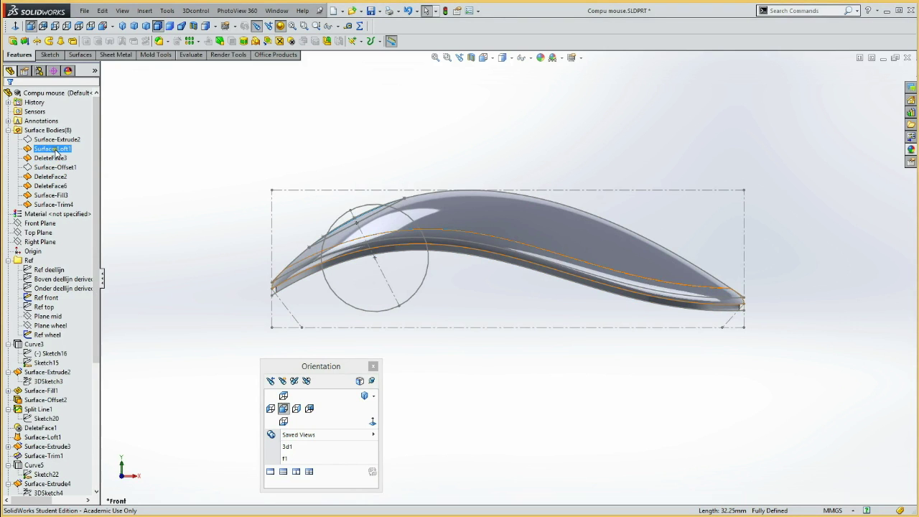
pyautogui.keyDown('ctrl'); pyautogui.click(49, 177); pyautogui.keyUp('ctrl')
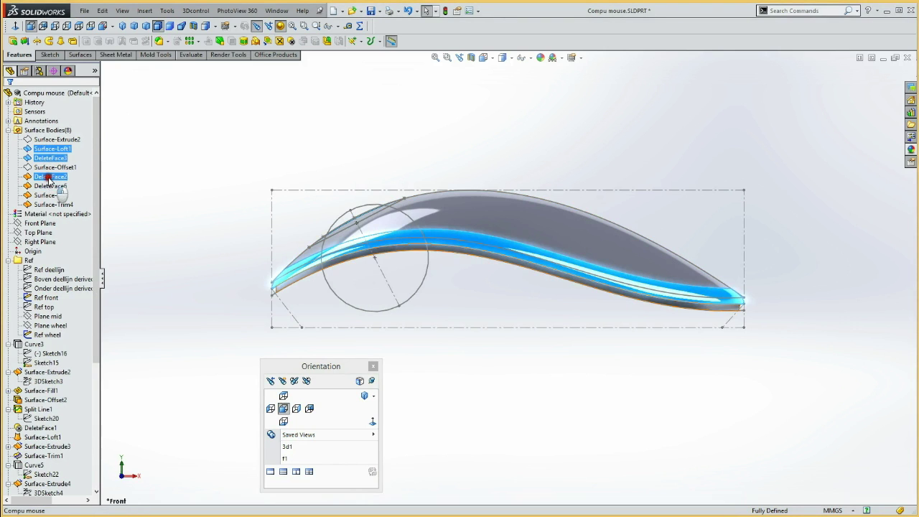
pyautogui.keyDown('ctrl'); pyautogui.click(49, 186); pyautogui.keyUp('ctrl')
pyautogui.keyDown('ctrl'); pyautogui.click(48, 196); pyautogui.keyUp('ctrl')
pyautogui.keyDown('ctrl'); pyautogui.click(49, 205); pyautogui.keyUp('ctrl')
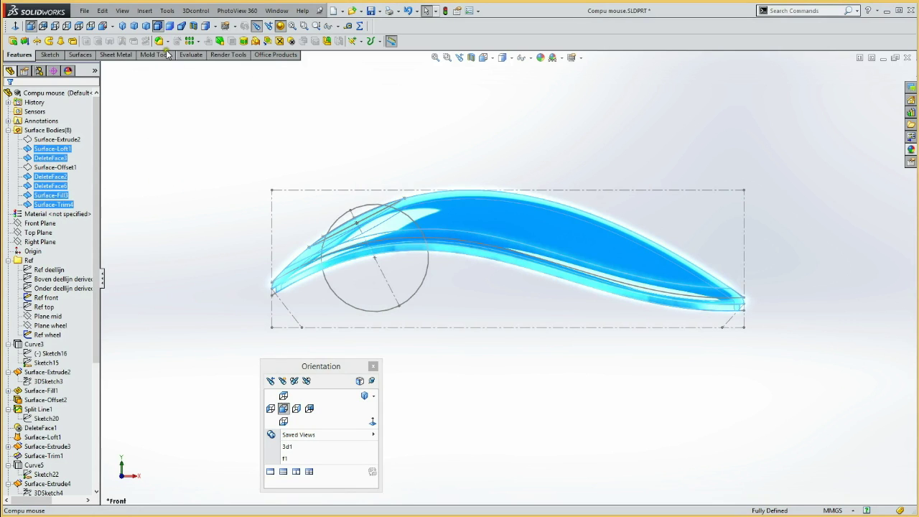
# Knit the selected surfaces into one solid body with Try to form solid.
pyautogui.click(90, 57)
pyautogui.click(207, 41)
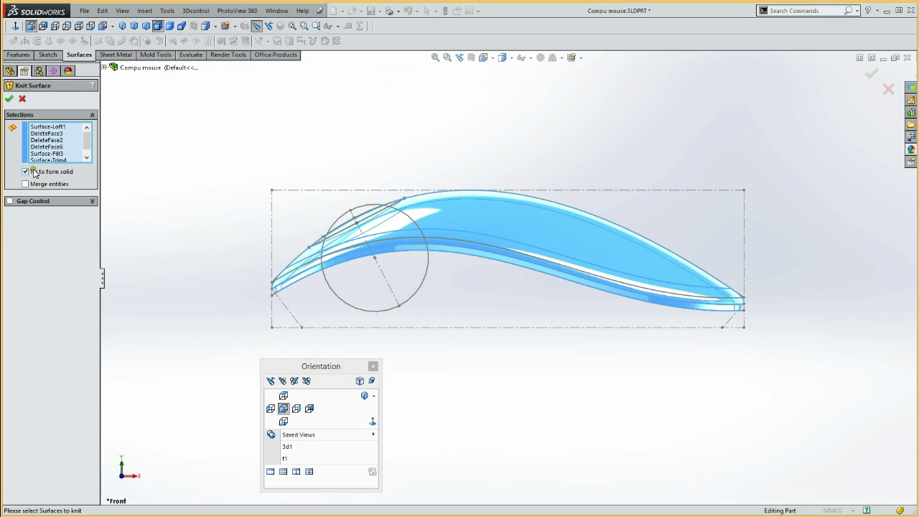
pyautogui.click(9, 100)
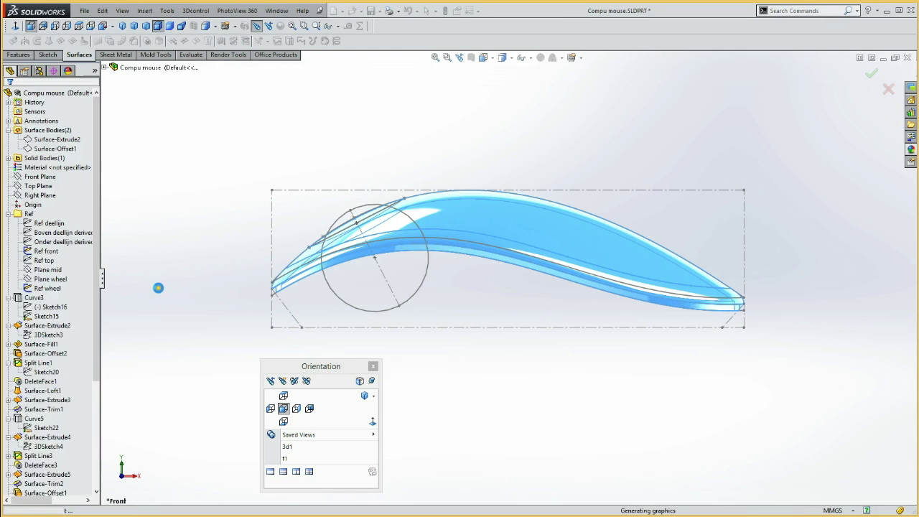
pyautogui.hotkey('ctrl', '7')
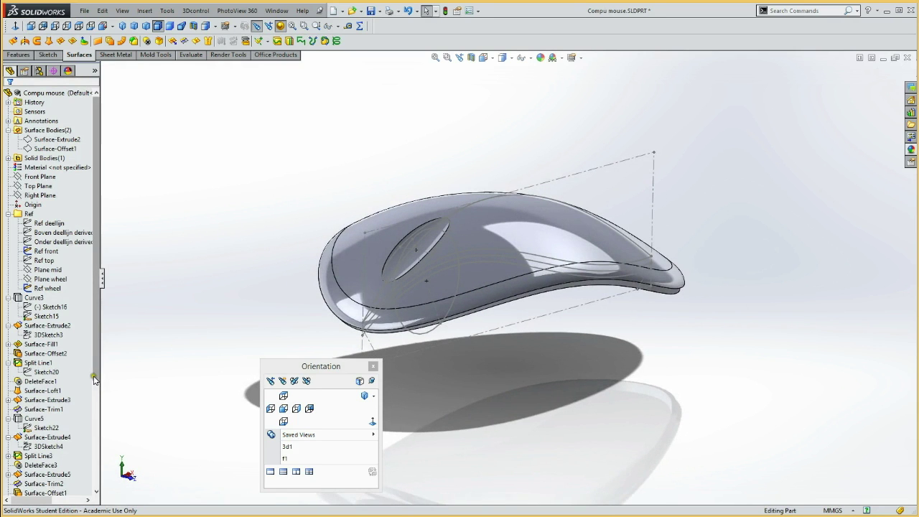
# Roll back to include Revolve1 and edit it with Merge result unchecked, keeping the wheel separate.
pyautogui.scroll(-4, 90, 459)
pyautogui.scroll(-1, 87, 488)
pyautogui.moveTo(76, 479); pyautogui.dragTo(76, 491)
pyautogui.click(34, 484)
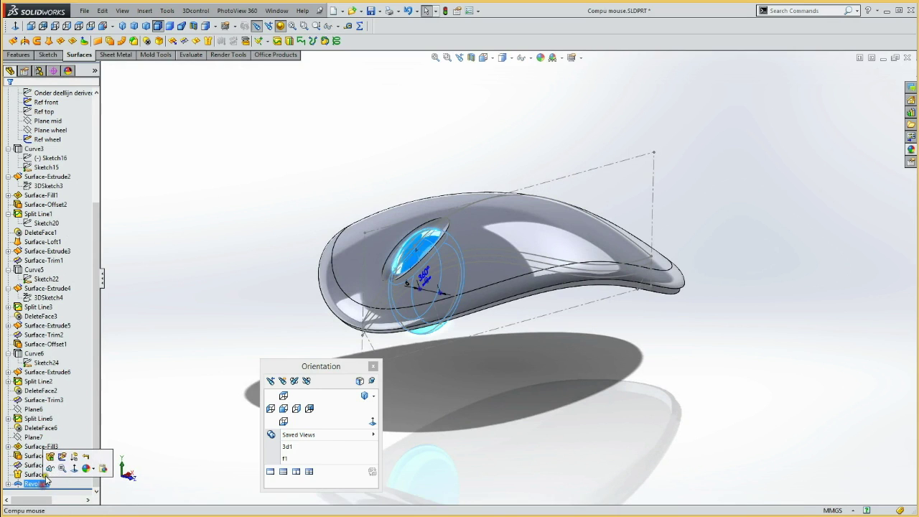
pyautogui.click(61, 460)
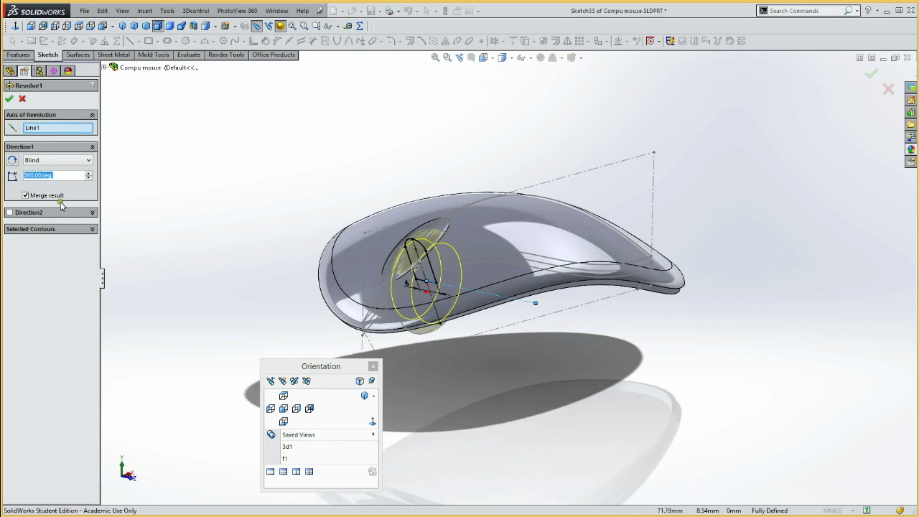
pyautogui.click(25, 195)
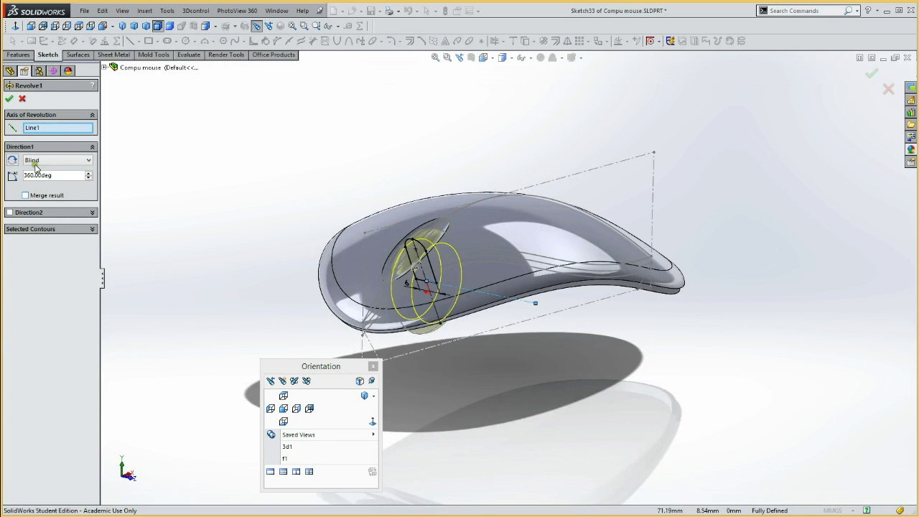
pyautogui.click(11, 99)
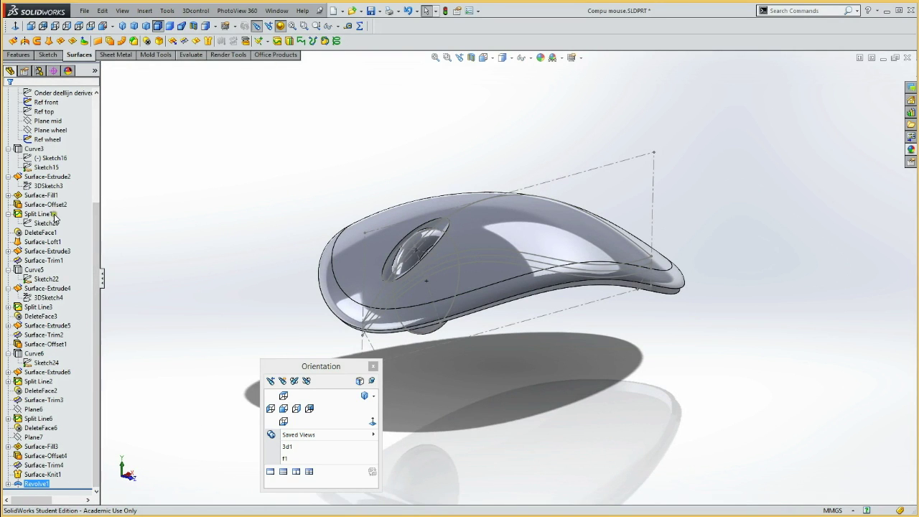
pyautogui.scroll(5, 60, 212)
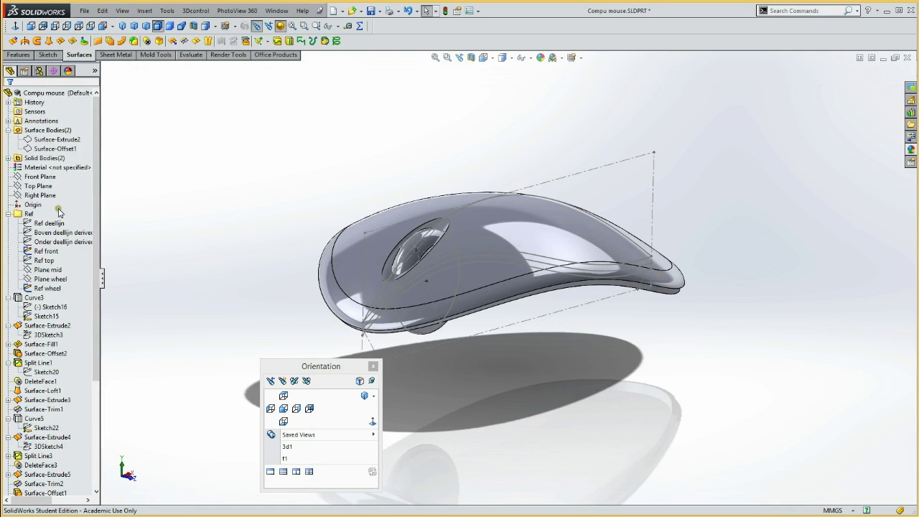
# Hide the Surface-Knit1 mouse body from the Solid Bodies folder.
pyautogui.doubleClick(18, 158)
pyautogui.click(51, 169)
pyautogui.click(51, 169)
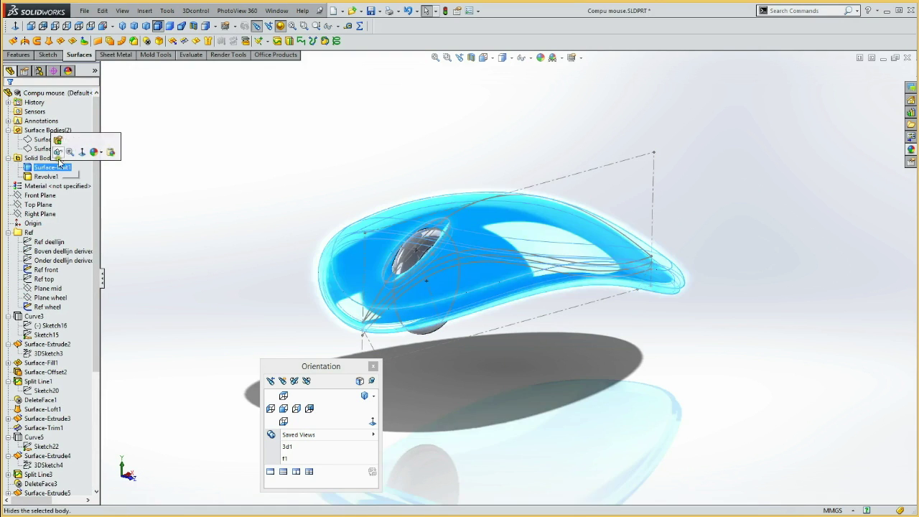
pyautogui.click(142, 173)
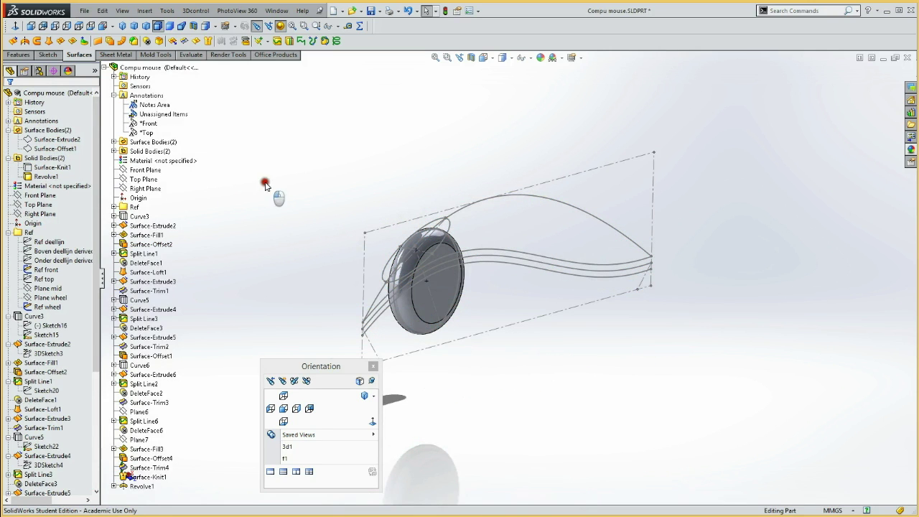
# Hide the Ref front and Ref wheel reference sketches.
pyautogui.click(44, 270)
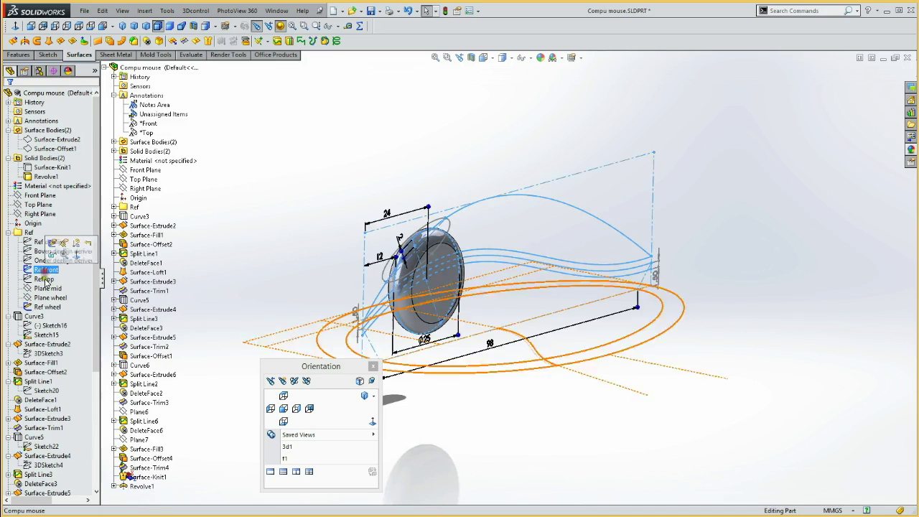
pyautogui.keyDown('ctrl'); pyautogui.click(47, 308); pyautogui.keyUp('ctrl')
pyautogui.click(52, 290)
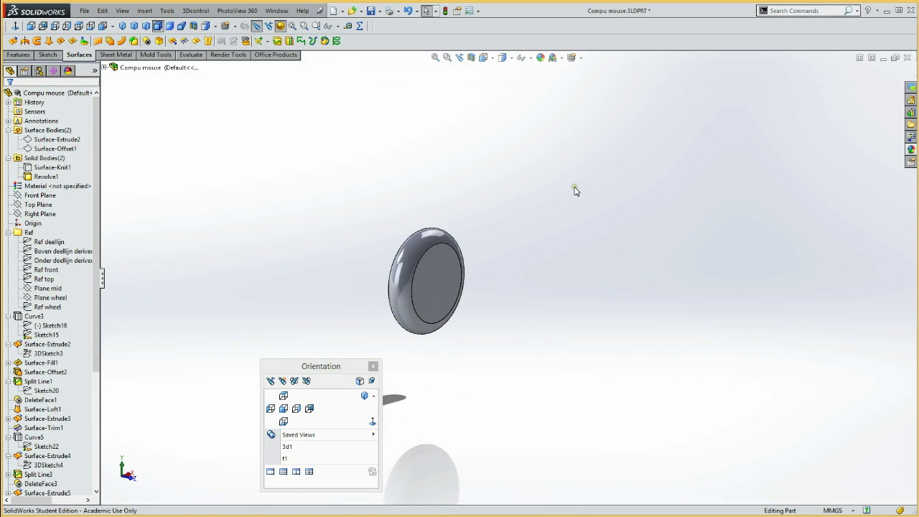
# Offset the scroll wheel's three faces by 0.50 mm to create Surface-Offset5.
pyautogui.click(110, 41)
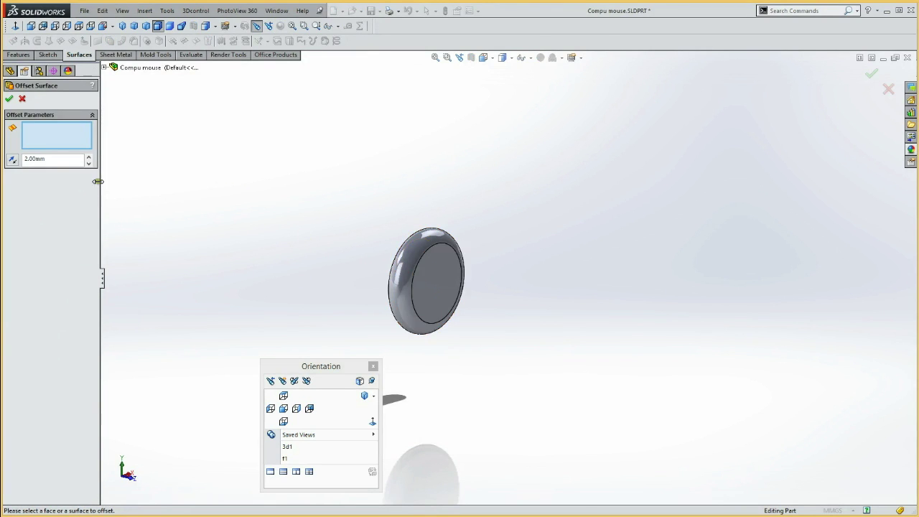
pyautogui.doubleClick(61, 159)
pyautogui.write('5')
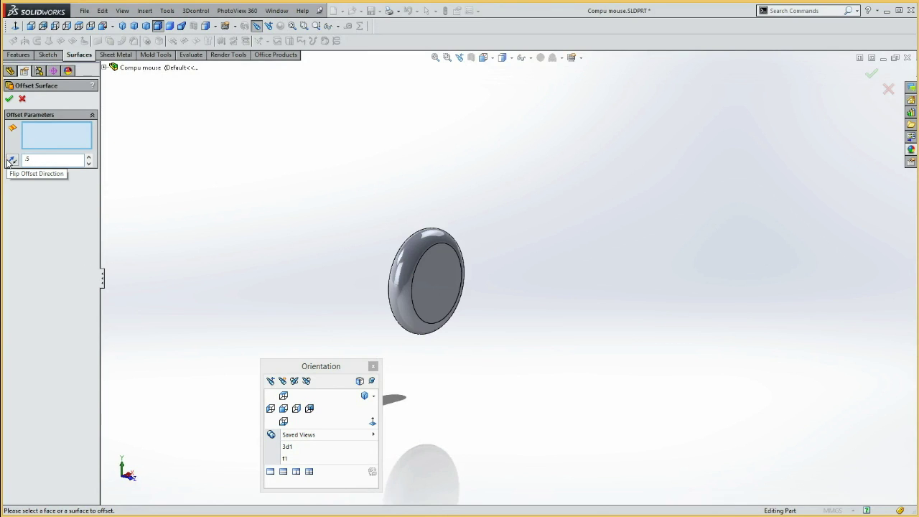
pyautogui.click(410, 254)
pyautogui.click(433, 267)
pyautogui.moveTo(359, 265)
pyautogui.mouseDown(button='middle')
pyautogui.moveTo(400, 250)
pyautogui.moveTo(420, 261)
pyautogui.mouseUp(button='middle')
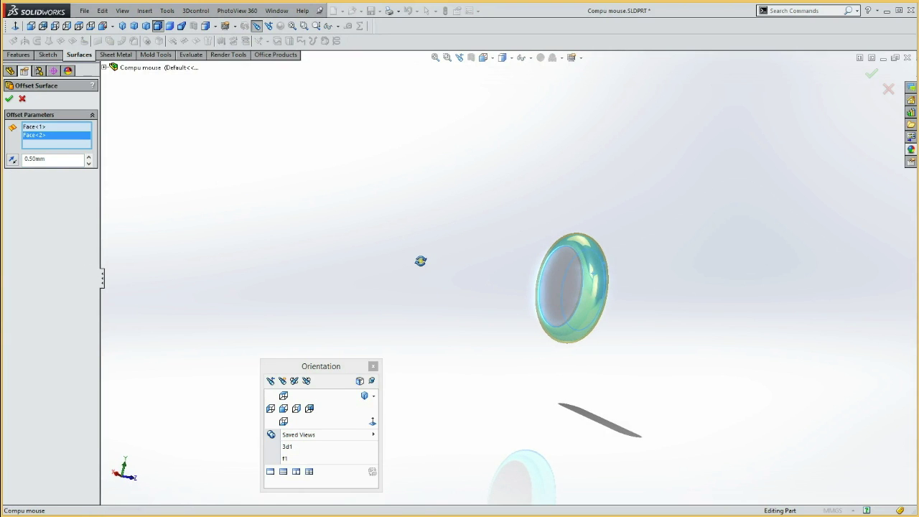
pyautogui.click(560, 261)
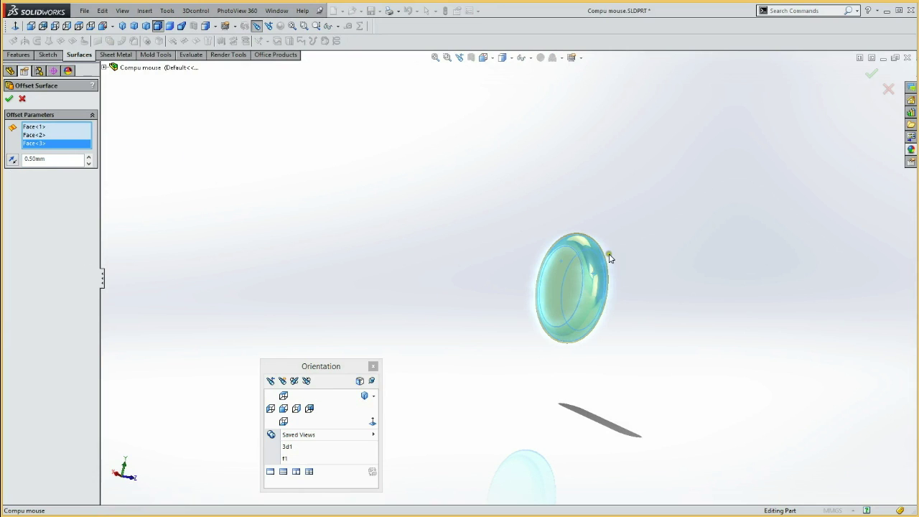
pyautogui.click(9, 101)
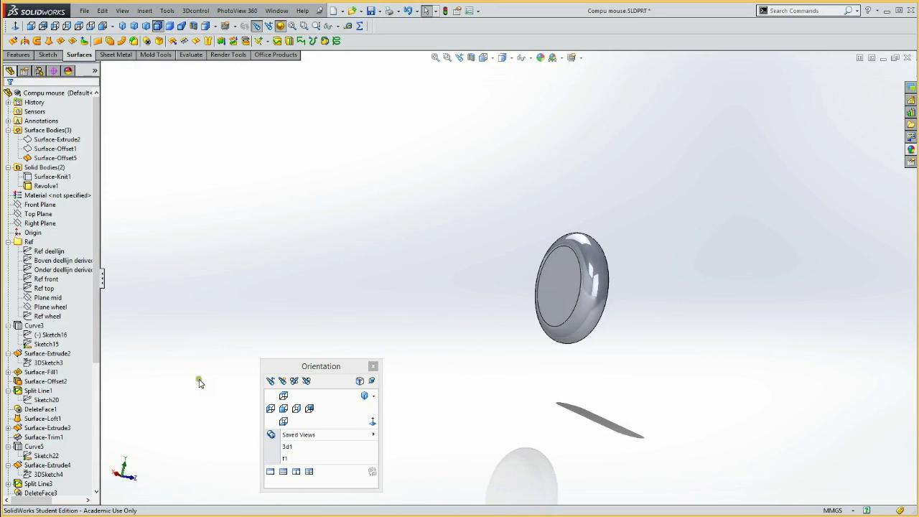
# Show the knitted mouse body Surface-Knit1 again.
pyautogui.click(98, 445)
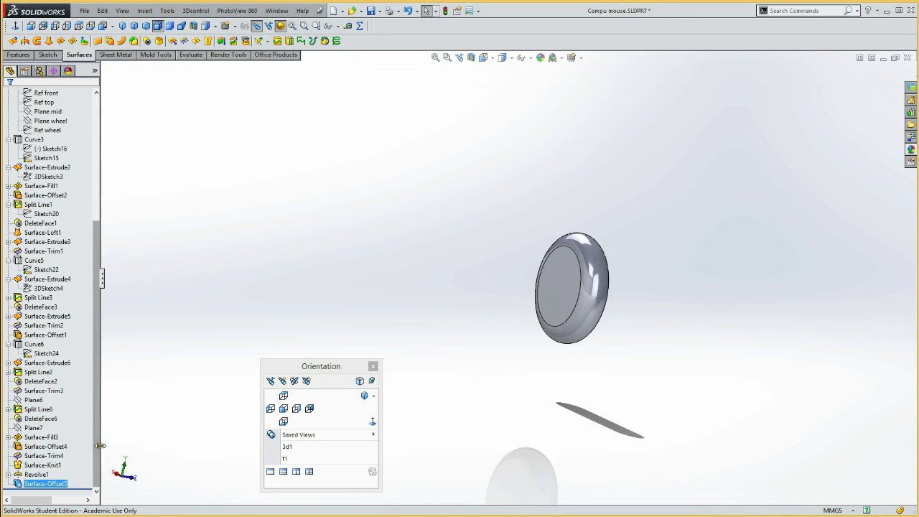
pyautogui.click(97, 195)
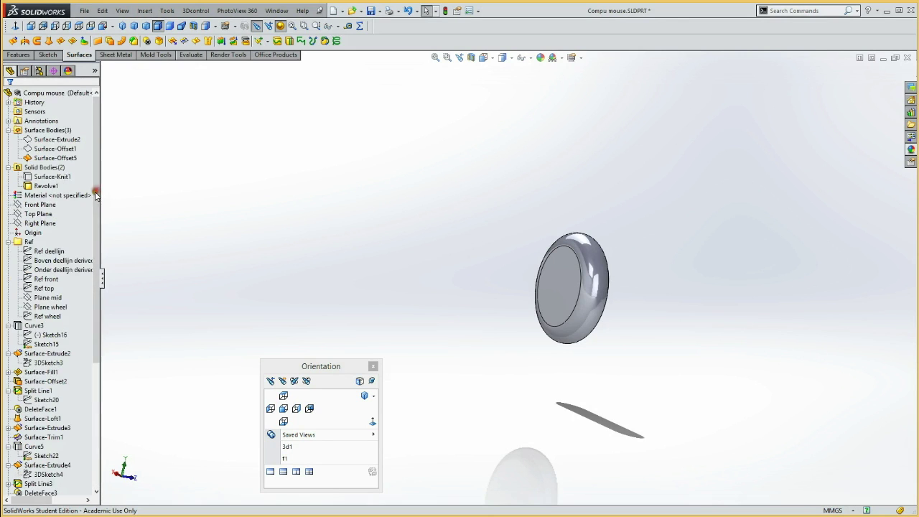
pyautogui.click(44, 178)
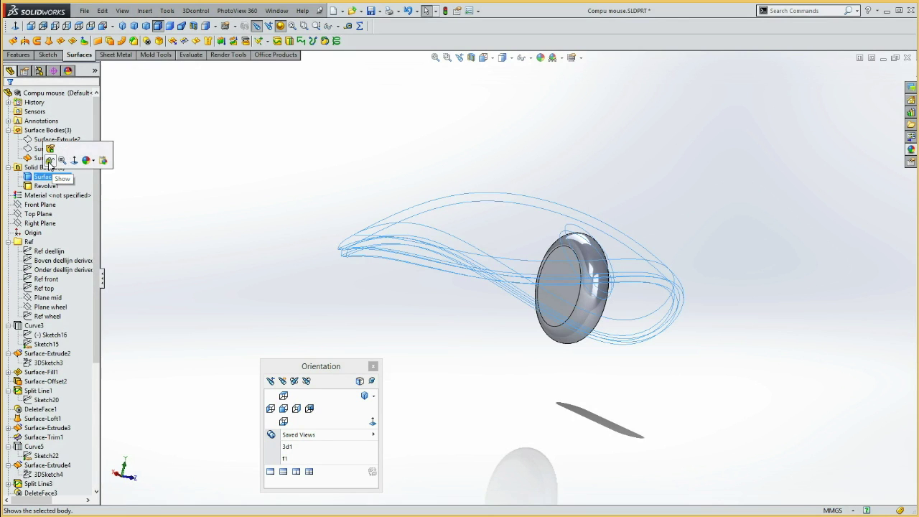
pyautogui.click(50, 161)
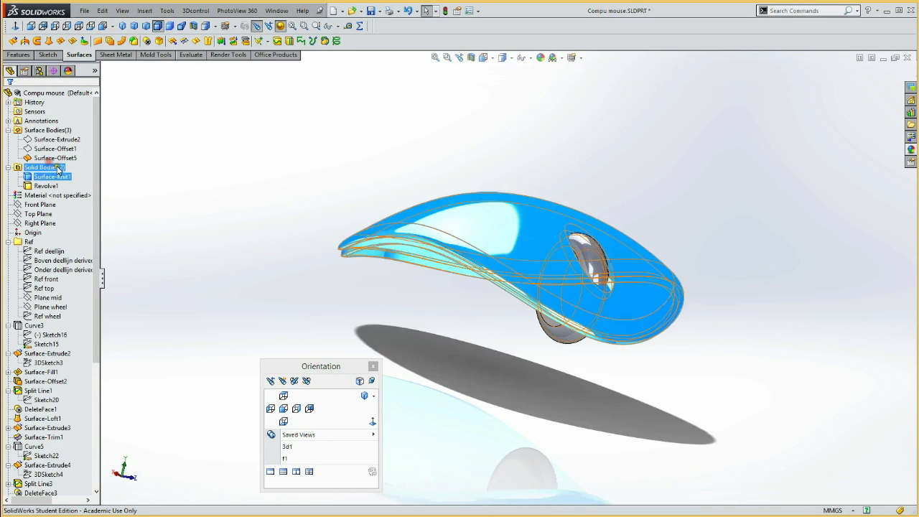
pyautogui.click(193, 182)
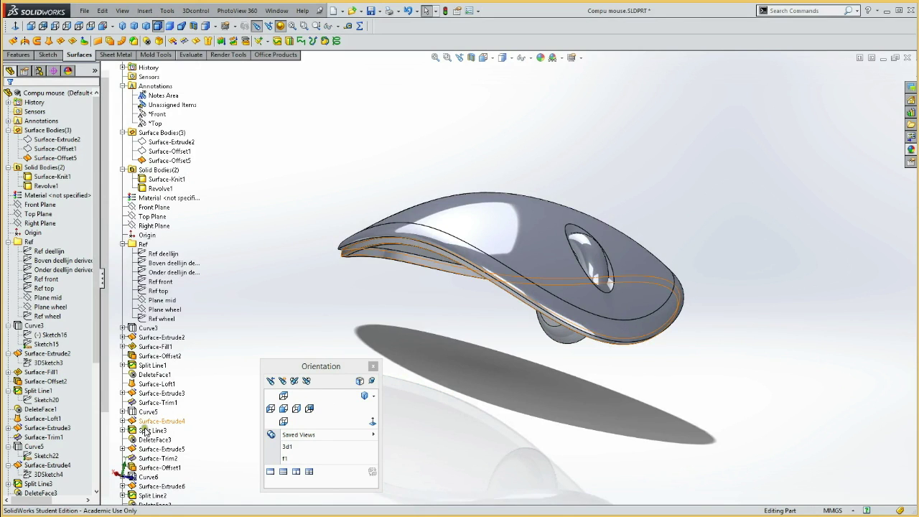
# Select Surface-Offset5 as the cutting surface for Cut With Surface.
pyautogui.scroll(-5, 90, 488)
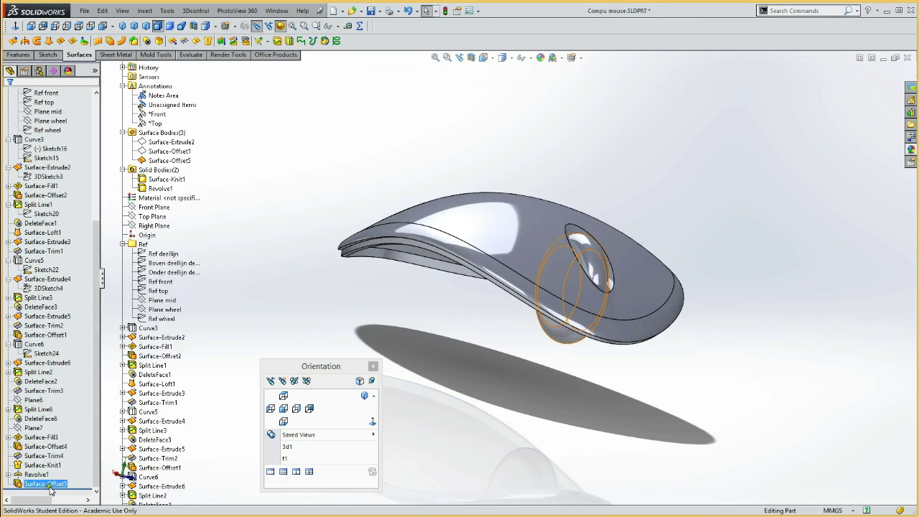
pyautogui.click(95, 197)
pyautogui.click(58, 158)
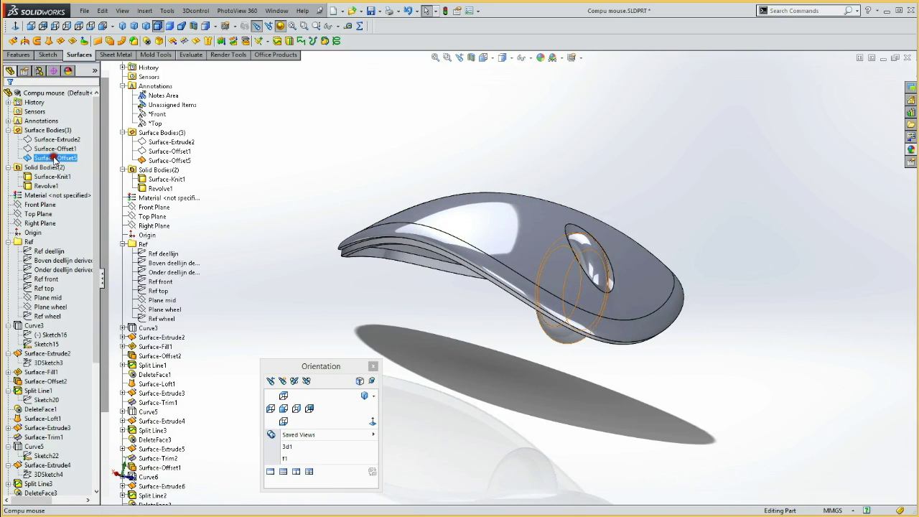
pyautogui.click(56, 158)
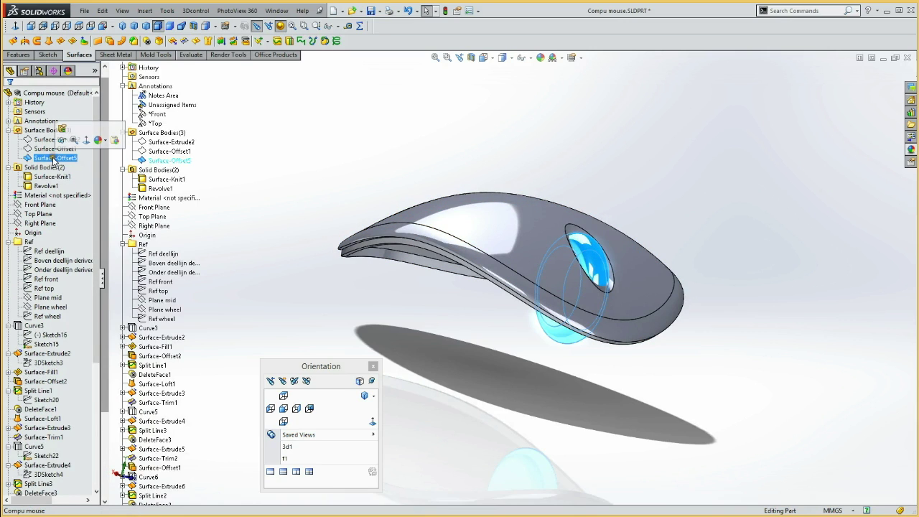
pyautogui.click(245, 42)
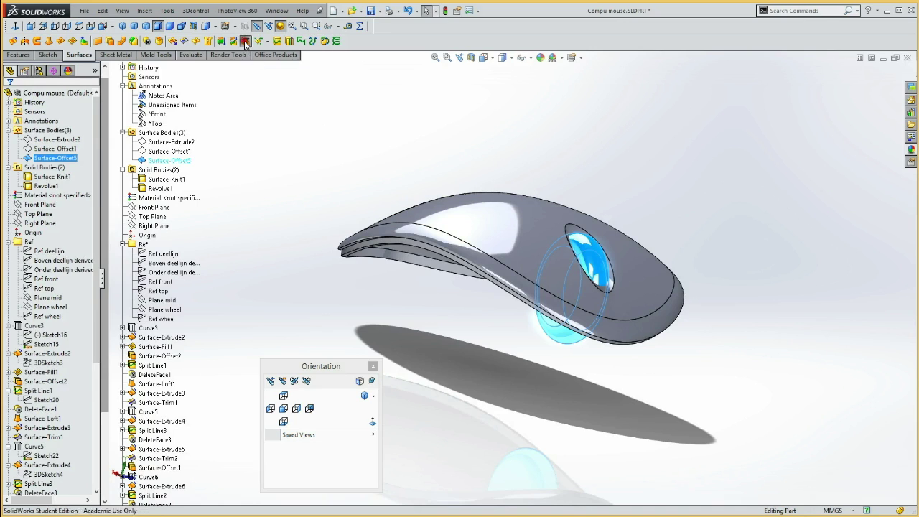
# Cut only the Surface-Knit1 body with the offset surface, creating SurfaceCut1, and orbit to inspect.
pyautogui.click(26, 182)
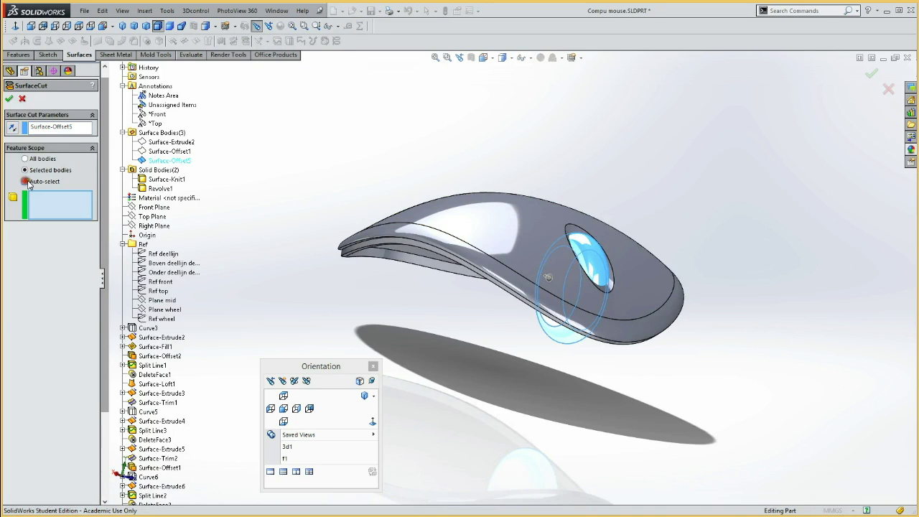
pyautogui.click(519, 252)
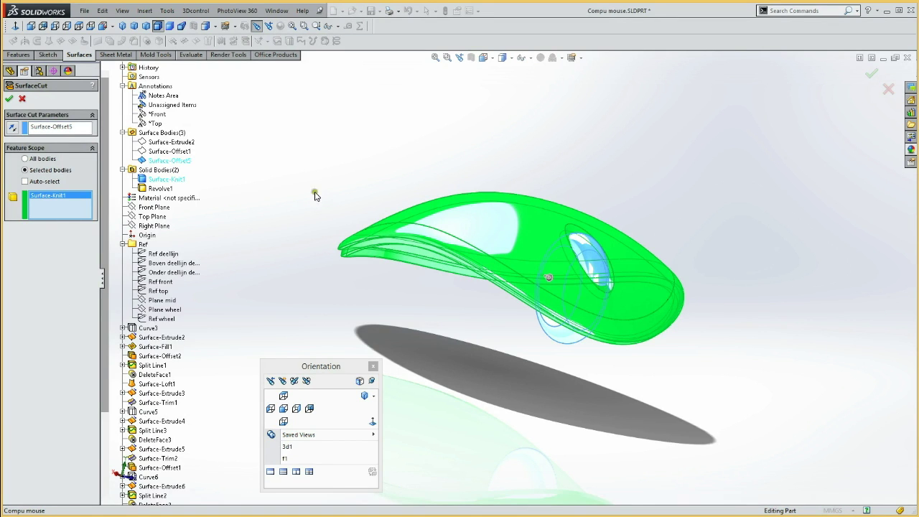
pyautogui.click(8, 99)
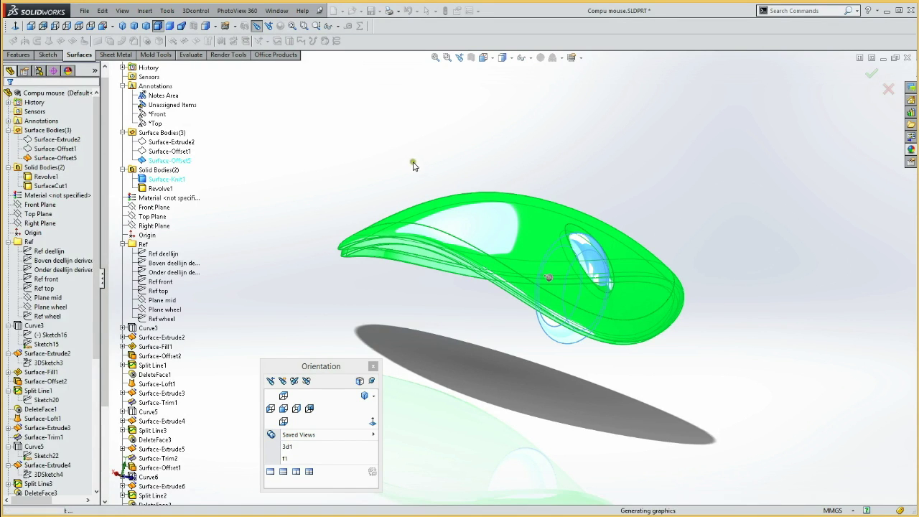
pyautogui.moveTo(368, 165); pyautogui.dragTo(303, 148, button='middle')
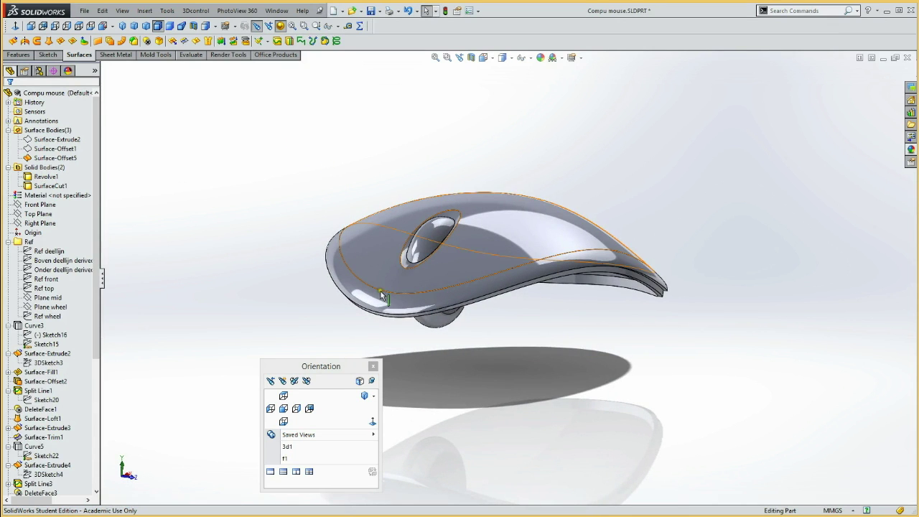
# Hide Surface-Offset5 and Surface-Offset4, then inspect the scroll wheel recess up close.
pyautogui.click(41, 158)
pyautogui.keyDown('ctrl'); pyautogui.click(48, 149); pyautogui.keyUp('ctrl')
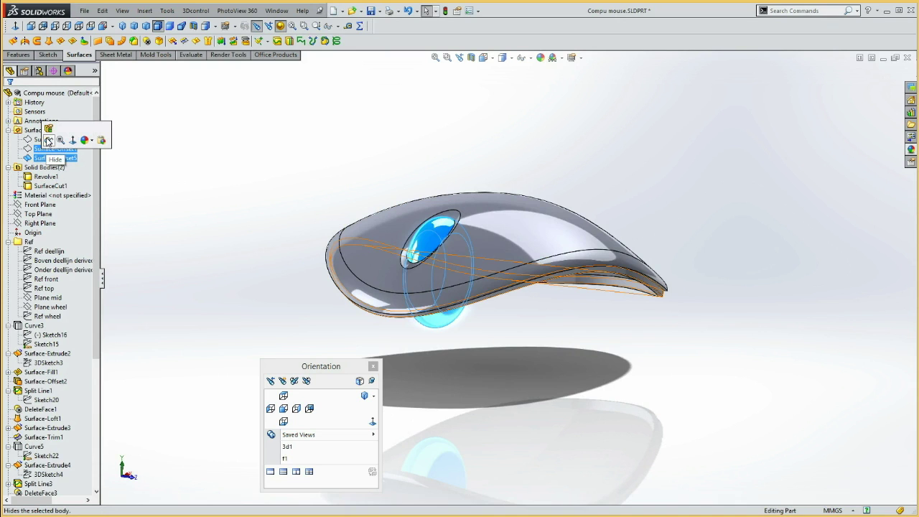
pyautogui.click(48, 140)
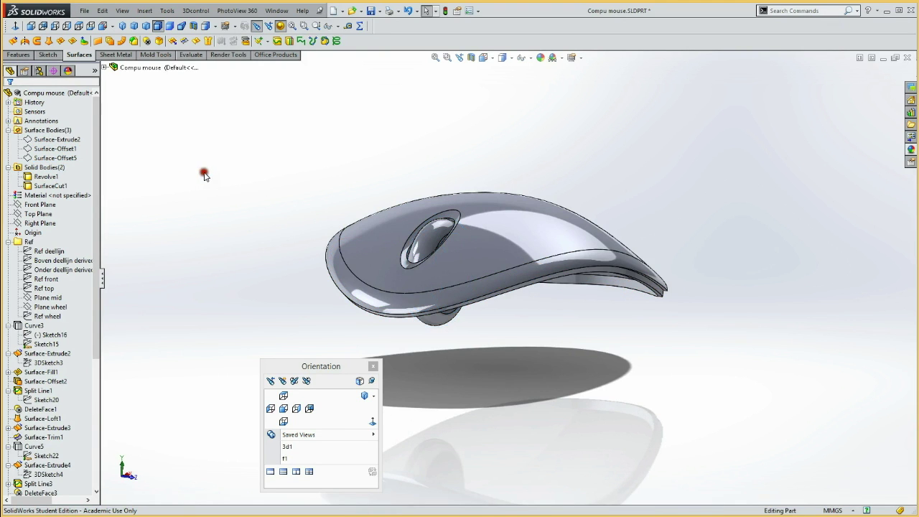
pyautogui.moveTo(255, 169)
pyautogui.mouseDown(button='middle')
pyautogui.moveTo(278, 235)
pyautogui.moveTo(273, 201)
pyautogui.moveTo(308, 181)
pyautogui.moveTo(310, 203)
pyautogui.moveTo(291, 206)
pyautogui.mouseUp(button='middle')
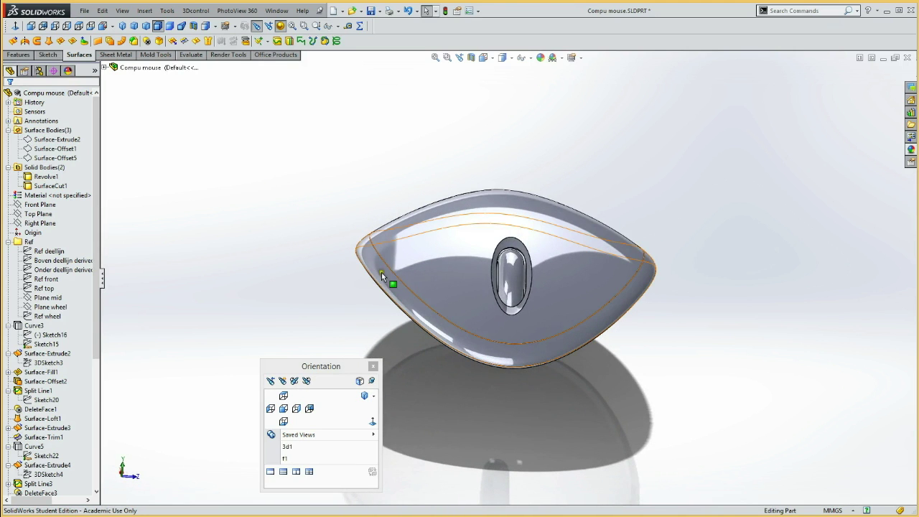
pyautogui.moveTo(468, 229); pyautogui.dragTo(607, 349)
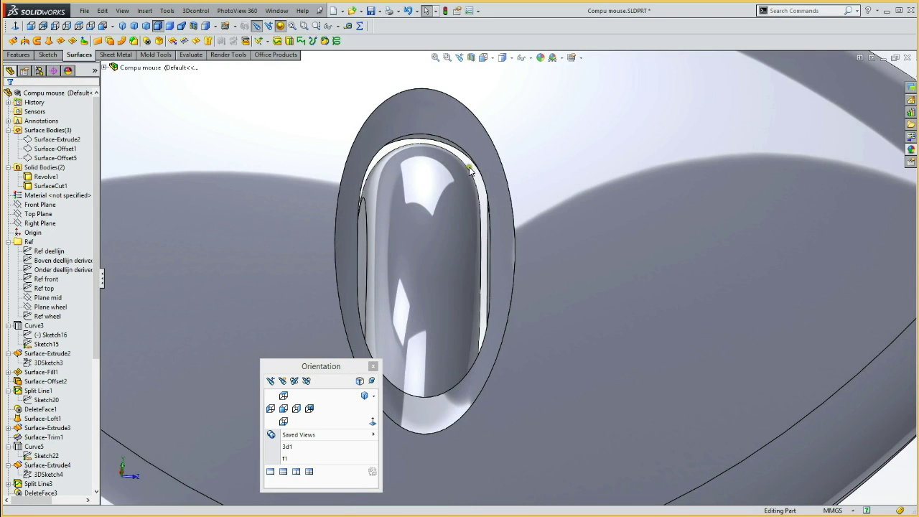
pyautogui.moveTo(568, 308)
pyautogui.mouseDown(button='middle')
pyautogui.moveTo(550, 261)
pyautogui.moveTo(513, 214)
pyautogui.moveTo(364, 390)
pyautogui.mouseUp(button='middle')
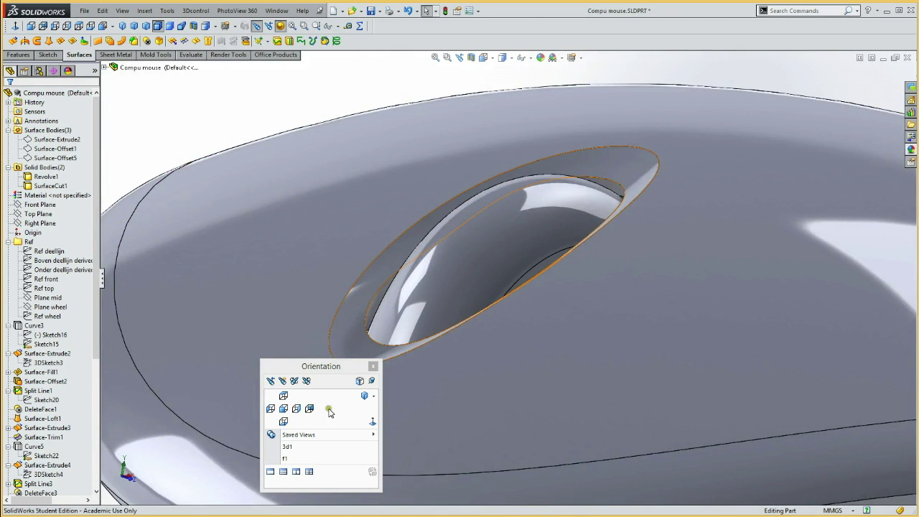
pyautogui.press('f')
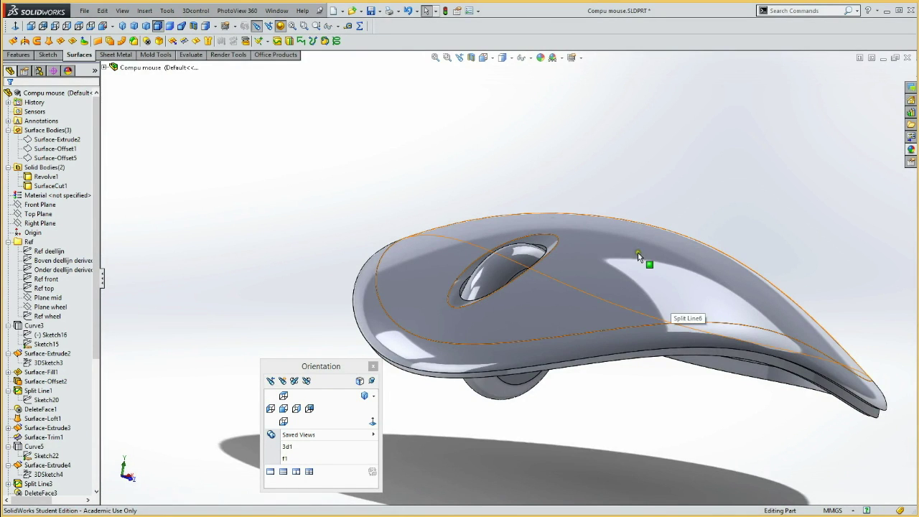
# Hide the Revolve1 scroll wheel body to expose the clearance slot.
pyautogui.click(32, 178)
pyautogui.click(34, 178)
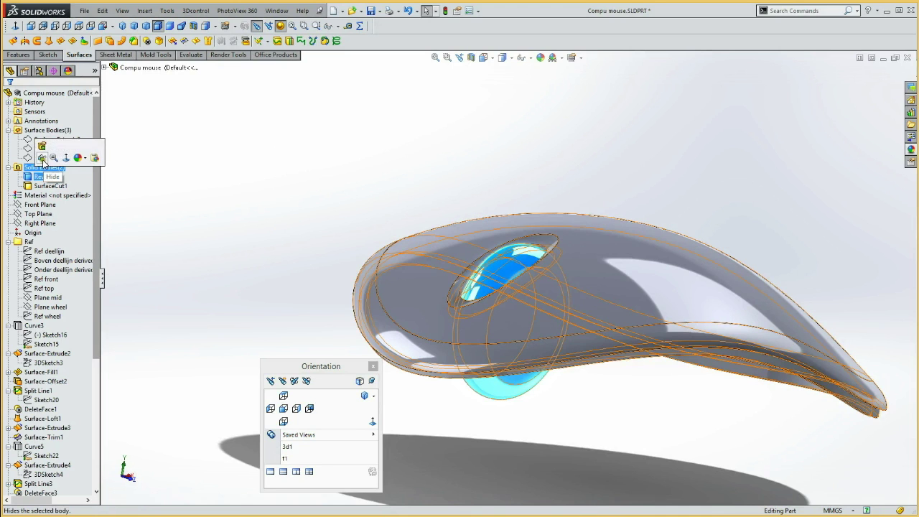
pyautogui.click(46, 158)
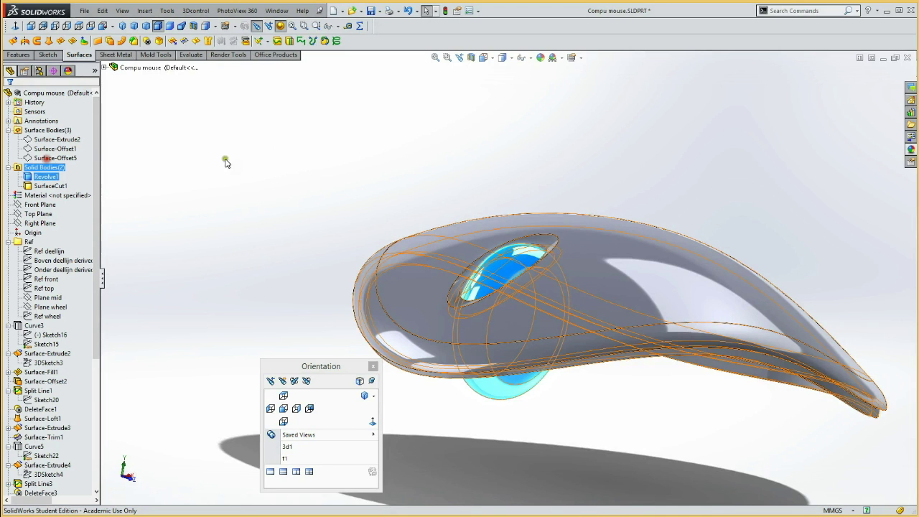
pyautogui.click(272, 191)
pyautogui.moveTo(413, 174)
pyautogui.mouseDown(button='middle')
pyautogui.moveTo(349, 170)
pyautogui.moveTo(359, 220)
pyautogui.mouseUp(button='middle')
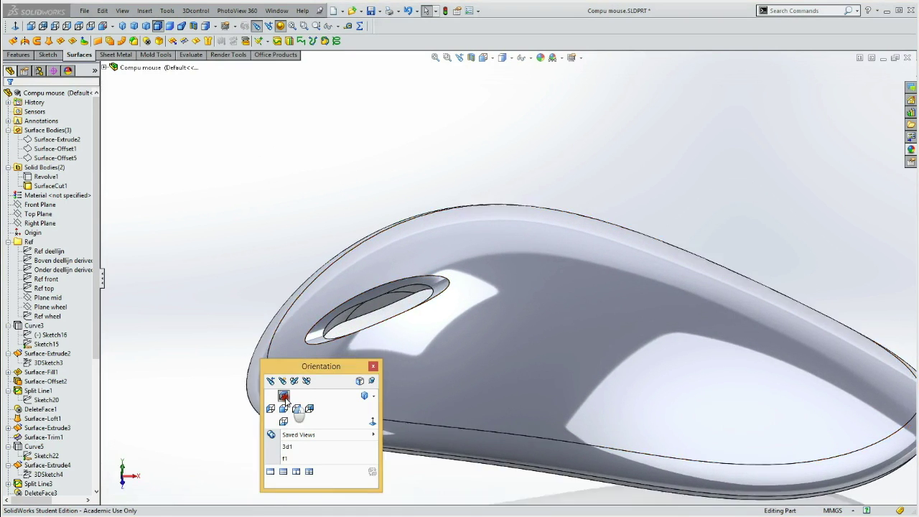
# Switch to the Top view, briefly check the Ref top outline, and select Top Plane.
pyautogui.click(284, 397)
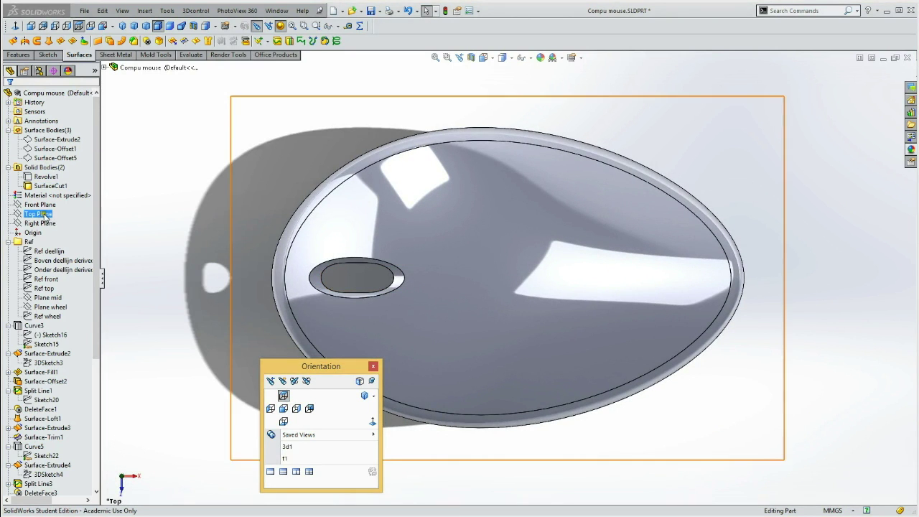
pyautogui.click(44, 288)
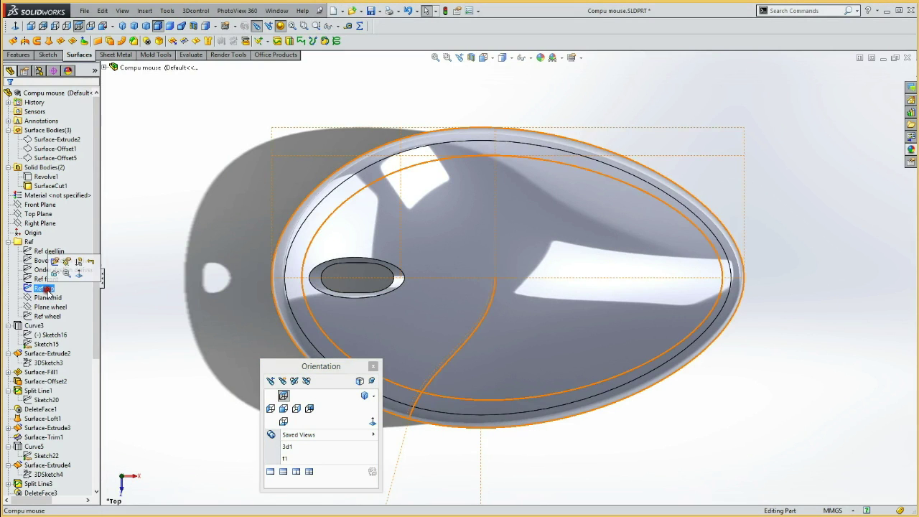
pyautogui.click(162, 210)
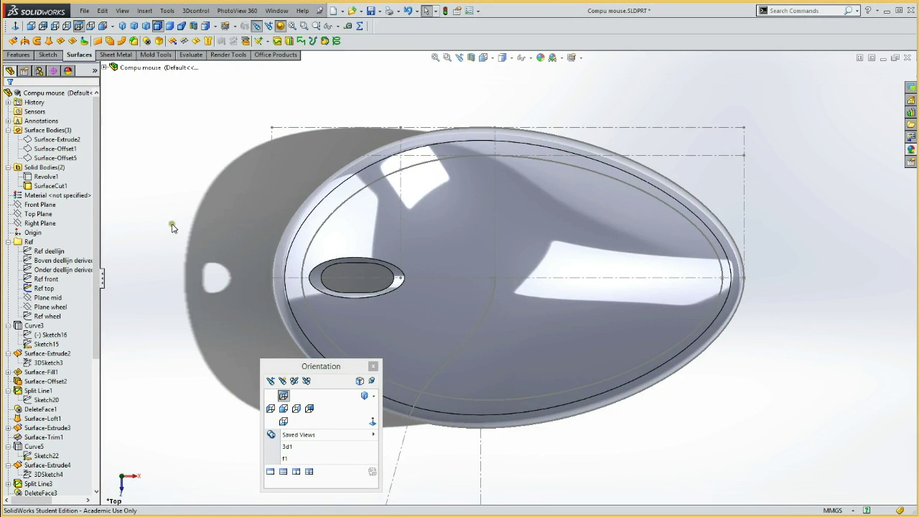
pyautogui.click(36, 214)
# Sketch on Top Plane, converting the reference centre line and S-curve into the sketch.
pyautogui.click(49, 227)
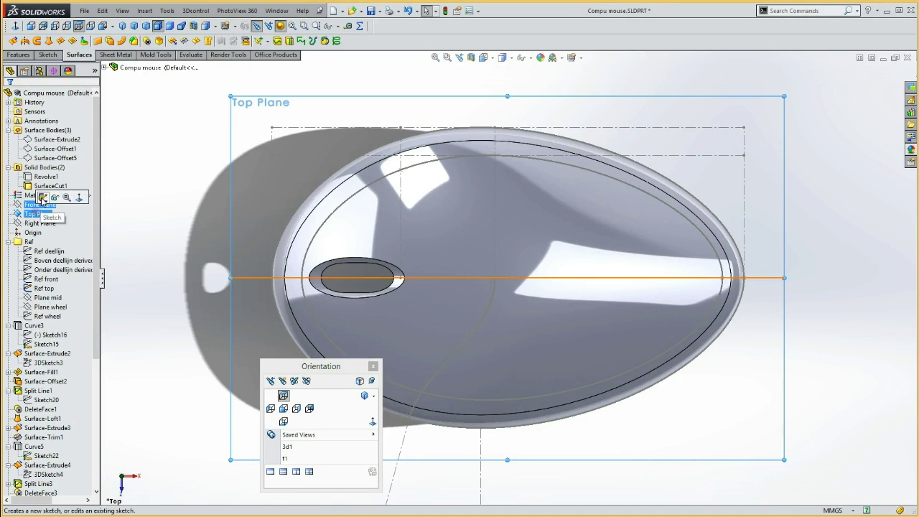
pyautogui.click(412, 406)
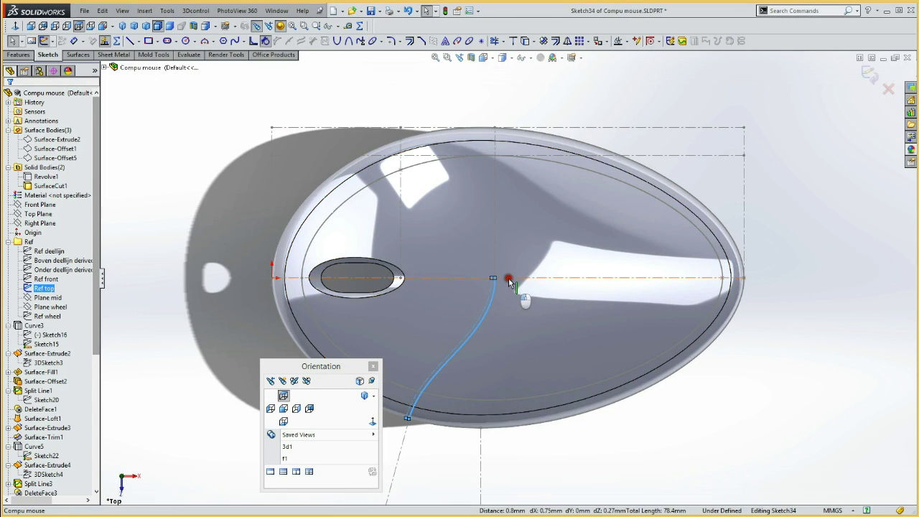
pyautogui.click(553, 41)
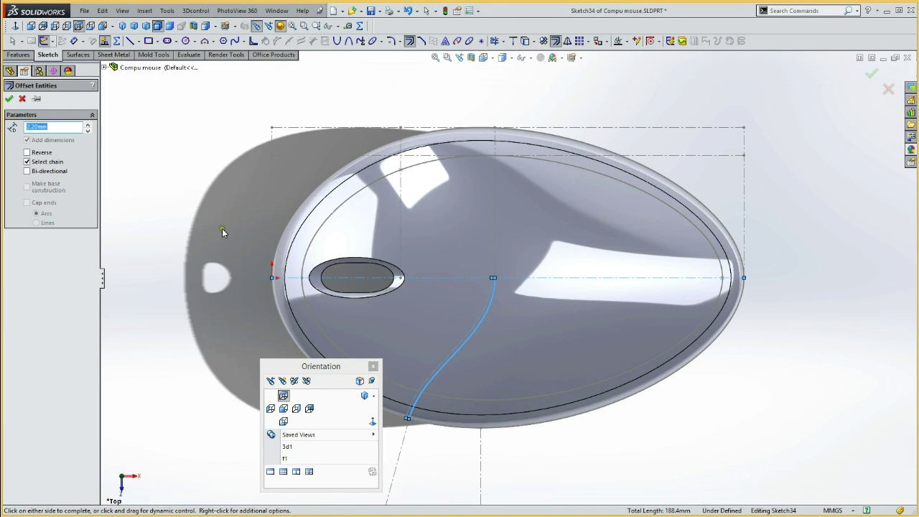
pyautogui.click(25, 100)
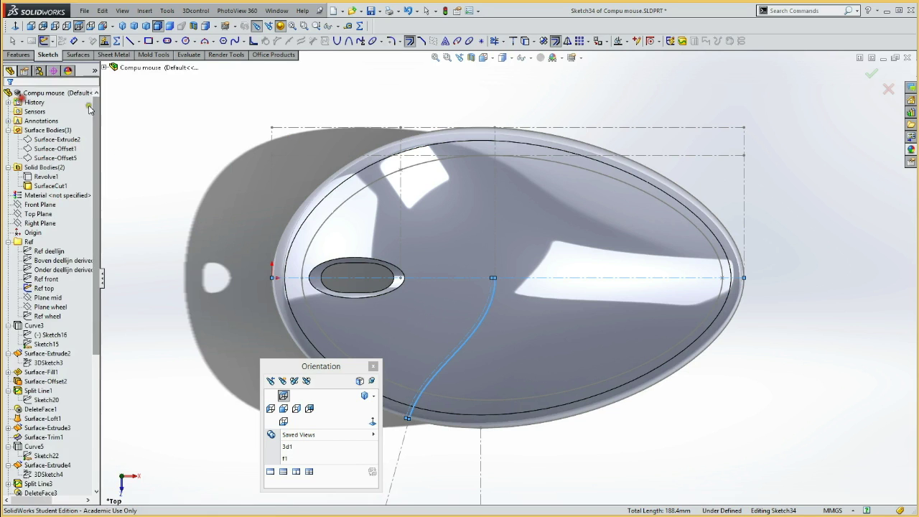
pyautogui.click(525, 41)
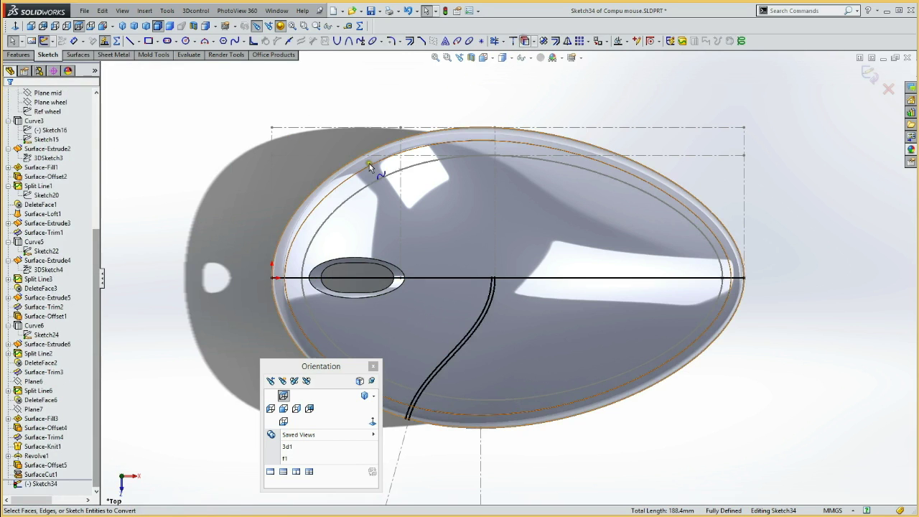
# Adjust the converted curve's end points, nudging the S-curve's lower end down and right.
pyautogui.click(494, 279)
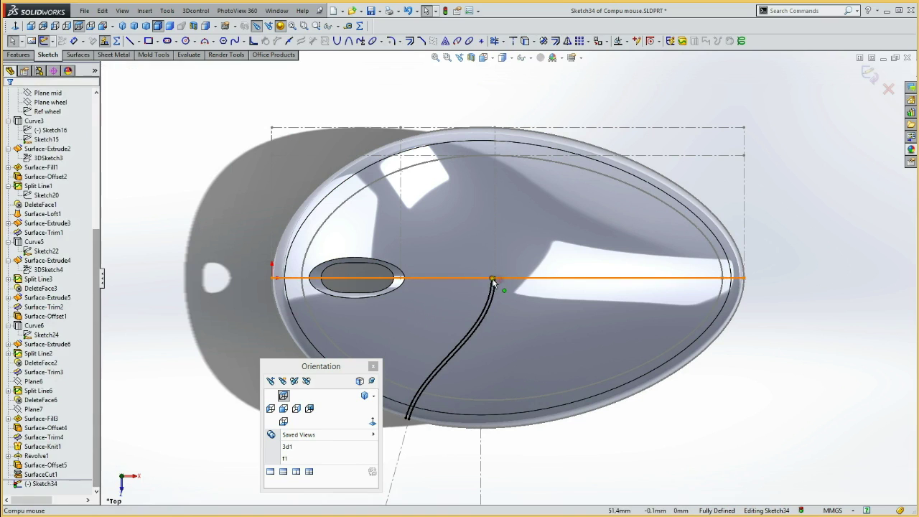
pyautogui.click(492, 297)
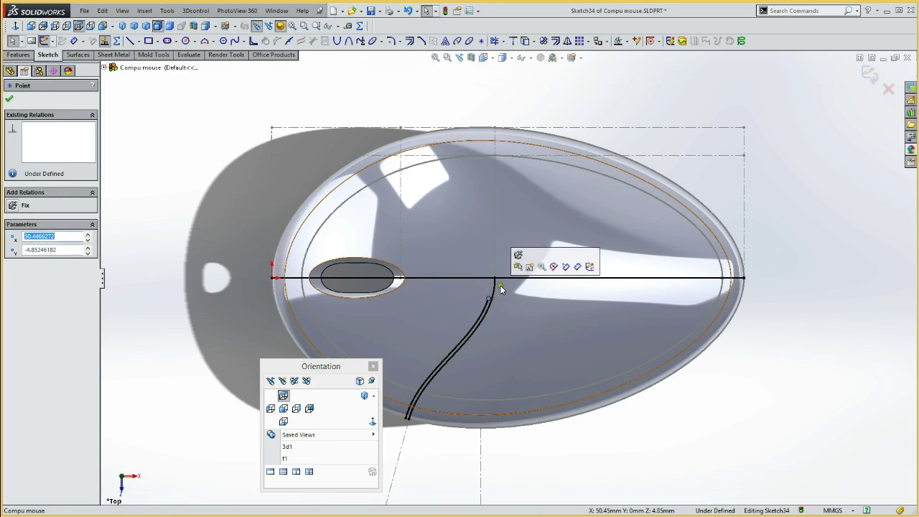
pyautogui.click(530, 273)
pyautogui.press('Escape')
pyautogui.moveTo(323, 434)
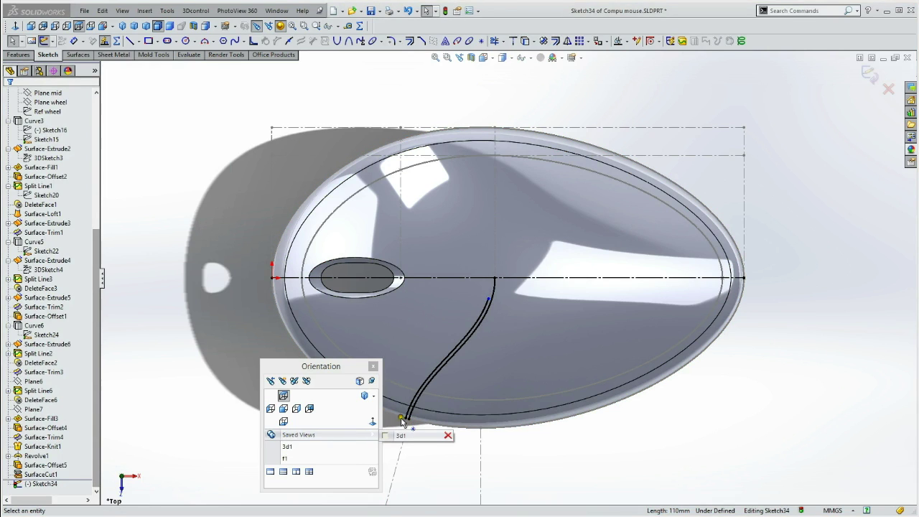
pyautogui.click(402, 431)
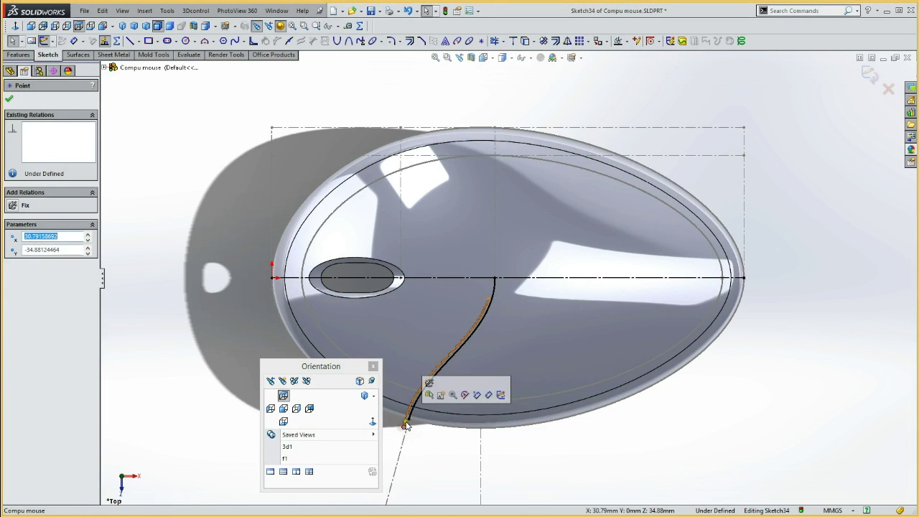
pyautogui.moveTo(402, 429); pyautogui.dragTo(412, 435)
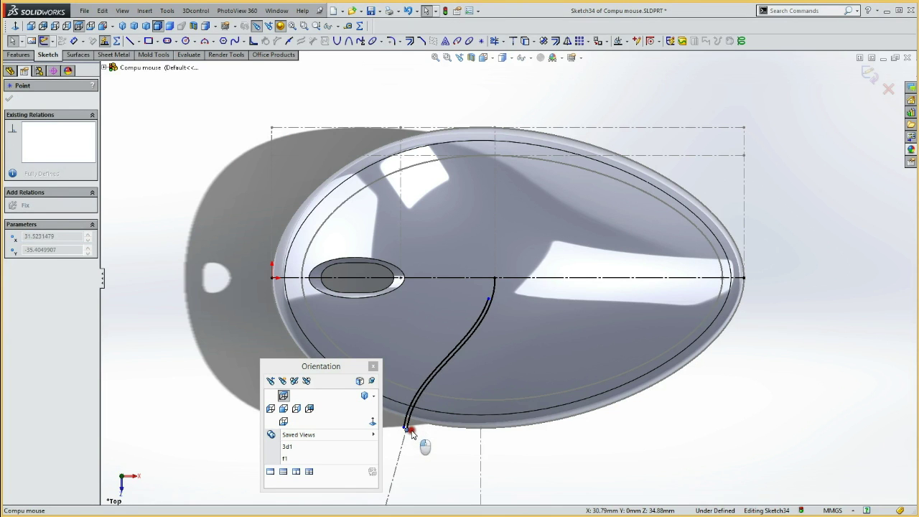
pyautogui.click(428, 434)
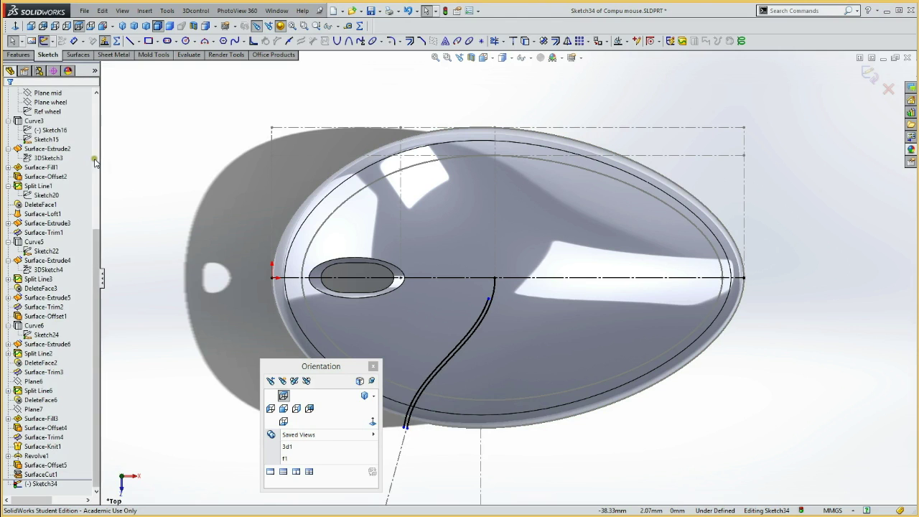
pyautogui.scroll(7, 39, 186)
pyautogui.click(41, 268)
pyautogui.click(44, 287)
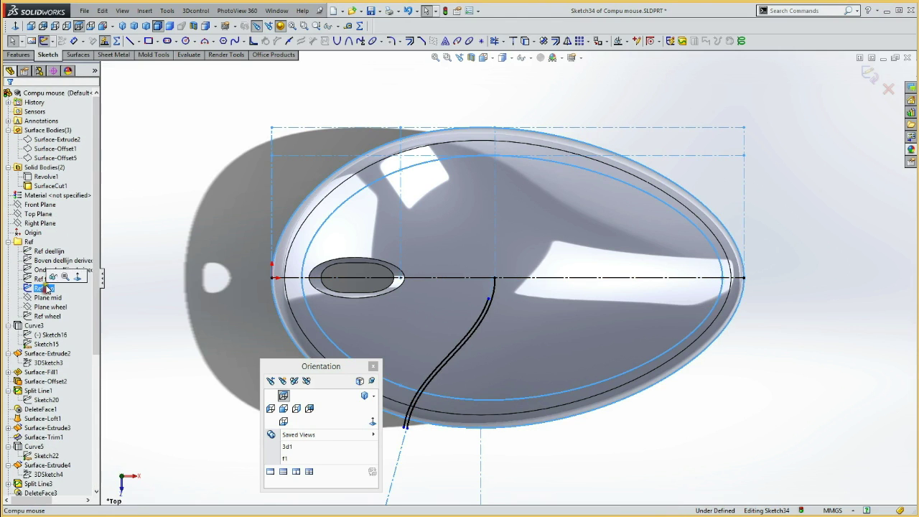
# Hide the SurfaceCut1 body and zoom in on the centre line and S-curves.
pyautogui.press('Escape')
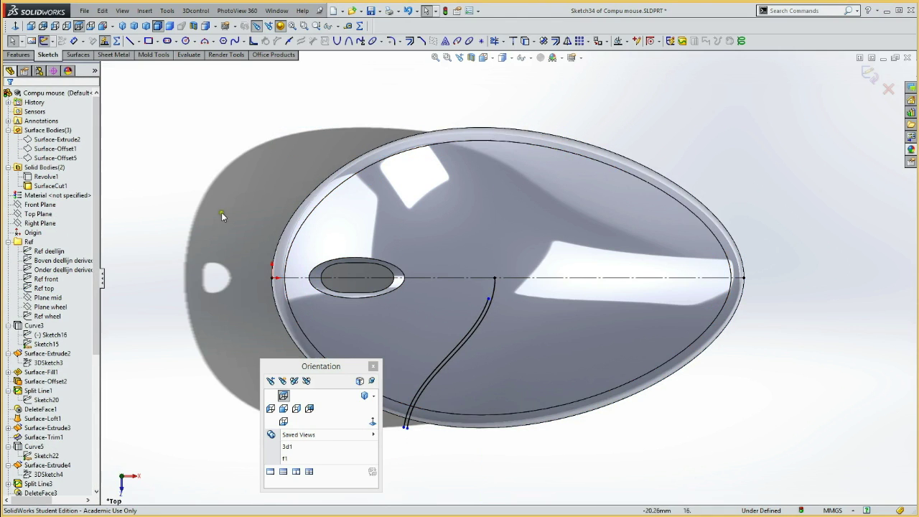
pyautogui.click(47, 186)
pyautogui.press('Escape')
pyautogui.click(38, 186)
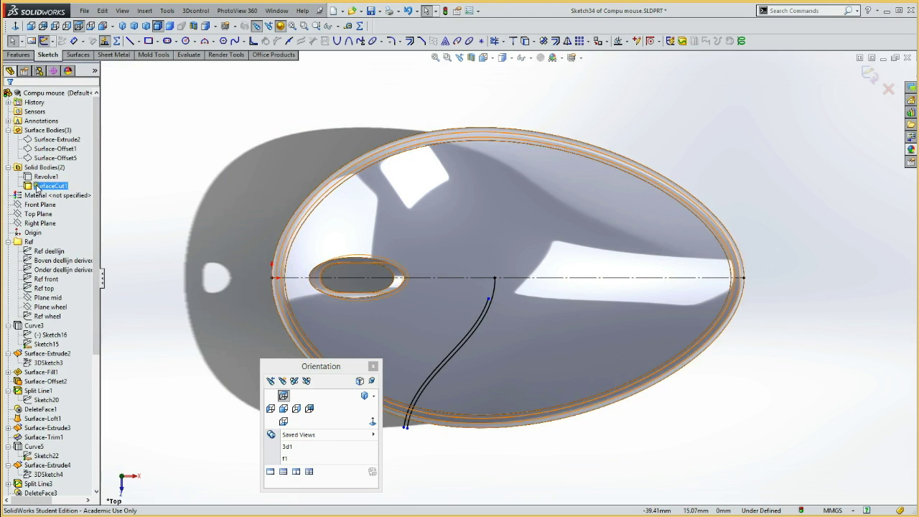
pyautogui.click(44, 174)
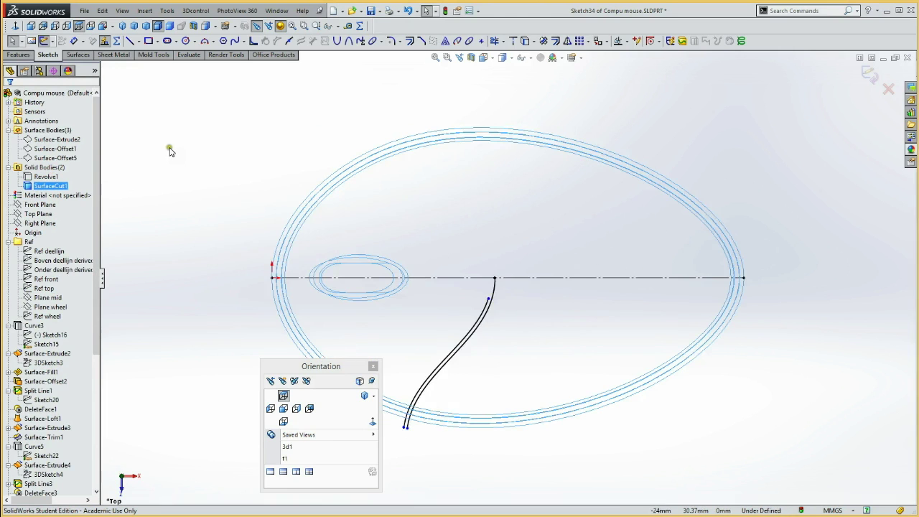
pyautogui.moveTo(282, 366); pyautogui.dragTo(55, 365)
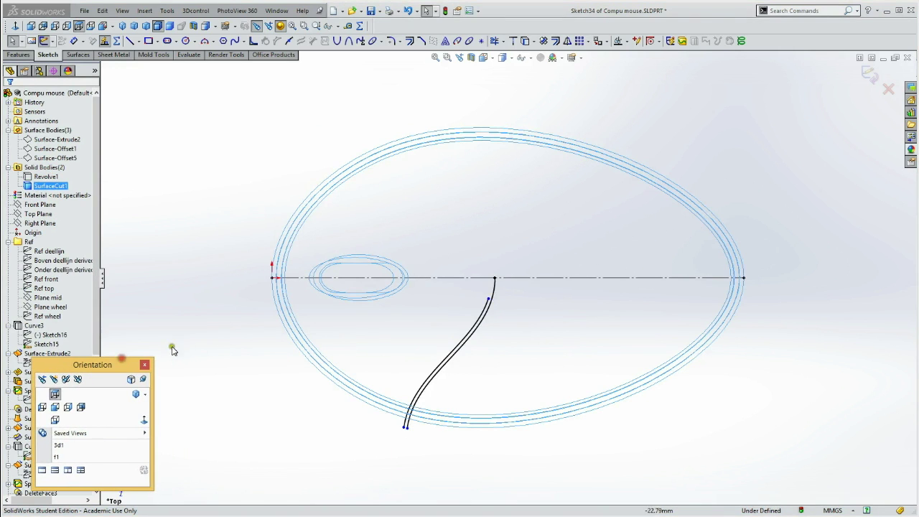
pyautogui.click(194, 334)
pyautogui.moveTo(217, 217); pyautogui.dragTo(567, 480)
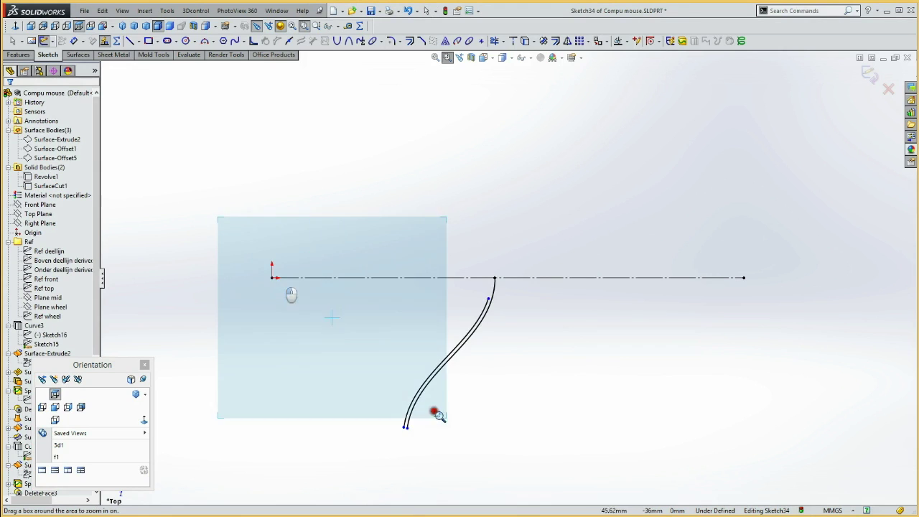
# Draw a horizontal line leftwards from the inner curve's top end point.
pyautogui.press('Escape')
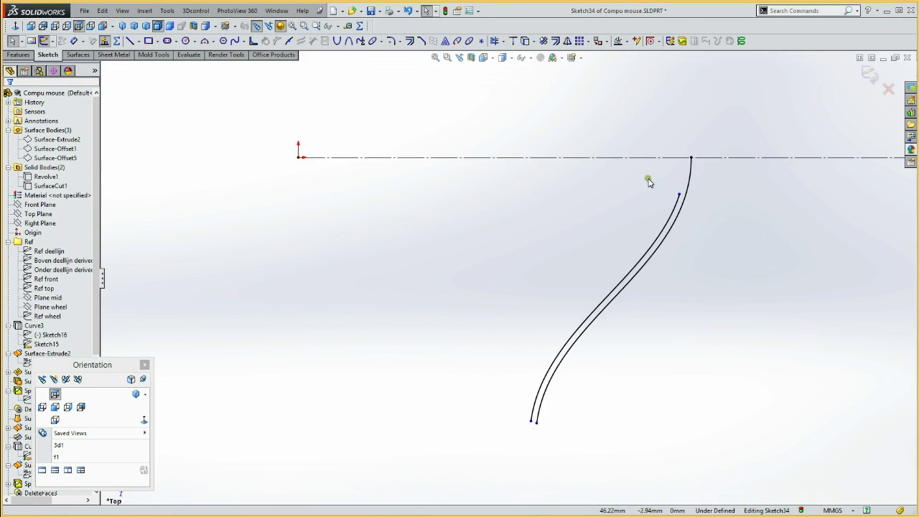
pyautogui.press('l')
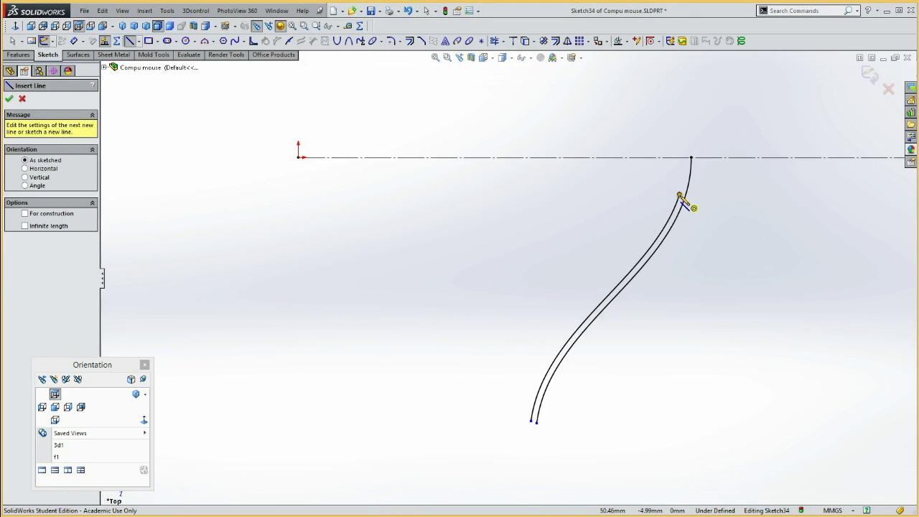
pyautogui.click(679, 194)
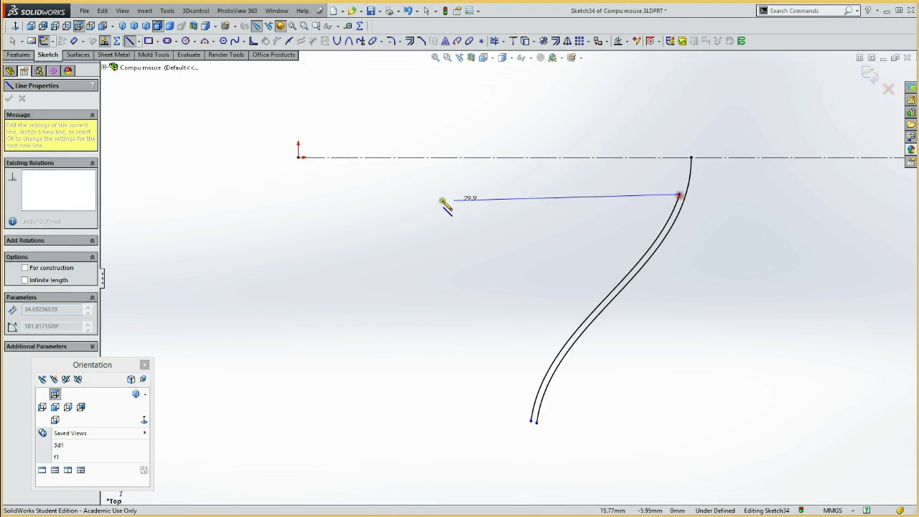
pyautogui.click(208, 194)
pyautogui.press('Escape')
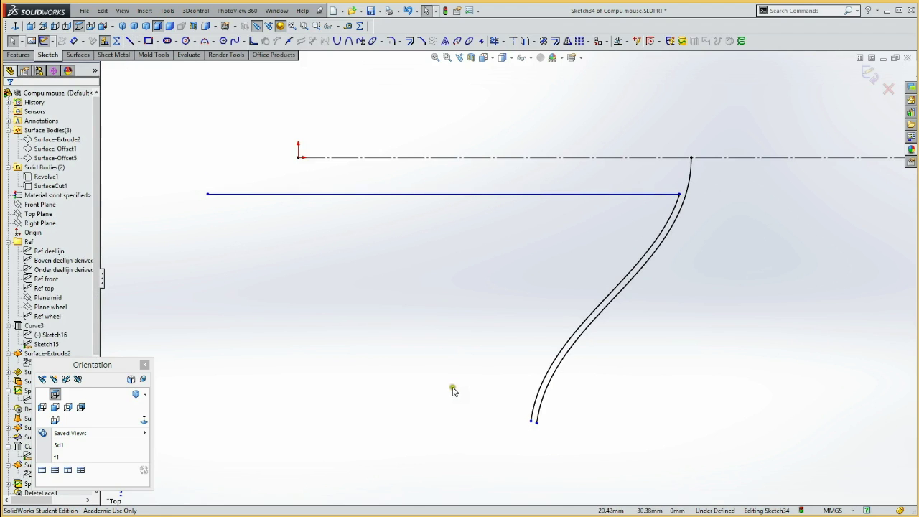
# Draw a short line at the curves' lower ends, then merge its end points away.
pyautogui.press('l')
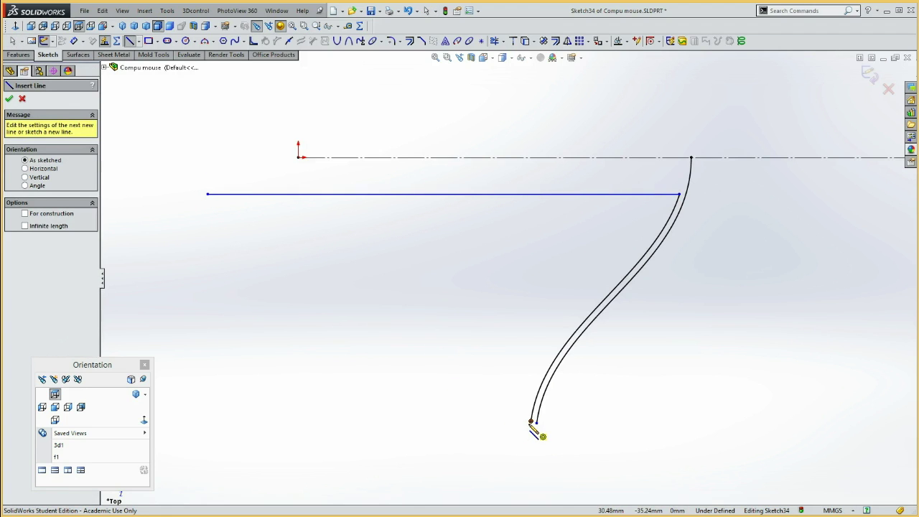
pyautogui.click(532, 422)
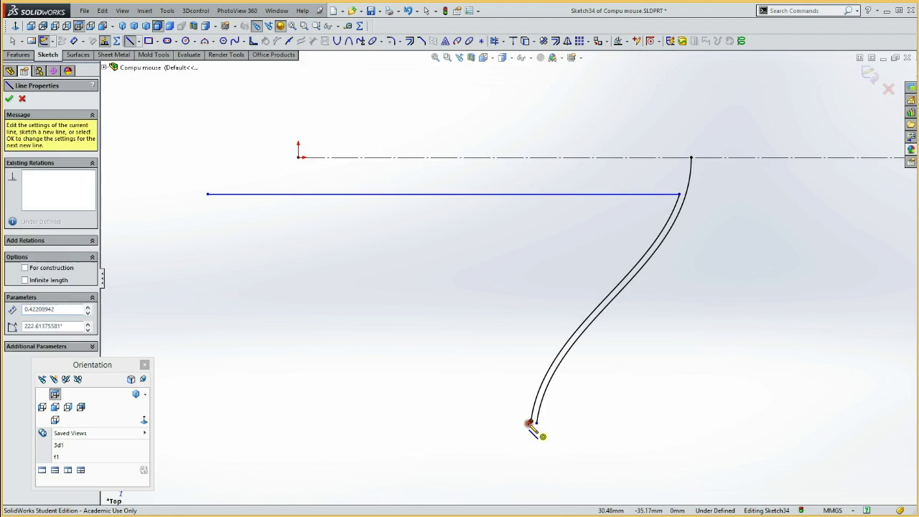
pyautogui.click(580, 428)
pyautogui.press('Escape')
pyautogui.keyDown('ctrl'); pyautogui.click(537, 425); pyautogui.keyUp('ctrl')
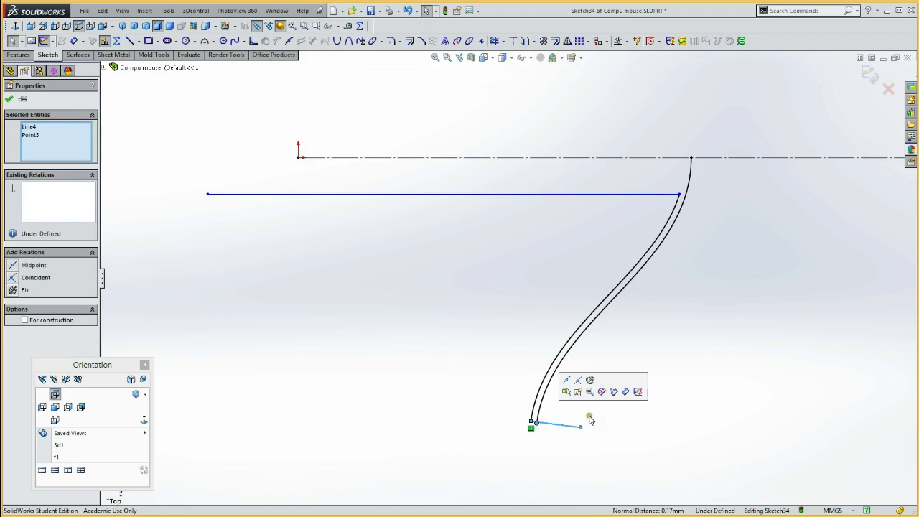
pyautogui.click(579, 380)
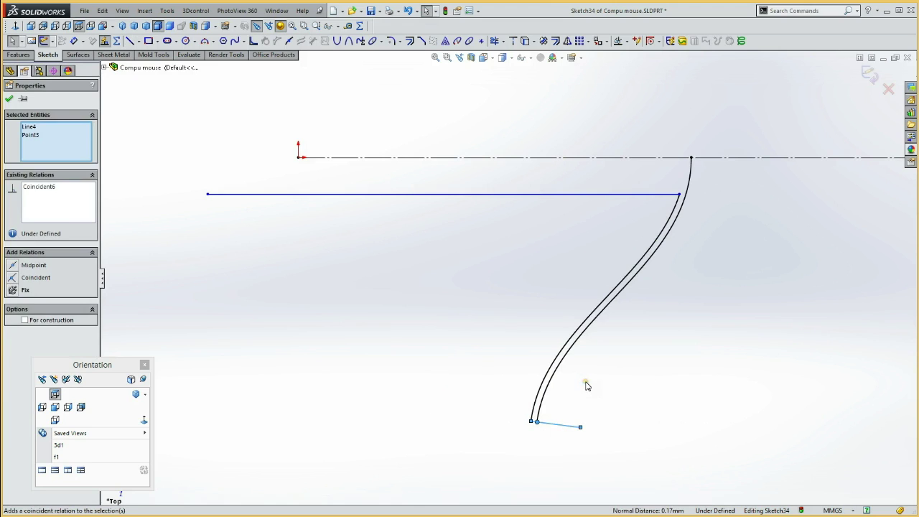
pyautogui.click(586, 385)
pyautogui.click(581, 427)
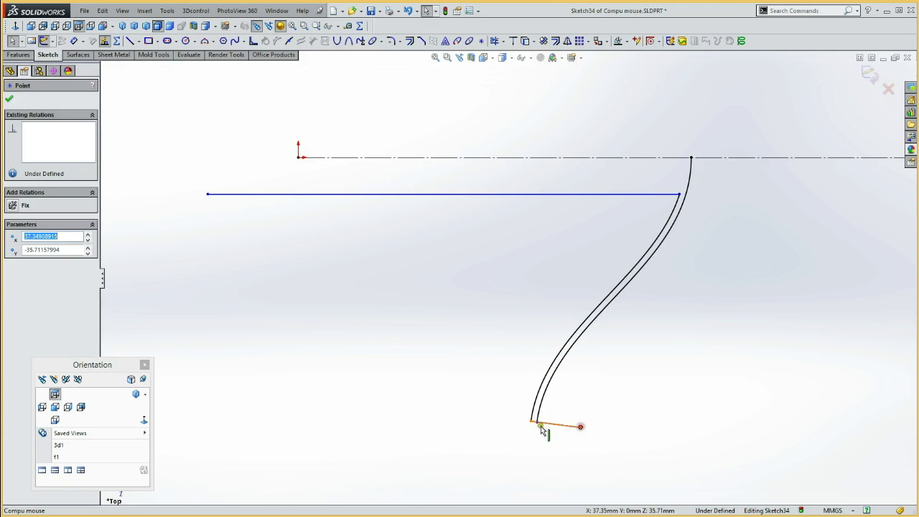
pyautogui.keyDown('ctrl'); pyautogui.click(536, 423); pyautogui.keyUp('ctrl')
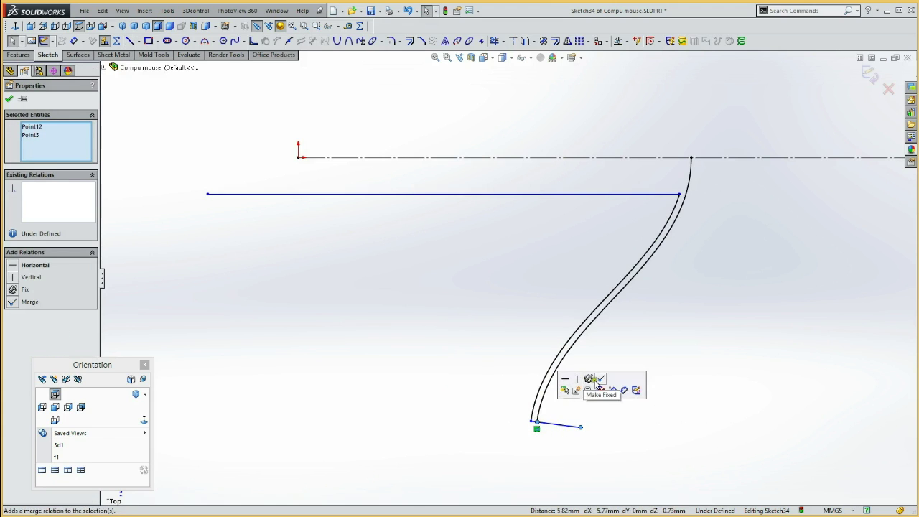
pyautogui.click(600, 378)
pyautogui.click(522, 380)
# Try dimensioning the curve's bottom end to the centreline, then revert the unsolvable value.
pyautogui.press('d')
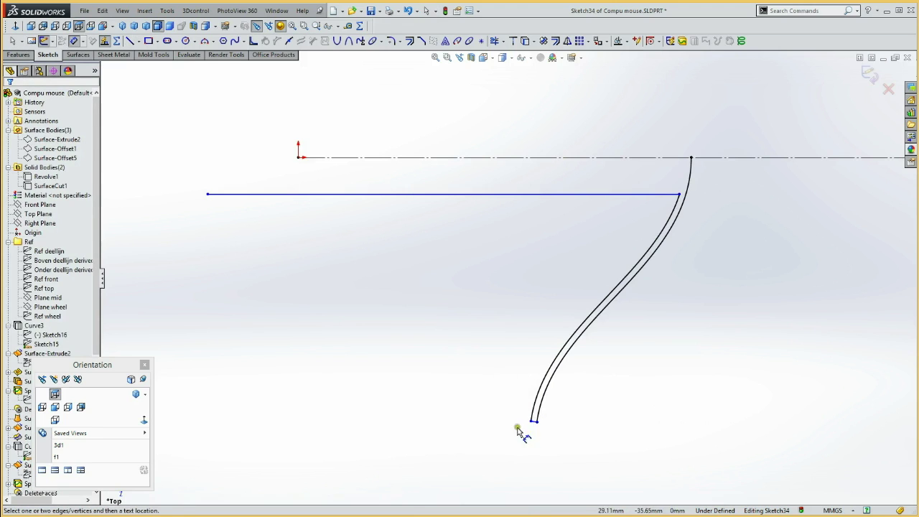
pyautogui.click(530, 420)
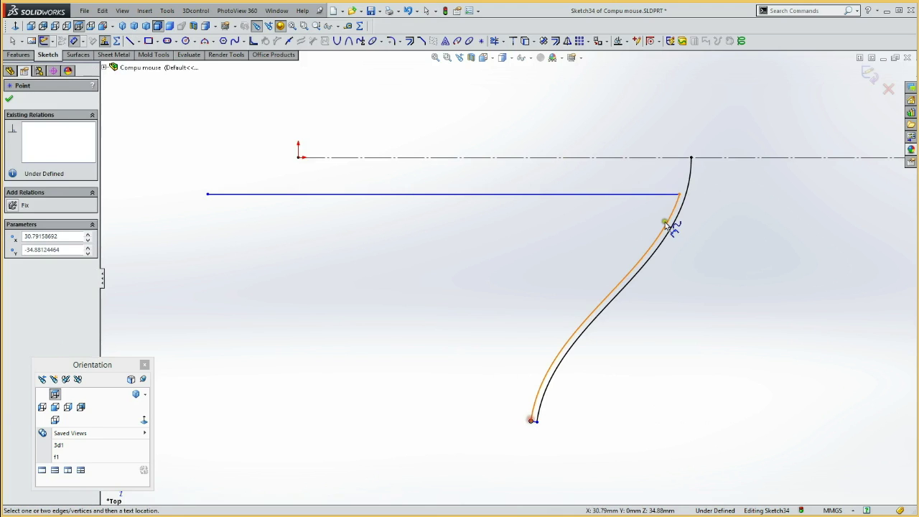
pyautogui.click(722, 158)
pyautogui.click(736, 137)
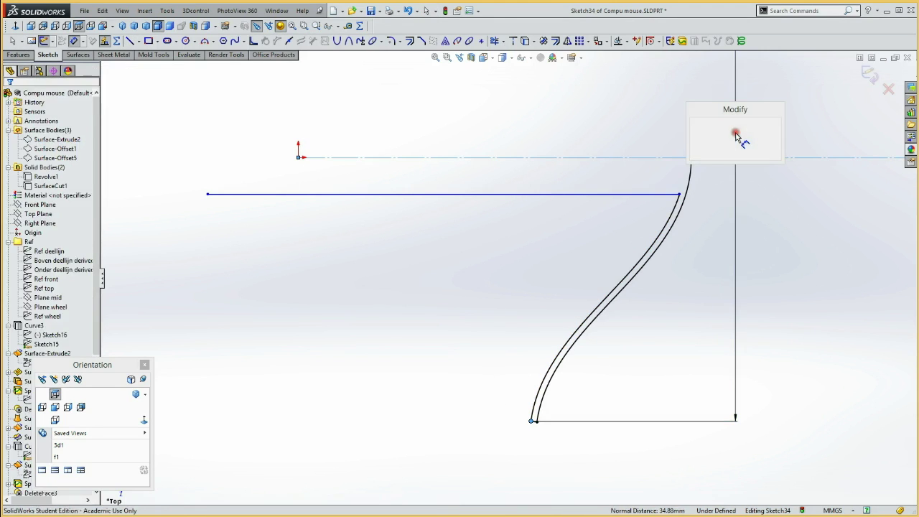
pyautogui.write('70')
pyautogui.press('Return')
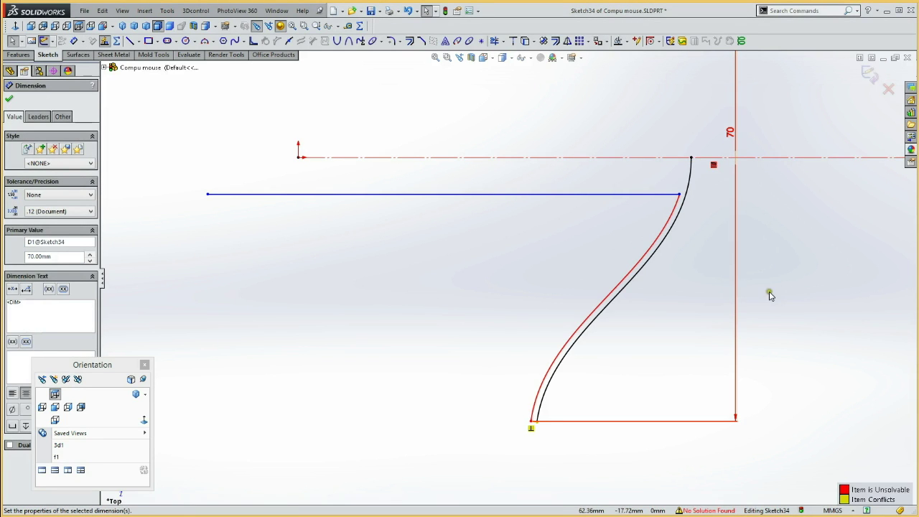
pyautogui.press('Escape')
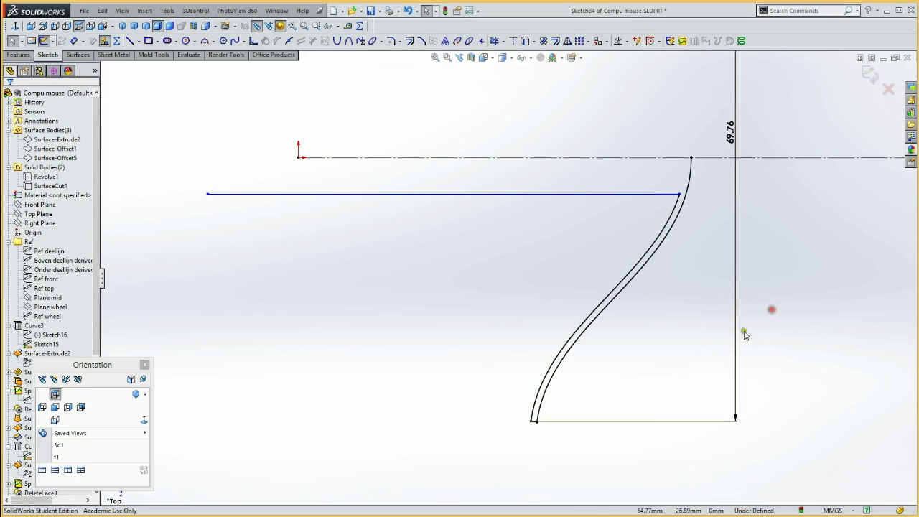
# Delete the extra lines, the failed dimension and the tiny line joining the curve bottoms.
pyautogui.click(734, 137)
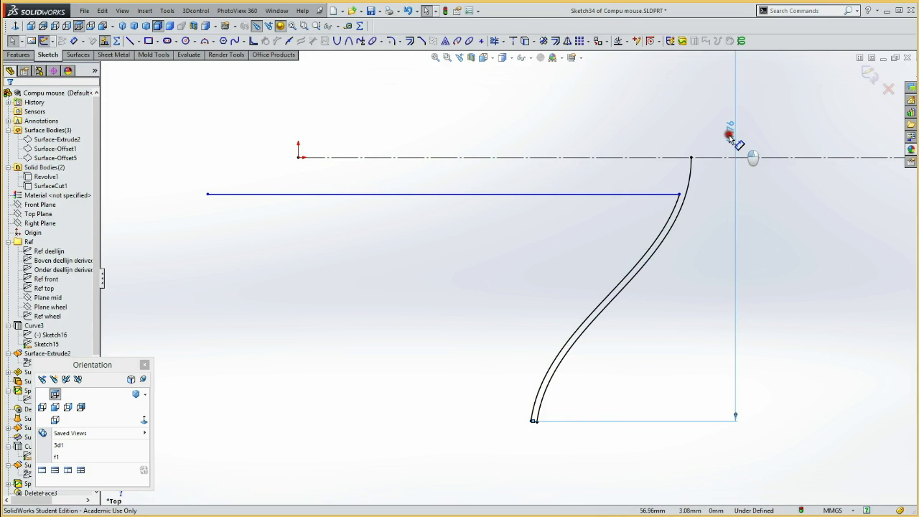
pyautogui.press('Delete')
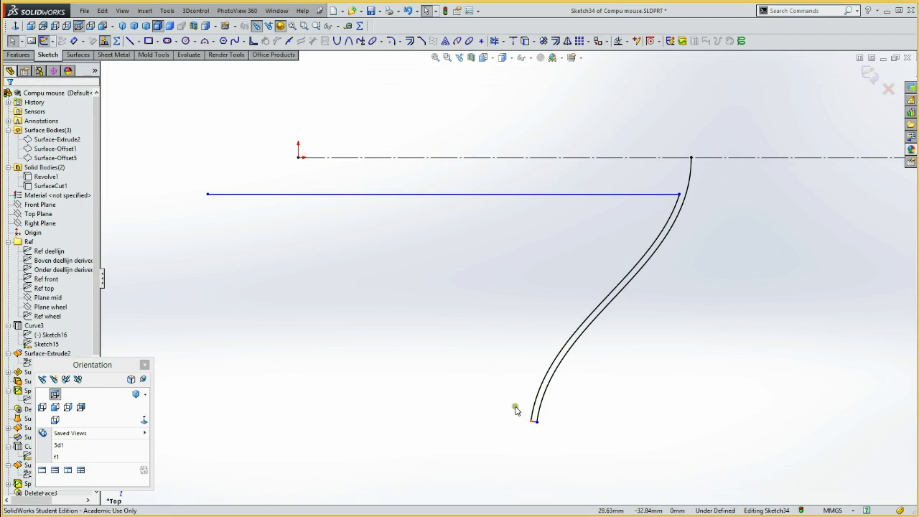
pyautogui.moveTo(513, 399); pyautogui.dragTo(564, 441)
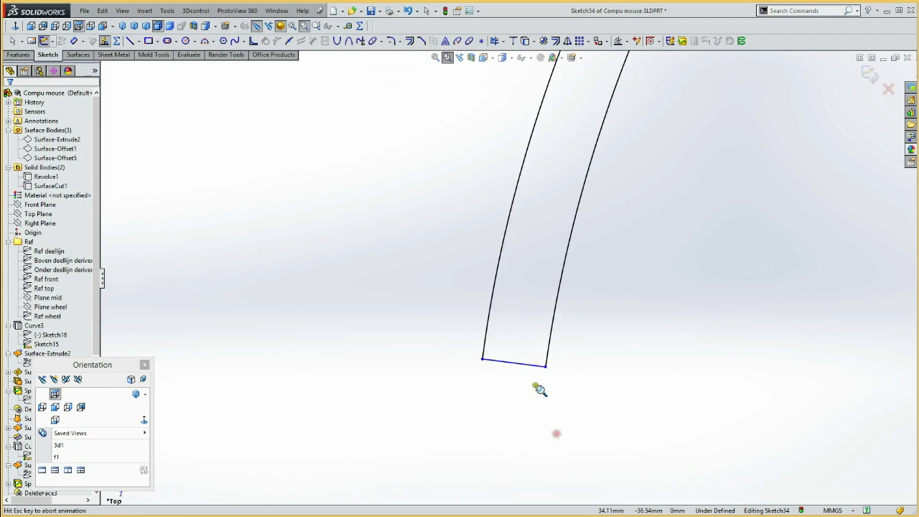
pyautogui.click(520, 354)
pyautogui.press('Delete')
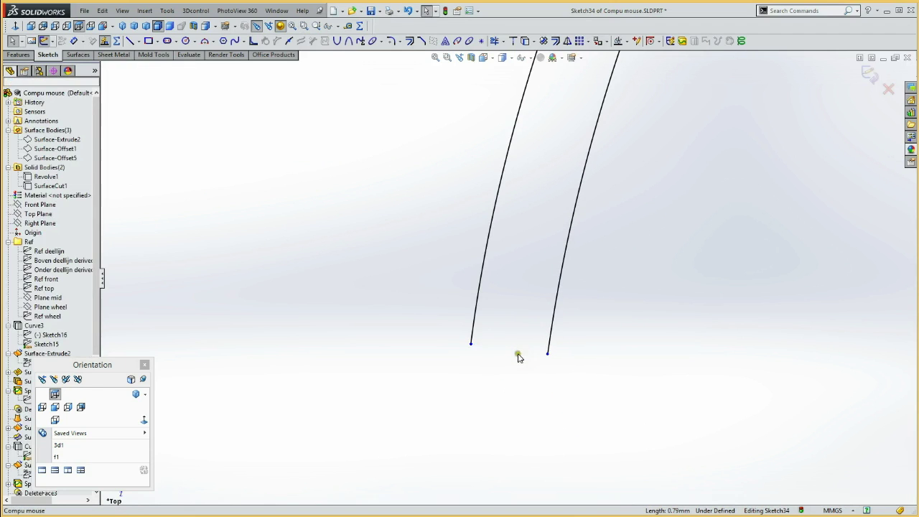
# Dimension the curve's bottom end 70 mm below the horizontal centreline.
pyautogui.press('f')
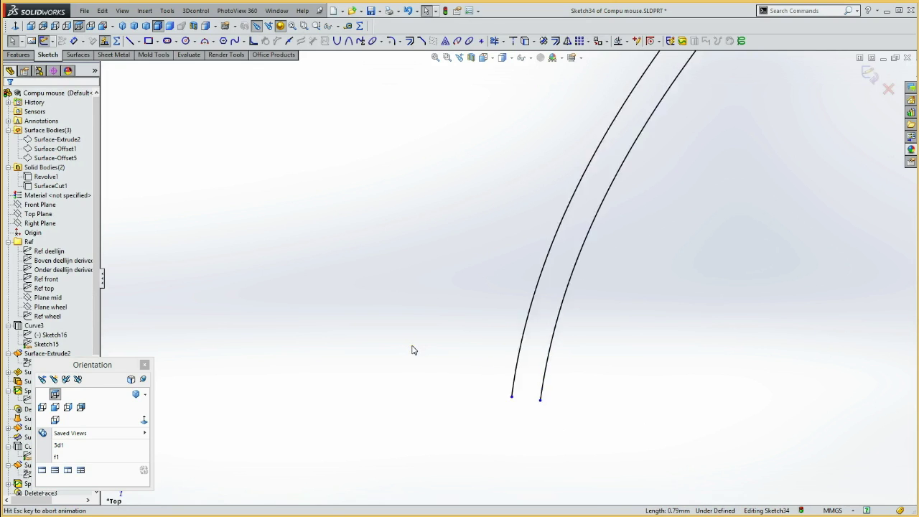
pyautogui.press('d')
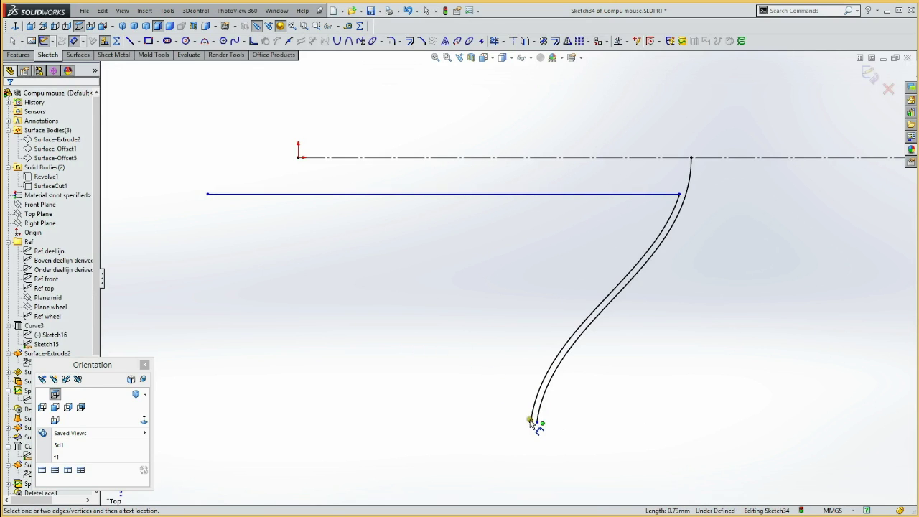
pyautogui.click(531, 421)
pyautogui.click(720, 158)
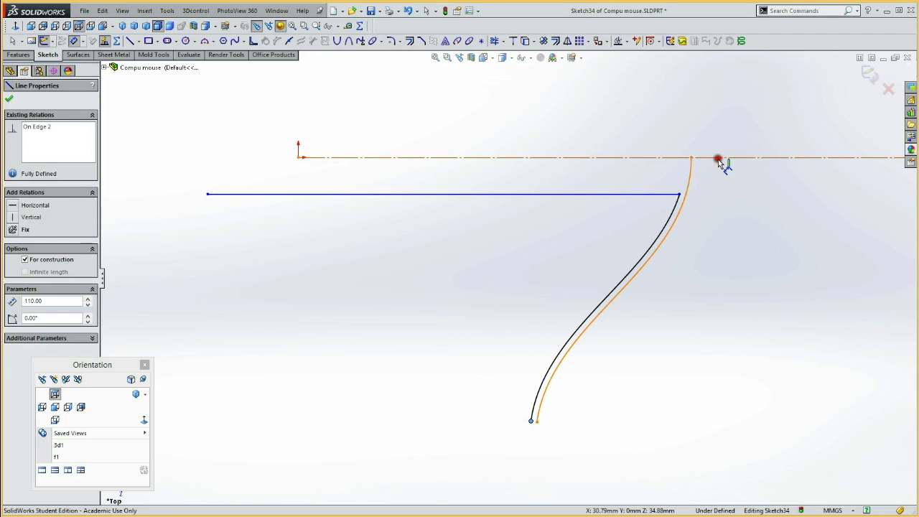
pyautogui.click(741, 133)
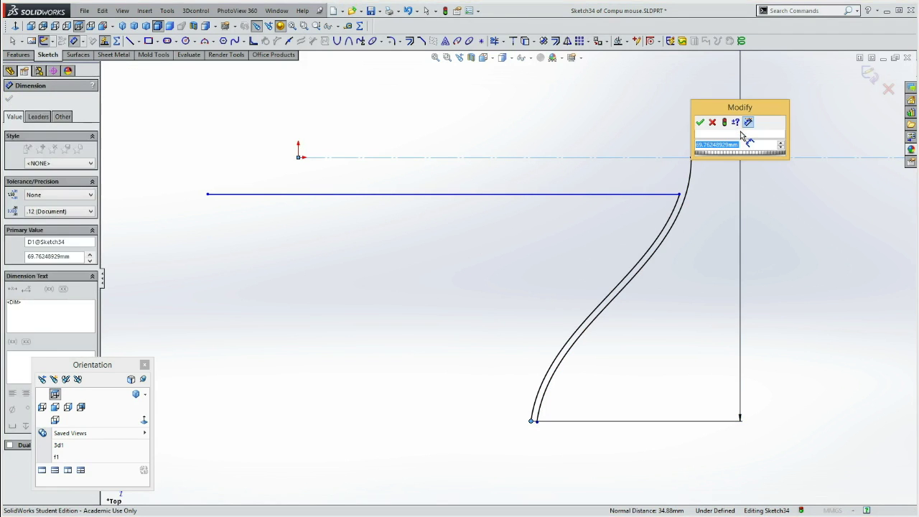
pyautogui.write('70')
pyautogui.click(702, 122)
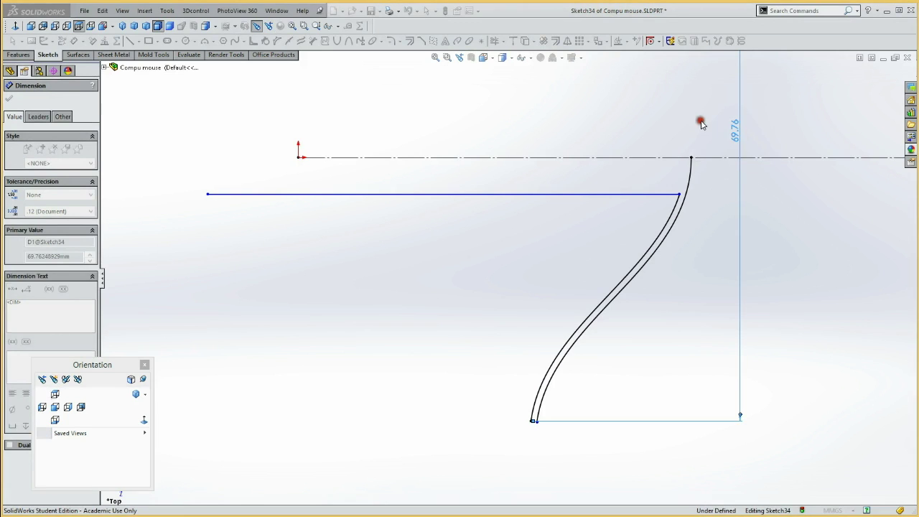
pyautogui.moveTo(744, 127); pyautogui.dragTo(738, 181)
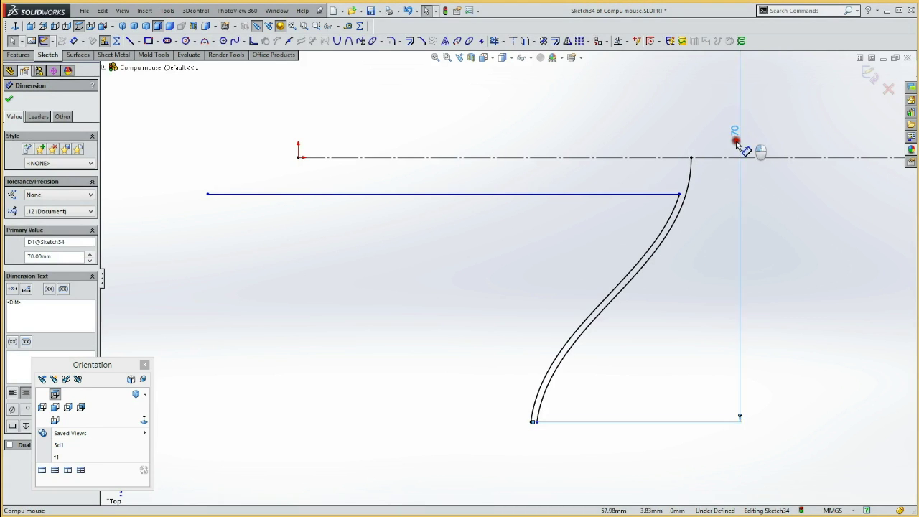
pyautogui.click(505, 336)
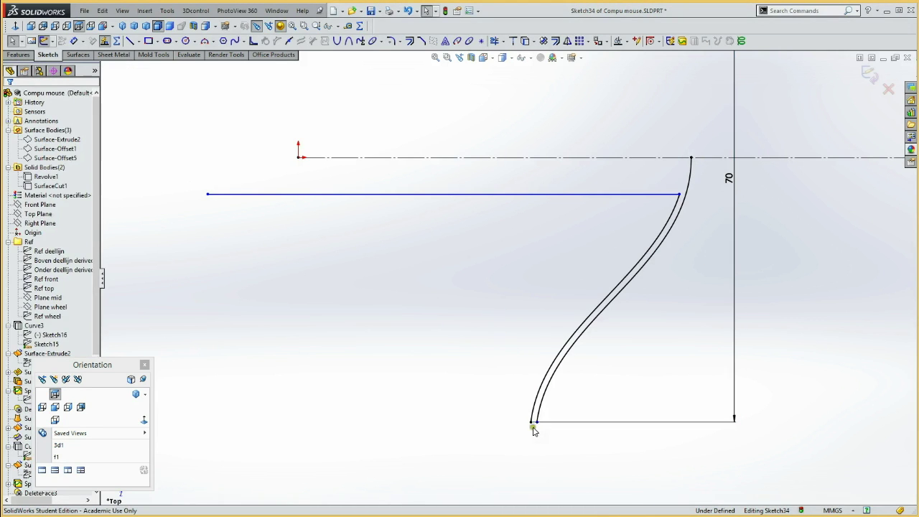
pyautogui.moveTo(505, 388); pyautogui.dragTo(569, 446)
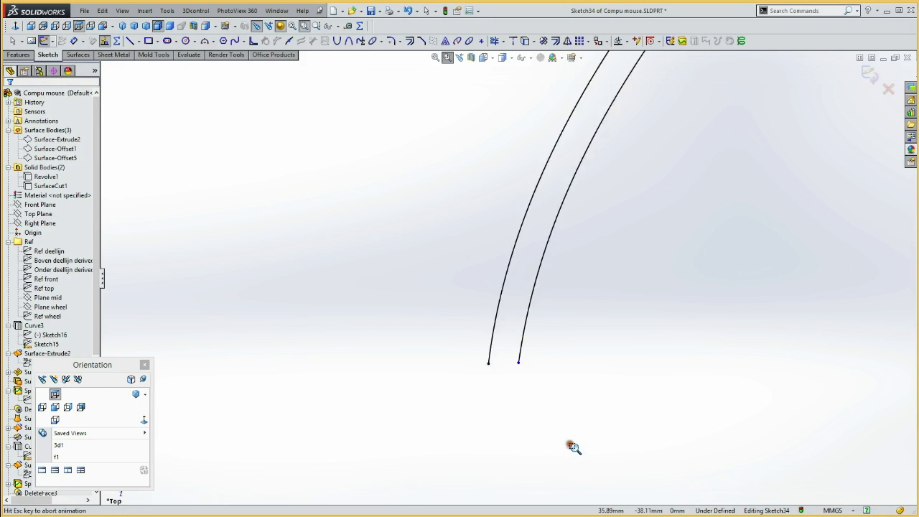
# Draw a short line between the S-curves' bottom ends and merge its end onto the right curve's endpoint.
pyautogui.press('l')
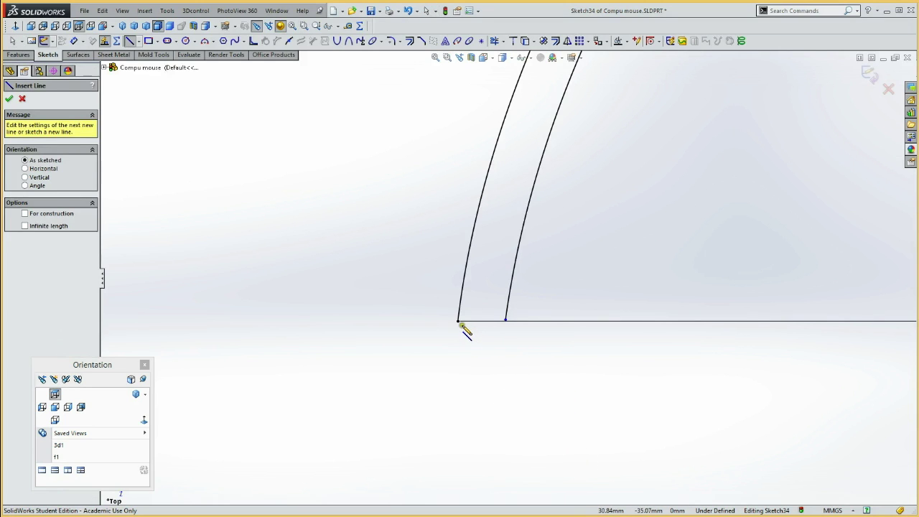
pyautogui.click(458, 321)
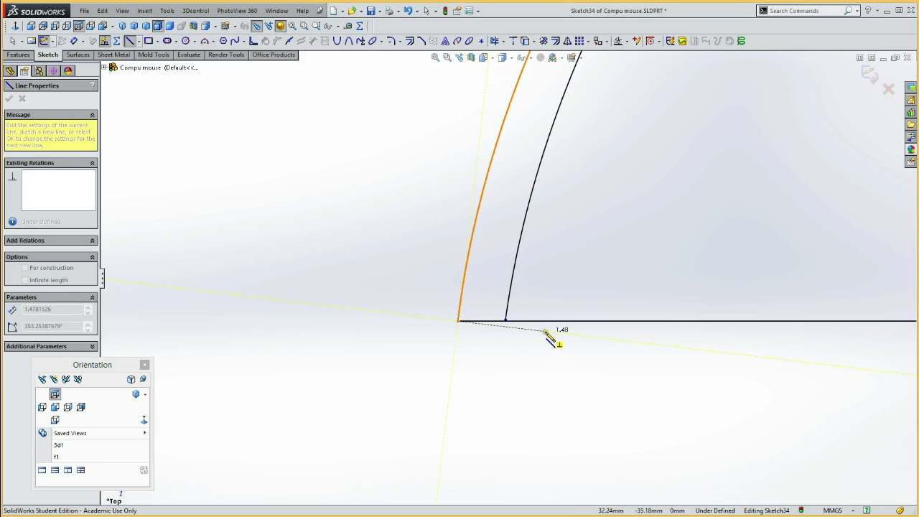
pyautogui.doubleClick(546, 332)
pyautogui.click(501, 343)
pyautogui.press('Escape')
pyautogui.keyDown('ctrl'); pyautogui.click(546, 331); pyautogui.keyUp('ctrl')
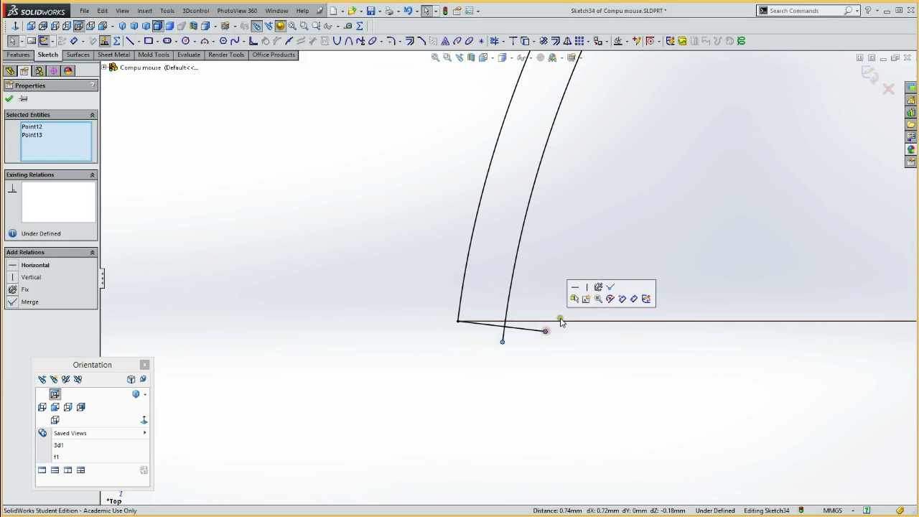
pyautogui.click(610, 288)
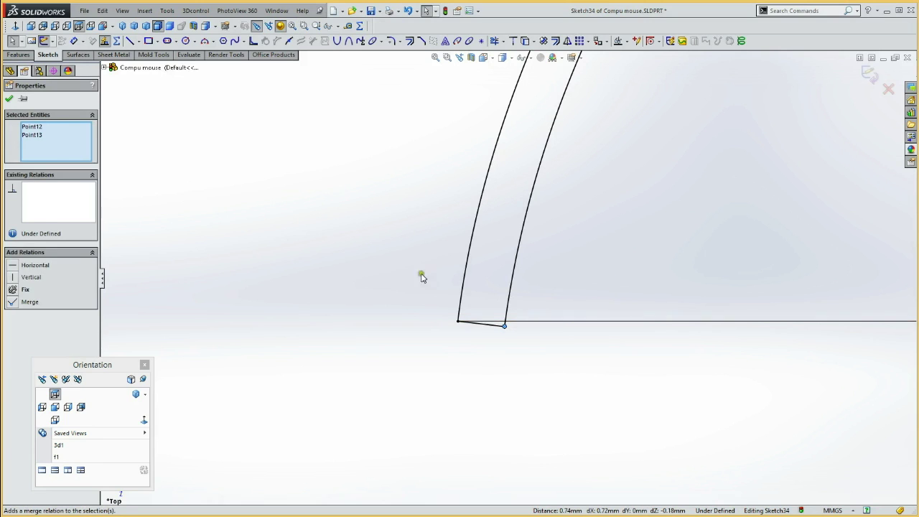
pyautogui.press('Escape')
pyautogui.scroll(3, 397, 253)
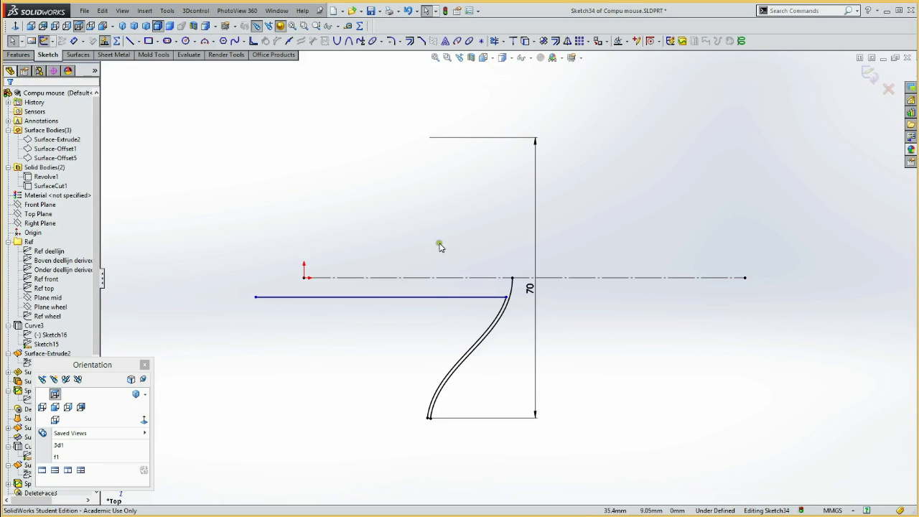
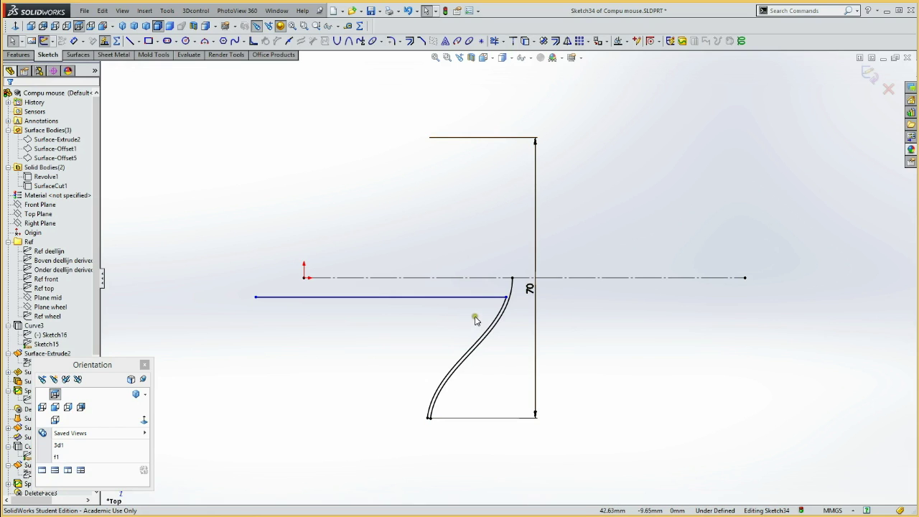
# Draw a short vertical construction line up from the spline's top end.
pyautogui.press('l')
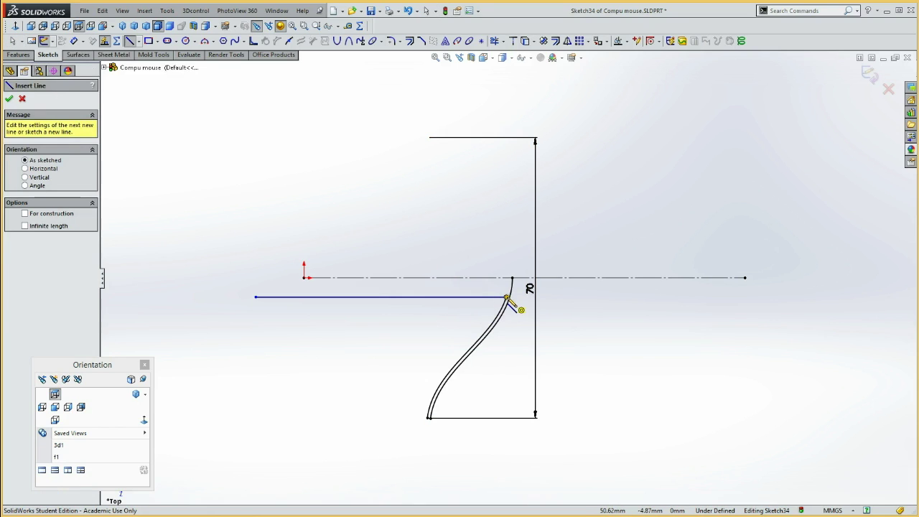
pyautogui.click(512, 278)
pyautogui.moveTo(507, 263); pyautogui.dragTo(506, 243)
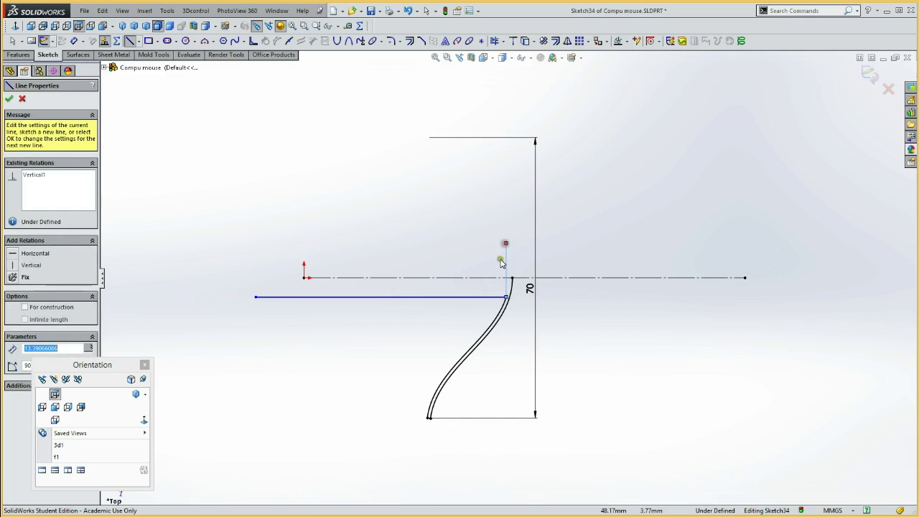
pyautogui.click(25, 308)
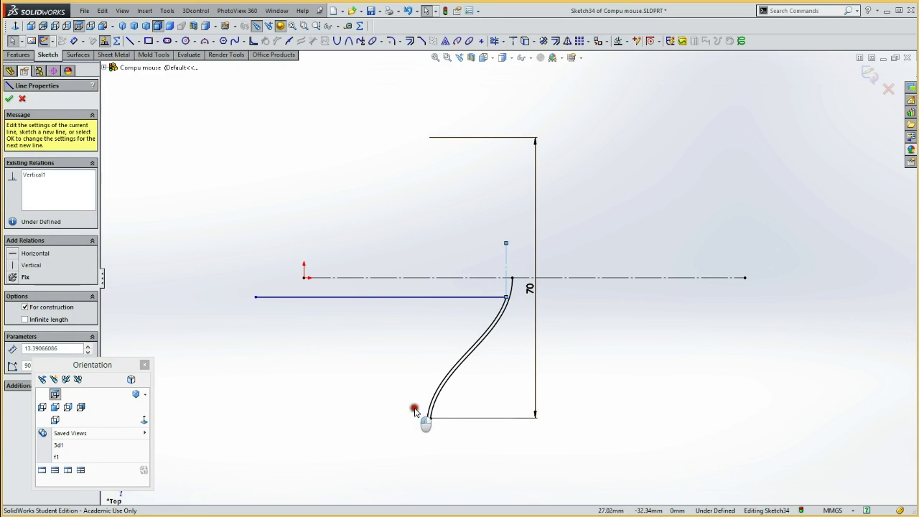
# Make the new top line equal in length to the short line at the spline's bottom end.
pyautogui.moveTo(417, 406); pyautogui.dragTo(449, 434)
pyautogui.click(450, 419)
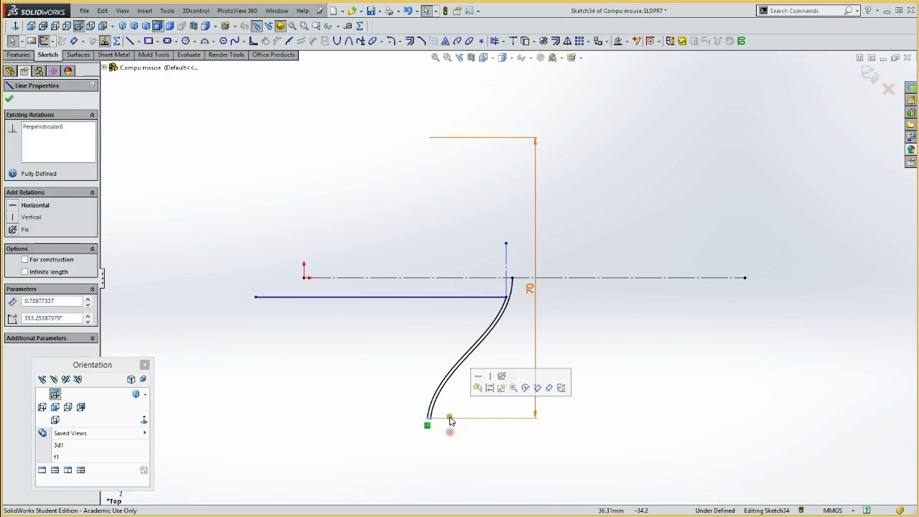
pyautogui.click(404, 410)
pyautogui.moveTo(416, 395); pyautogui.dragTo(462, 460)
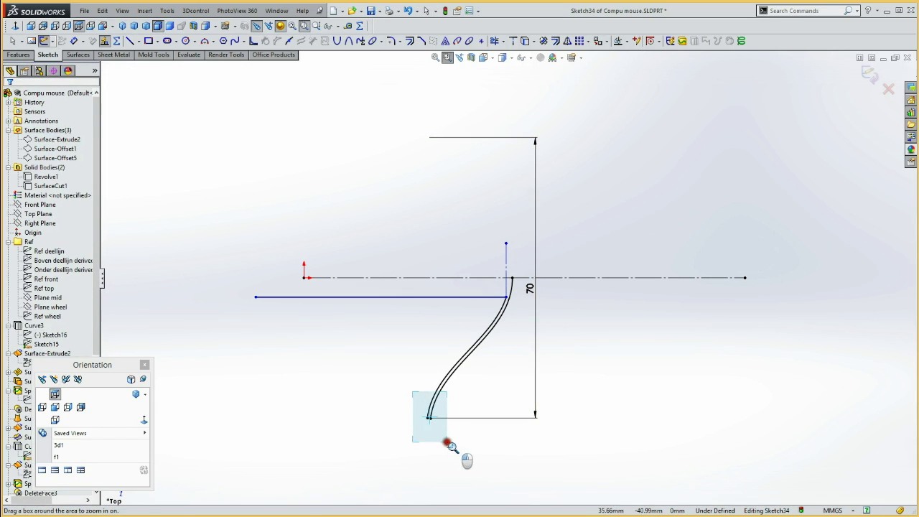
pyautogui.press('Escape')
pyautogui.click(505, 300)
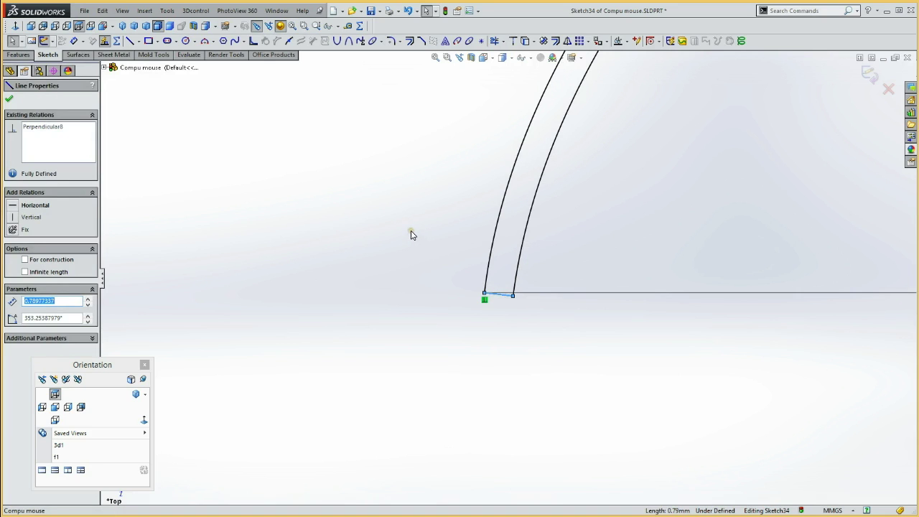
pyautogui.press('f')
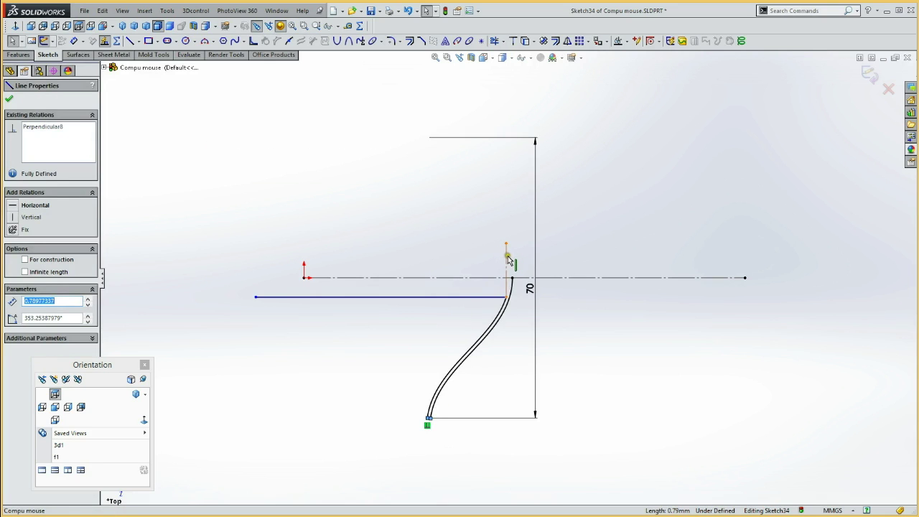
pyautogui.keyDown('ctrl'); pyautogui.click(507, 259); pyautogui.keyUp('ctrl')
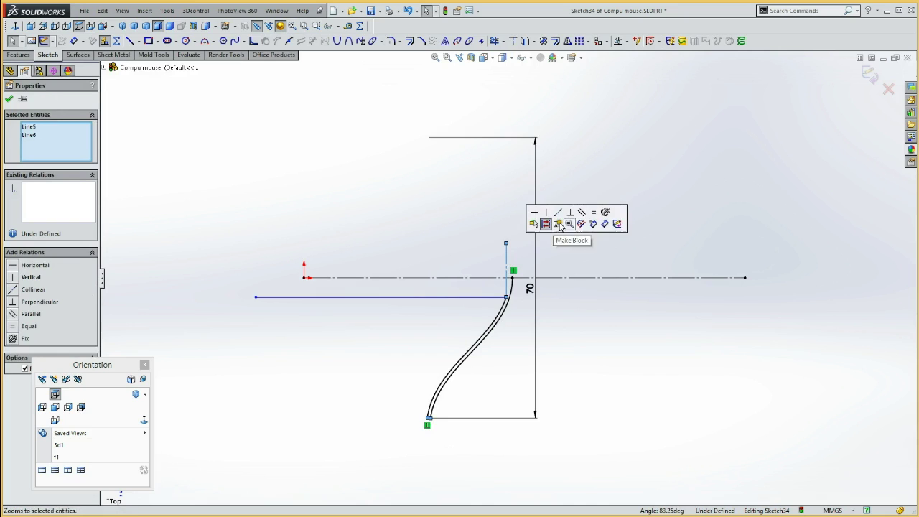
pyautogui.click(594, 213)
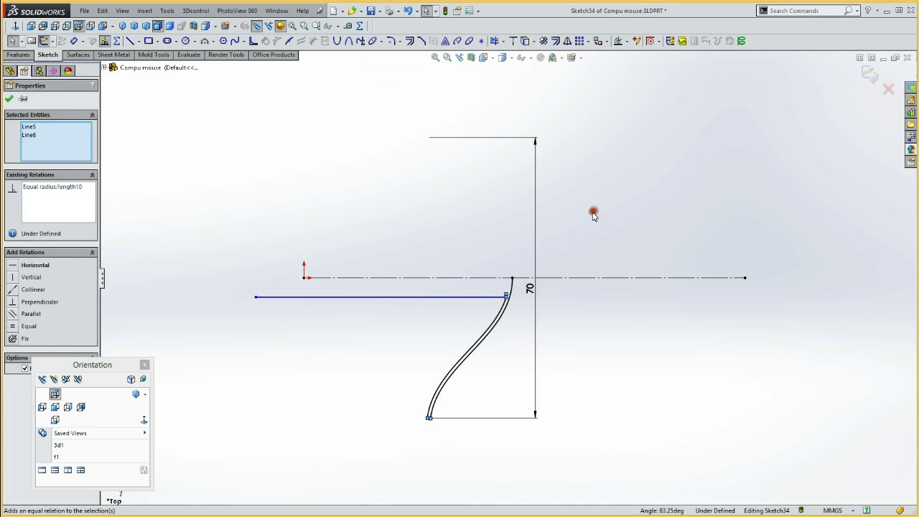
pyautogui.click(469, 244)
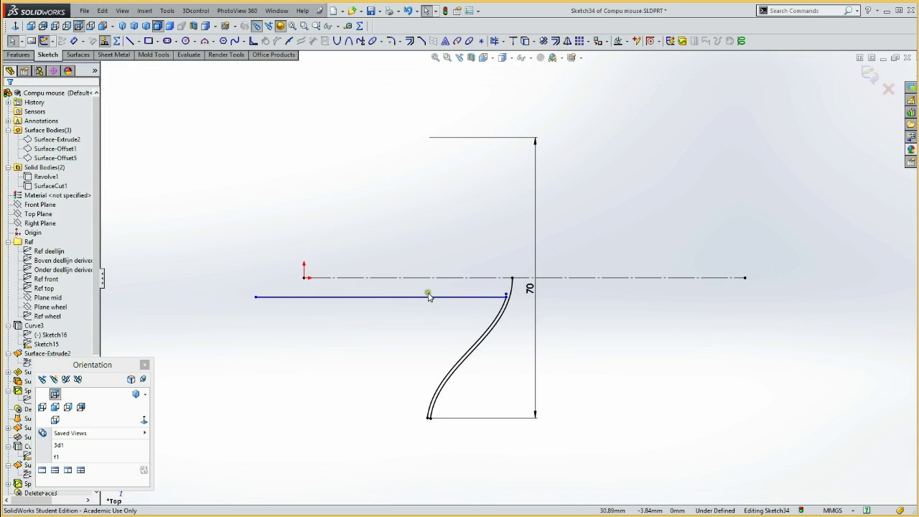
pyautogui.moveTo(423, 257); pyautogui.dragTo(542, 323)
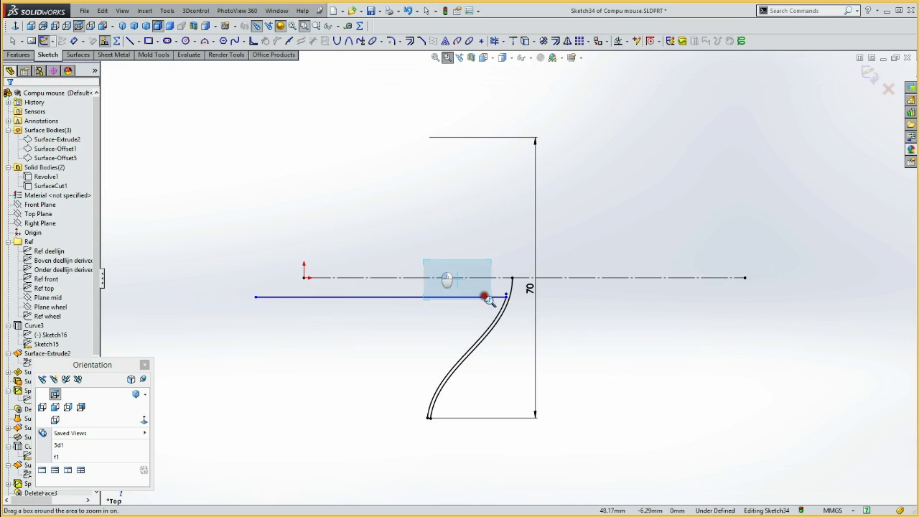
# Place the short vertical line's midpoint on the horizontal centerline with a Coincident relation.
pyautogui.press('Escape')
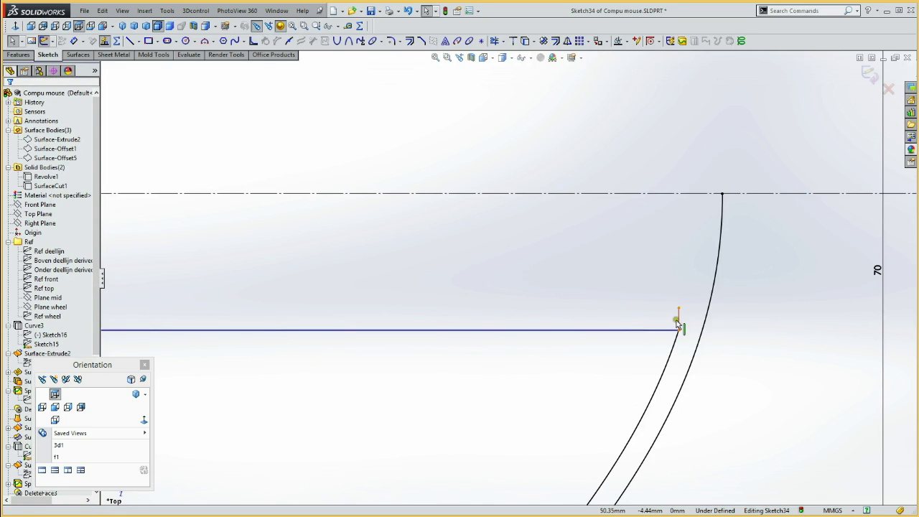
pyautogui.rightClick(677, 323)
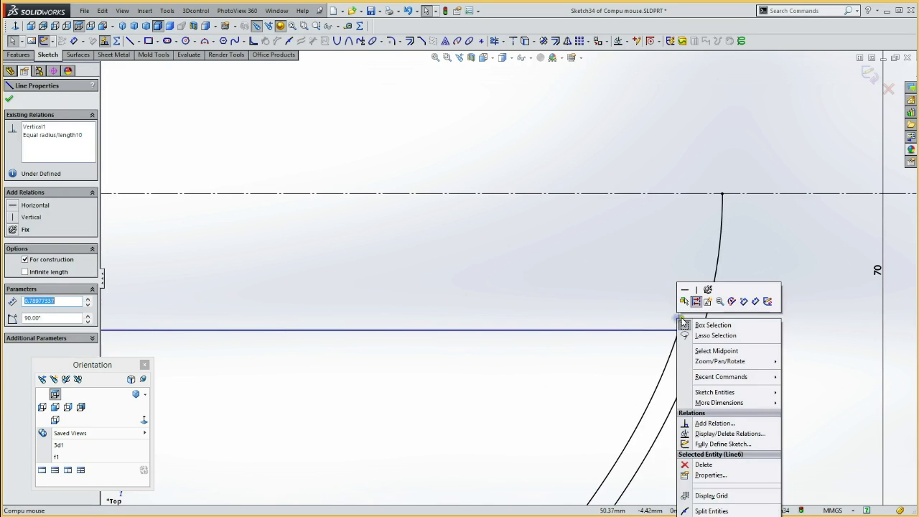
pyautogui.click(714, 351)
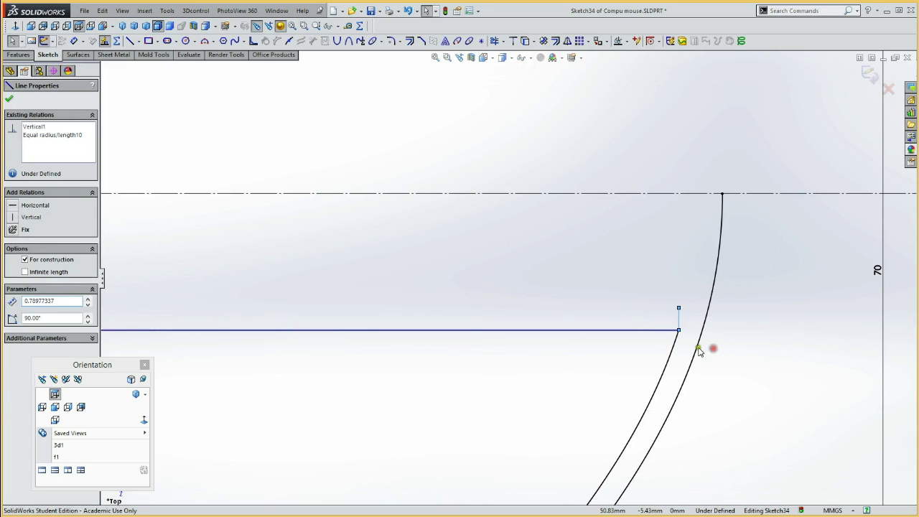
pyautogui.keyDown('ctrl'); pyautogui.click(624, 194); pyautogui.keyUp('ctrl')
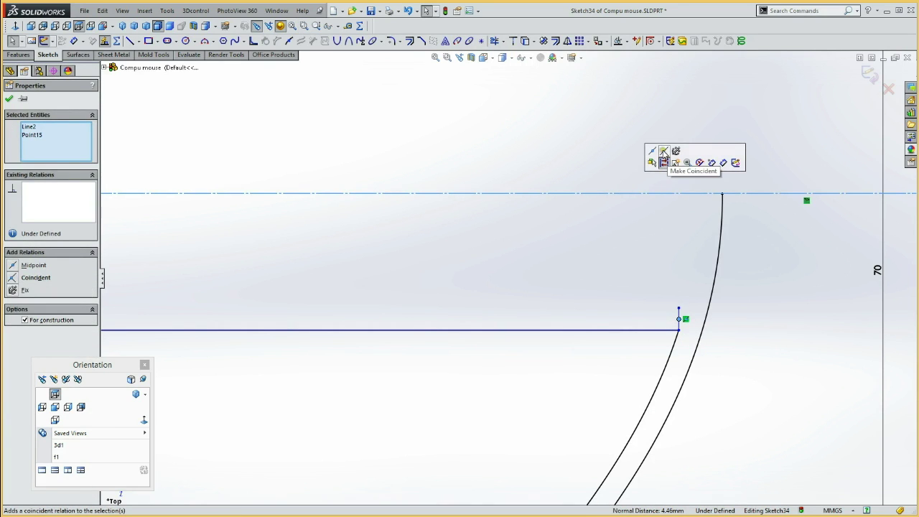
pyautogui.click(662, 150)
pyautogui.click(564, 153)
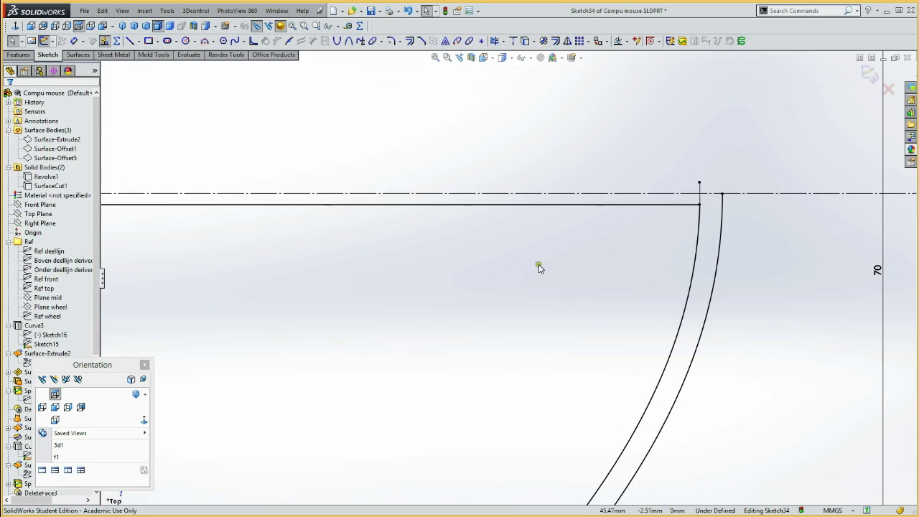
pyautogui.keyDown('shift'); pyautogui.moveTo(539, 267); pyautogui.dragTo(558, 347, button='middle'); pyautogui.keyUp('shift')
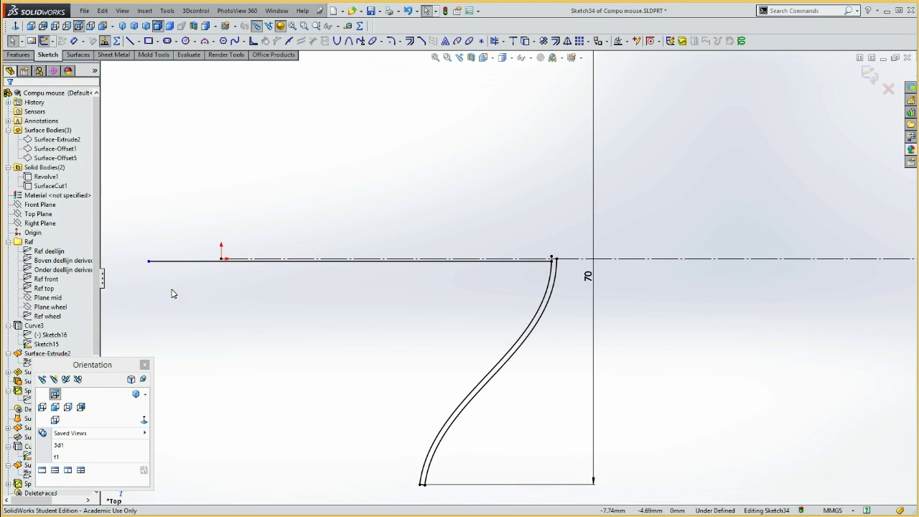
# Draw a vertical line up from the horizontal line's left end.
pyautogui.press('l')
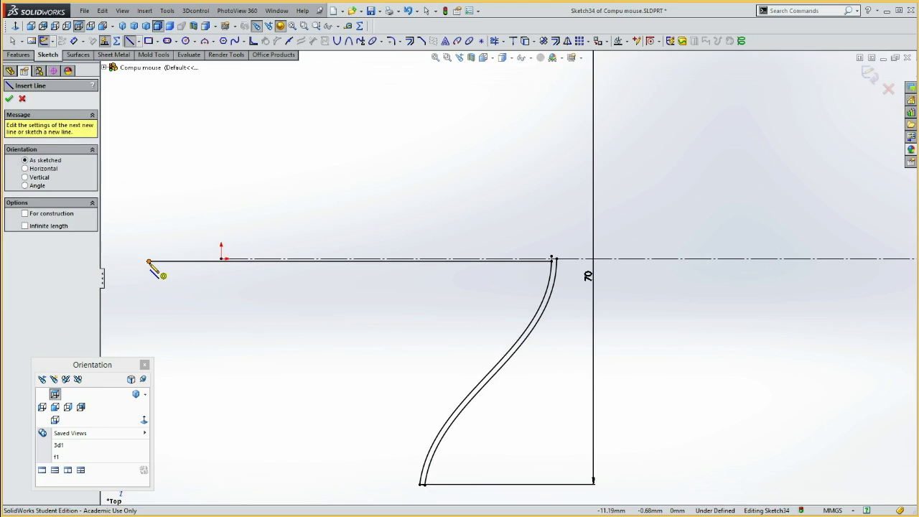
pyautogui.click(149, 261)
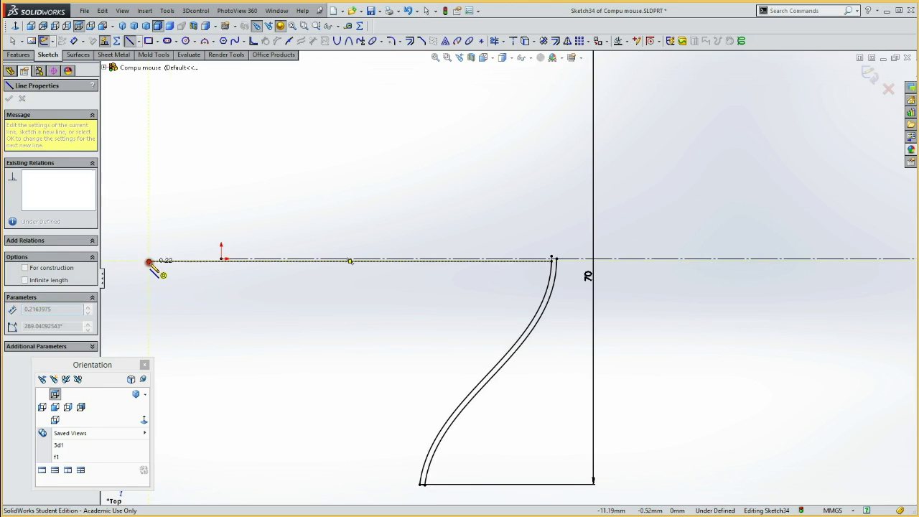
pyautogui.click(151, 154)
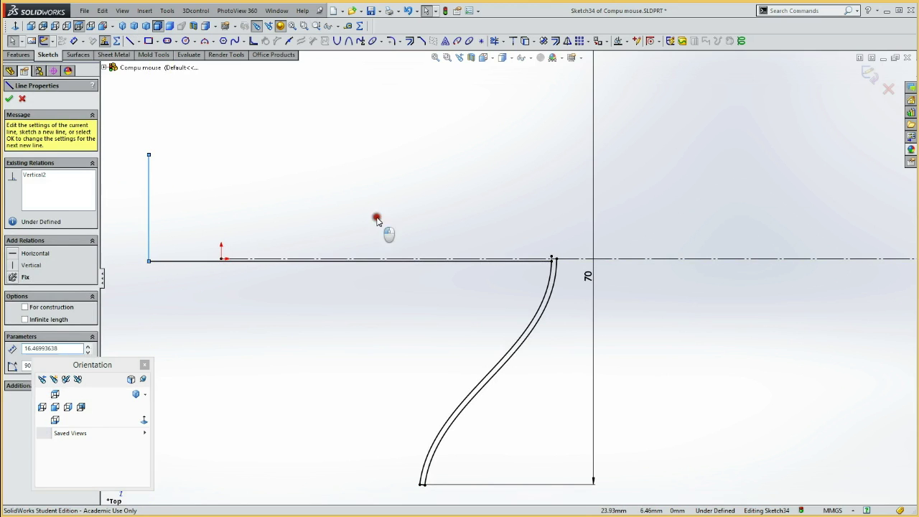
pyautogui.press('Escape')
# Mirror the connected S-curve profile chain across the centerline.
pyautogui.click(506, 263)
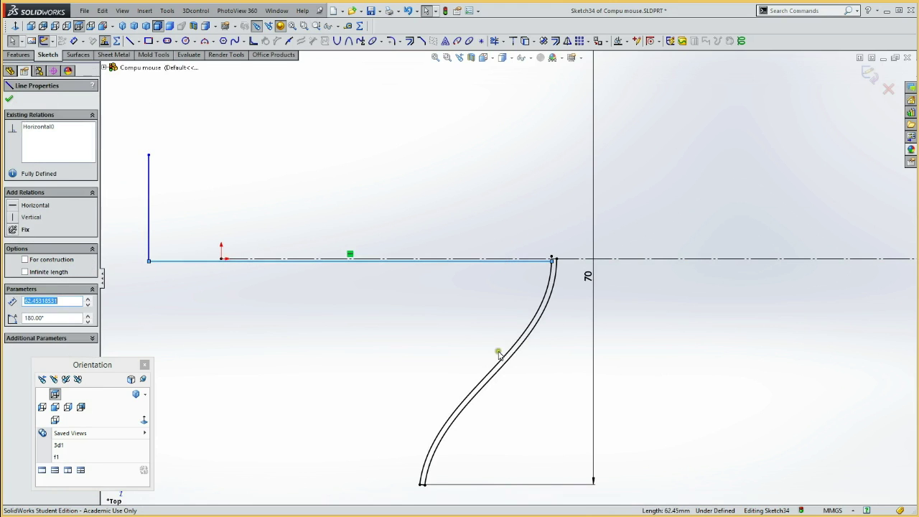
pyautogui.click(403, 496)
pyautogui.moveTo(403, 495); pyautogui.dragTo(470, 425)
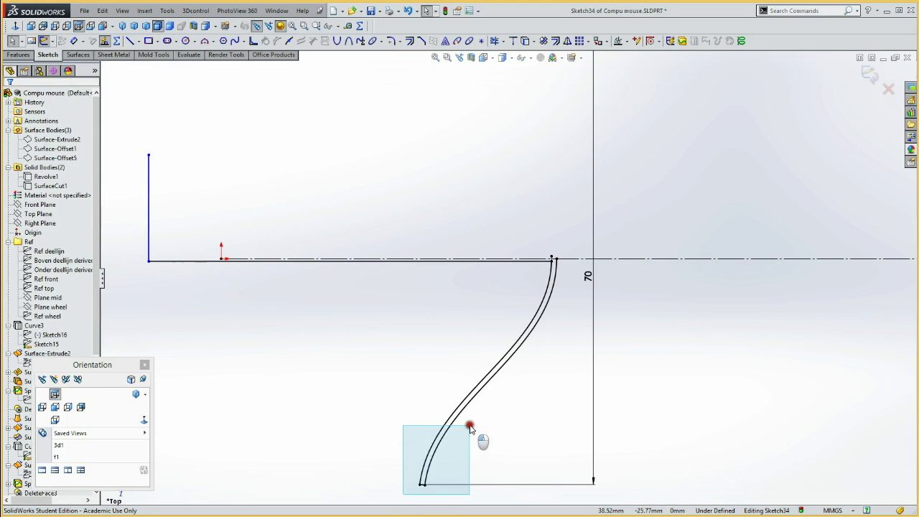
pyautogui.keyDown('ctrl'); pyautogui.click(497, 374); pyautogui.keyUp('ctrl')
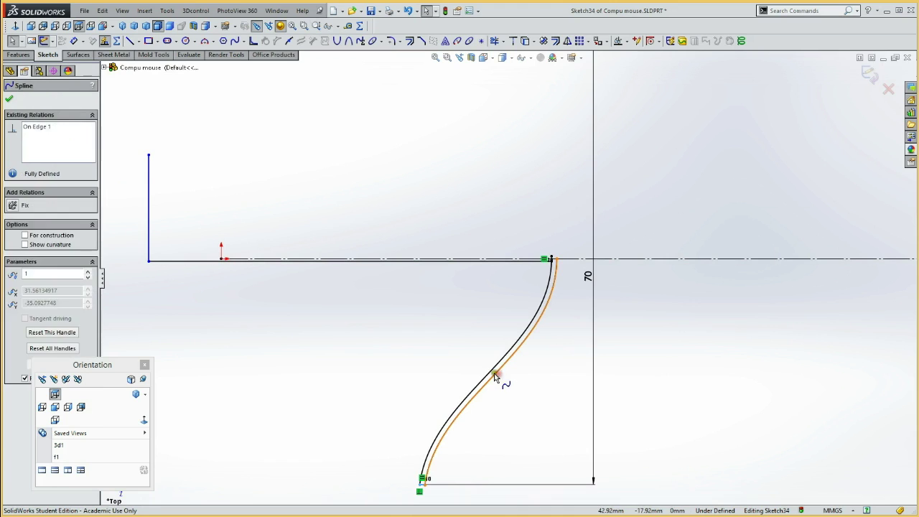
pyautogui.keyDown('ctrl'); pyautogui.click(488, 377); pyautogui.keyUp('ctrl')
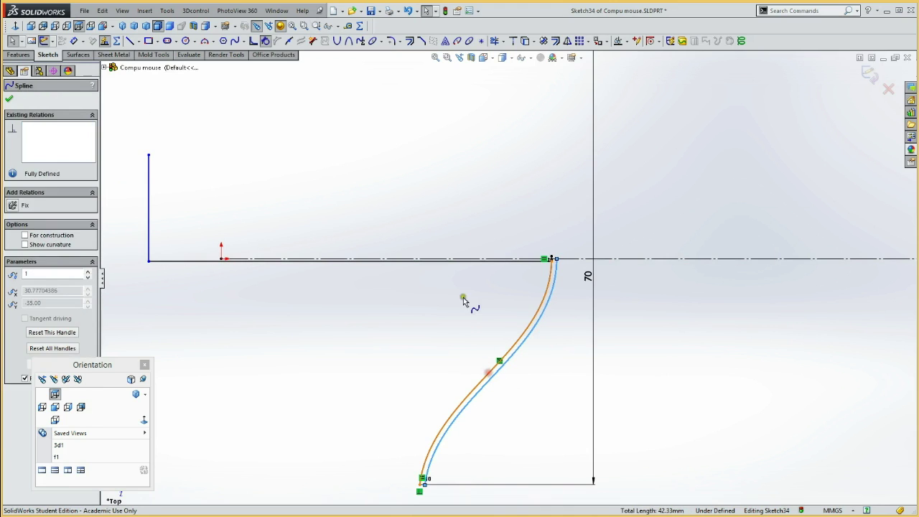
pyautogui.click(458, 261)
pyautogui.keyDown('ctrl'); pyautogui.click(603, 259); pyautogui.keyUp('ctrl')
pyautogui.doubleClick(601, 260)
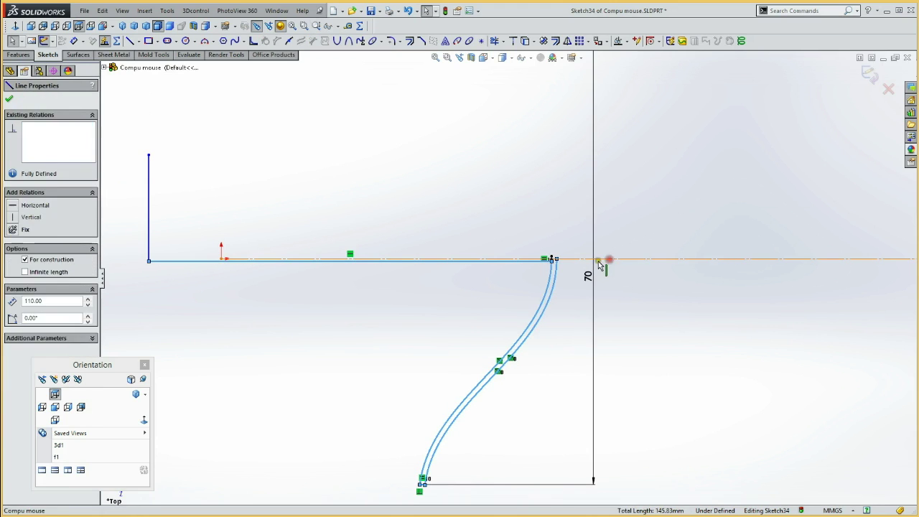
pyautogui.click(566, 41)
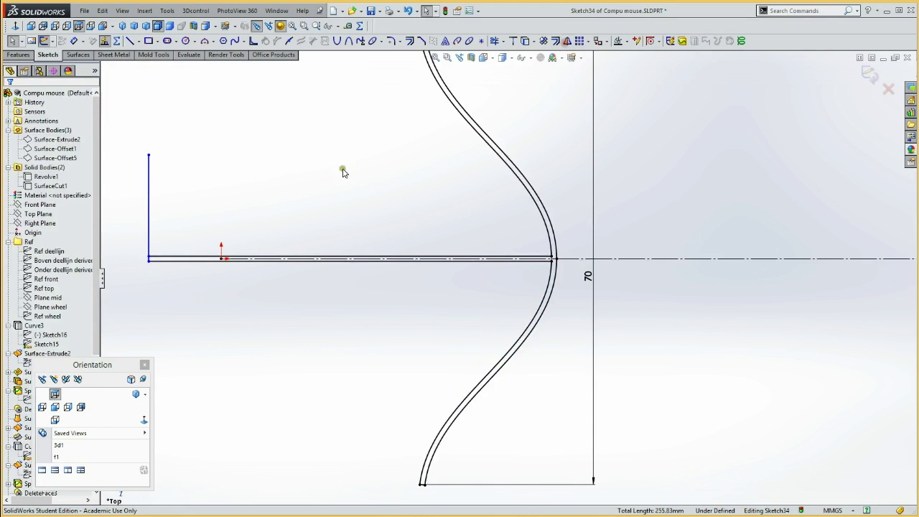
# Make the left vertical line's top endpoint coincident with the horizontal line.
pyautogui.click(149, 156)
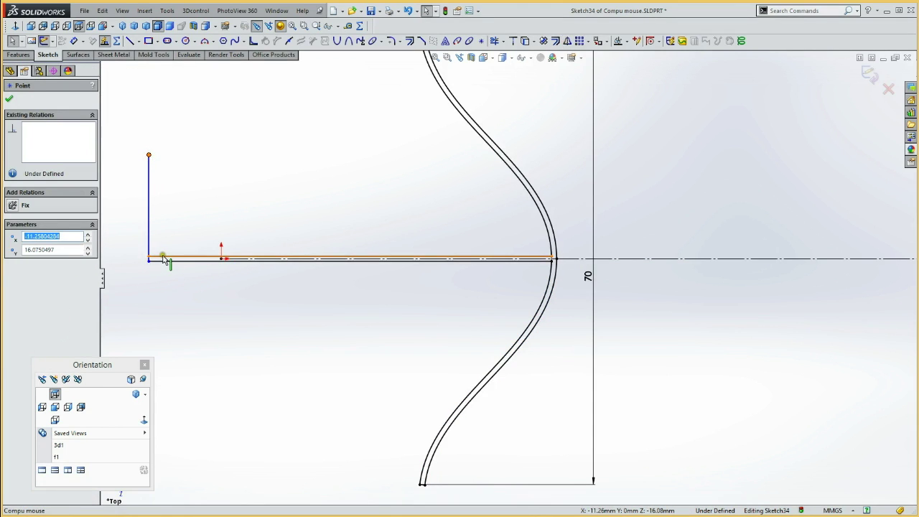
pyautogui.keyDown('ctrl'); pyautogui.click(162, 257); pyautogui.keyUp('ctrl')
pyautogui.click(203, 215)
pyautogui.click(242, 197)
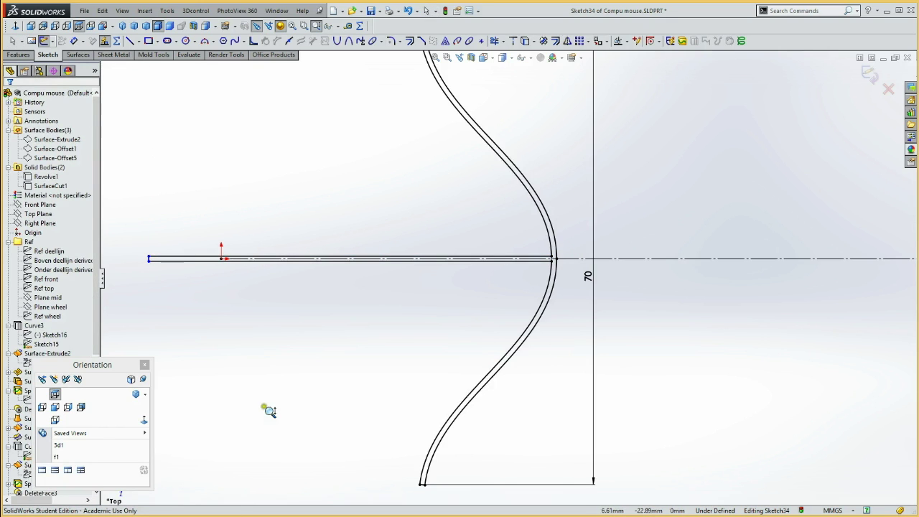
pyautogui.middleClick(268, 446)
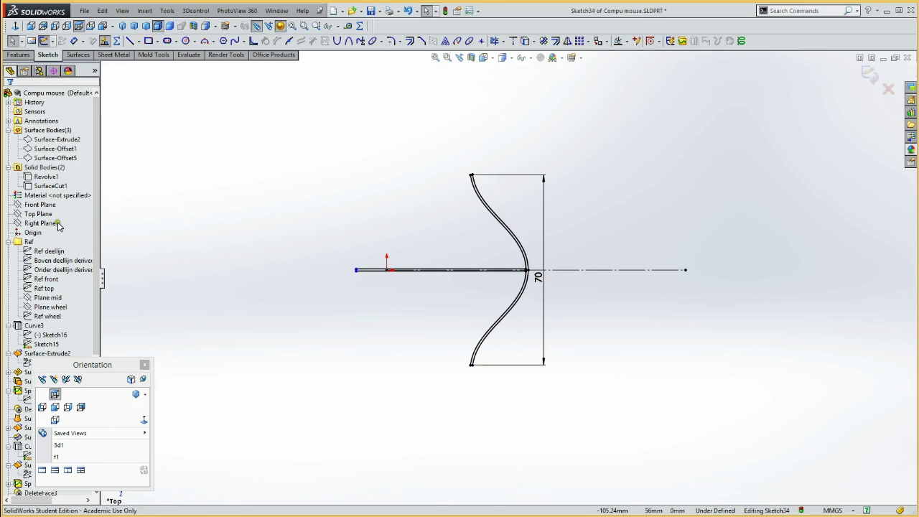
# Show the hidden SurfaceCut1 mouse body and view it in a tilted 3D orientation.
pyautogui.click(50, 186)
pyautogui.click(80, 166)
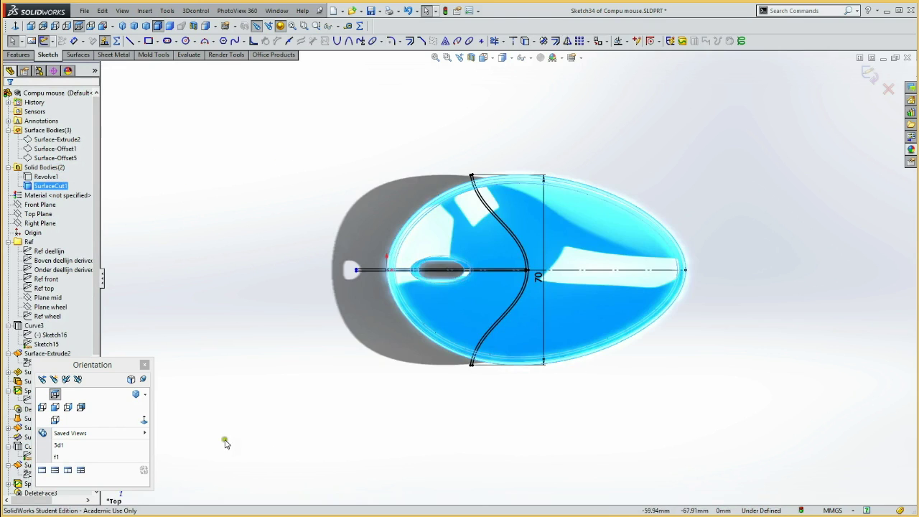
pyautogui.moveTo(253, 340); pyautogui.dragTo(252, 218, button='middle')
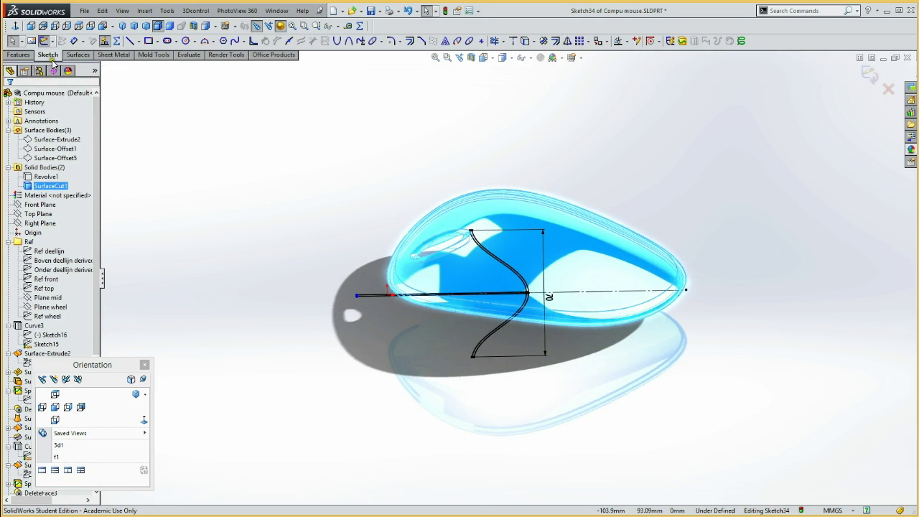
pyautogui.click(19, 55)
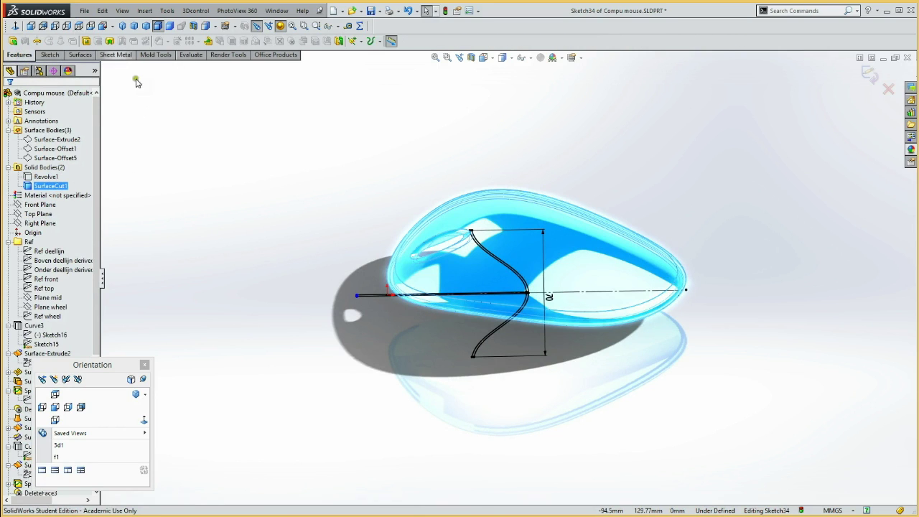
# Cut-extrude Sketch34 Through All in the reversed direction, cutting only the mouse shell body.
pyautogui.click(86, 41)
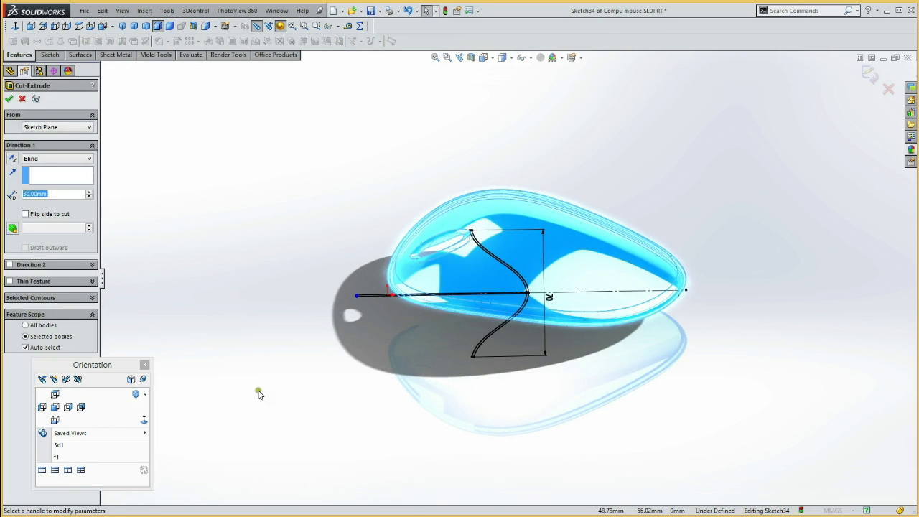
pyautogui.click(13, 158)
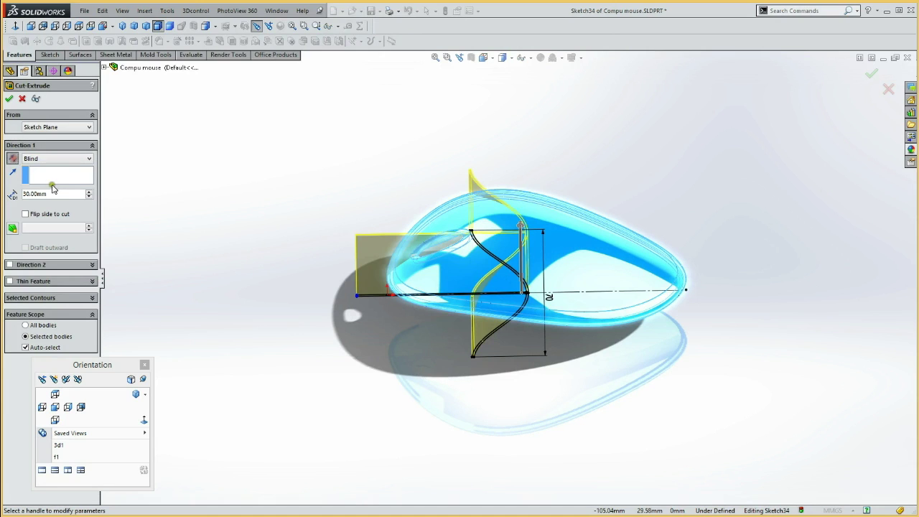
pyautogui.click(57, 159)
pyautogui.click(50, 174)
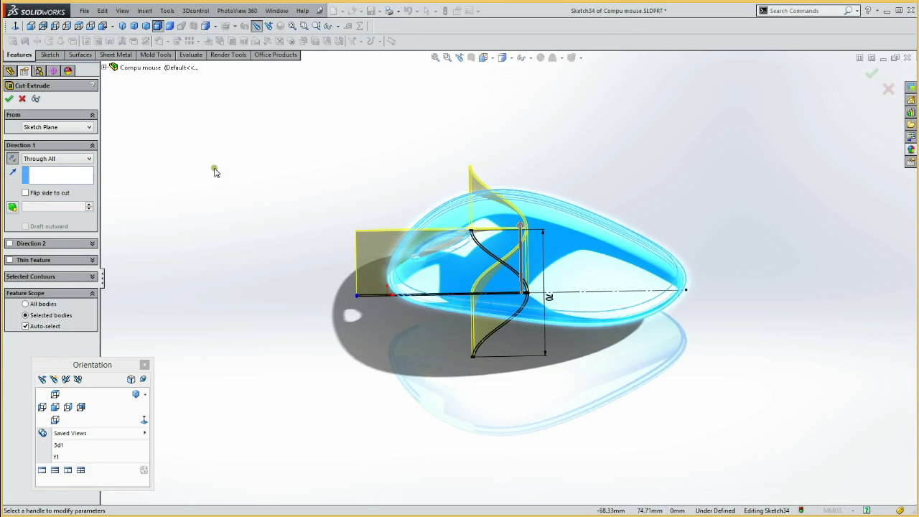
pyautogui.click(9, 99)
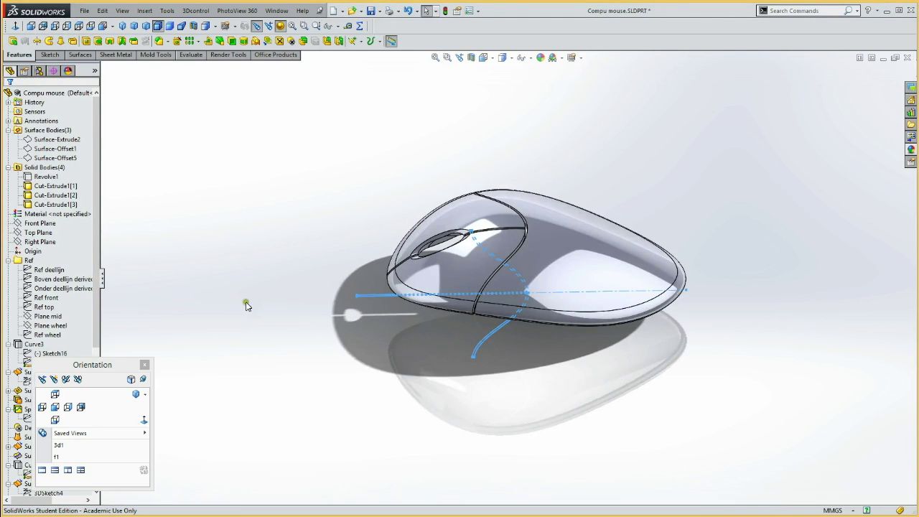
# Inspect the split mouse from several angles, then switch to the Top view.
pyautogui.moveTo(242, 237)
pyautogui.mouseDown(button='middle')
pyautogui.moveTo(293, 189)
pyautogui.moveTo(364, 324)
pyautogui.moveTo(380, 273)
pyautogui.moveTo(265, 229)
pyautogui.moveTo(297, 333)
pyautogui.mouseUp(button='middle')
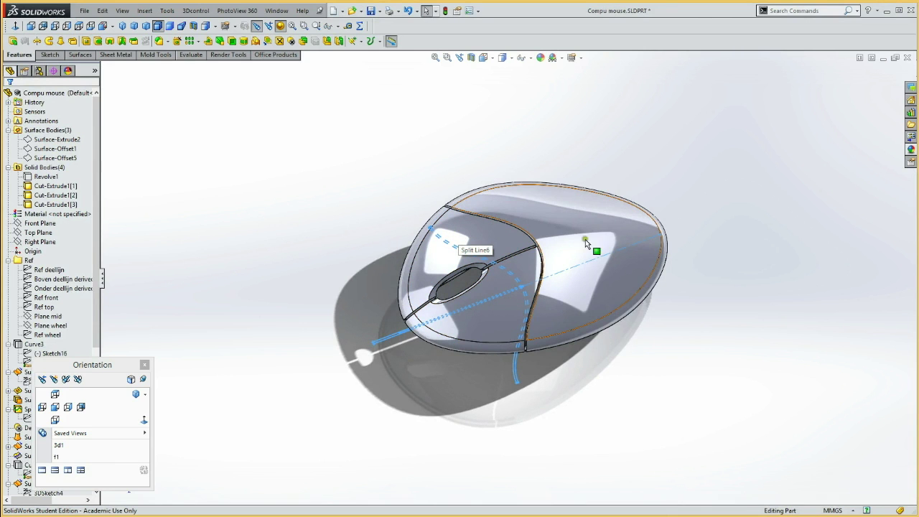
pyautogui.moveTo(262, 322)
pyautogui.mouseDown(button='middle')
pyautogui.moveTo(244, 240)
pyautogui.moveTo(254, 179)
pyautogui.moveTo(281, 158)
pyautogui.moveTo(262, 293)
pyautogui.moveTo(281, 283)
pyautogui.mouseUp(button='middle')
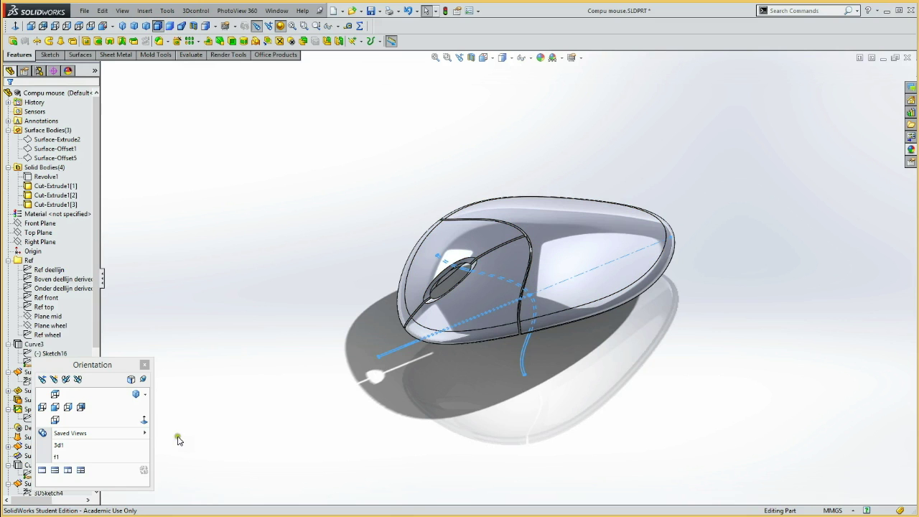
pyautogui.click(55, 394)
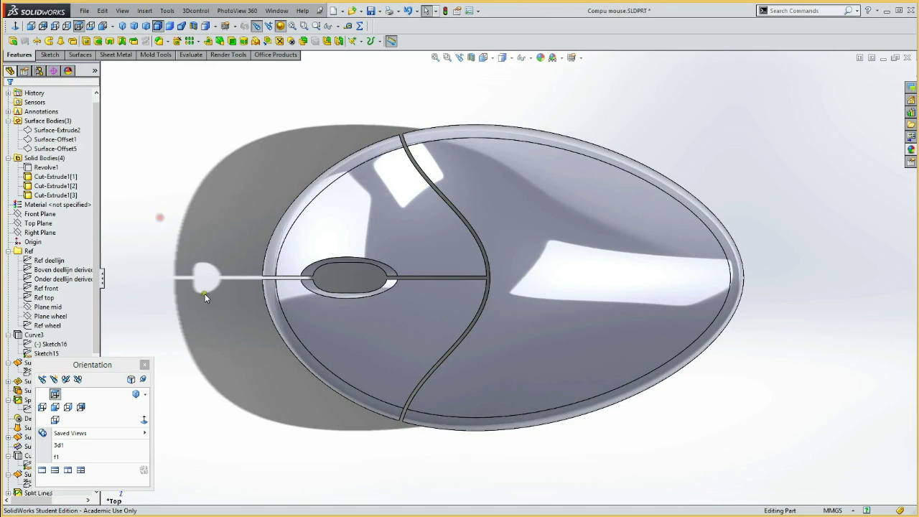
pyautogui.moveTo(115, 368); pyautogui.dragTo(190, 372)
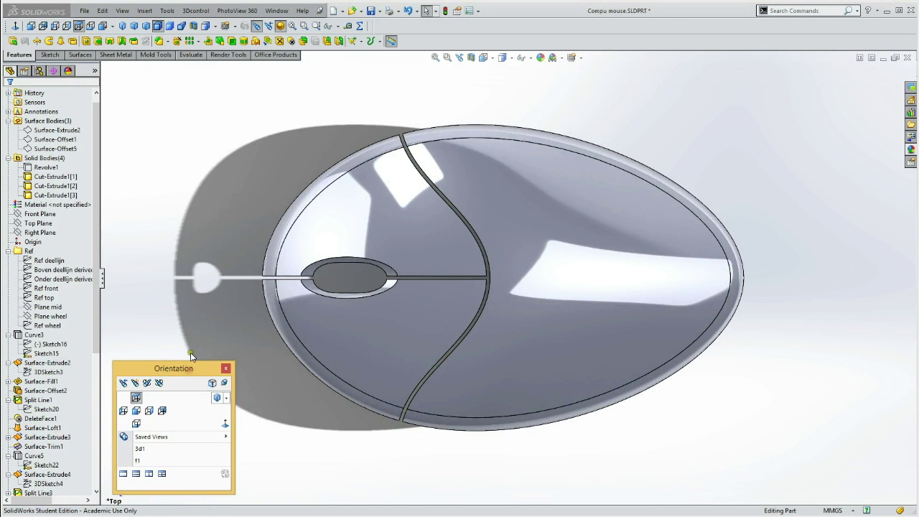
# Select the Top Plane in the FeatureManager tree.
pyautogui.click(95, 411)
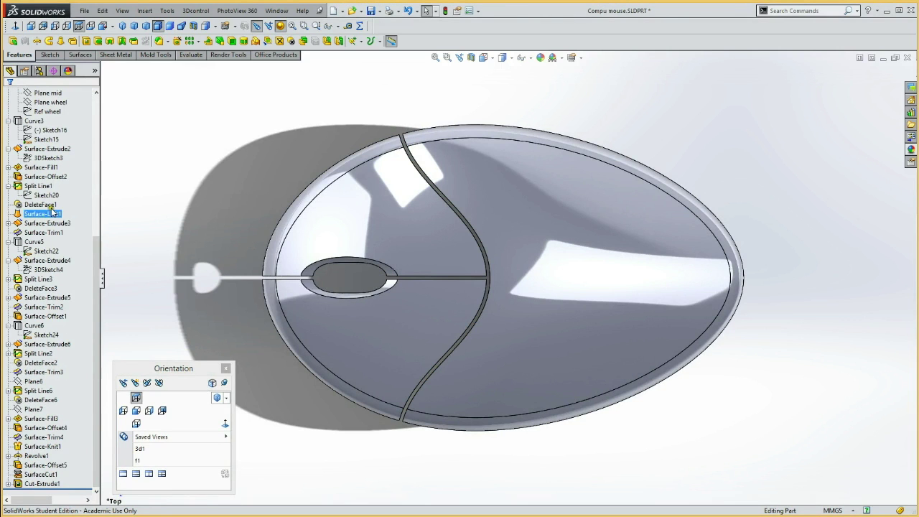
pyautogui.click(97, 129)
pyautogui.click(49, 234)
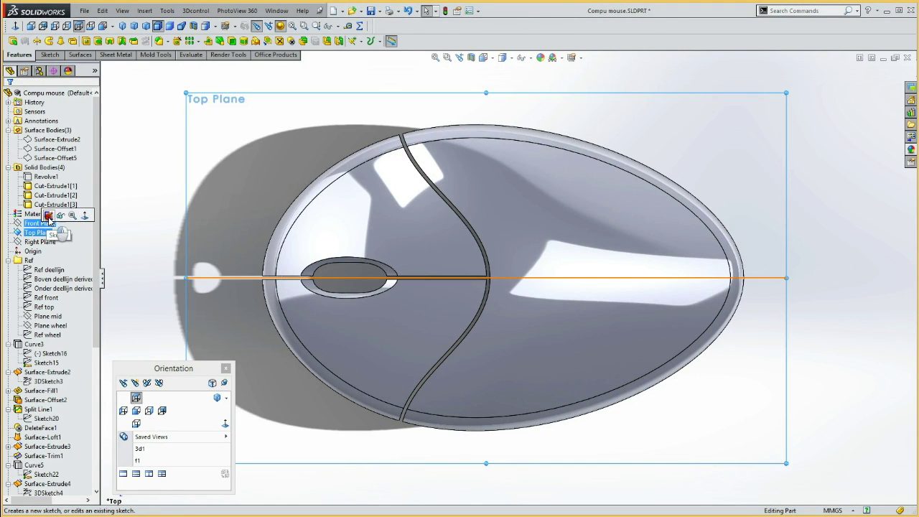
# Sketch on the Top Plane and convert the button-gap curve and Surface-Cut1 edges into it.
pyautogui.click(61, 224)
pyautogui.click(99, 391)
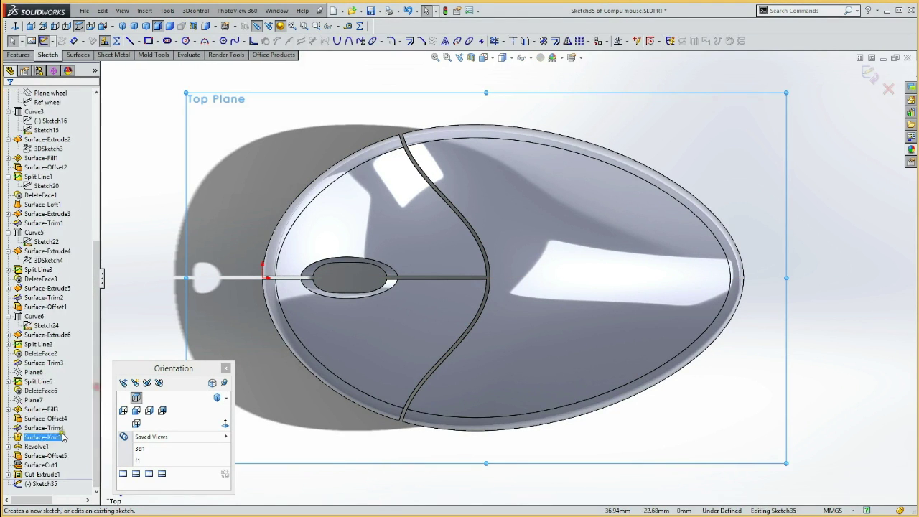
pyautogui.click(51, 484)
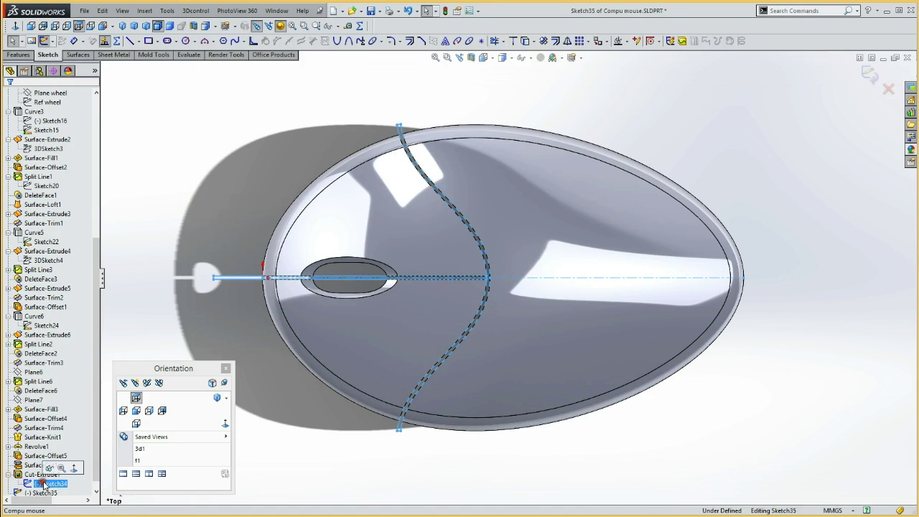
pyautogui.click(49, 468)
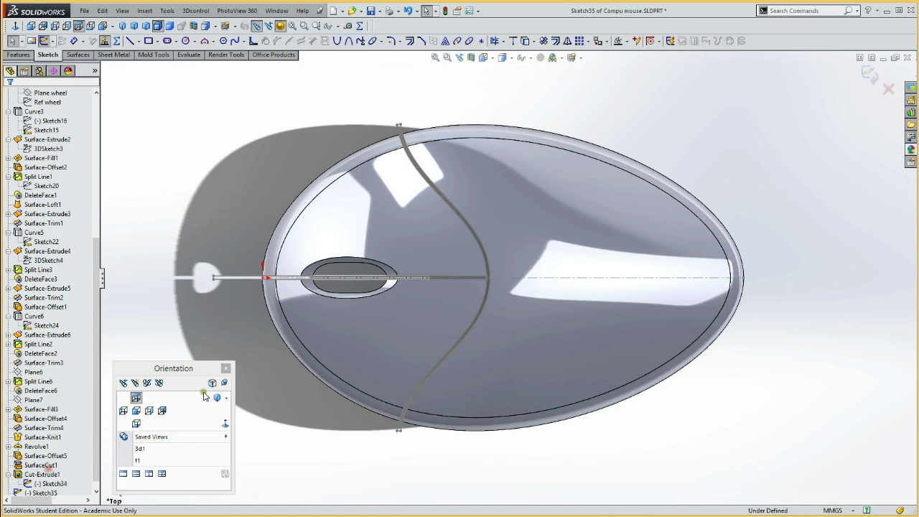
pyautogui.click(429, 371)
pyautogui.keyDown('ctrl'); pyautogui.click(439, 367); pyautogui.keyUp('ctrl')
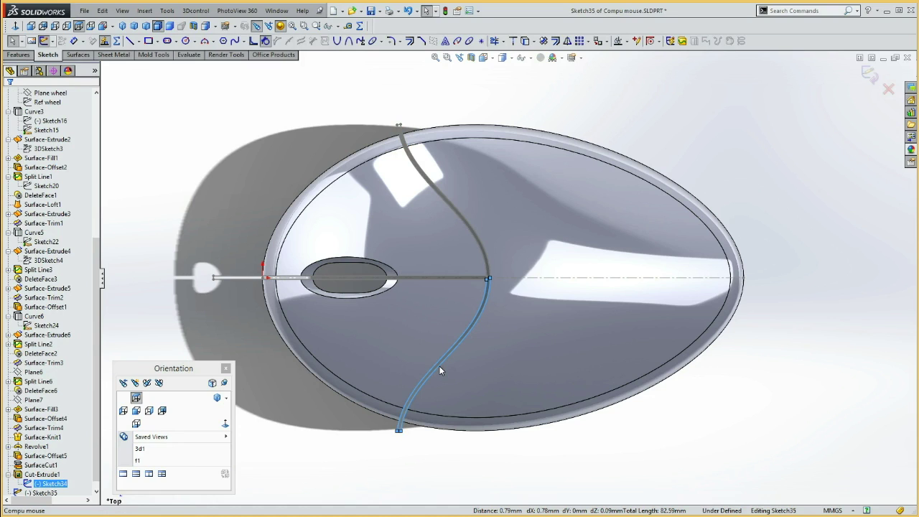
pyautogui.click(527, 41)
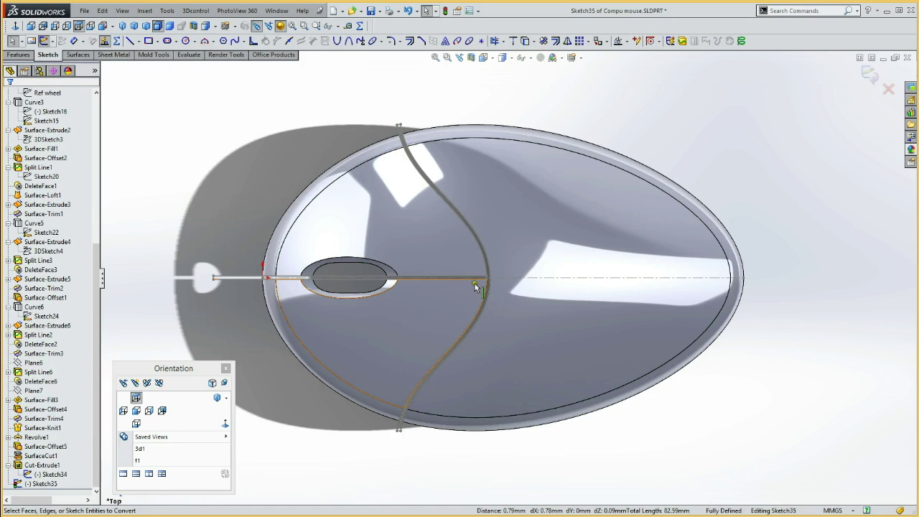
pyautogui.click(43, 456)
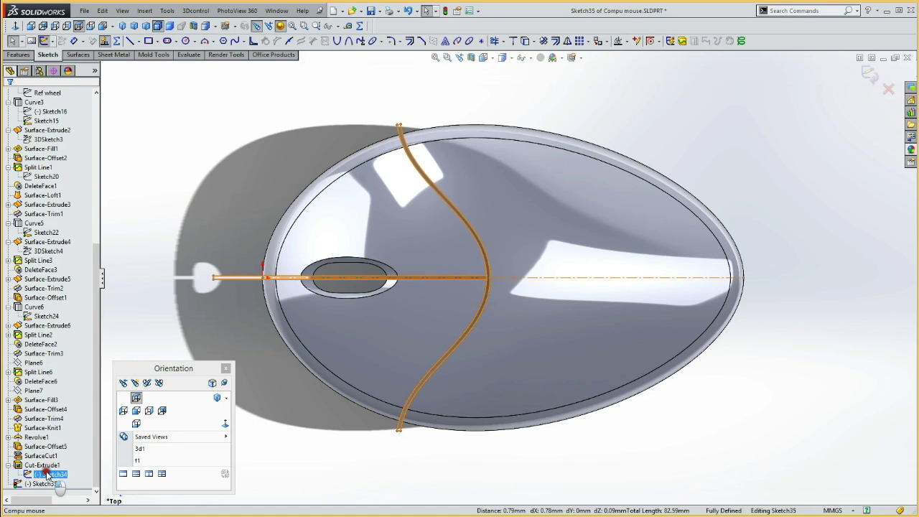
pyautogui.press('Return')
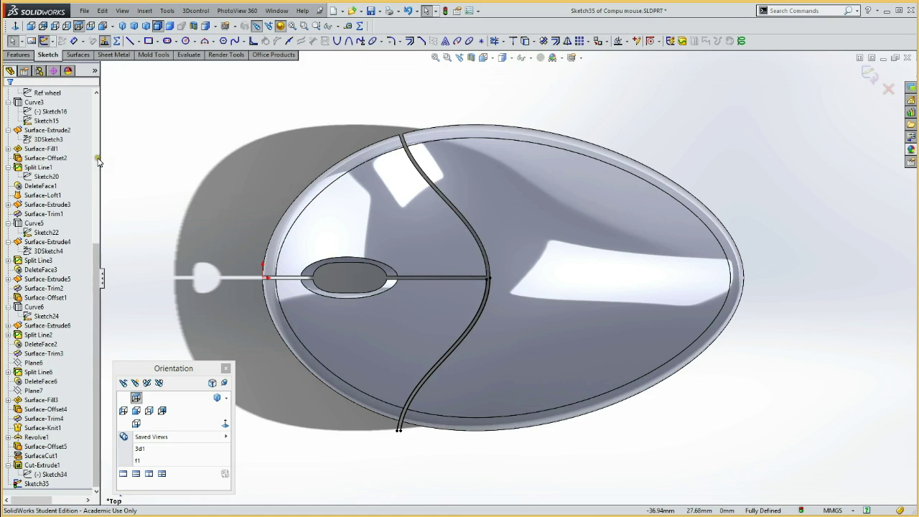
pyautogui.scroll(10, 97, 161)
# Hide the three Cut-Extrude1 bodies.
pyautogui.click(53, 186)
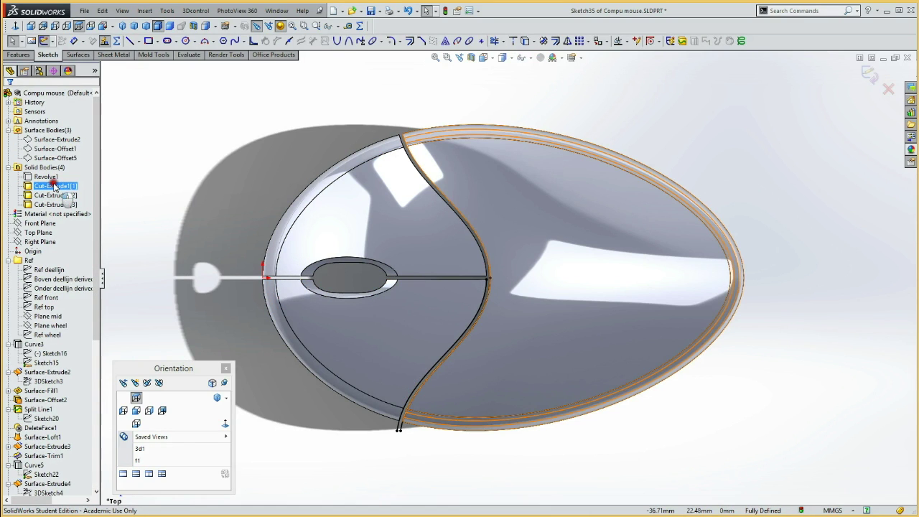
pyautogui.keyDown('shift'); pyautogui.click(56, 205); pyautogui.keyUp('shift')
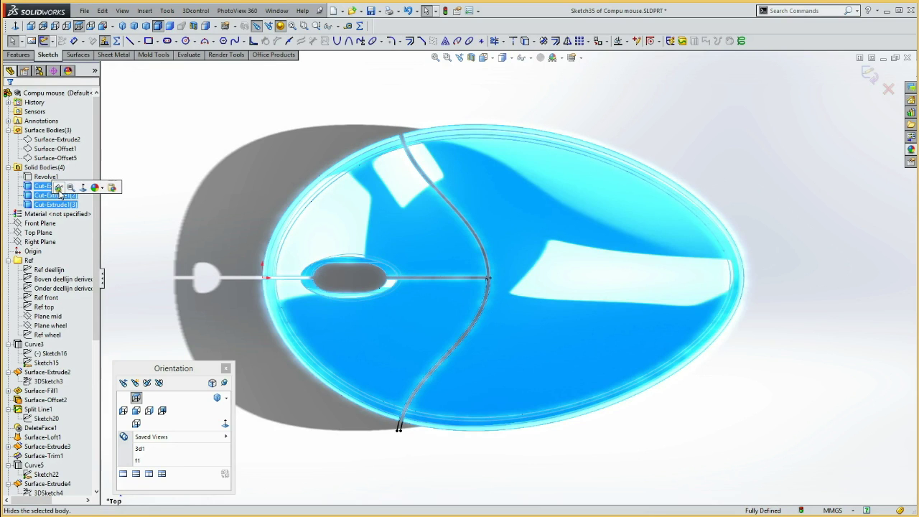
pyautogui.click(59, 187)
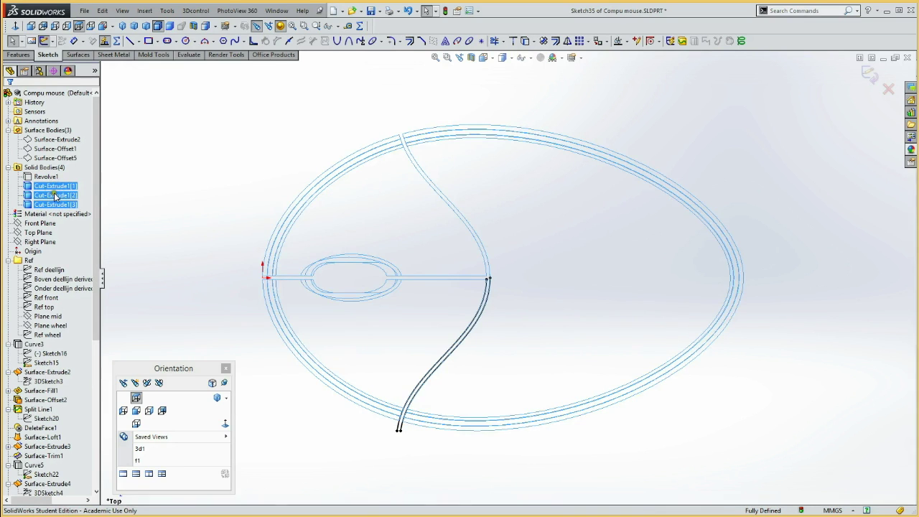
pyautogui.keyDown('ctrl'); pyautogui.click(43, 307); pyautogui.keyUp('ctrl')
pyautogui.press('Escape')
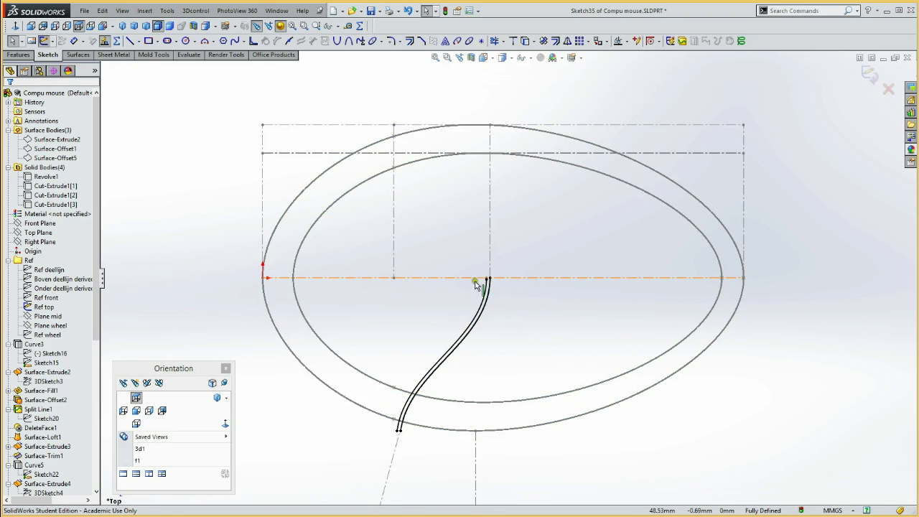
# Slide the spline end point down along the curve.
pyautogui.click(489, 280)
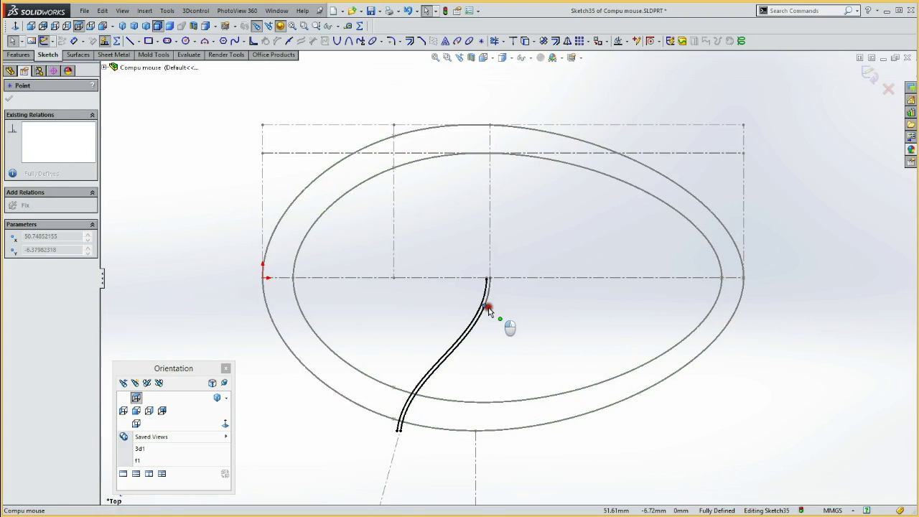
pyautogui.moveTo(487, 280); pyautogui.dragTo(475, 310)
pyautogui.click(437, 302)
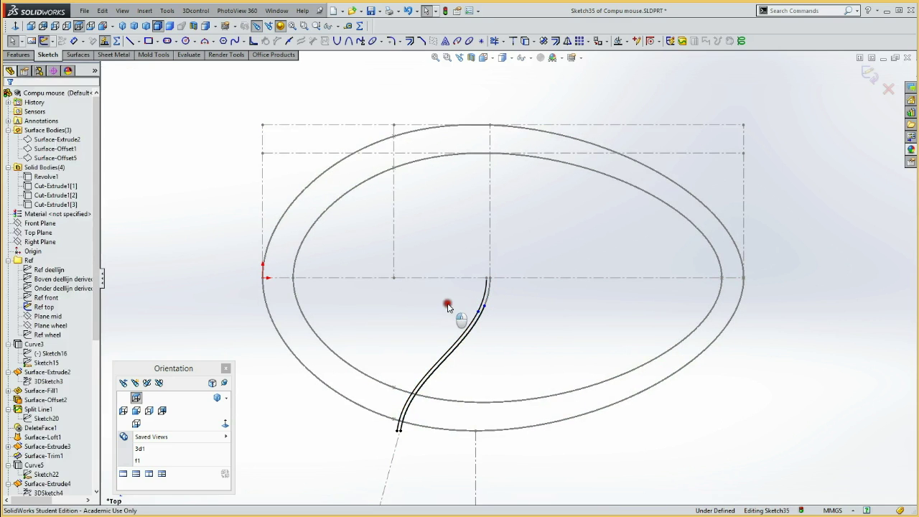
# Convert the Ref top centre line into the sketch, then hide the Ref top sketch.
pyautogui.click(456, 279)
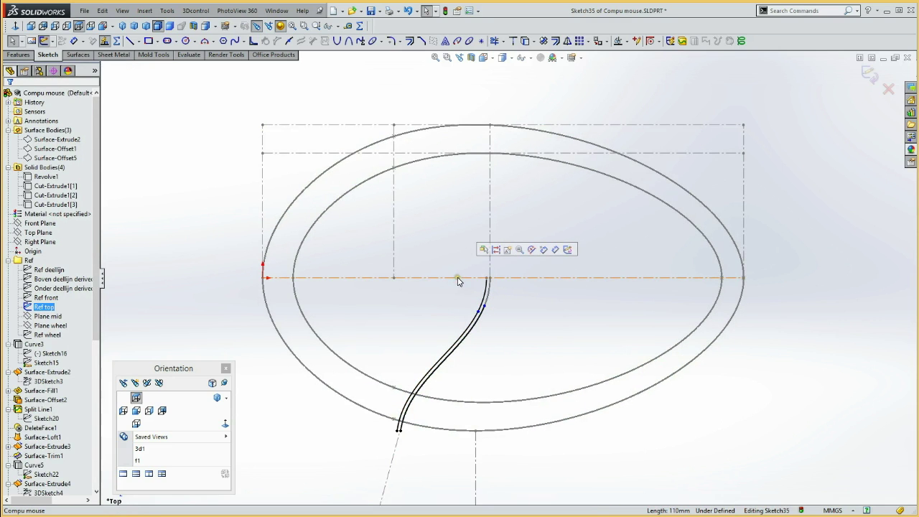
pyautogui.click(528, 41)
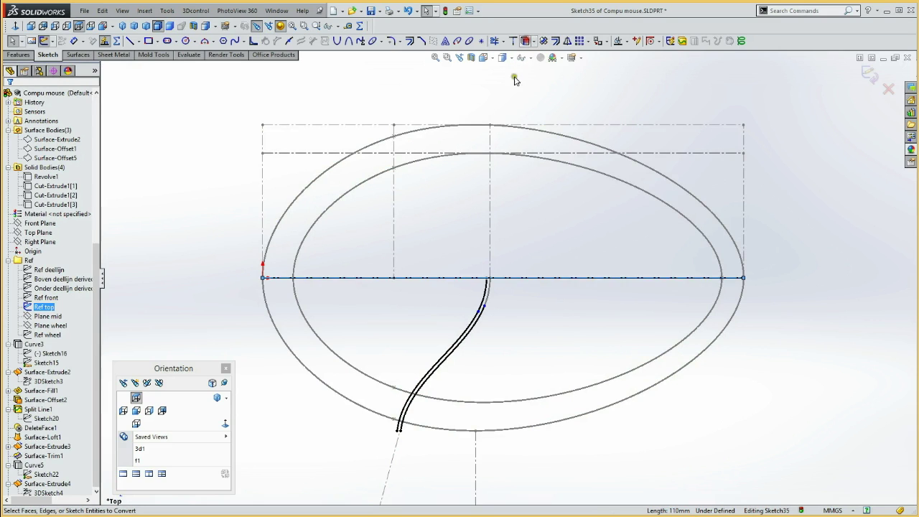
pyautogui.moveTo(409, 348); pyautogui.dragTo(388, 335, button='right')
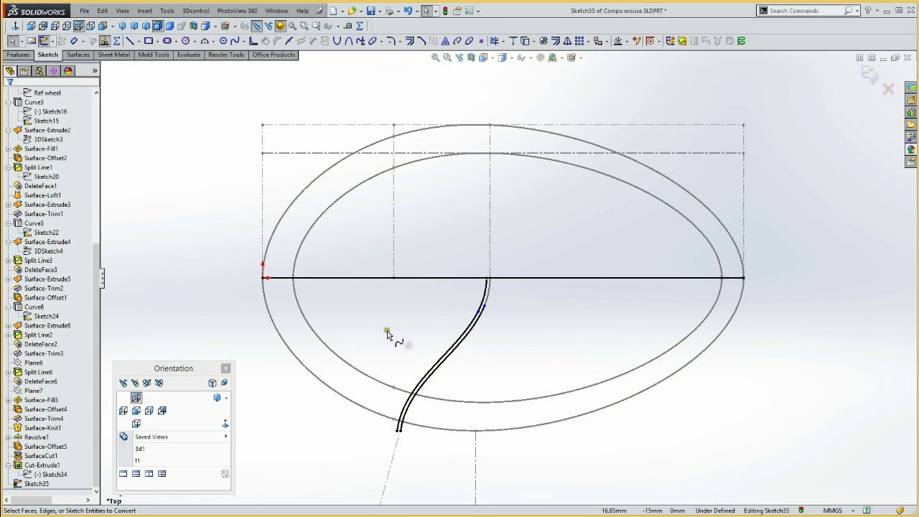
pyautogui.scroll(9, 90, 177)
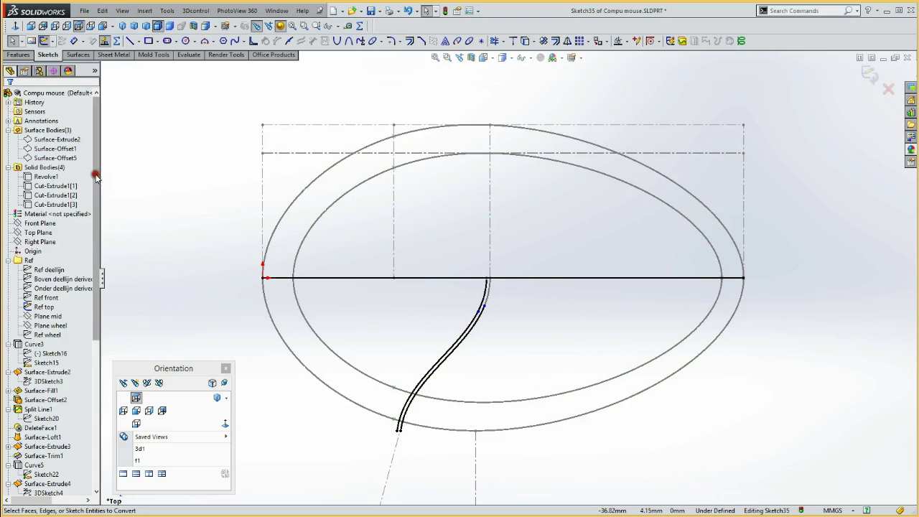
pyautogui.click(49, 306)
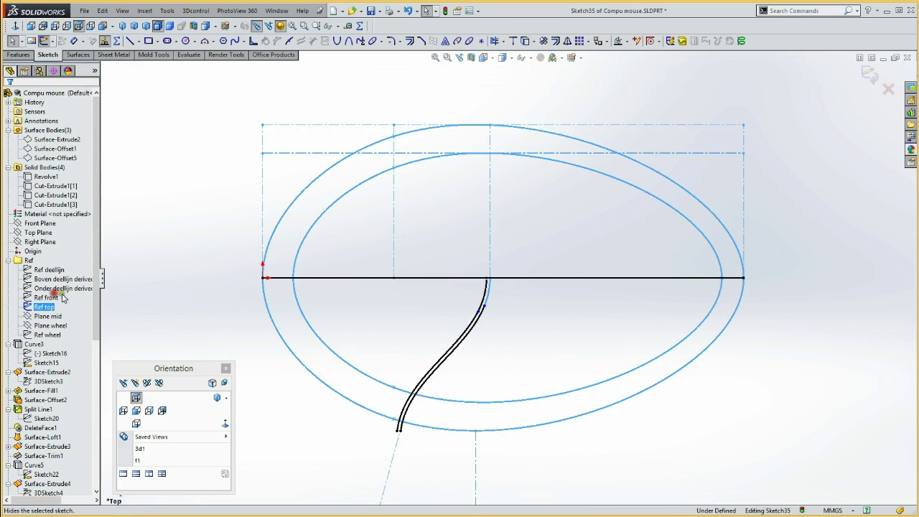
pyautogui.click(54, 296)
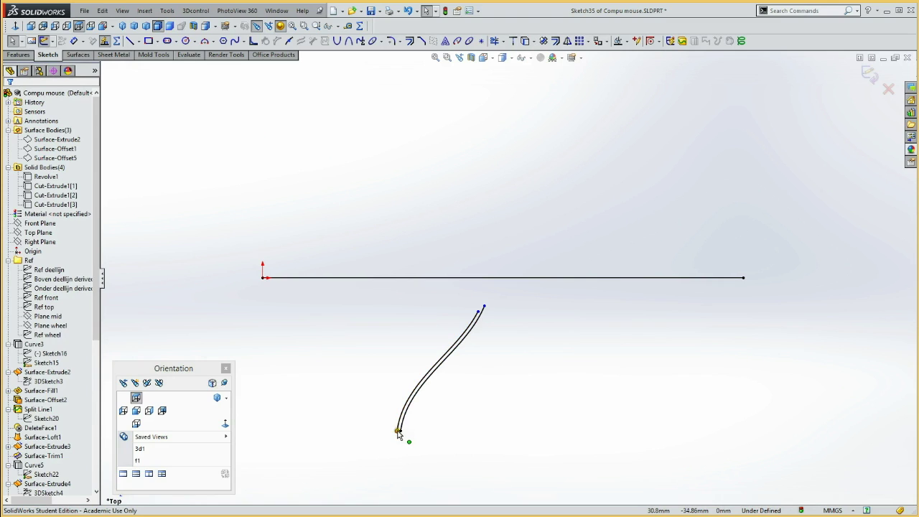
# Dimension the curve segment between its end points to 20 mm.
pyautogui.click(399, 431)
pyautogui.click(412, 395)
pyautogui.click(402, 339)
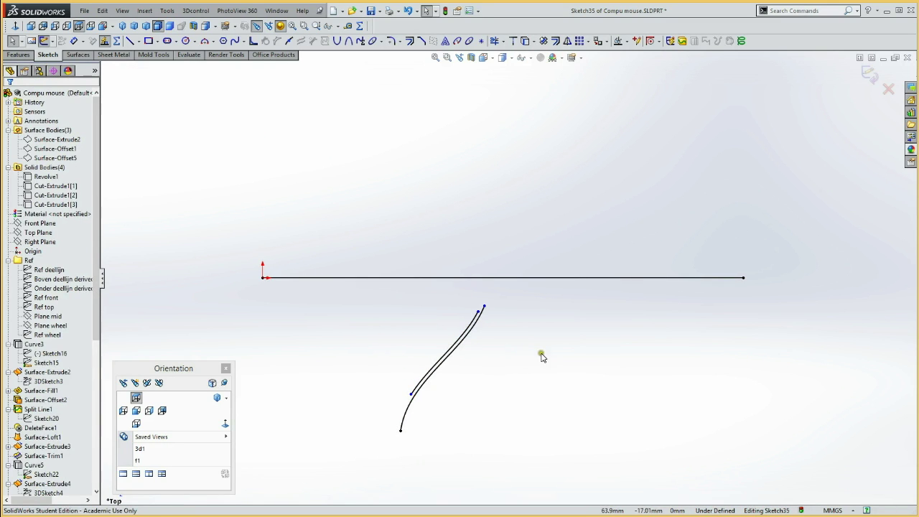
pyautogui.press('d')
pyautogui.click(479, 314)
pyautogui.click(411, 394)
pyautogui.click(431, 352)
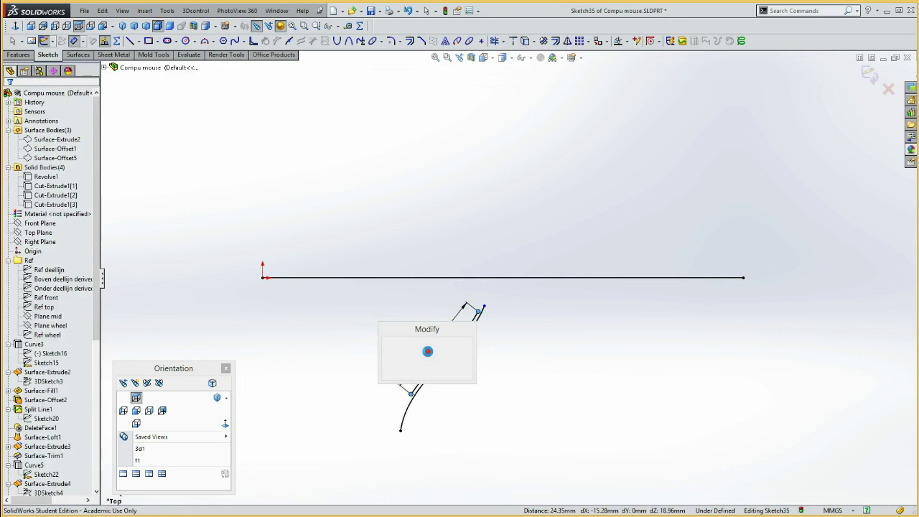
pyautogui.write('20')
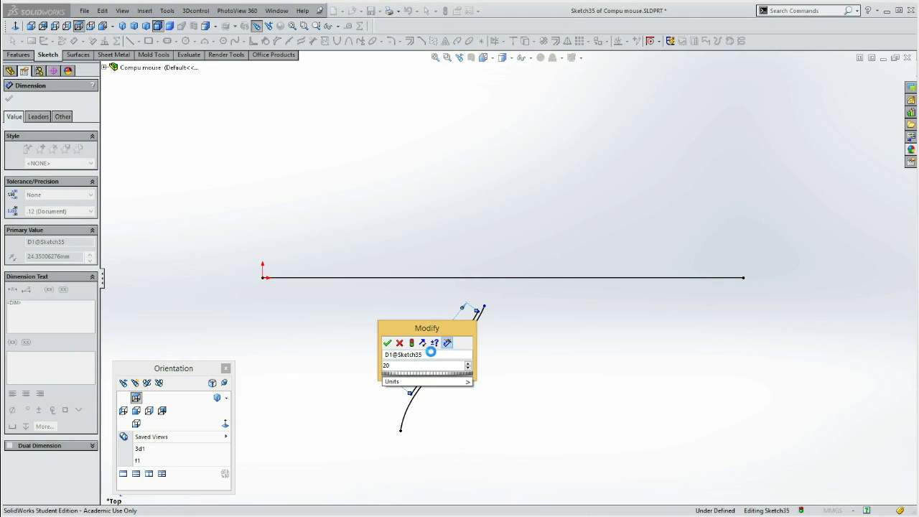
pyautogui.click(387, 342)
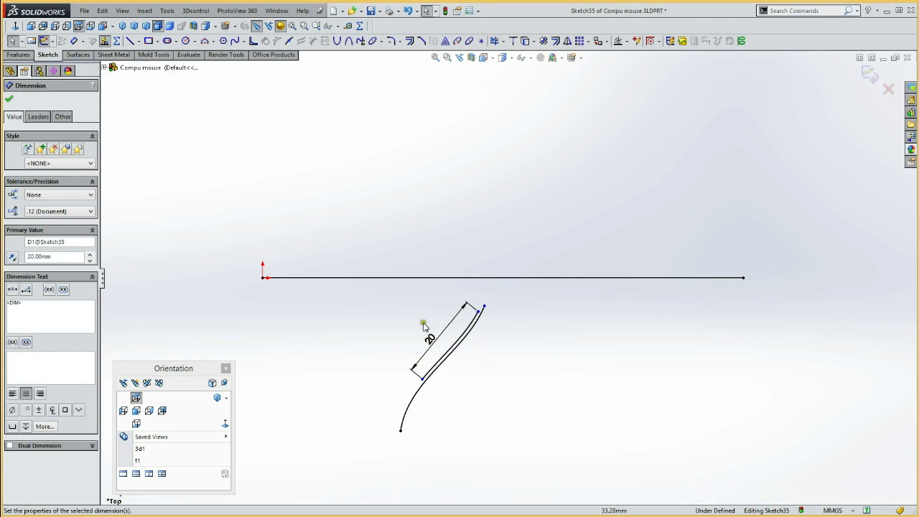
# Make the horizontal line construction and dimension the curve's upper end 16 mm from it.
pyautogui.click(500, 278)
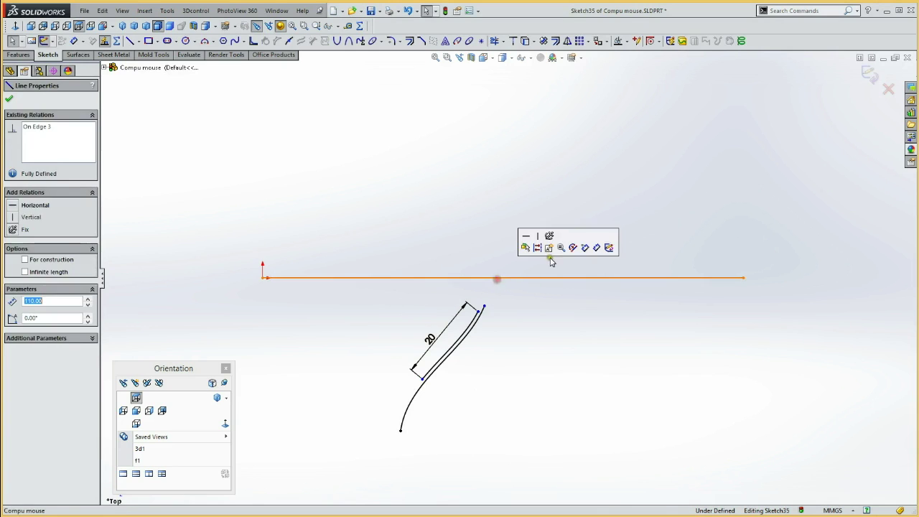
pyautogui.click(540, 248)
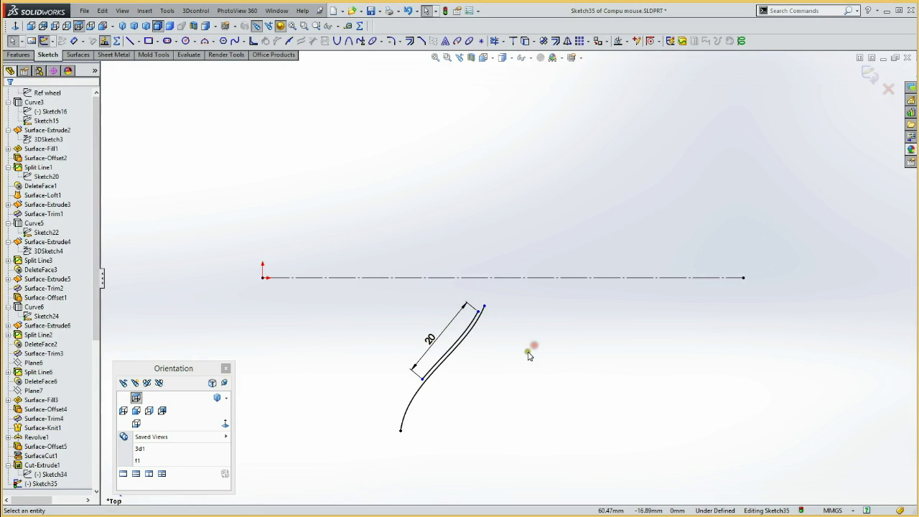
pyautogui.press('d')
pyautogui.click(478, 310)
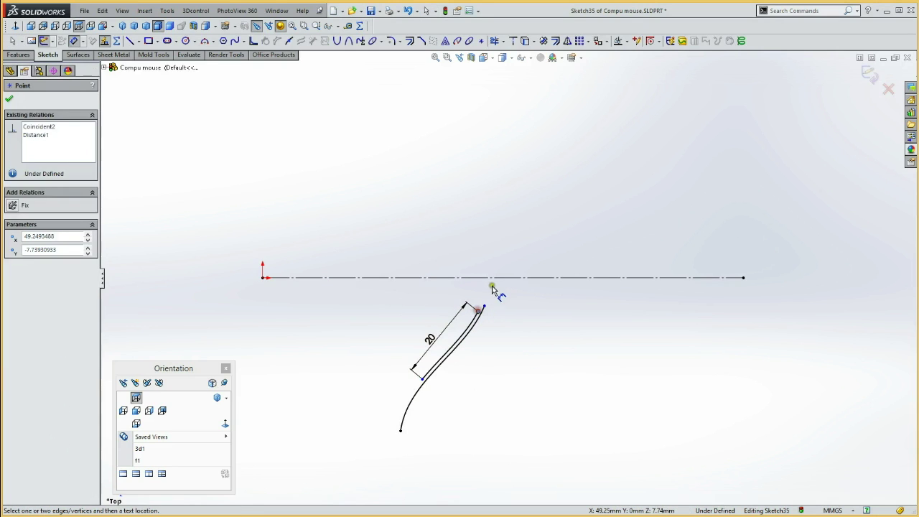
pyautogui.click(494, 278)
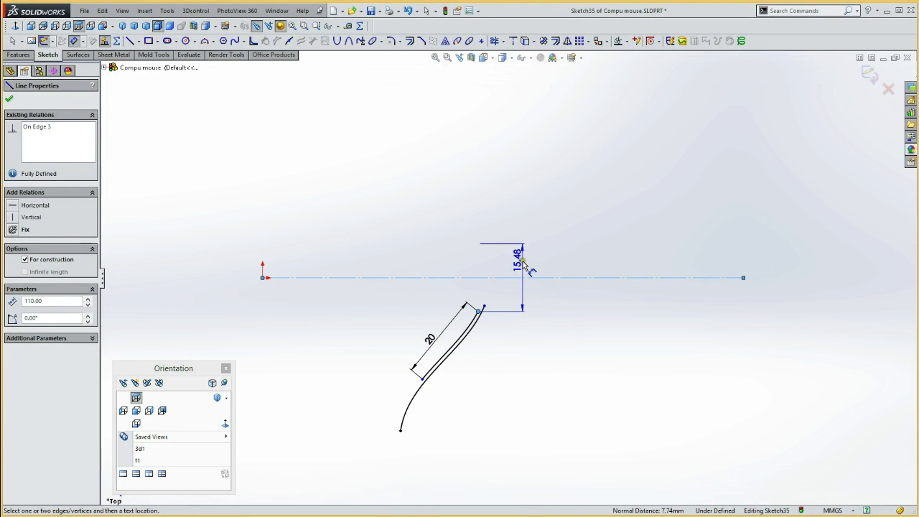
pyautogui.click(525, 264)
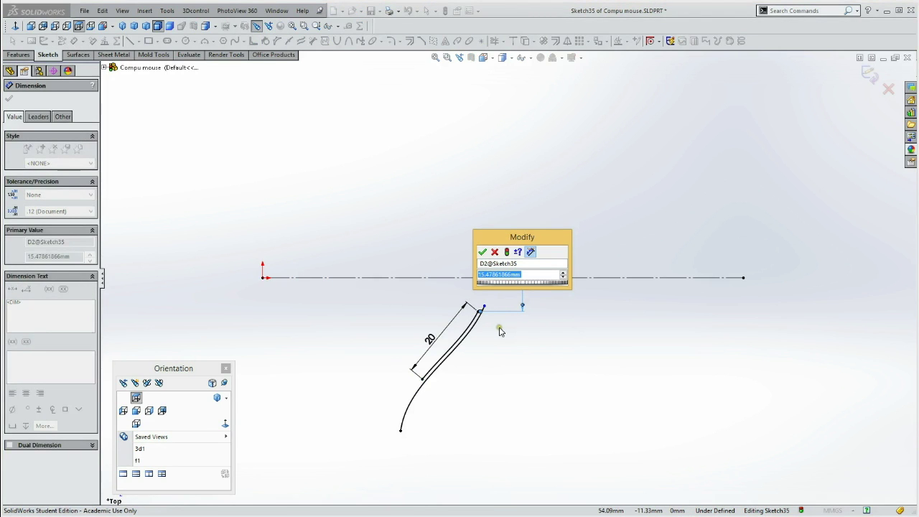
pyautogui.write('16')
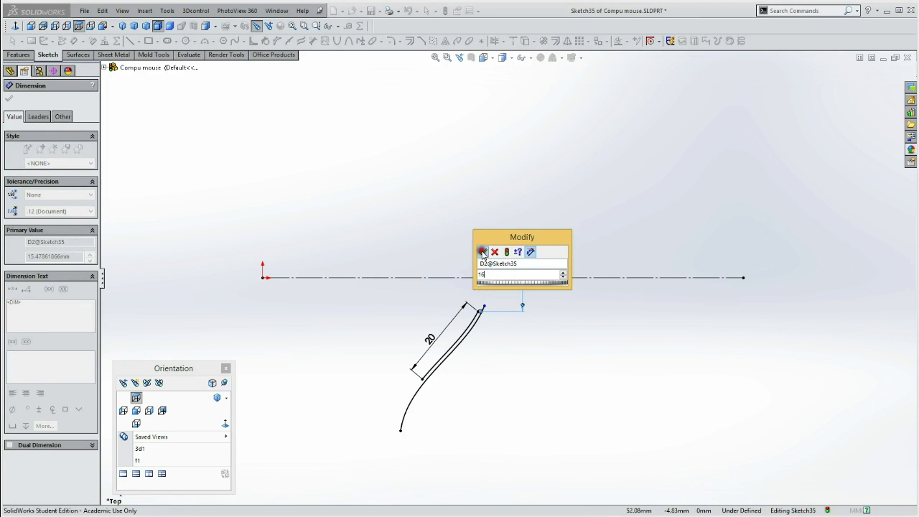
pyautogui.click(482, 253)
pyautogui.click(499, 340)
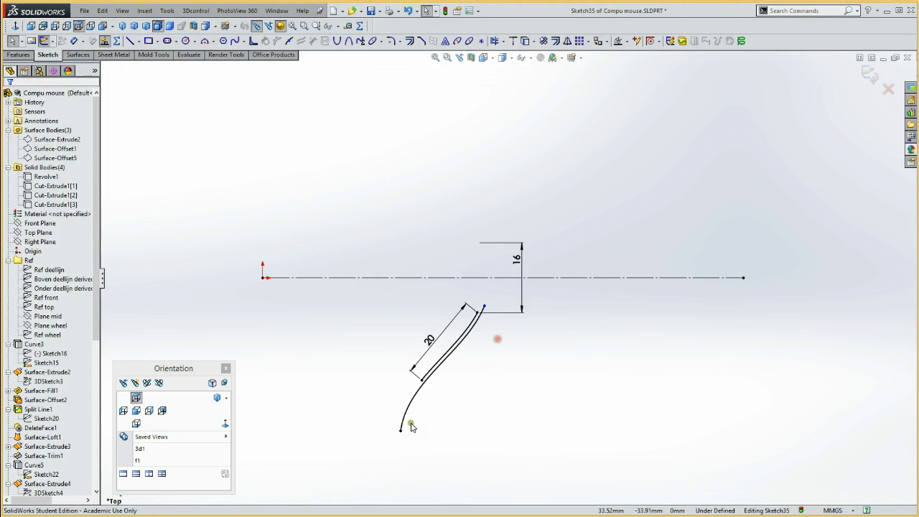
# Add a short line at the curve's lower end and merge its endpoints.
pyautogui.moveTo(330, 267); pyautogui.dragTo(554, 476)
pyautogui.press('Escape')
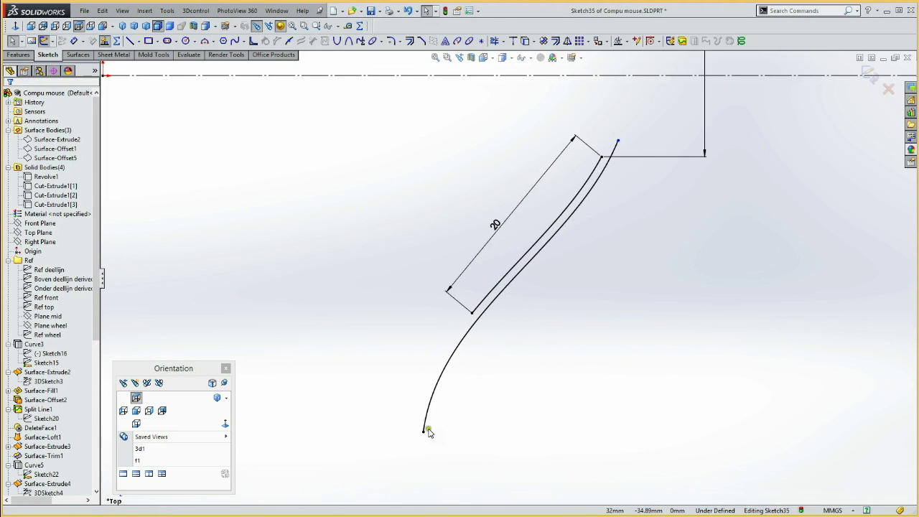
pyautogui.moveTo(423, 432); pyautogui.dragTo(473, 326)
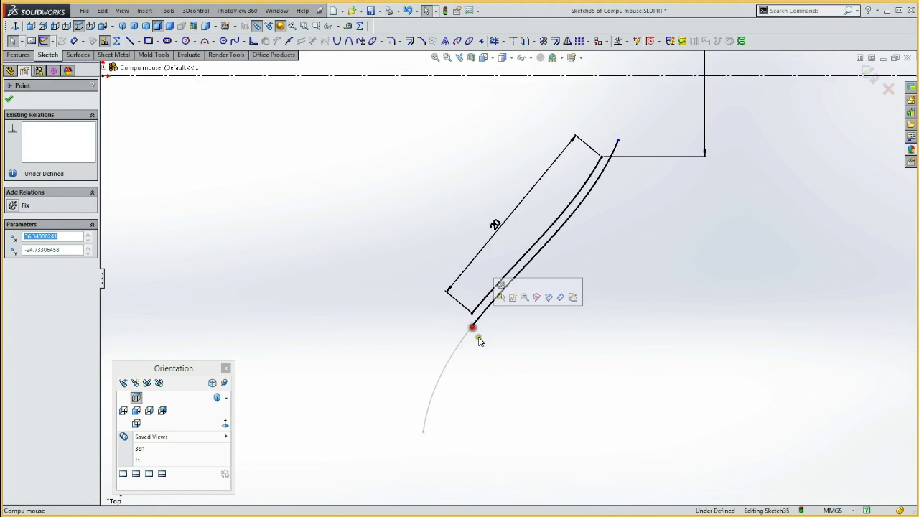
pyautogui.click(499, 348)
pyautogui.press('l')
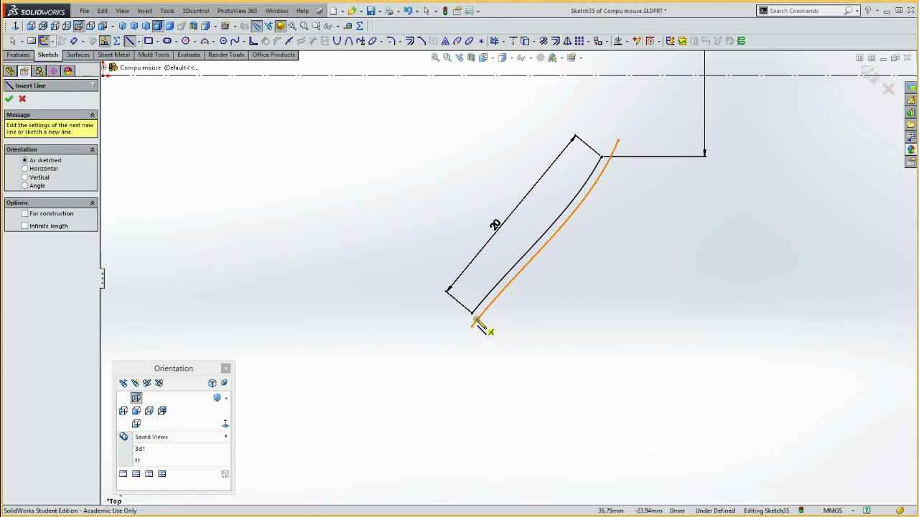
pyautogui.click(473, 315)
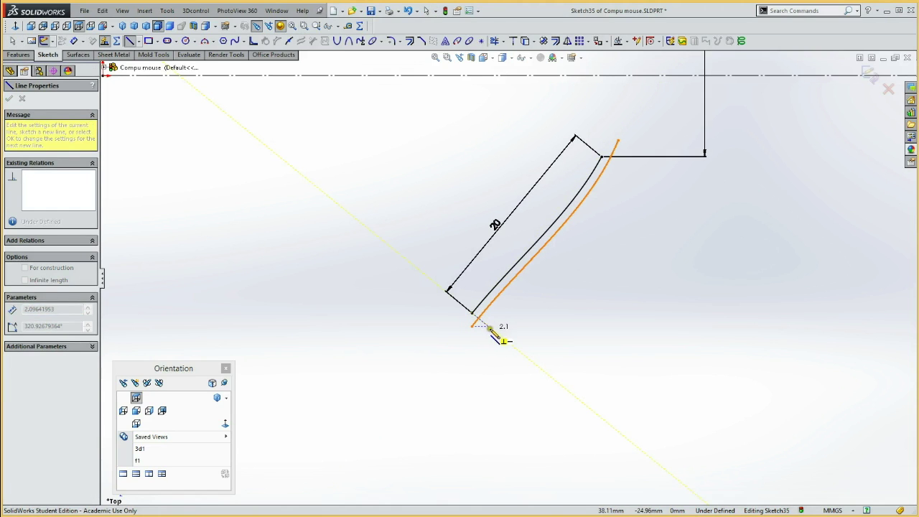
pyautogui.click(493, 331)
pyautogui.press('Escape')
pyautogui.click(493, 330)
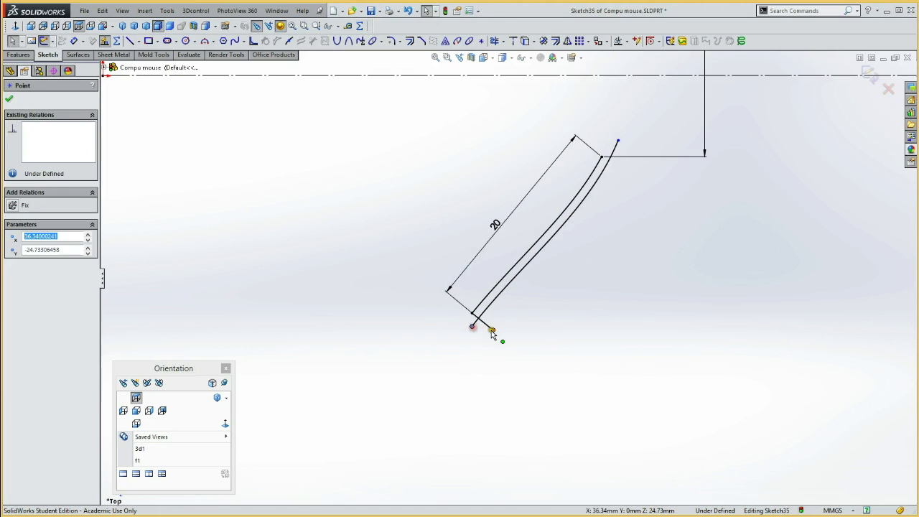
pyautogui.keyDown('ctrl'); pyautogui.click(472, 326); pyautogui.keyUp('ctrl')
pyautogui.click(557, 287)
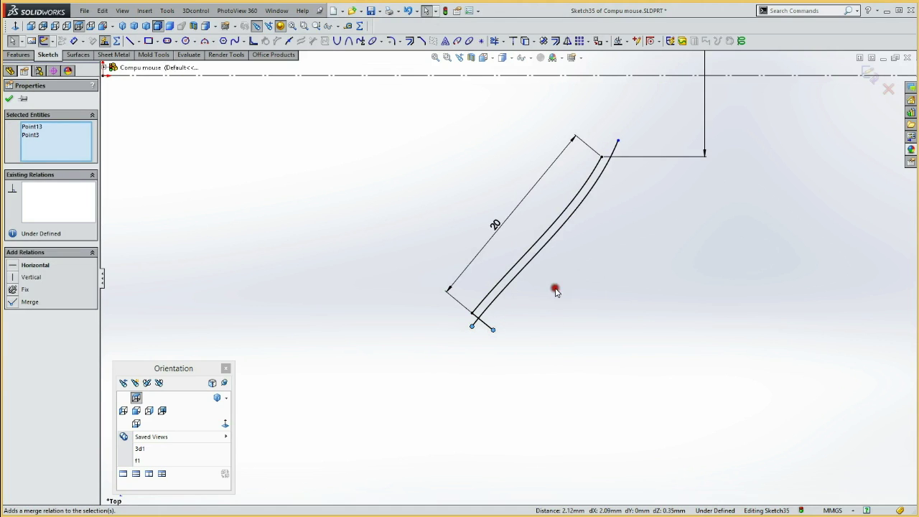
# Add a short line at the curve's upper end and merge its endpoints.
pyautogui.press('l')
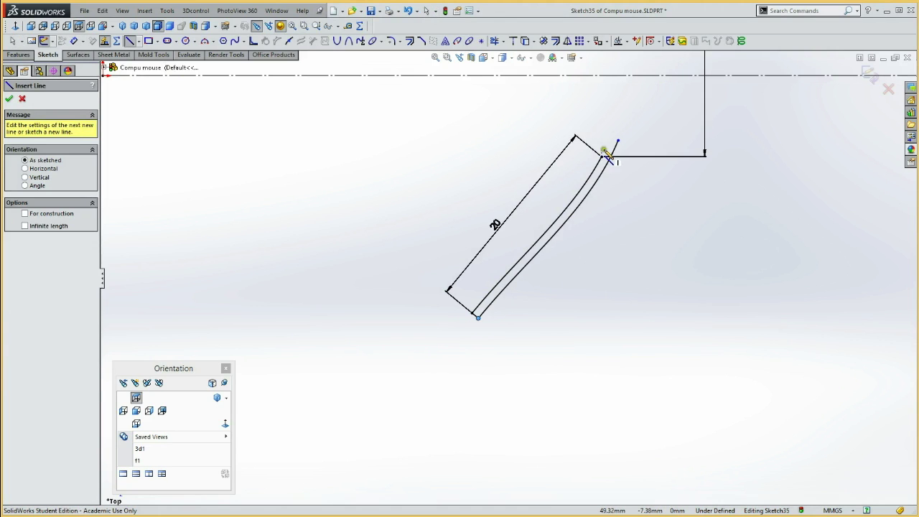
pyautogui.click(603, 157)
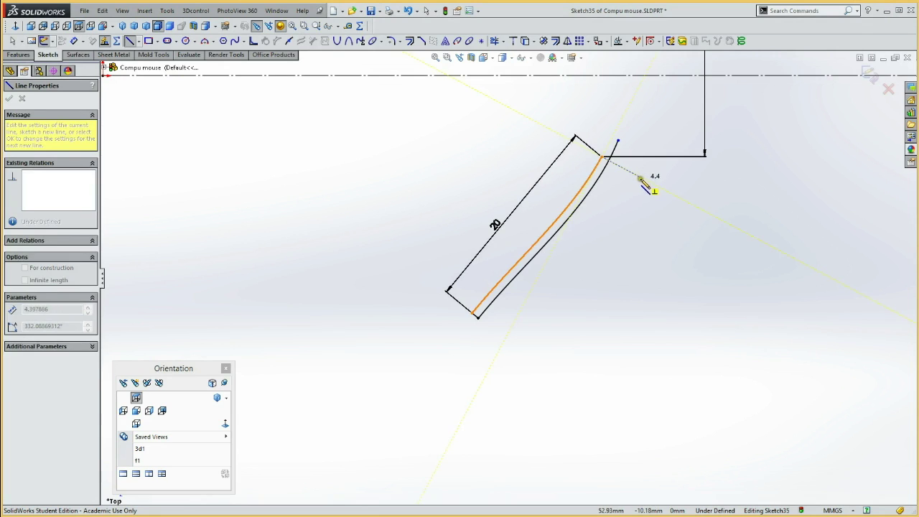
pyautogui.click(643, 181)
pyautogui.press('Escape')
pyautogui.click(643, 179)
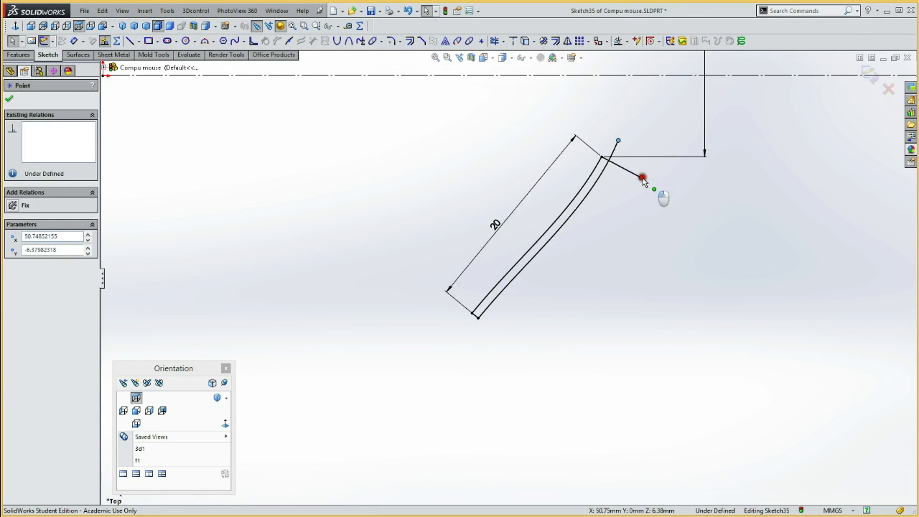
pyautogui.keyDown('ctrl'); pyautogui.click(705, 153); pyautogui.keyUp('ctrl')
pyautogui.click(697, 140)
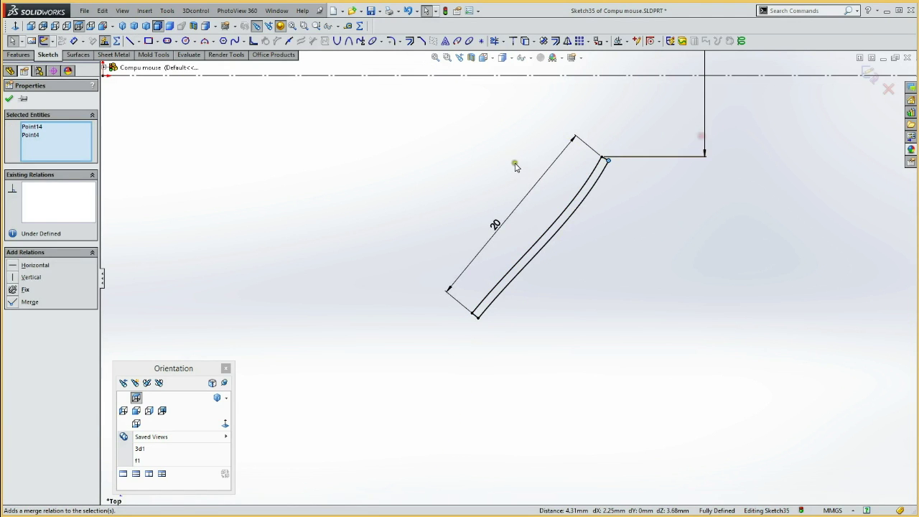
pyautogui.click(478, 161)
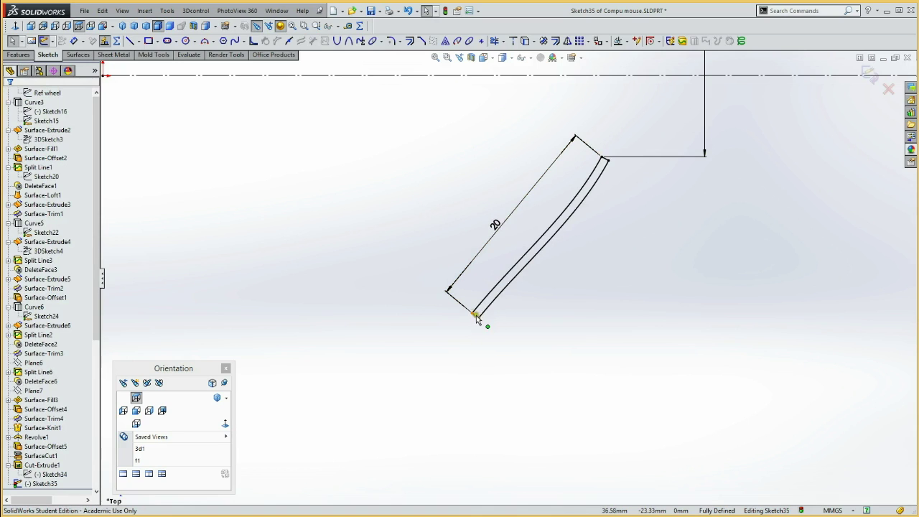
# Make the end lines and curves construction, then draw a closed four-sided outline around them.
pyautogui.moveTo(440, 334); pyautogui.dragTo(626, 140)
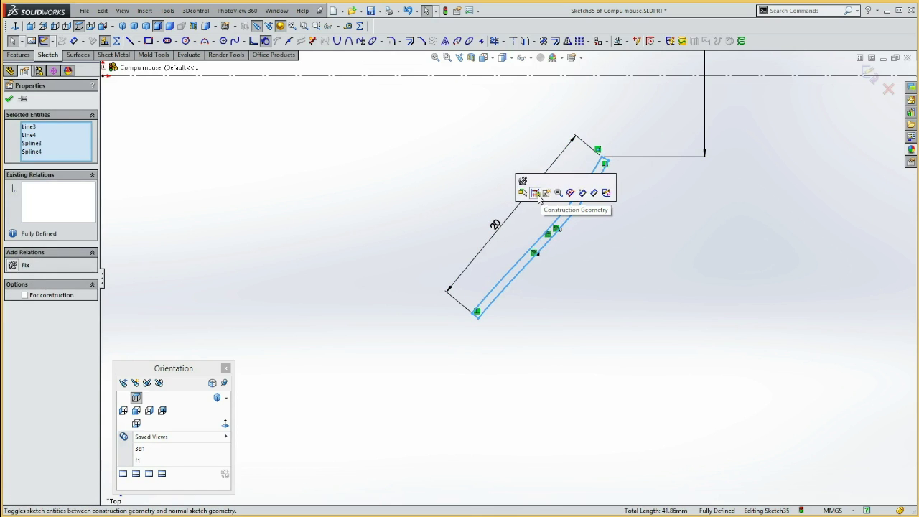
pyautogui.click(535, 193)
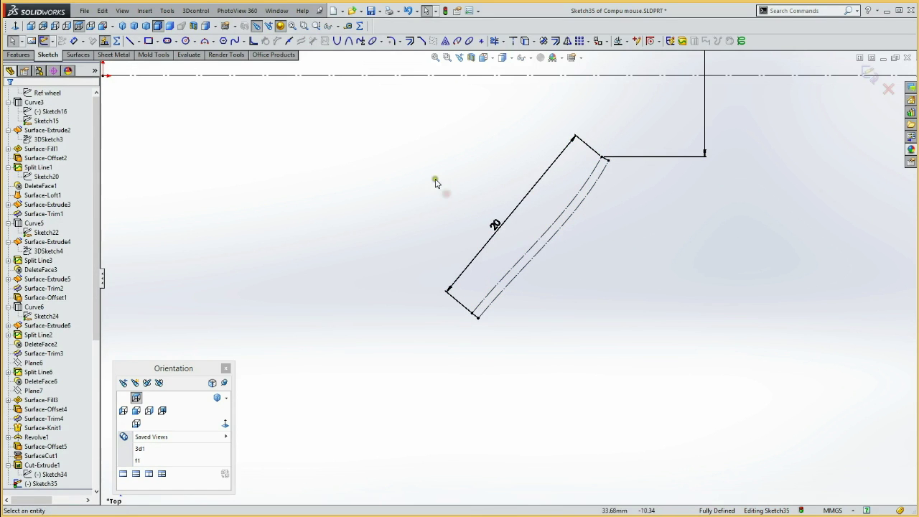
pyautogui.press('l')
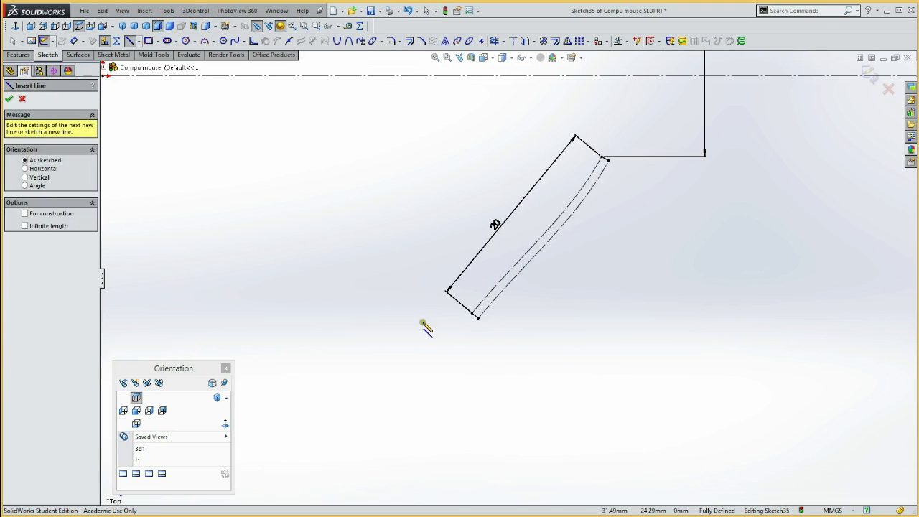
pyautogui.click(427, 308)
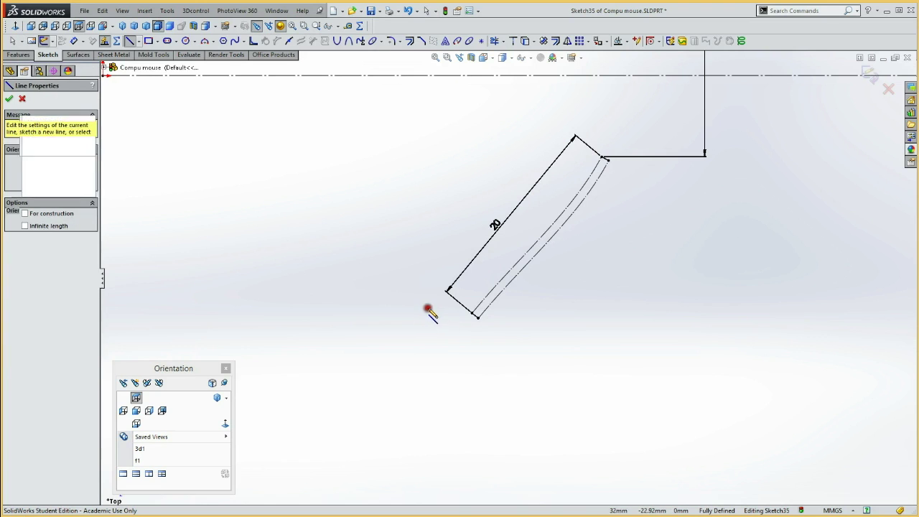
pyautogui.click(479, 354)
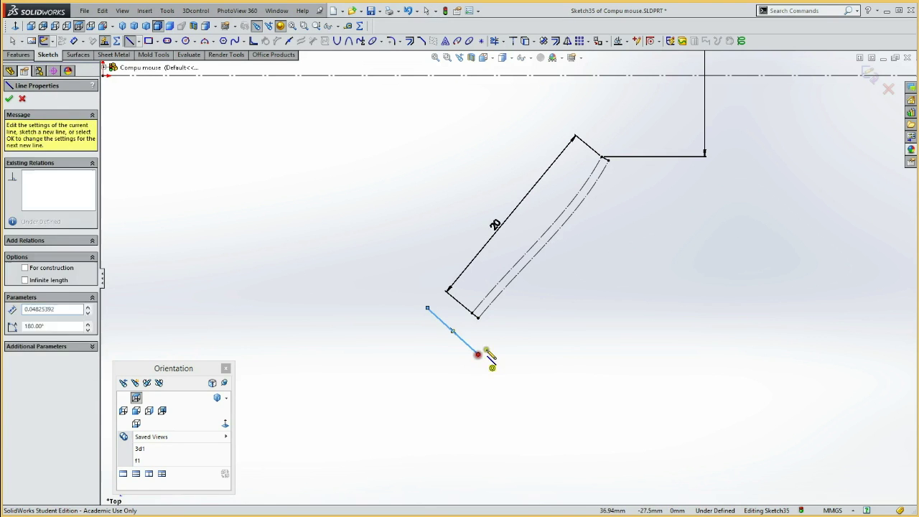
pyautogui.click(660, 186)
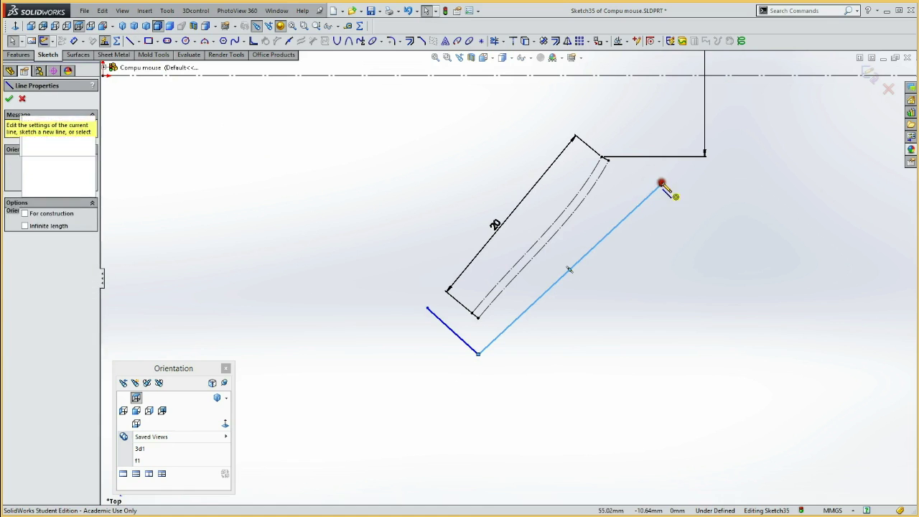
pyautogui.click(608, 120)
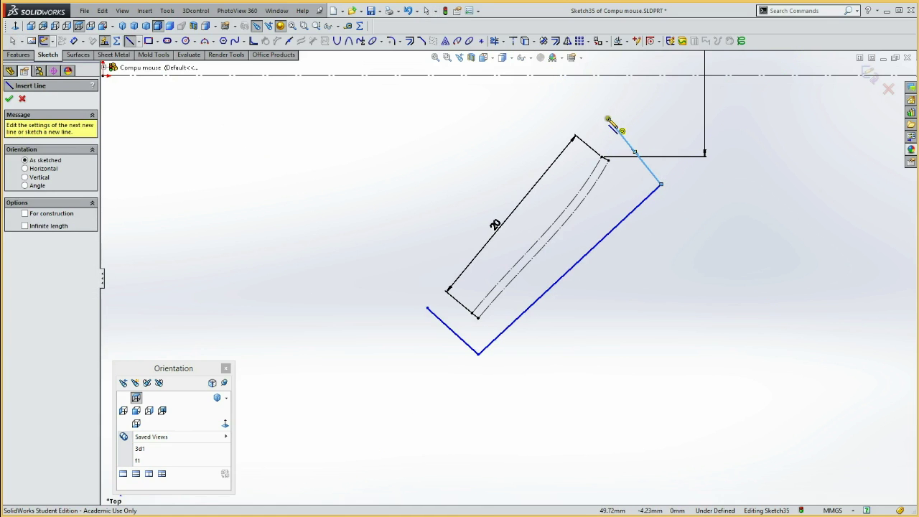
pyautogui.click(427, 309)
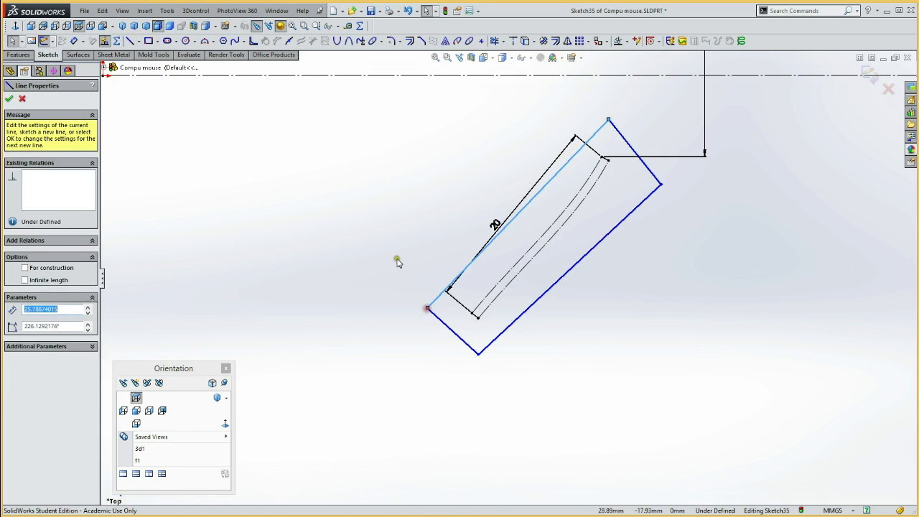
pyautogui.press('Escape')
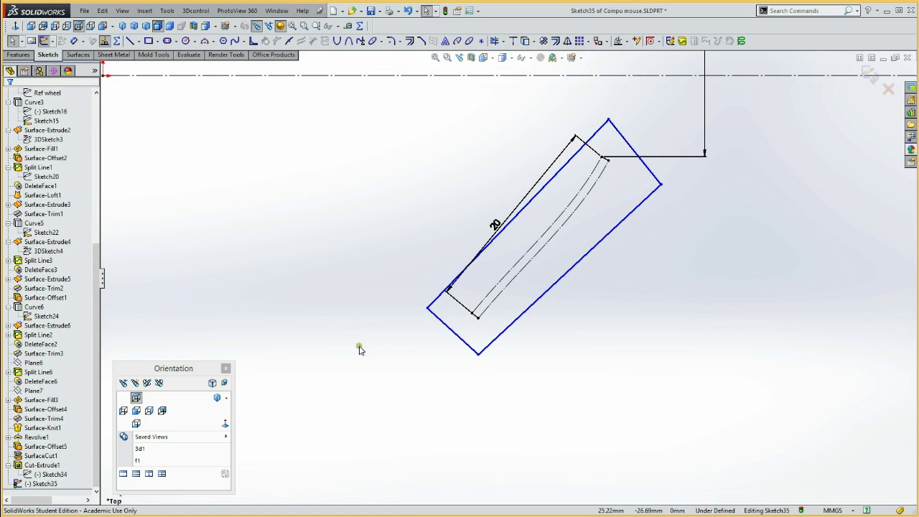
# Make the outline's two short edges collinear with the short end lines.
pyautogui.scroll(-1, 363, 353)
pyautogui.scroll(-1, 369, 352)
pyautogui.scroll(-1, 366, 330)
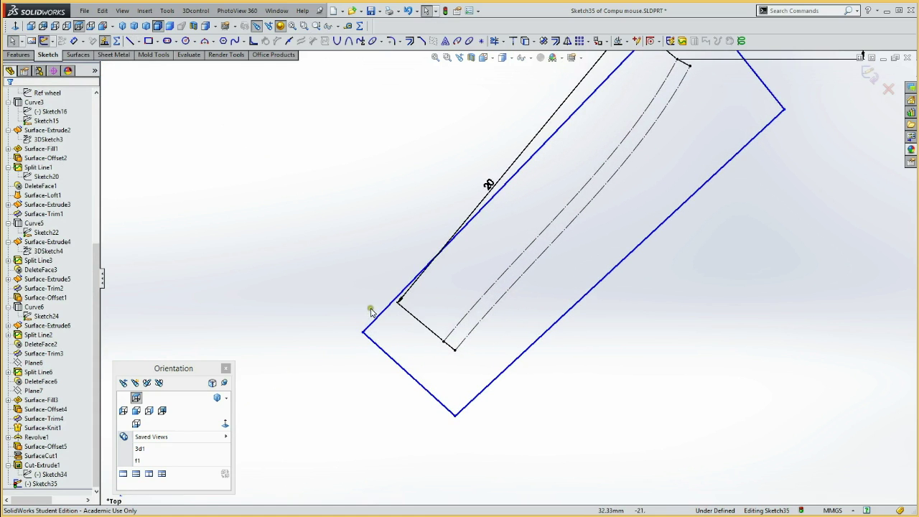
pyautogui.keyDown('ctrl'); pyautogui.moveTo(362, 295); pyautogui.dragTo(309, 359, button='middle'); pyautogui.keyUp('ctrl')
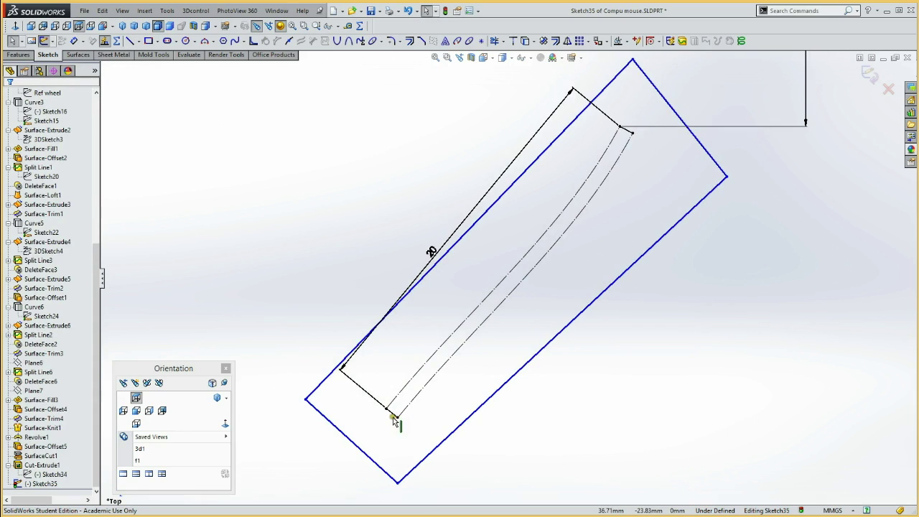
pyautogui.moveTo(392, 416); pyautogui.dragTo(396, 416)
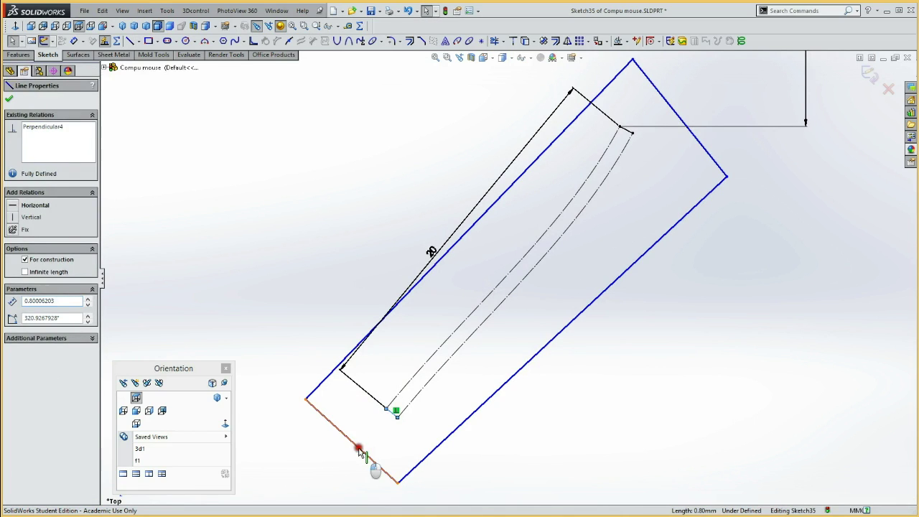
pyautogui.keyDown('ctrl'); pyautogui.click(363, 451); pyautogui.keyUp('ctrl')
pyautogui.click(411, 406)
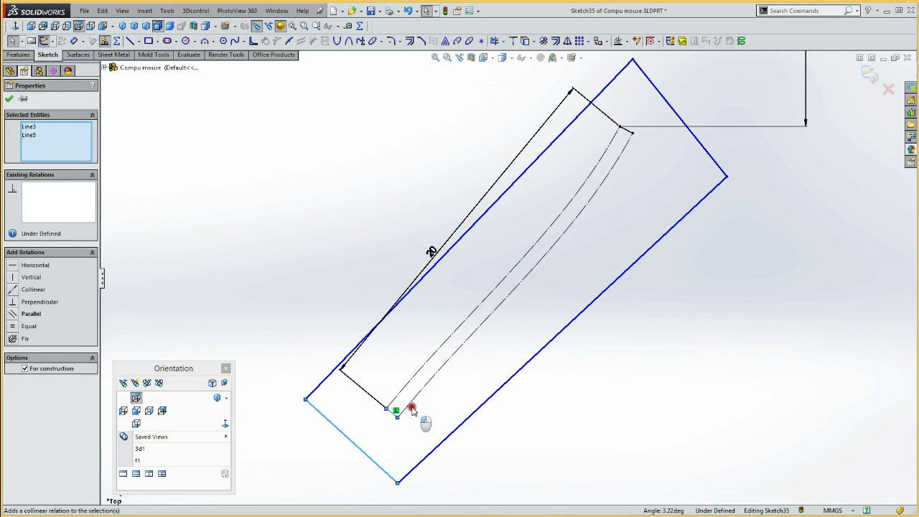
pyautogui.click(625, 132)
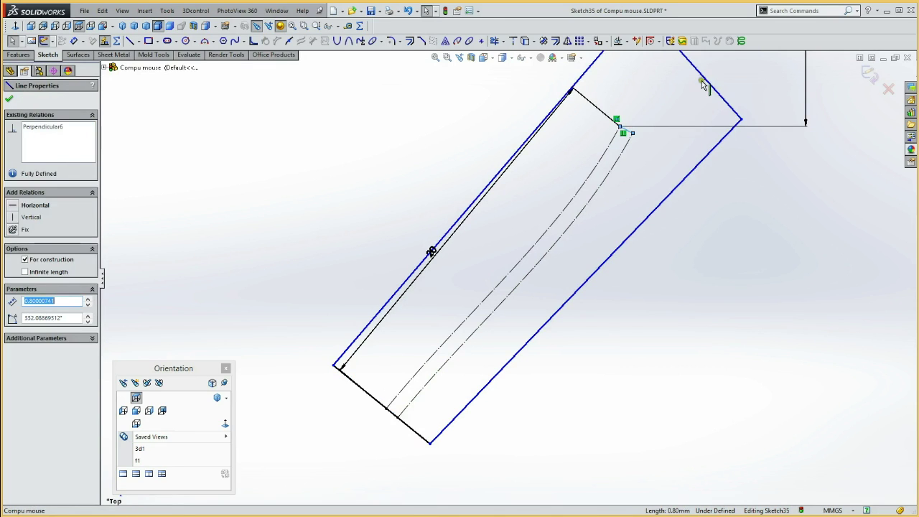
pyautogui.keyDown('ctrl'); pyautogui.click(708, 81); pyautogui.keyUp('ctrl')
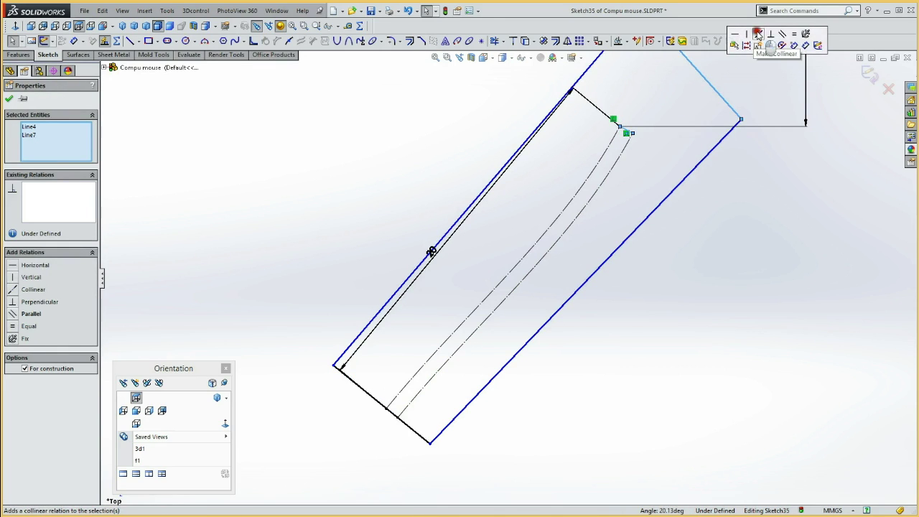
pyautogui.click(755, 33)
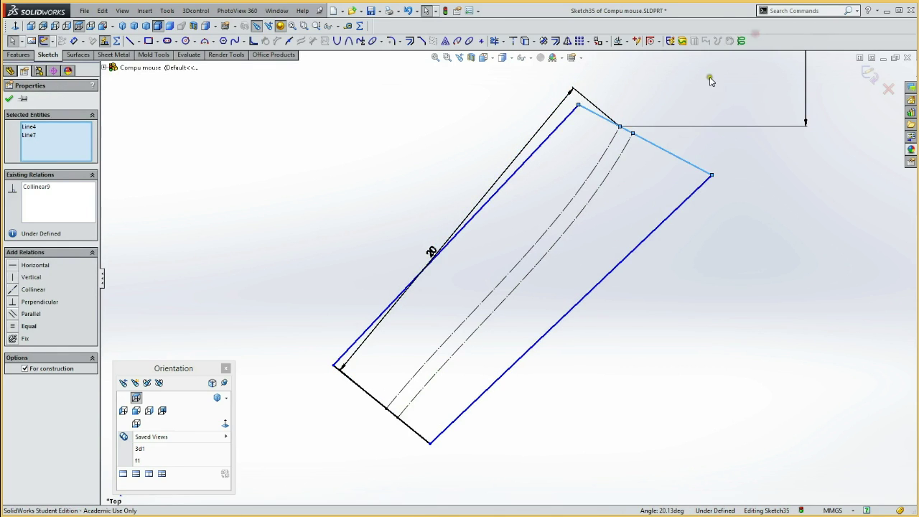
pyautogui.click(275, 379)
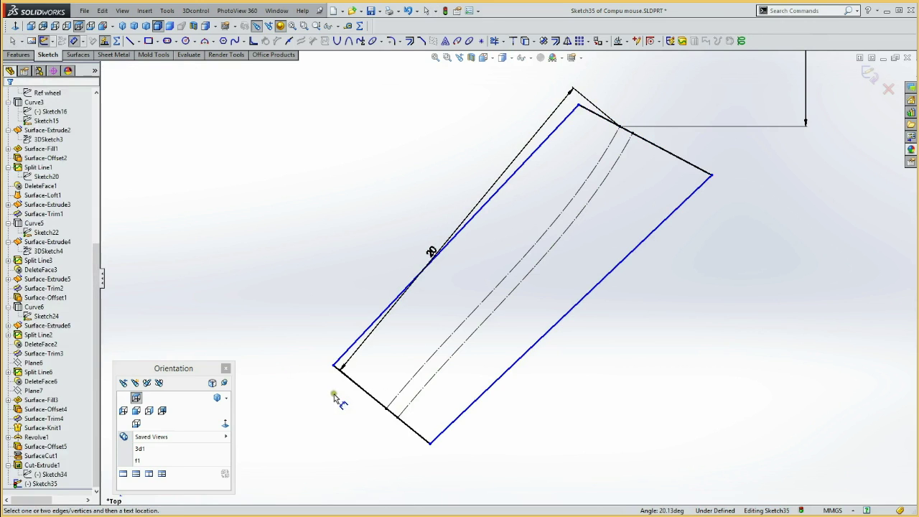
# Select the rectangle's lower corner and the construction curve, then clear the selection.
pyautogui.click(334, 368)
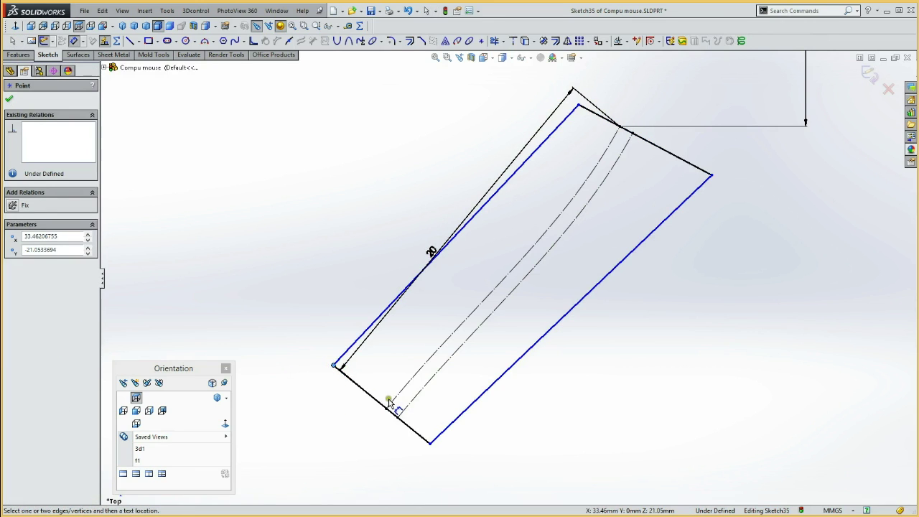
pyautogui.click(393, 403)
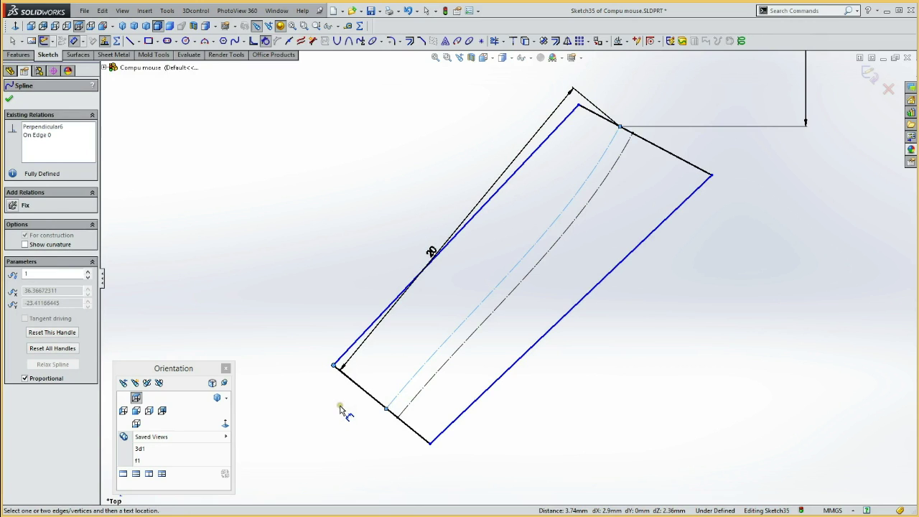
pyautogui.click(341, 409)
pyautogui.press('Escape')
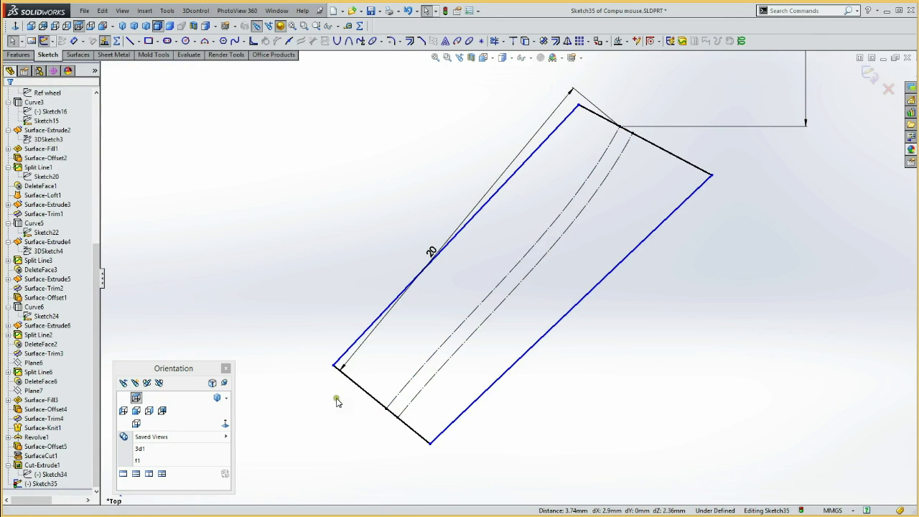
pyautogui.click(333, 368)
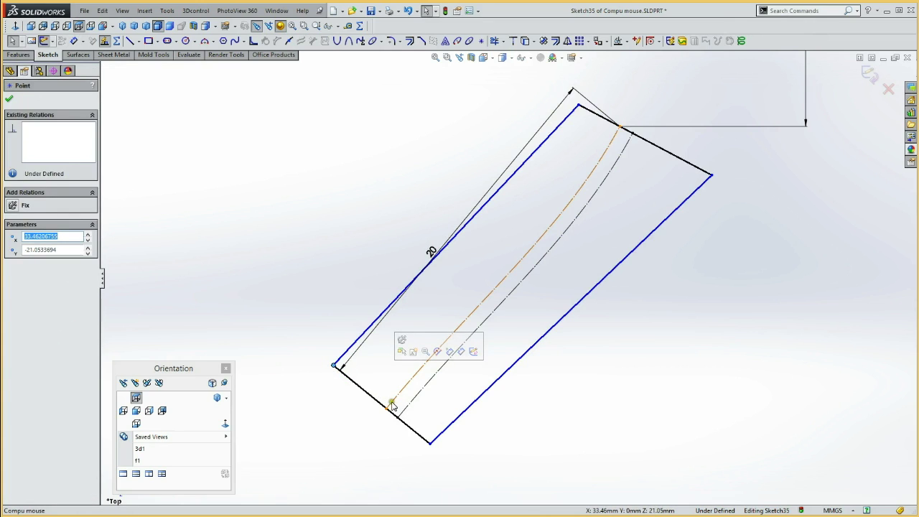
pyautogui.click(346, 413)
# Dimension from the curve's lower end to the rectangle's lower corner, placing the 3.74 distance.
pyautogui.press('d')
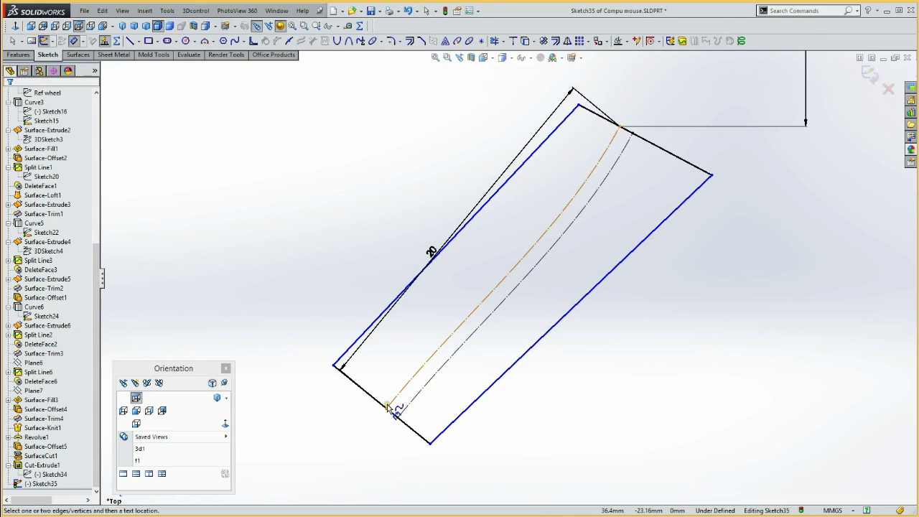
pyautogui.click(391, 405)
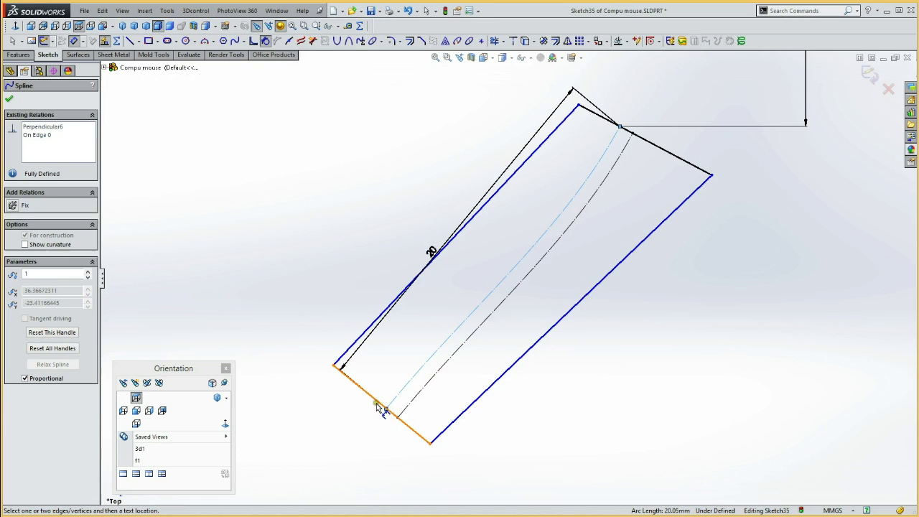
pyautogui.click(340, 412)
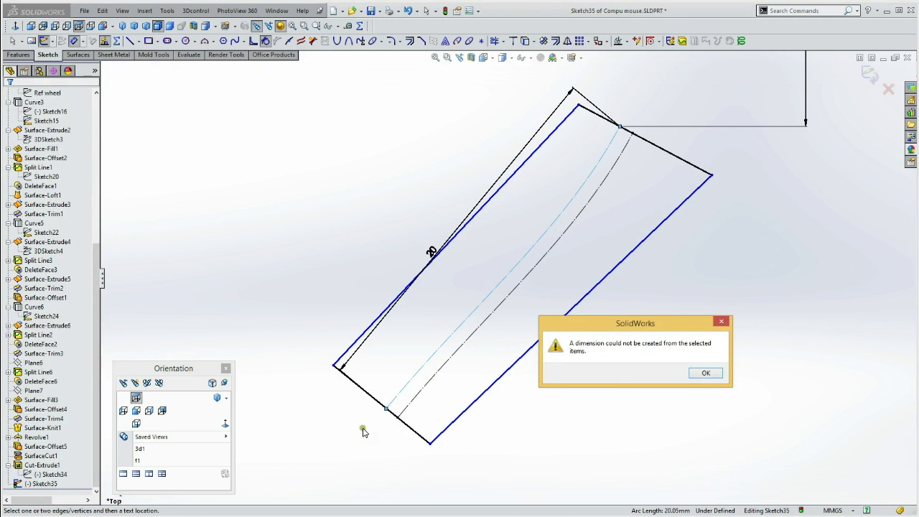
pyautogui.press('Return')
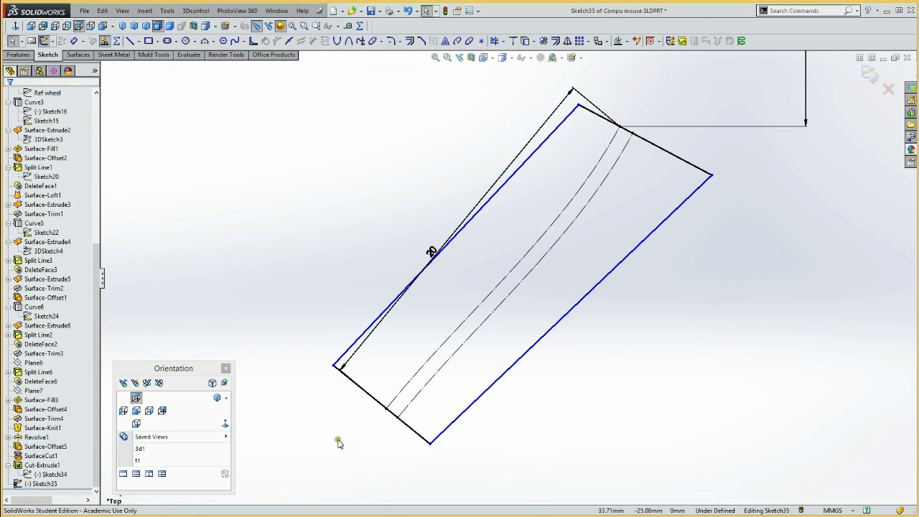
pyautogui.click(387, 409)
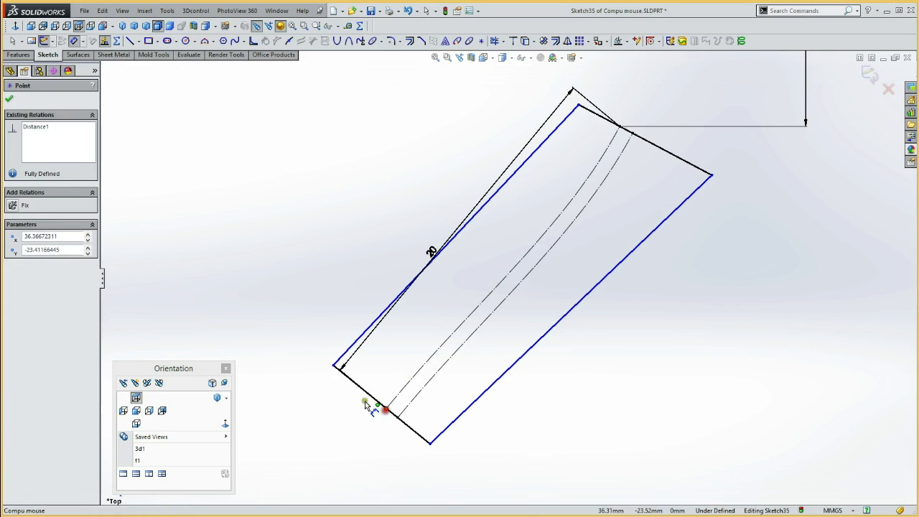
pyautogui.click(334, 367)
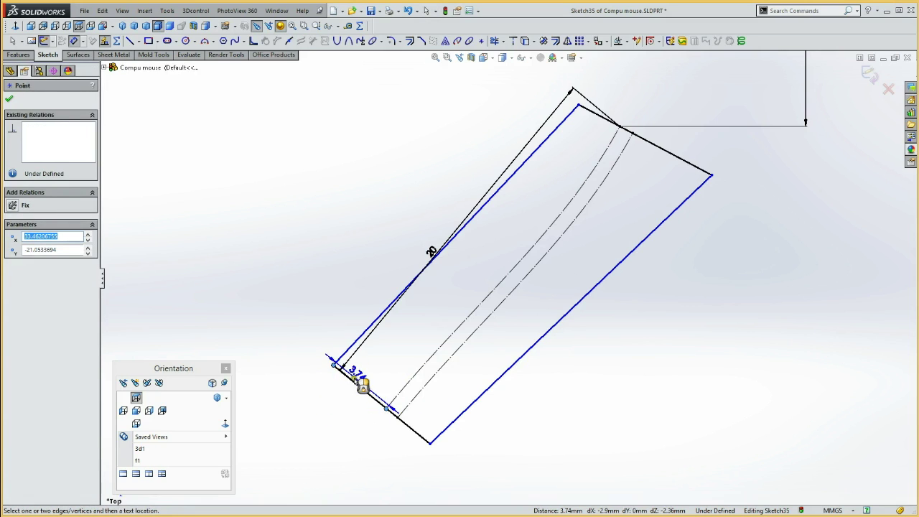
pyautogui.click(366, 381)
pyautogui.write('2')
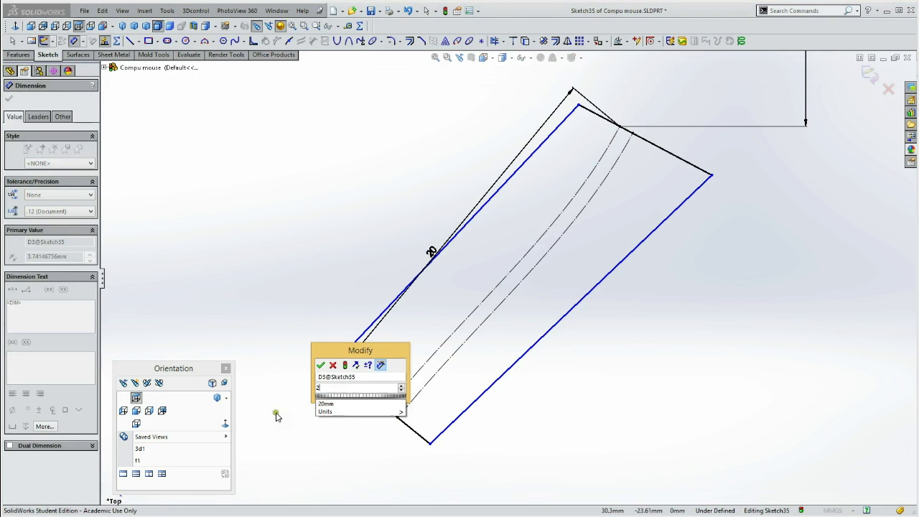
# Set the corner-to-curve gap to 2 mm and dimension the bottom short edge at 6 mm.
pyautogui.click(321, 365)
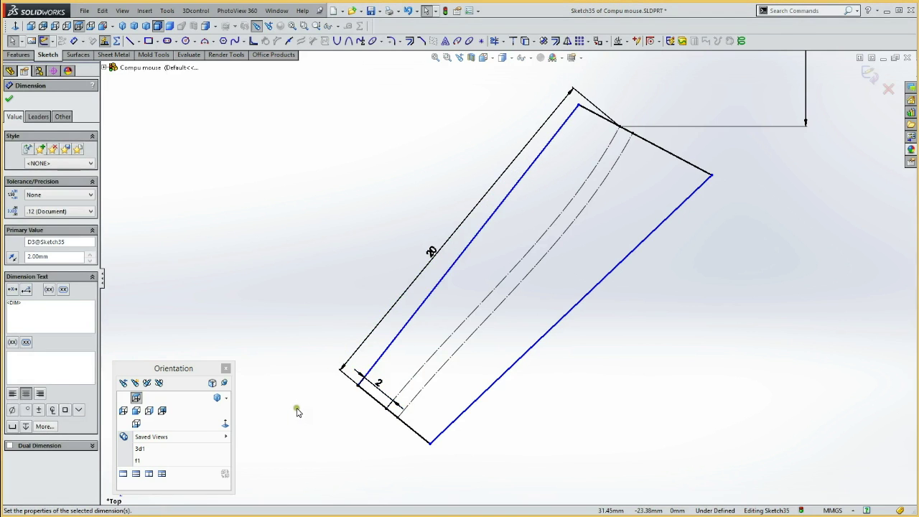
pyautogui.click(338, 409)
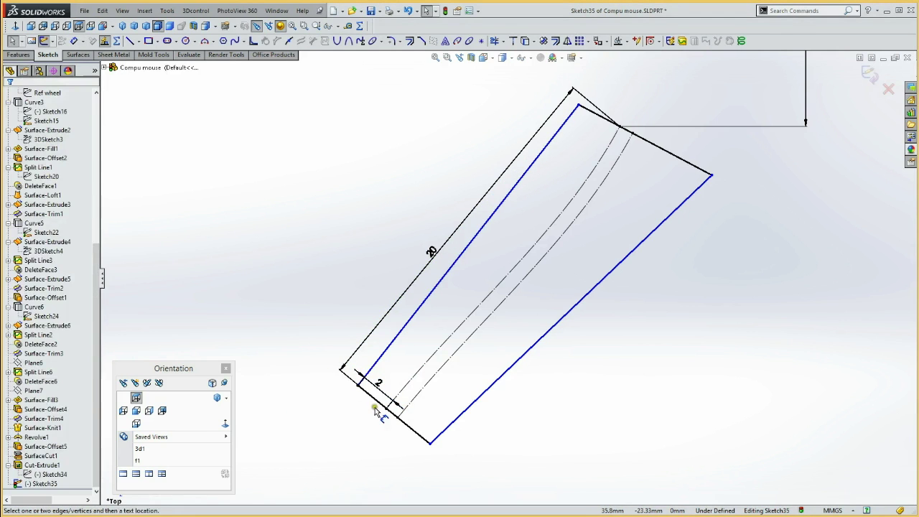
pyautogui.click(379, 403)
pyautogui.click(366, 429)
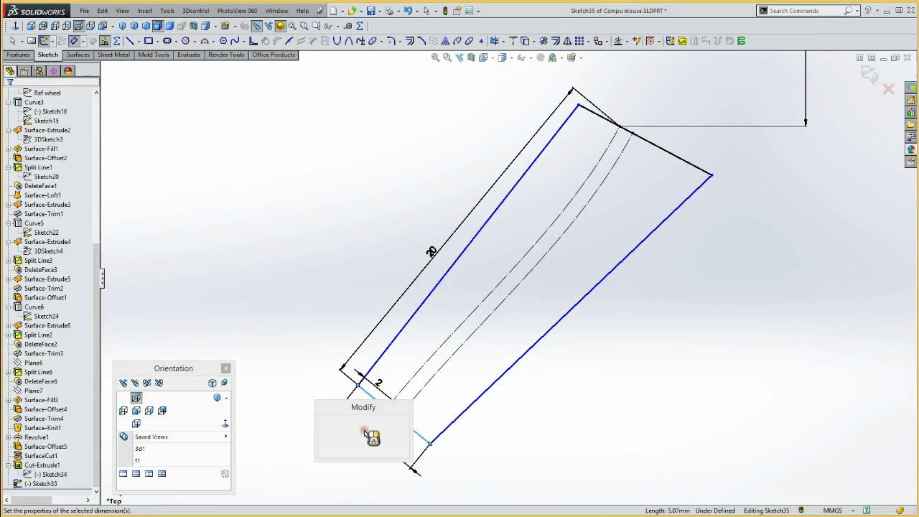
pyautogui.write('6')
pyautogui.click(325, 421)
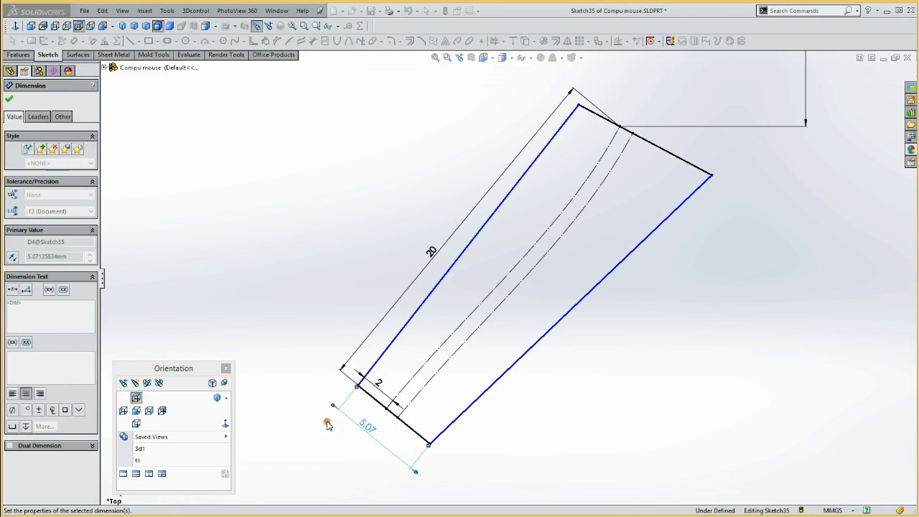
pyautogui.press('Escape')
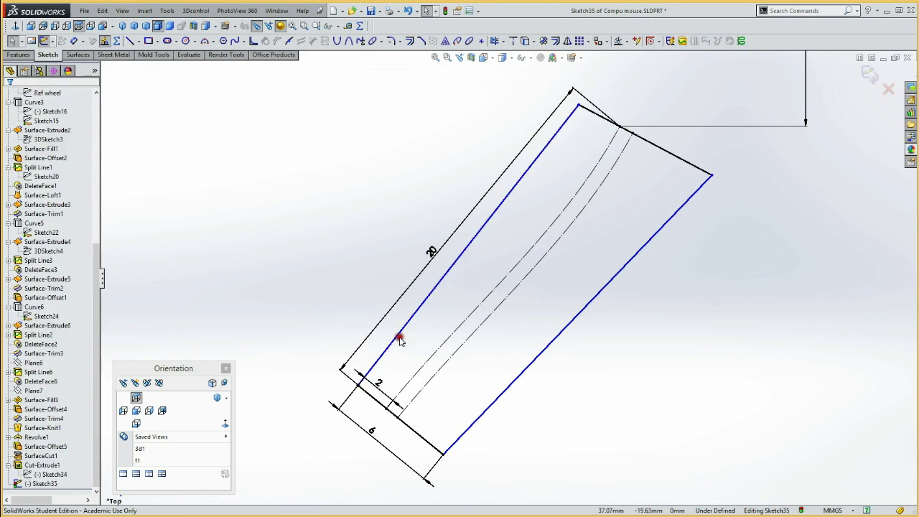
pyautogui.click(378, 405)
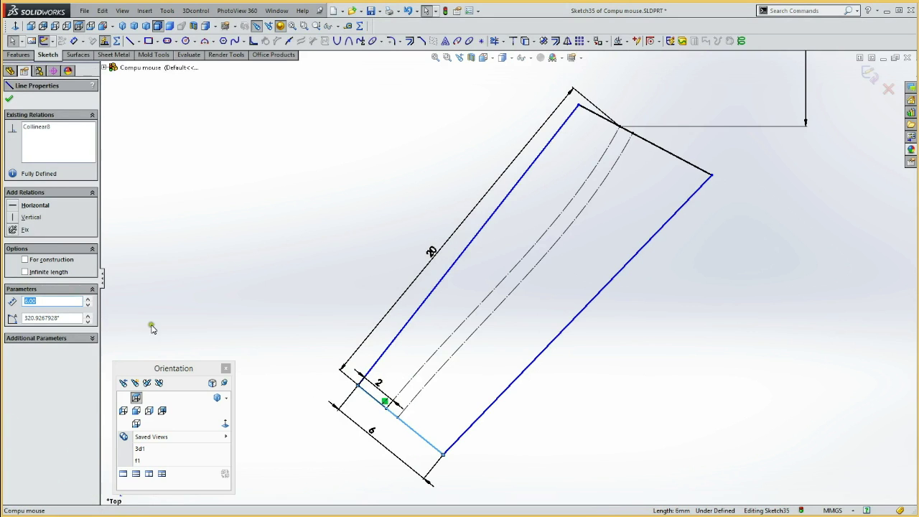
# Make the rectangle's upper-right and bottom short edges equal in length.
pyautogui.click(244, 263)
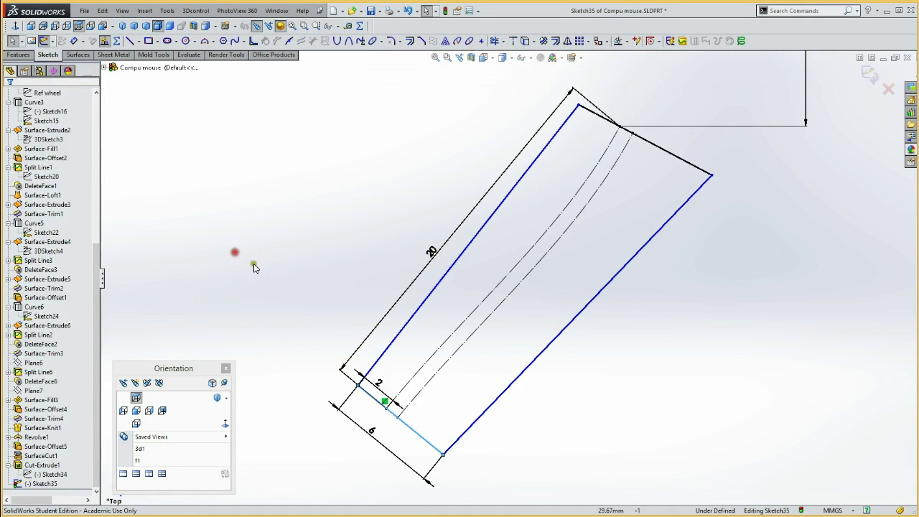
pyautogui.click(593, 114)
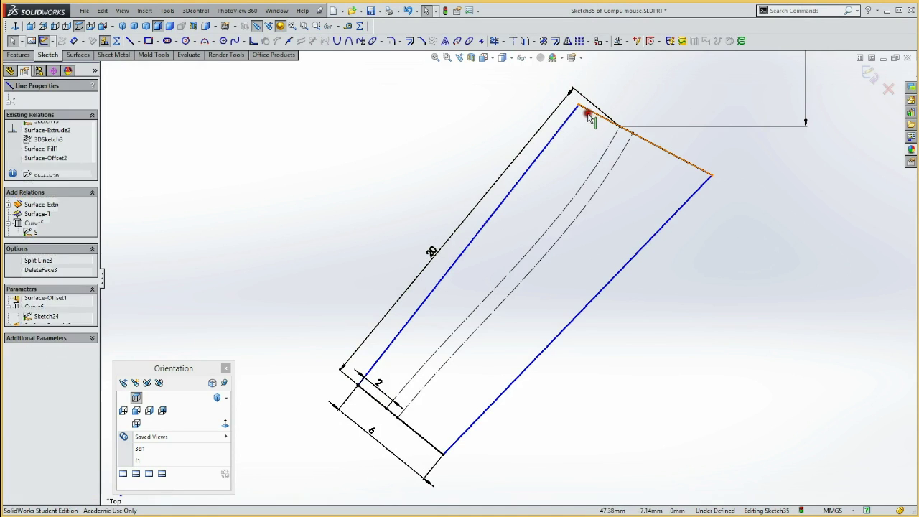
pyautogui.keyDown('ctrl'); pyautogui.click(418, 440); pyautogui.keyUp('ctrl')
pyautogui.click(504, 390)
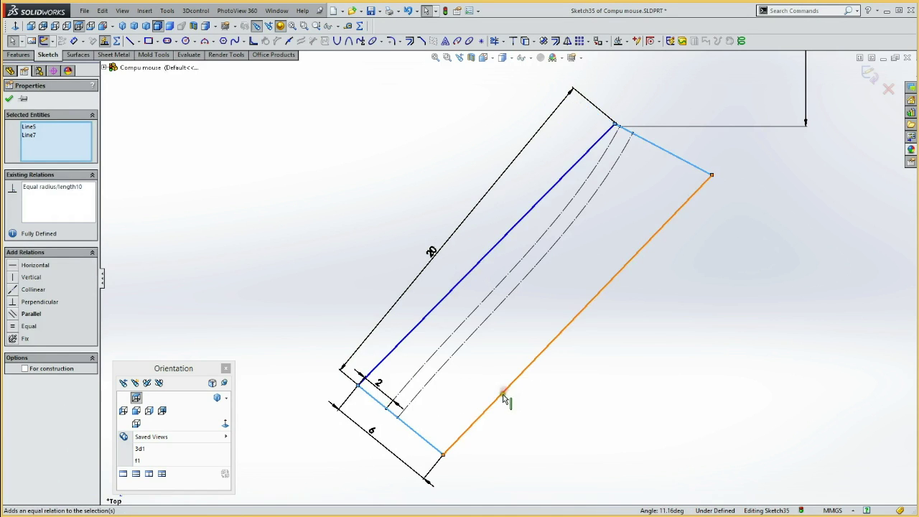
# Reshape the upper corner and make the long left edge perpendicular to the short edge.
pyautogui.click(644, 388)
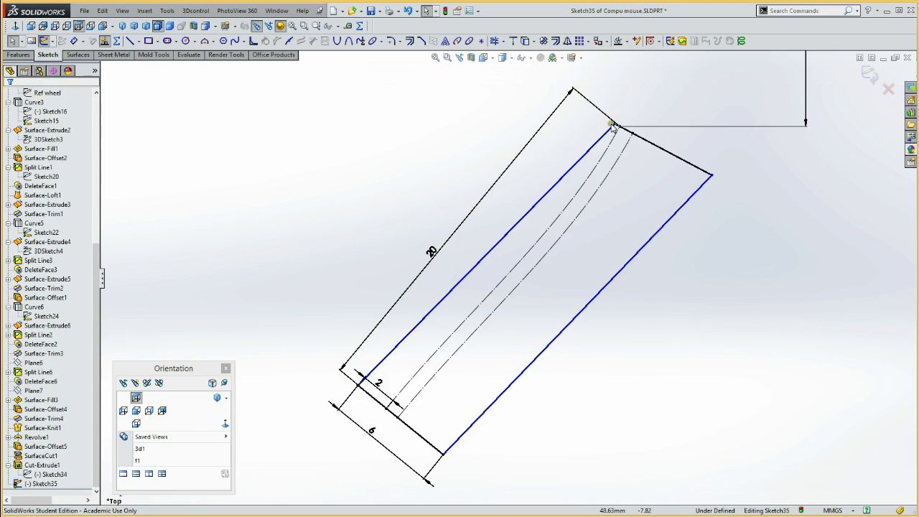
pyautogui.moveTo(614, 125); pyautogui.dragTo(582, 109)
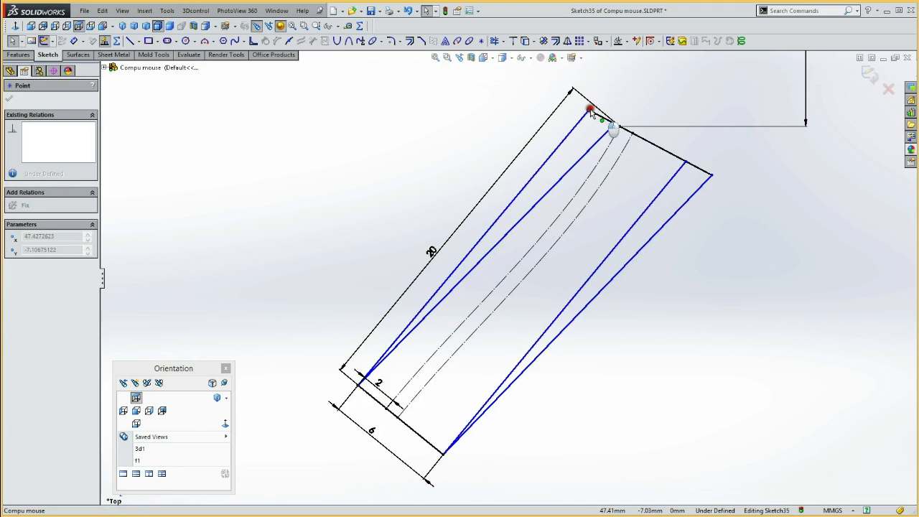
pyautogui.click(701, 259)
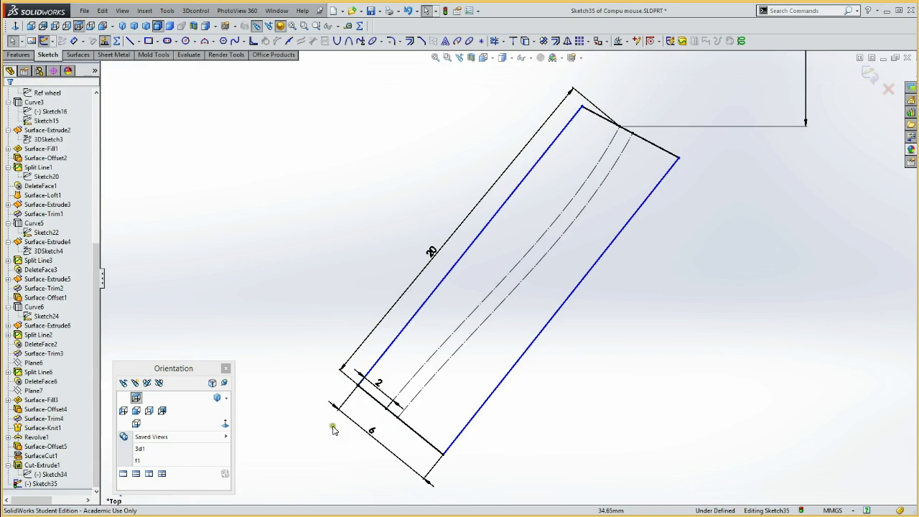
pyautogui.click(374, 367)
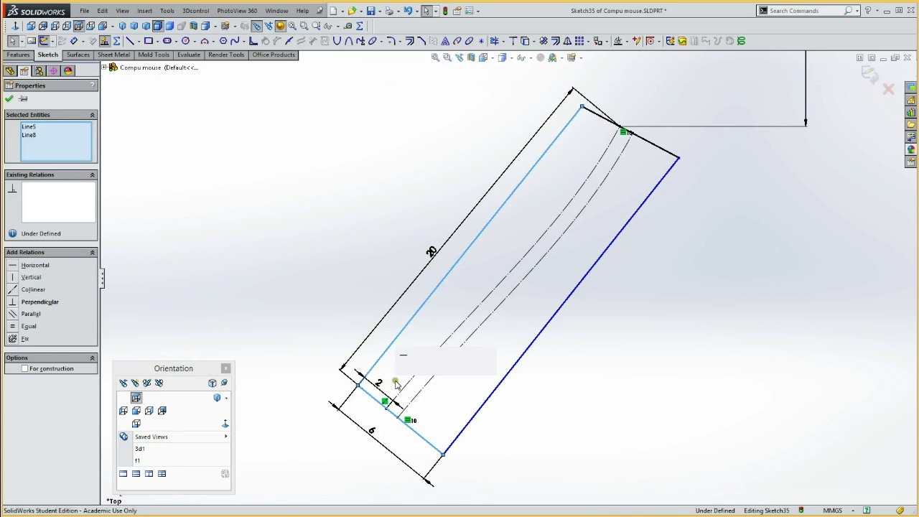
pyautogui.click(442, 355)
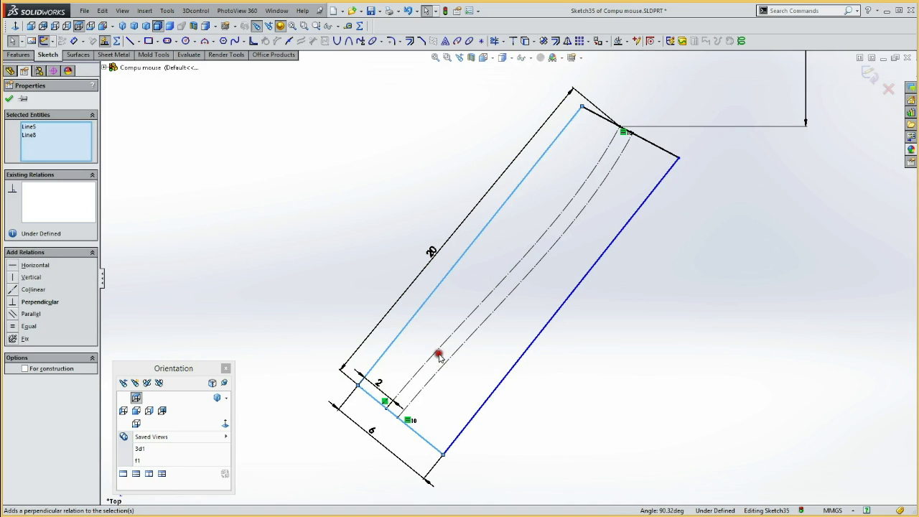
pyautogui.click(289, 293)
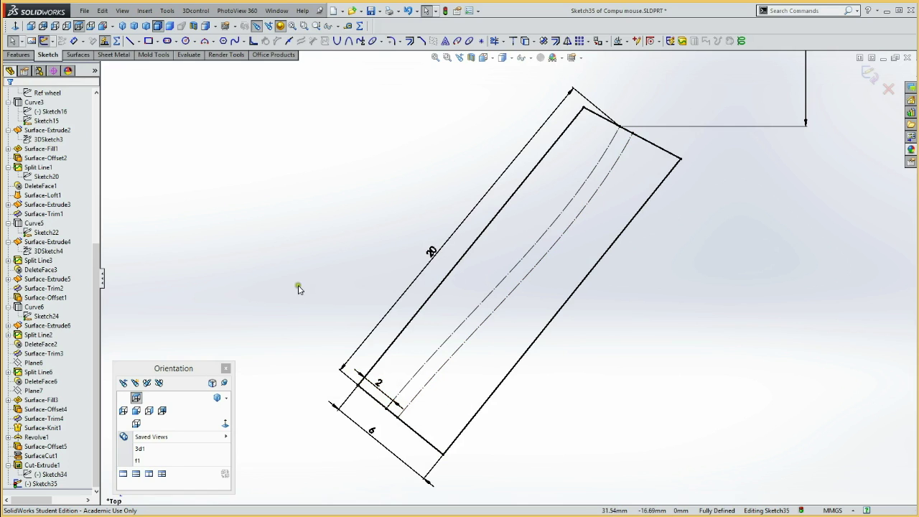
pyautogui.scroll(3, 305, 279)
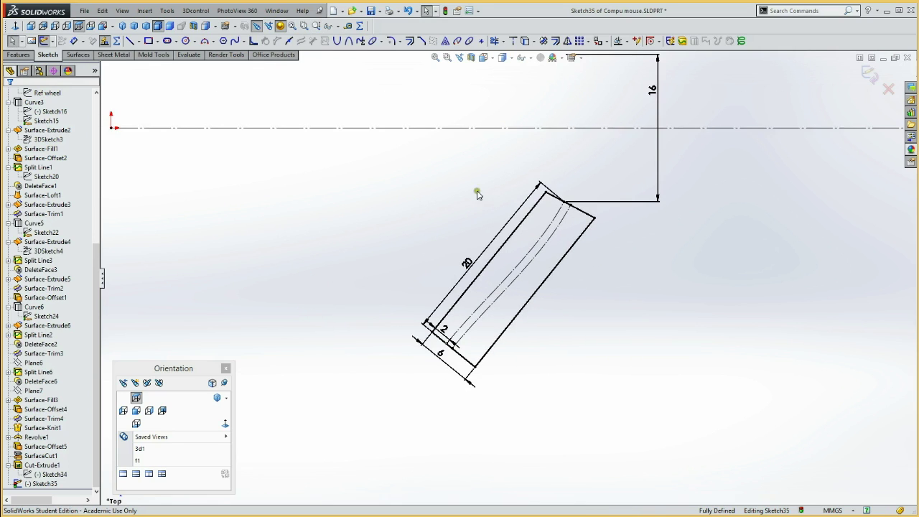
# Mirror the four rectangle edges about the horizontal centerline.
pyautogui.click(506, 237)
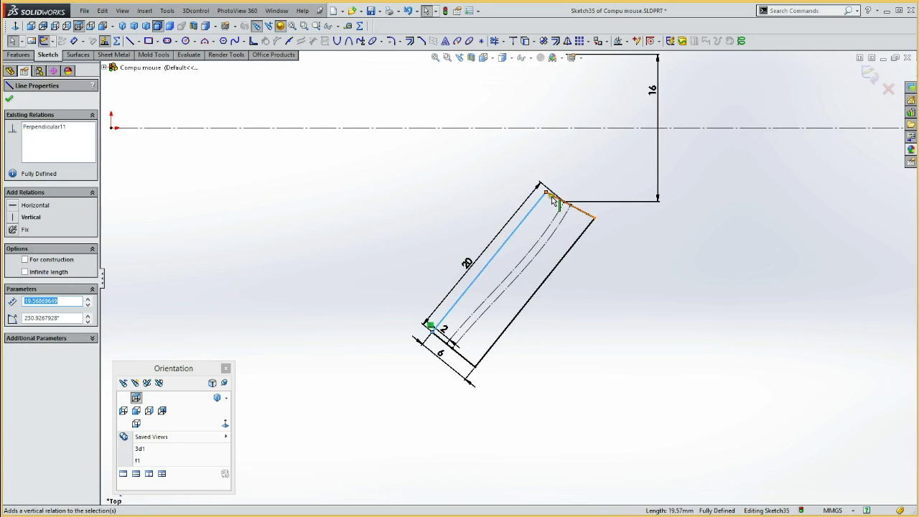
pyautogui.keyDown('ctrl'); pyautogui.click(561, 207); pyautogui.keyUp('ctrl')
pyautogui.keyDown('ctrl'); pyautogui.click(577, 242); pyautogui.keyUp('ctrl')
pyautogui.keyDown('ctrl'); pyautogui.click(472, 343); pyautogui.keyUp('ctrl')
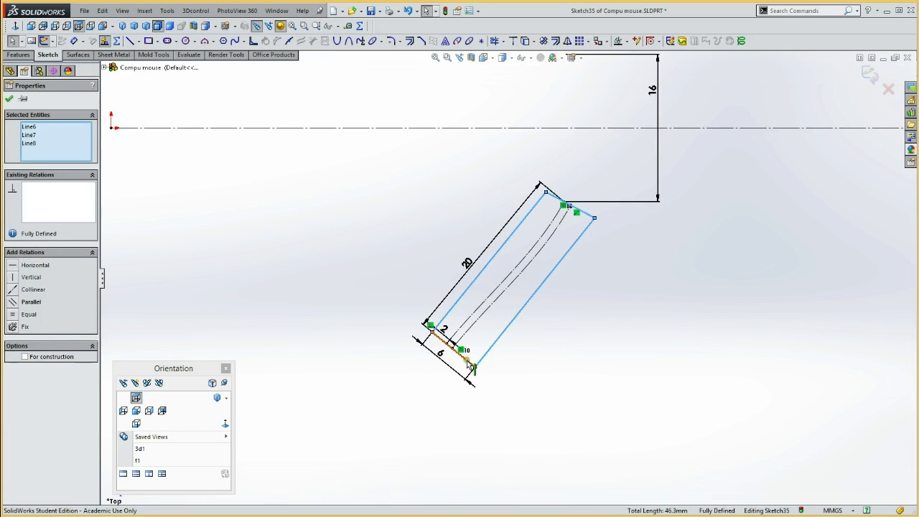
pyautogui.keyDown('ctrl'); pyautogui.click(709, 128); pyautogui.keyUp('ctrl')
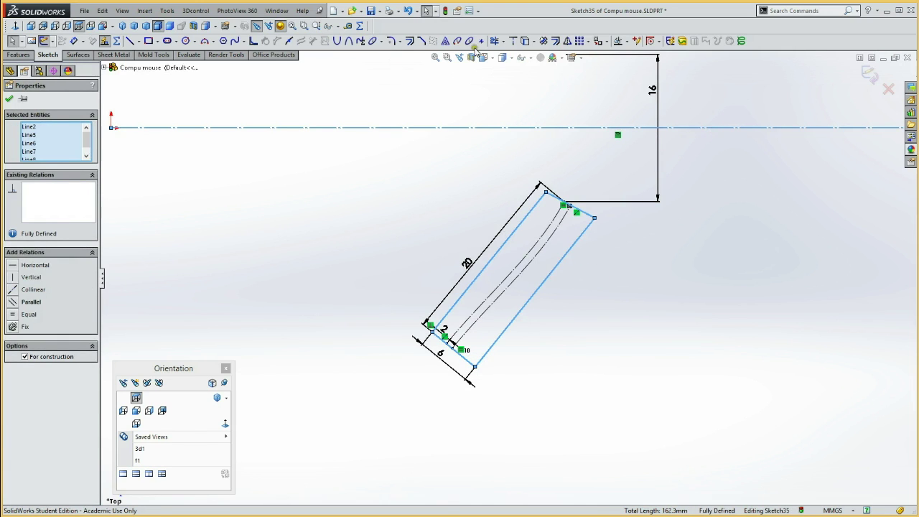
pyautogui.press('Escape')
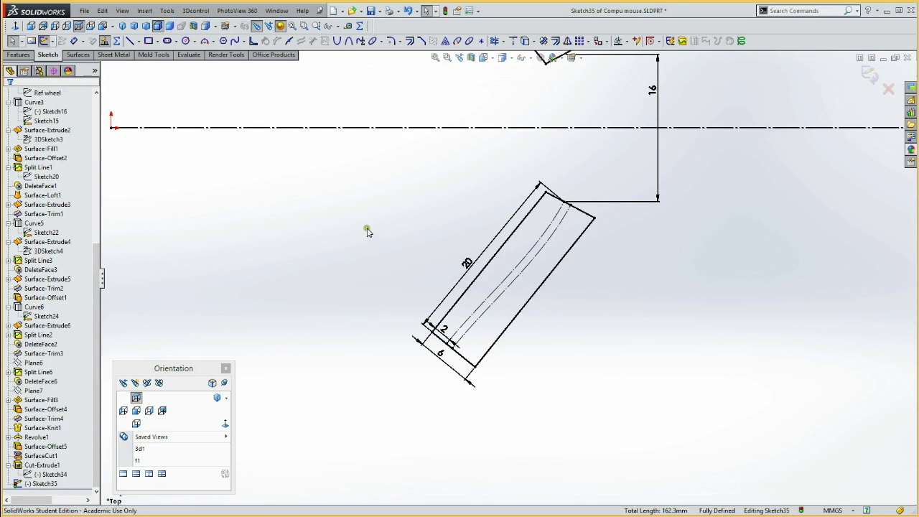
# Fit the whole sketch in view and exit Sketch35.
pyautogui.keyDown('ctrl'); pyautogui.moveTo(365, 229); pyautogui.dragTo(355, 367, button='middle'); pyautogui.keyUp('ctrl')
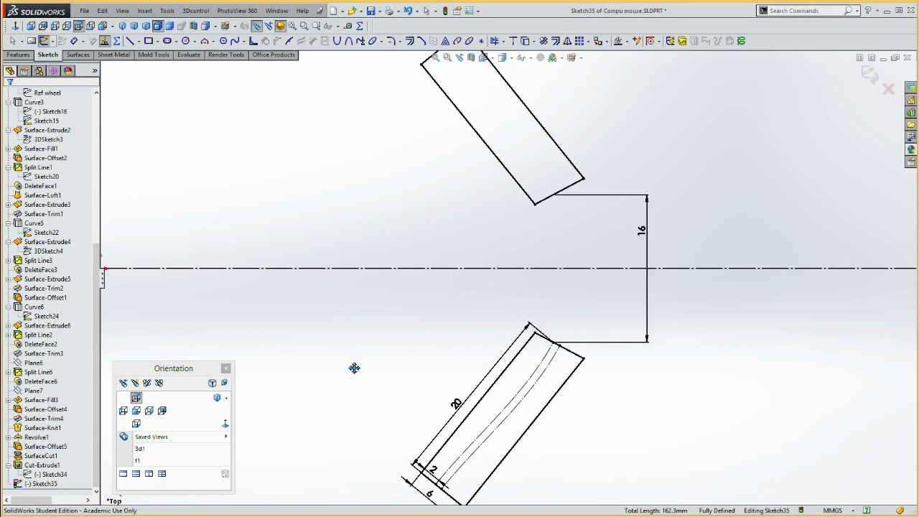
pyautogui.press('f')
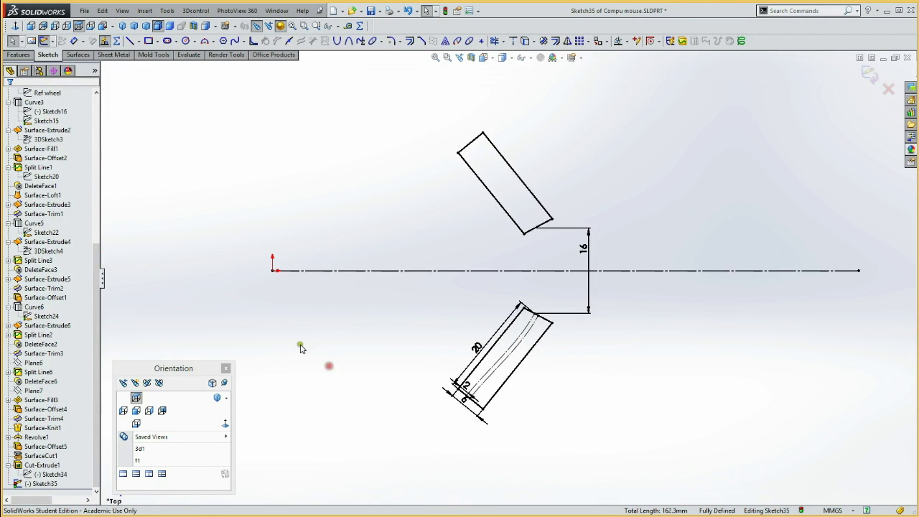
pyautogui.click(42, 42)
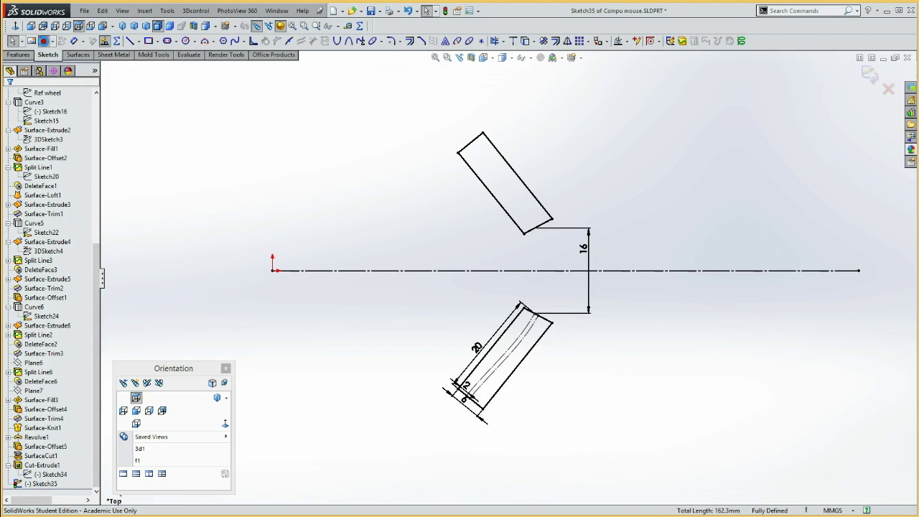
pyautogui.click(209, 280)
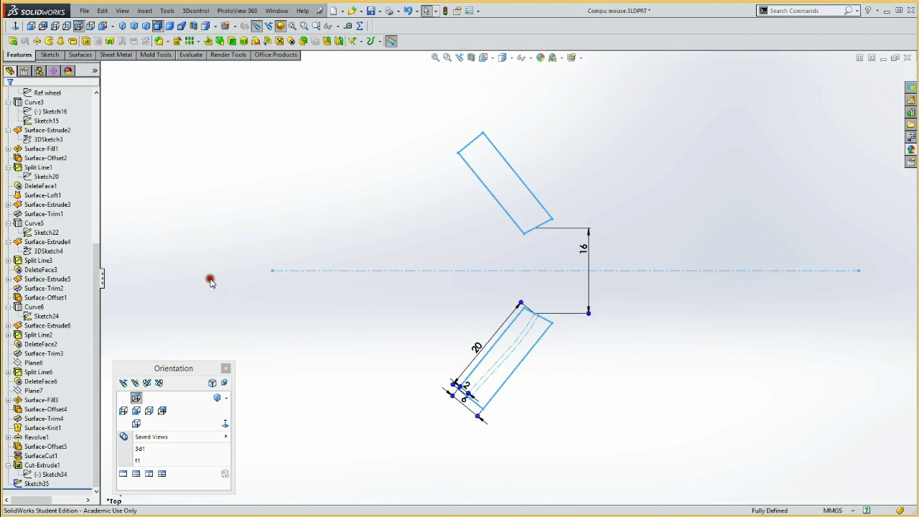
# Show the Cut-Extrude1[1], [2] and [3] bodies and view the mouse from above.
pyautogui.moveTo(220, 273)
pyautogui.mouseDown(button='middle')
pyautogui.moveTo(212, 115)
pyautogui.moveTo(260, 111)
pyautogui.mouseUp(button='middle')
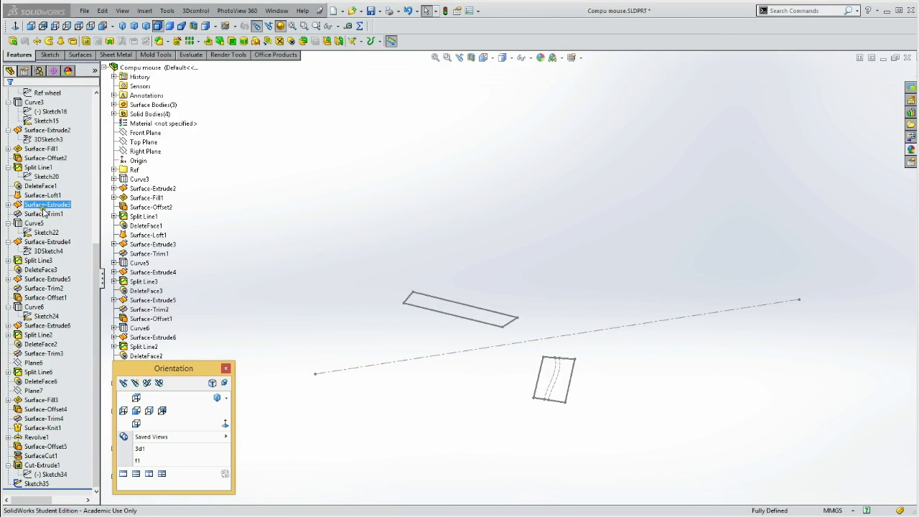
pyautogui.click(94, 134)
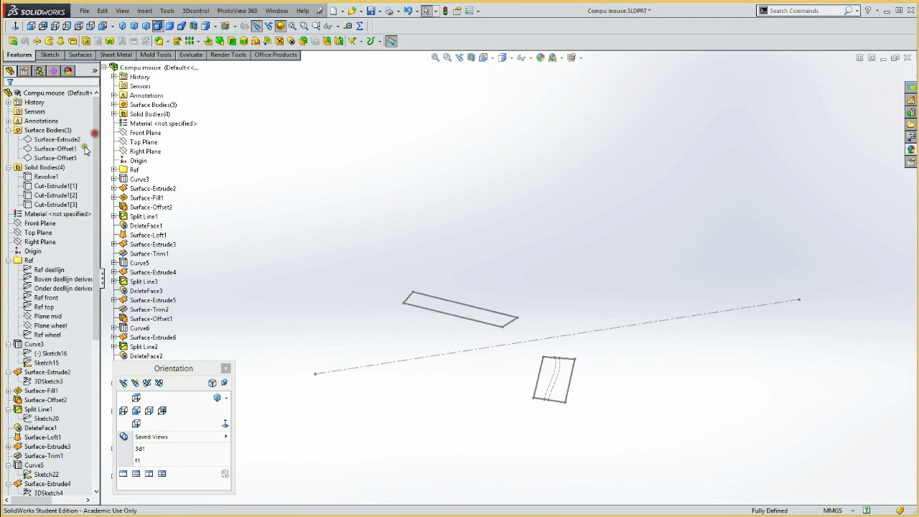
pyautogui.click(54, 186)
pyautogui.keyDown('ctrl'); pyautogui.click(52, 205); pyautogui.keyUp('ctrl')
pyautogui.keyDown('ctrl'); pyautogui.click(55, 195); pyautogui.keyUp('ctrl')
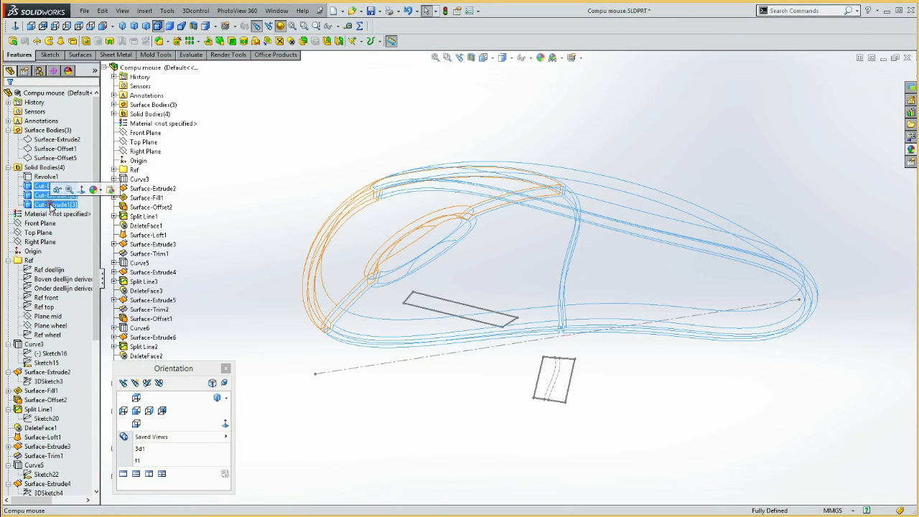
pyautogui.click(57, 189)
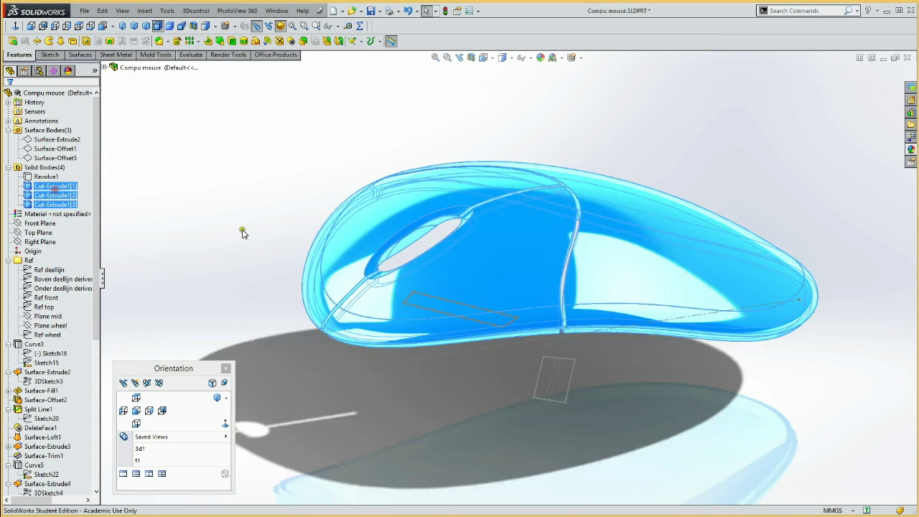
pyautogui.moveTo(239, 227)
pyautogui.mouseDown(button='middle')
pyautogui.moveTo(225, 168)
pyautogui.moveTo(262, 179)
pyautogui.moveTo(248, 208)
pyautogui.mouseUp(button='middle')
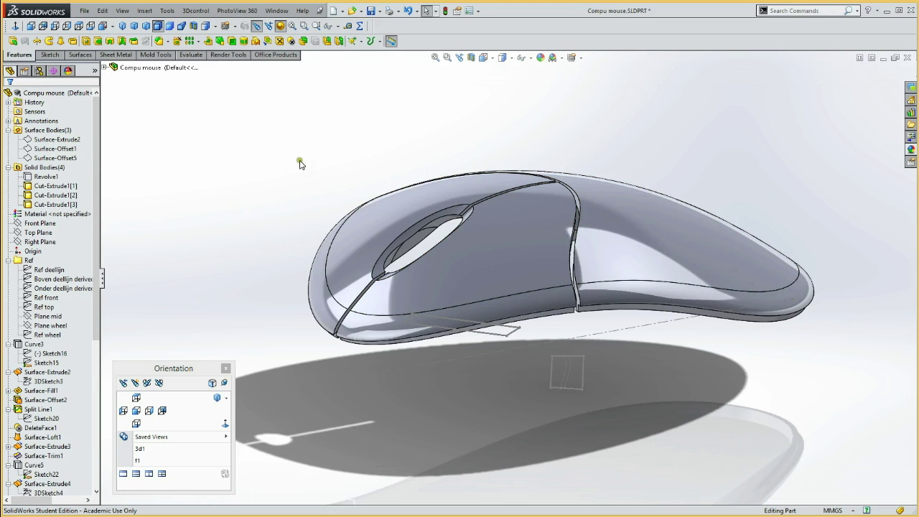
pyautogui.moveTo(529, 410); pyautogui.dragTo(540, 267, button='middle')
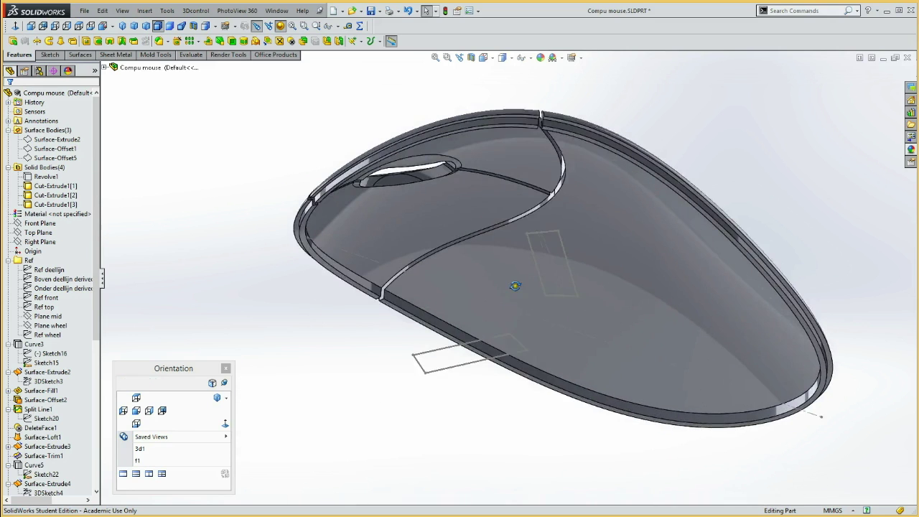
pyautogui.click(609, 209)
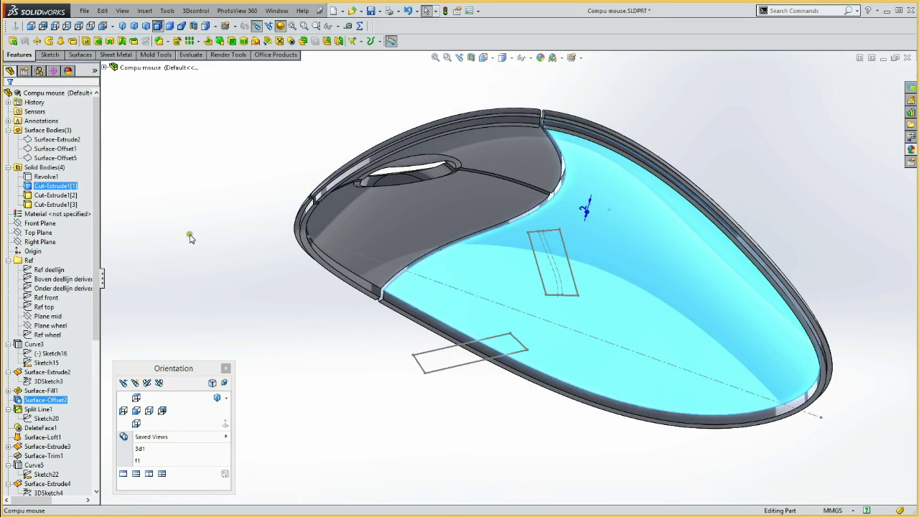
pyautogui.click(190, 238)
pyautogui.moveTo(99, 337)
pyautogui.mouseDown()
pyautogui.moveTo(98, 451)
pyautogui.moveTo(99, 435)
pyautogui.mouseUp()
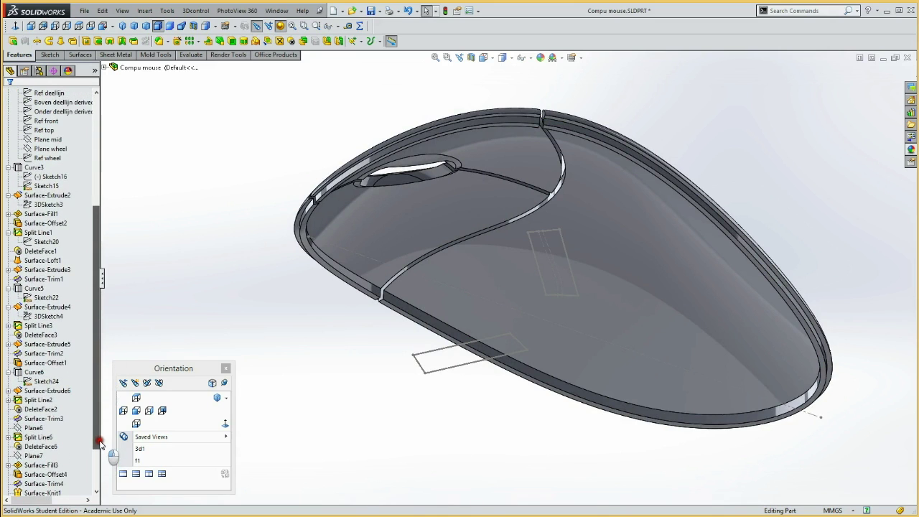
pyautogui.click(61, 280)
pyautogui.click(131, 270)
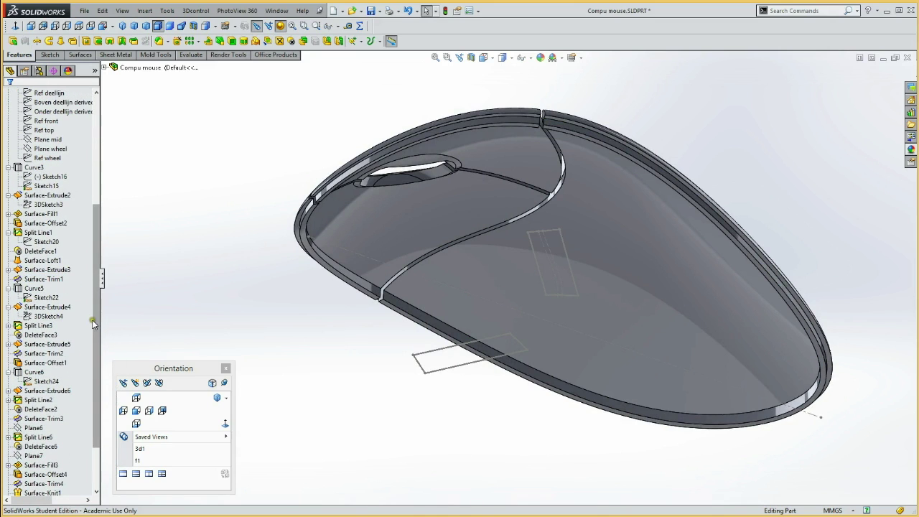
pyautogui.moveTo(100, 320); pyautogui.dragTo(100, 325)
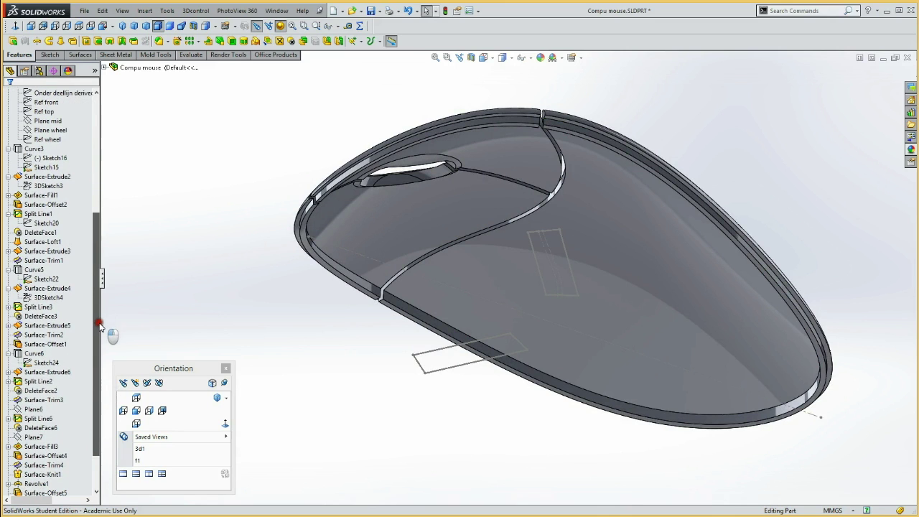
pyautogui.click(46, 205)
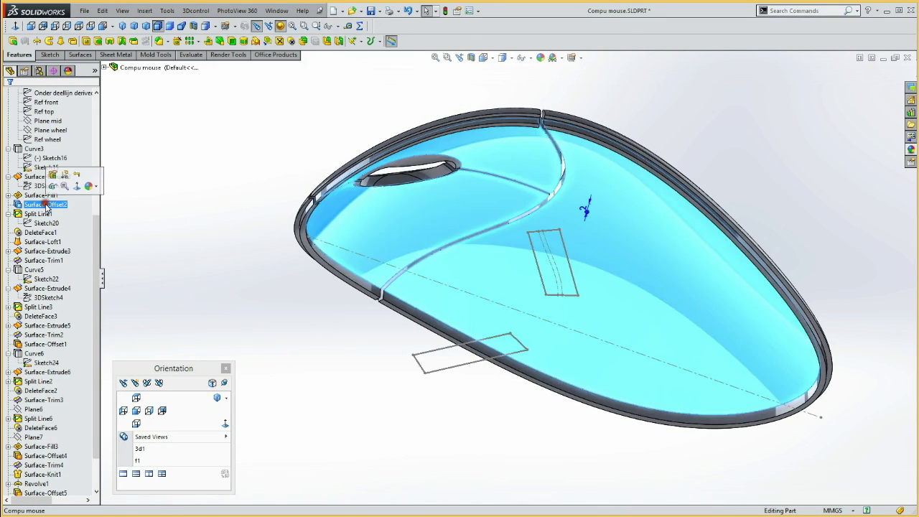
pyautogui.moveTo(191, 191)
pyautogui.mouseDown(button='middle')
pyautogui.moveTo(206, 185)
pyautogui.moveTo(180, 169)
pyautogui.moveTo(154, 199)
pyautogui.mouseUp(button='middle')
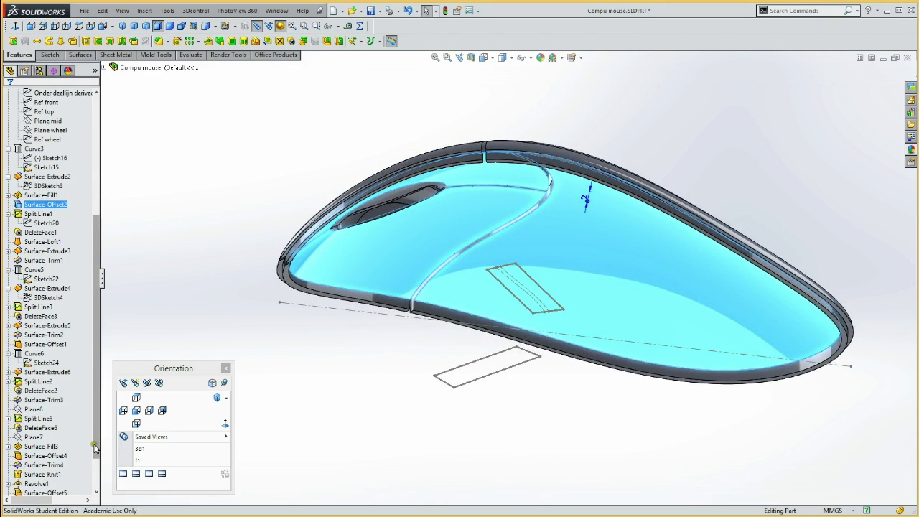
pyautogui.click(95, 476)
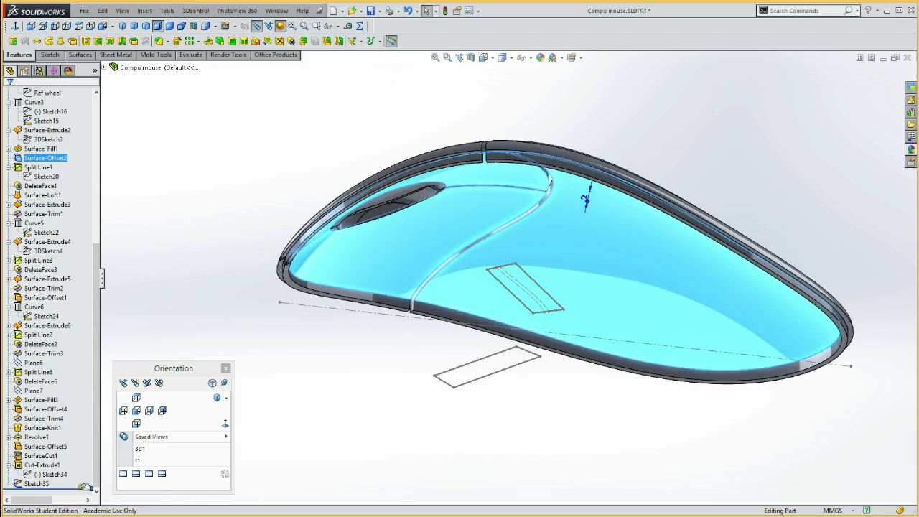
pyautogui.moveTo(44, 158); pyautogui.dragTo(63, 162)
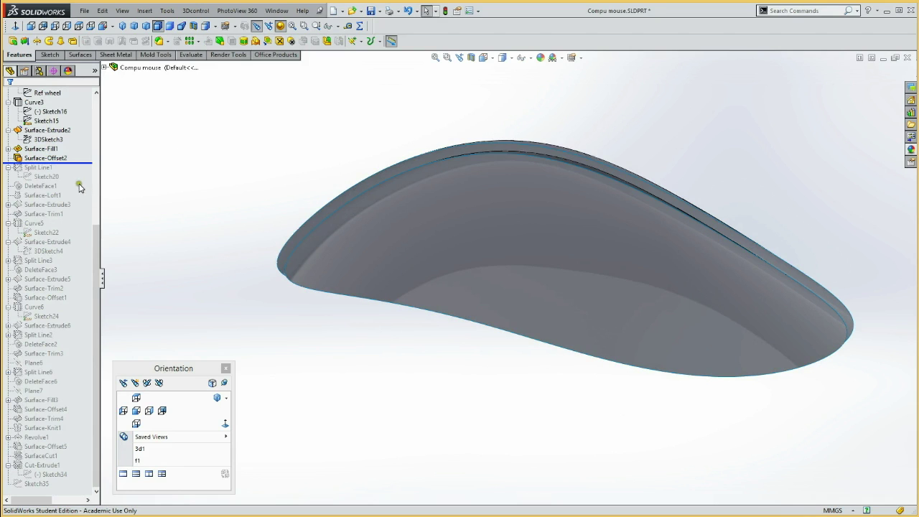
# Create a 0 mm offset surface from Surface-Offset2.
pyautogui.click(58, 158)
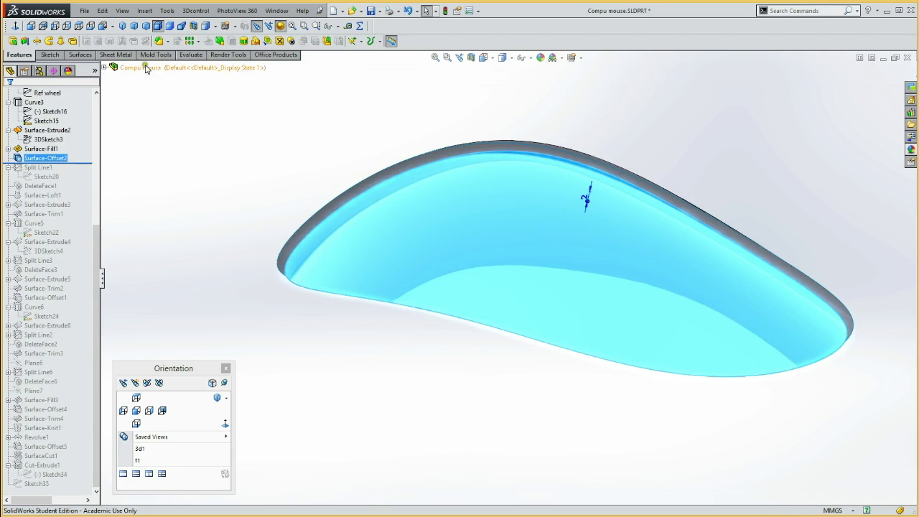
pyautogui.click(82, 55)
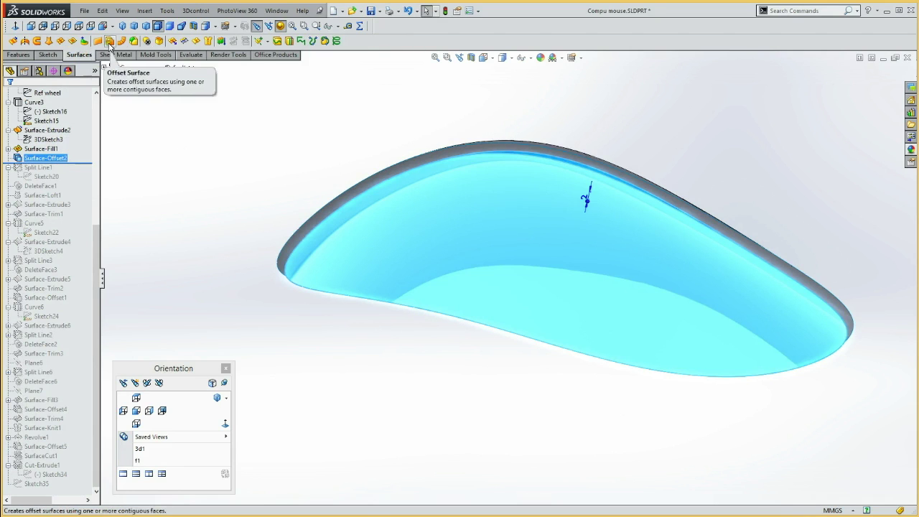
pyautogui.click(110, 41)
pyautogui.doubleClick(45, 157)
pyautogui.write('0')
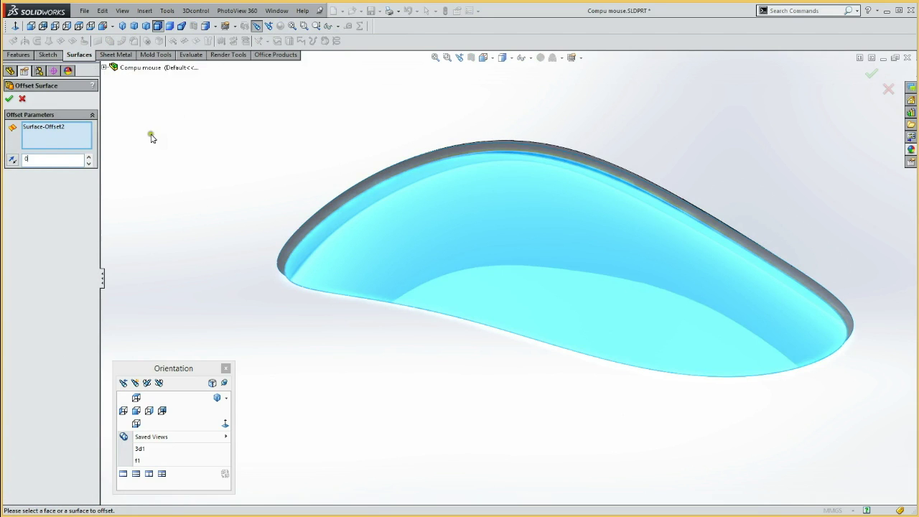
pyautogui.click(9, 99)
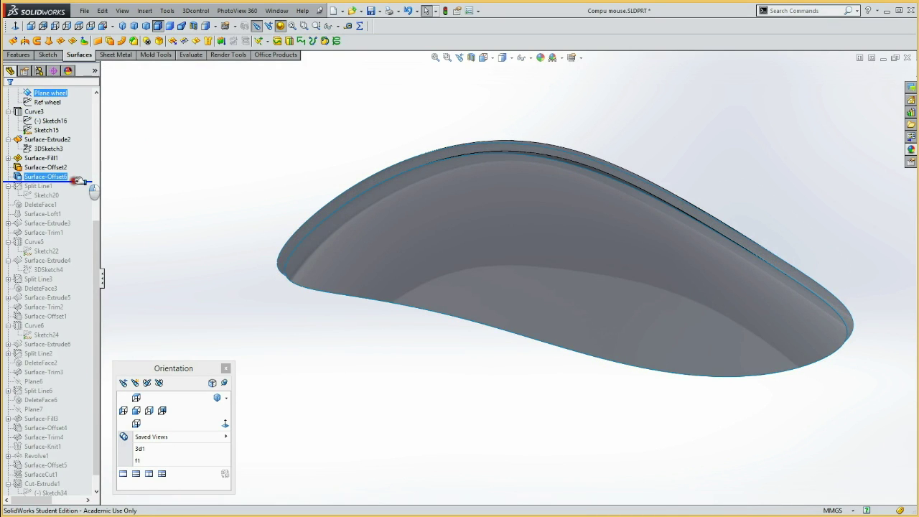
# Rename the new offset surface 'Surface-Offset buttons' and roll history forward to the end.
pyautogui.click(66, 179)
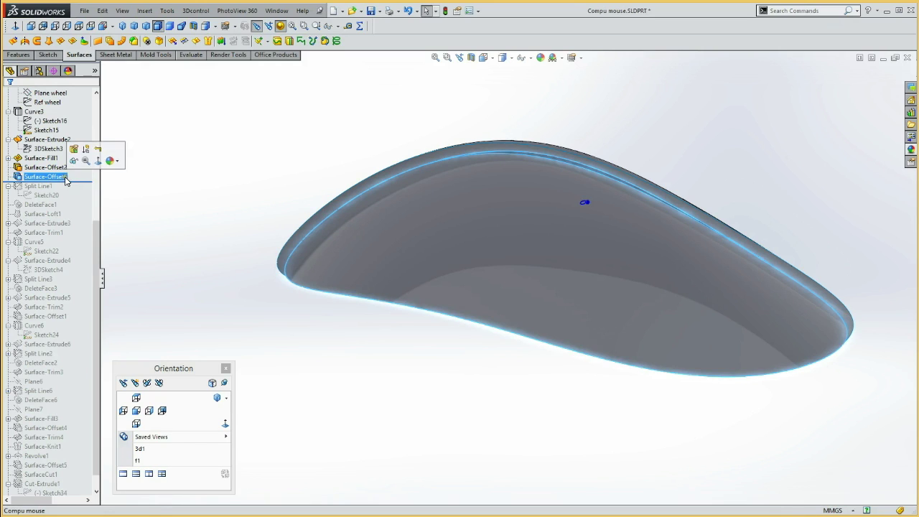
pyautogui.click(66, 176)
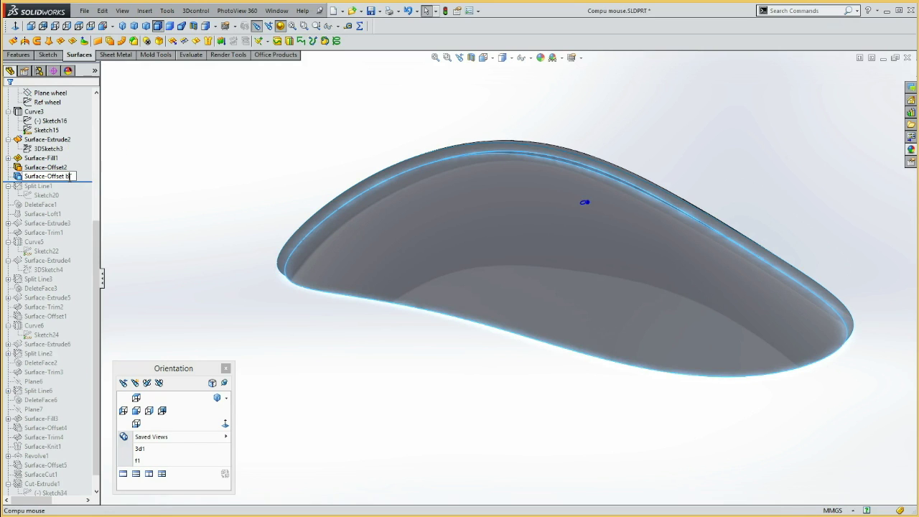
pyautogui.write('uttons')
pyautogui.click(135, 185)
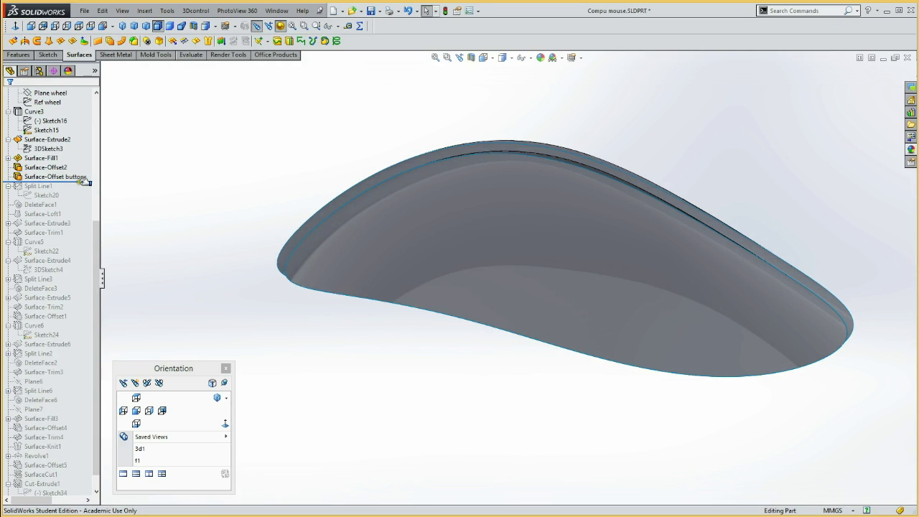
pyautogui.moveTo(83, 182); pyautogui.dragTo(46, 490)
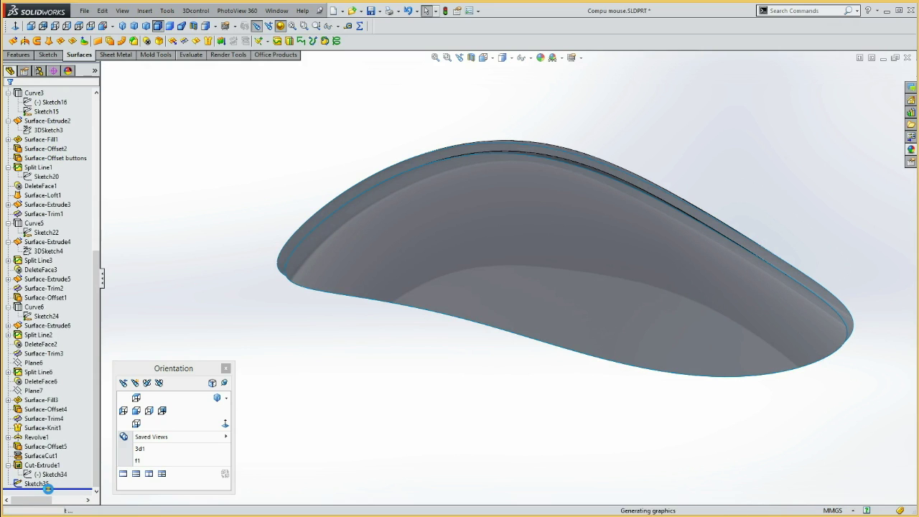
# Try projecting Sketch35 onto Surface-Offset buttons, then cancel the projected curve.
pyautogui.click(43, 485)
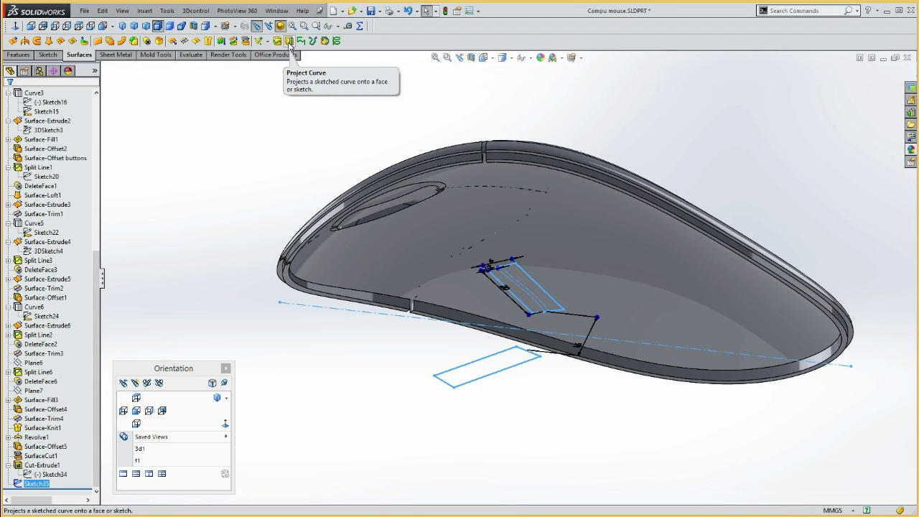
pyautogui.click(290, 40)
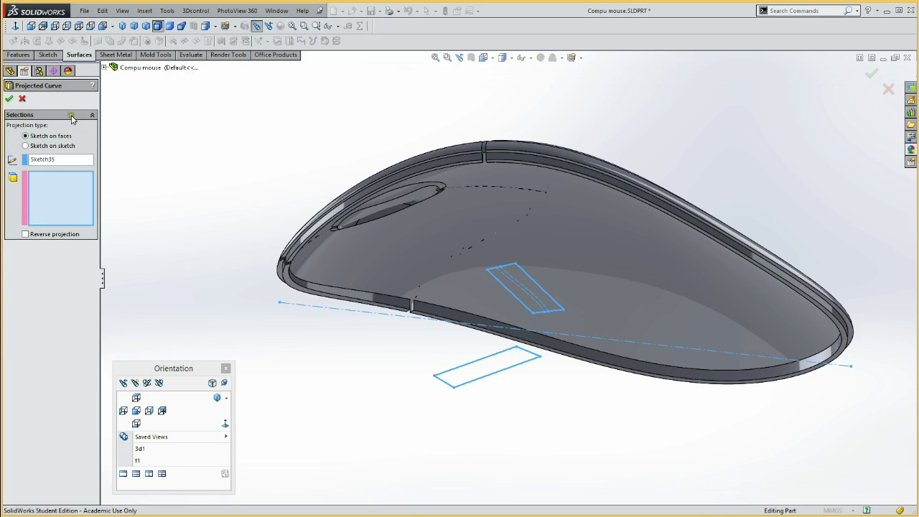
pyautogui.click(106, 68)
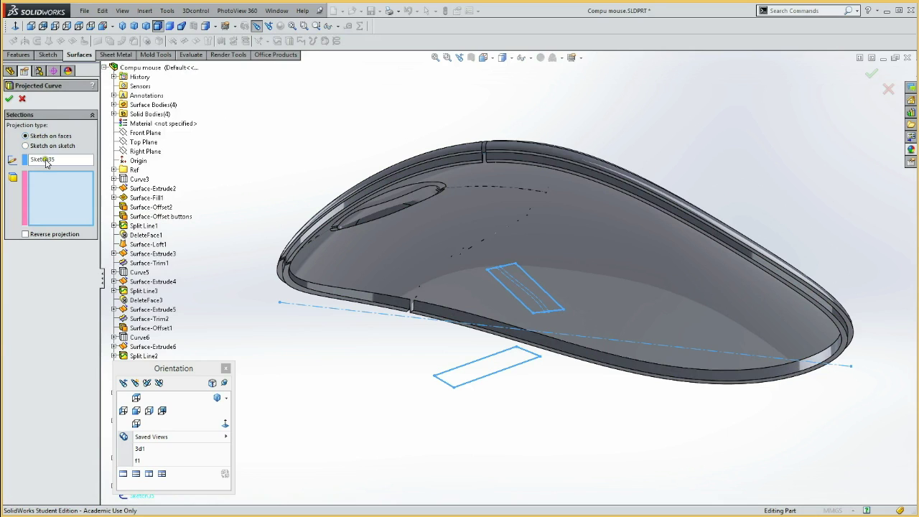
pyautogui.click(163, 218)
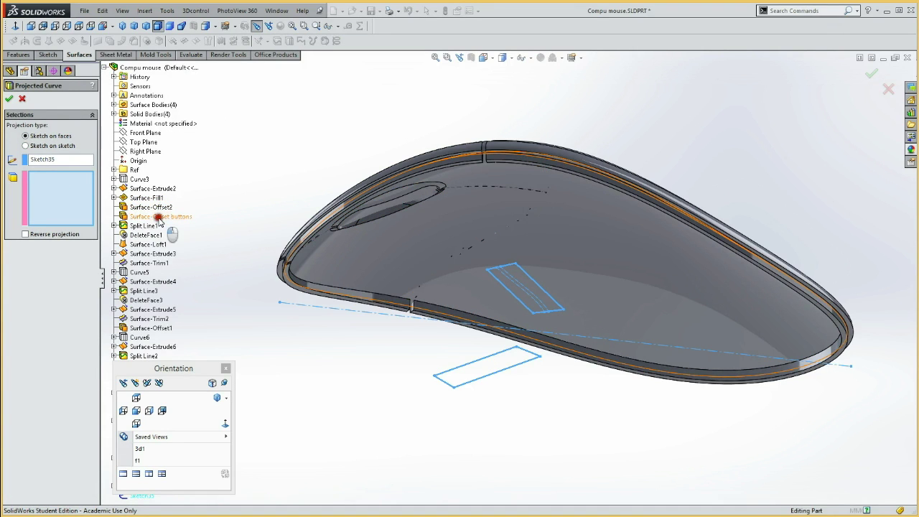
pyautogui.click(59, 203)
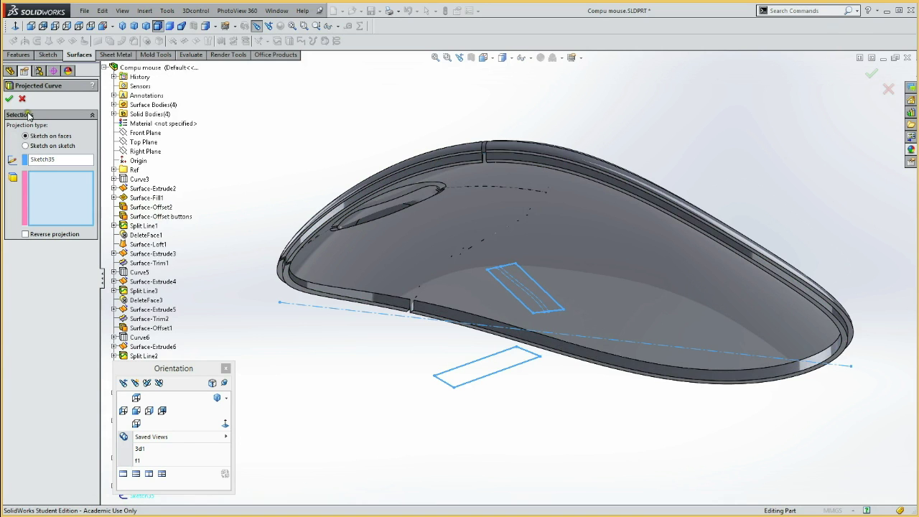
pyautogui.moveTo(289, 252)
pyautogui.mouseDown(button='middle')
pyautogui.moveTo(254, 191)
pyautogui.moveTo(268, 148)
pyautogui.mouseUp(button='middle')
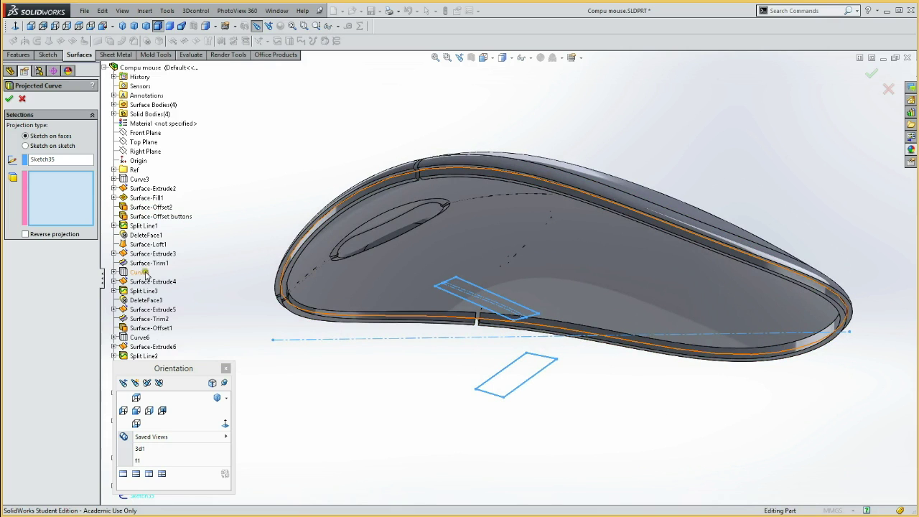
pyautogui.click(167, 221)
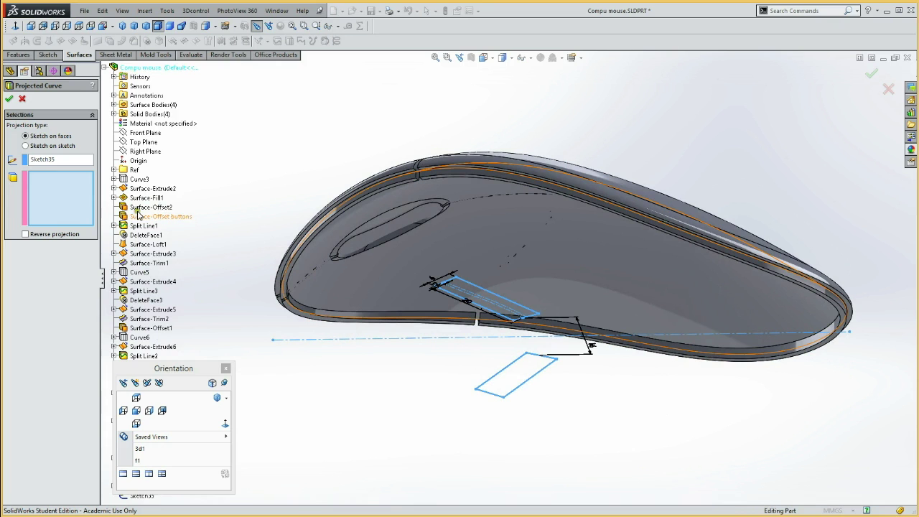
pyautogui.click(22, 99)
pyautogui.moveTo(175, 224)
pyautogui.mouseDown(button='middle')
pyautogui.moveTo(195, 304)
pyautogui.moveTo(242, 283)
pyautogui.moveTo(204, 297)
pyautogui.mouseUp(button='middle')
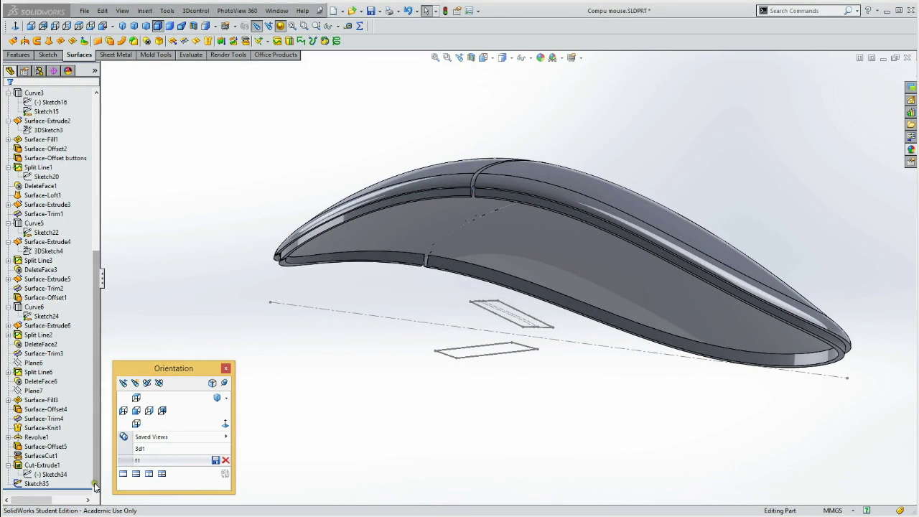
pyautogui.click(40, 484)
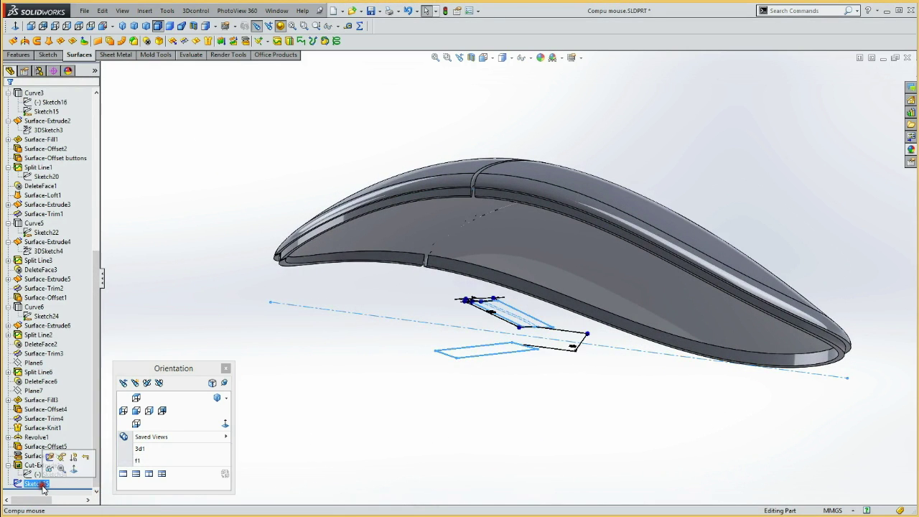
# Extrude Sketch35 1 mm starting from the Surface-Offset buttons surface.
pyautogui.click(21, 56)
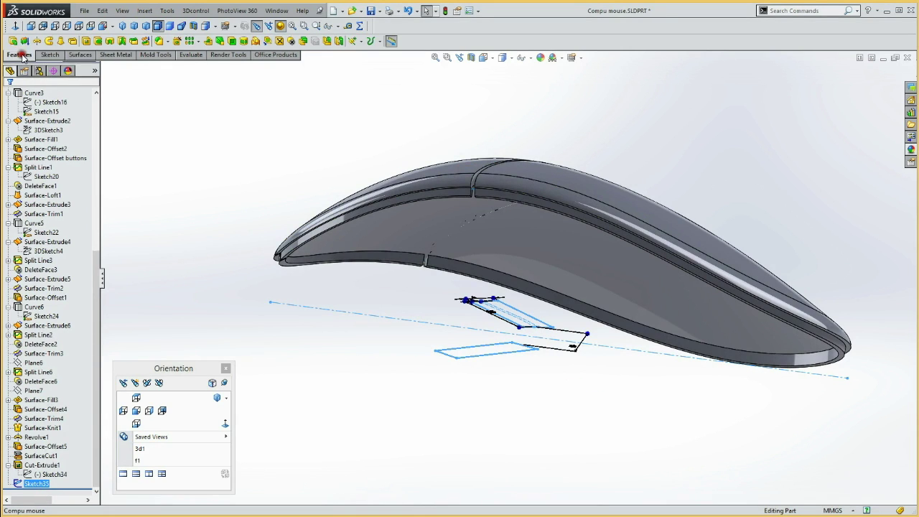
pyautogui.click(14, 43)
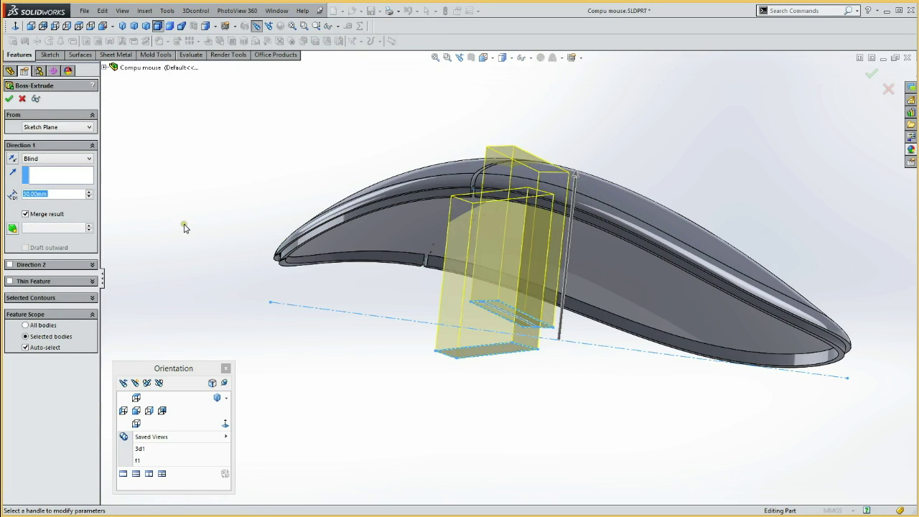
pyautogui.click(49, 128)
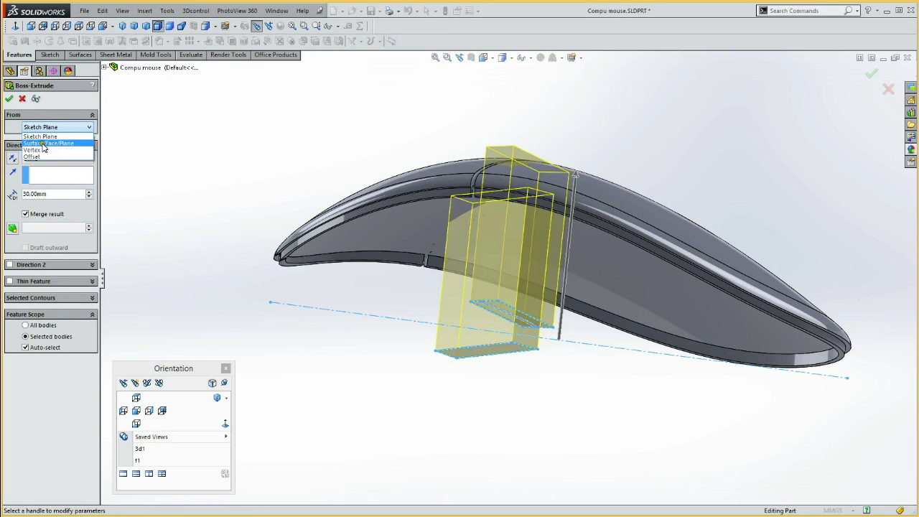
pyautogui.click(43, 141)
pyautogui.click(105, 68)
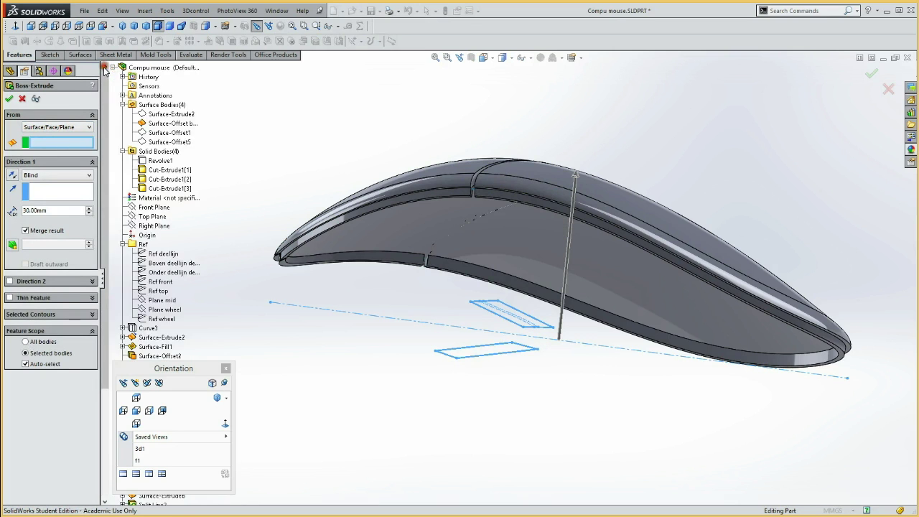
pyautogui.moveTo(151, 369); pyautogui.dragTo(288, 377)
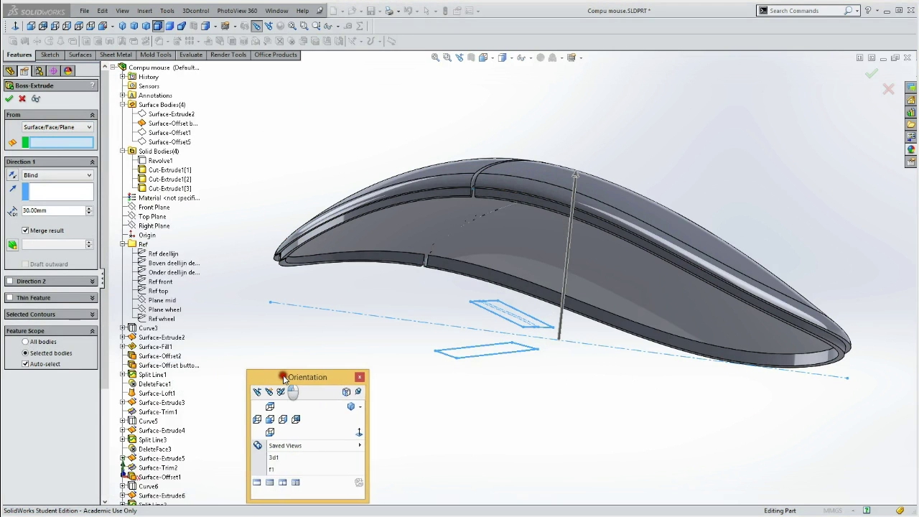
pyautogui.click(169, 369)
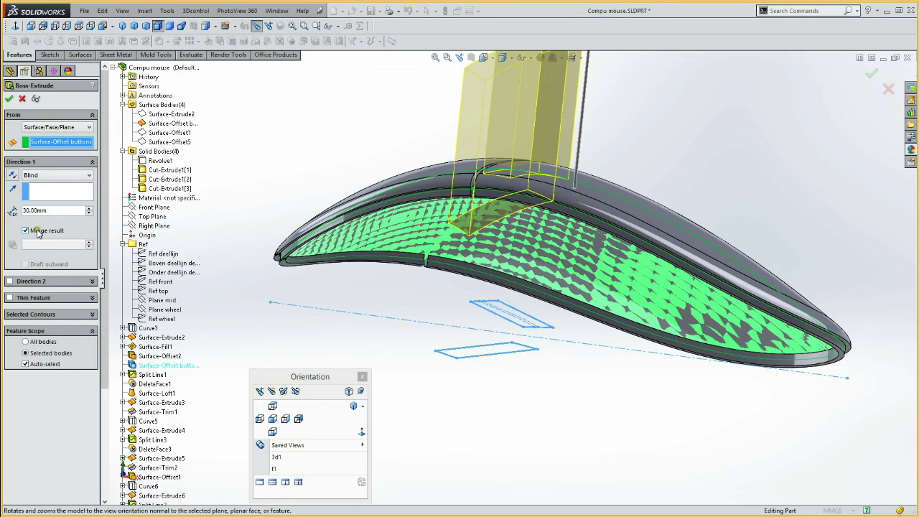
pyautogui.doubleClick(53, 211)
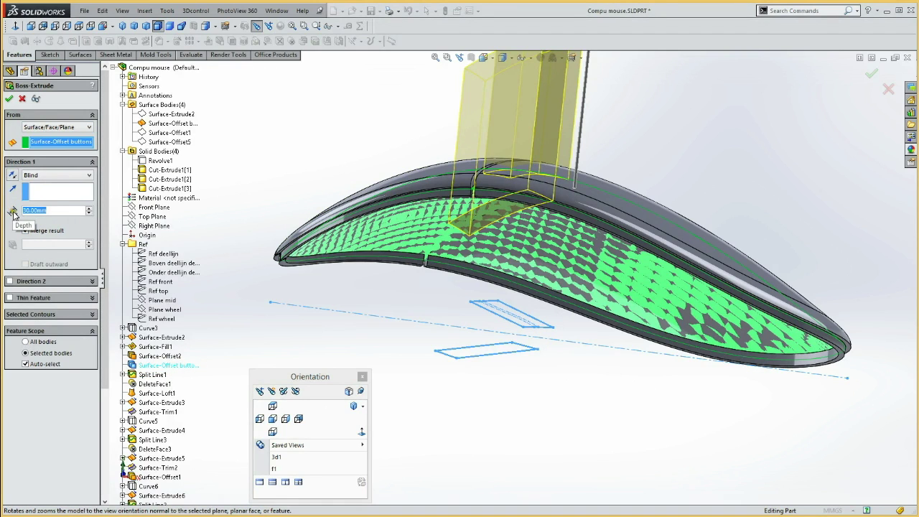
pyautogui.write('1')
pyautogui.click(57, 188)
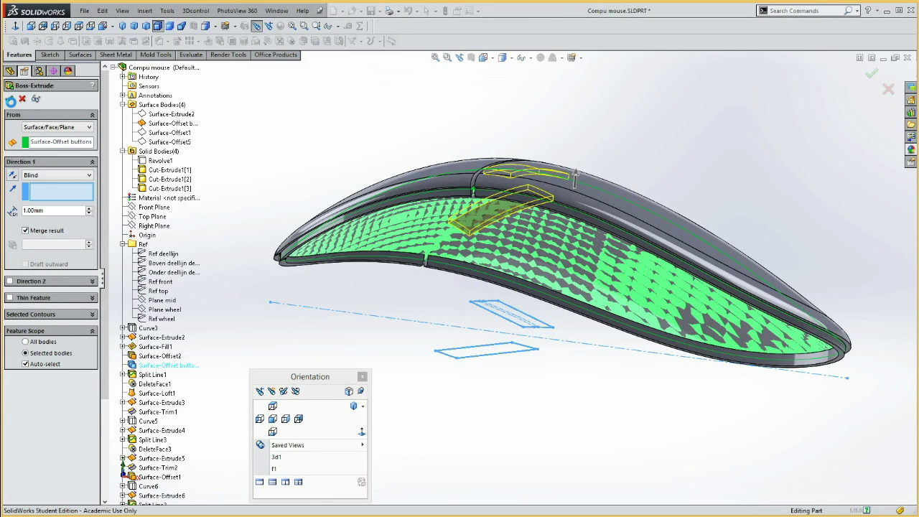
pyautogui.click(11, 100)
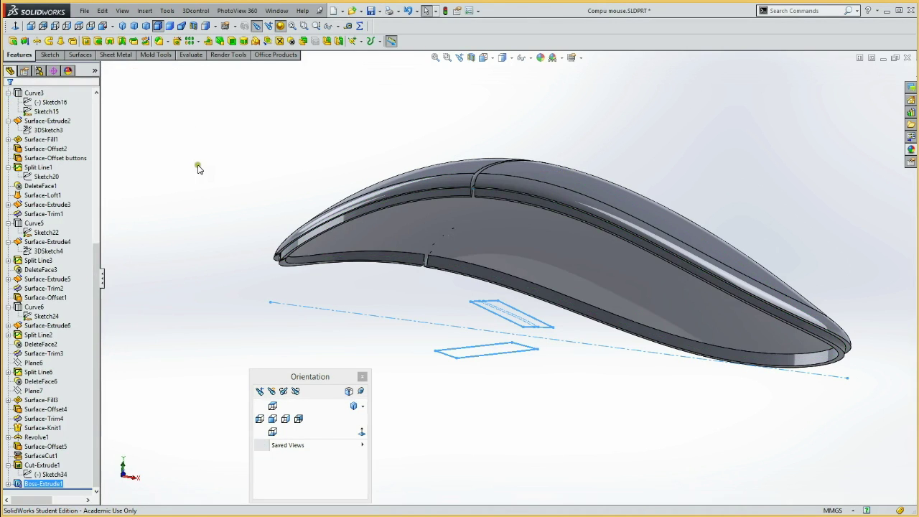
# Select the Boss-Extrude1 body and inspect the split edge down the mouse's centre.
pyautogui.moveTo(195, 199); pyautogui.dragTo(199, 232, button='middle')
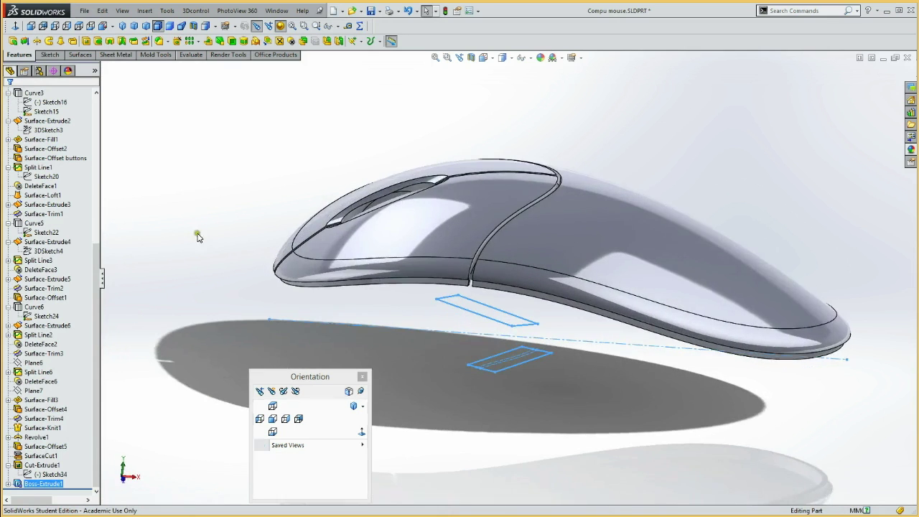
pyautogui.click(95, 198)
pyautogui.click(45, 195)
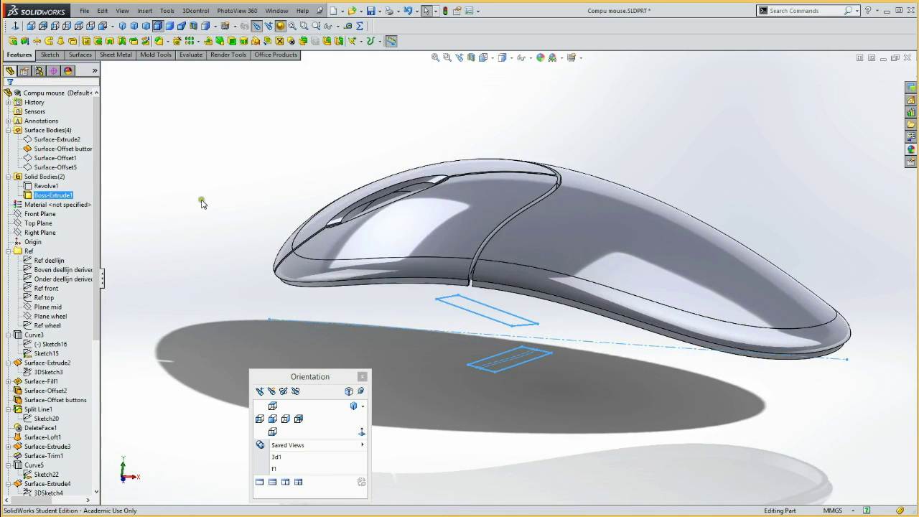
pyautogui.moveTo(244, 182); pyautogui.dragTo(273, 242, button='middle')
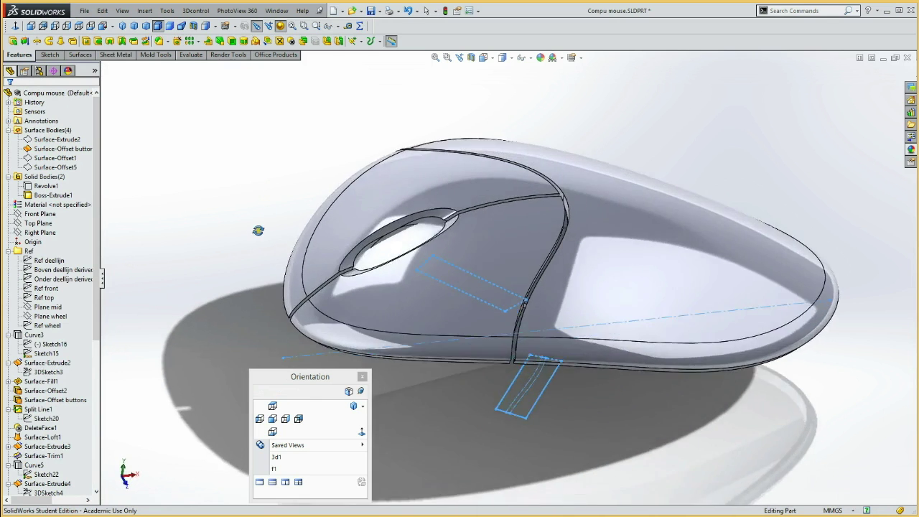
pyautogui.moveTo(273, 242); pyautogui.dragTo(268, 248, button='middle')
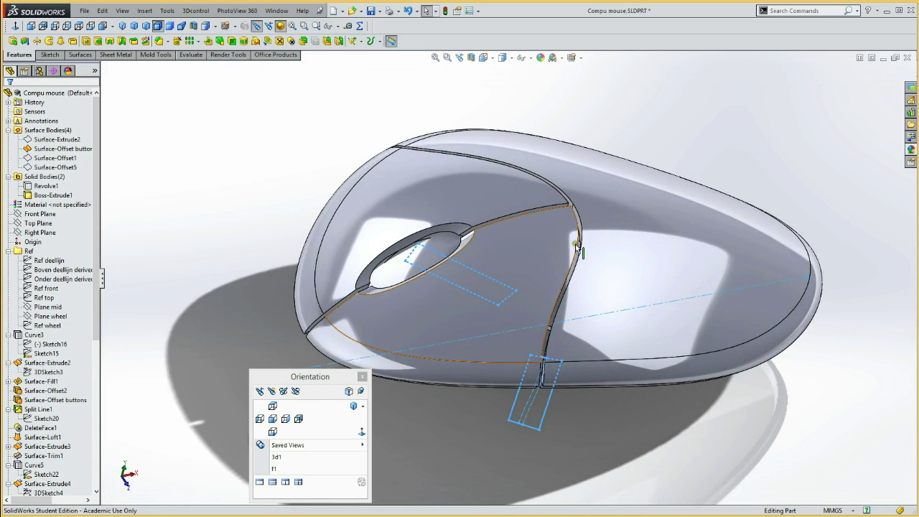
pyautogui.moveTo(558, 205); pyautogui.dragTo(539, 143, button='middle')
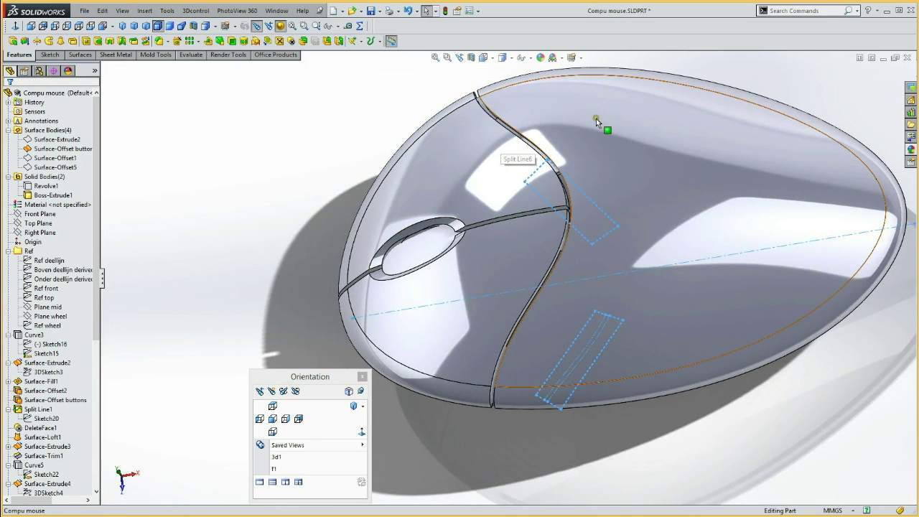
# Hide the Surface-Offset buttons surface and zoom in on the scroll-wheel opening.
pyautogui.moveTo(273, 238)
pyautogui.mouseDown(button='middle')
pyautogui.moveTo(242, 158)
pyautogui.moveTo(318, 103)
pyautogui.moveTo(293, 123)
pyautogui.moveTo(294, 78)
pyautogui.moveTo(269, 94)
pyautogui.mouseUp(button='middle')
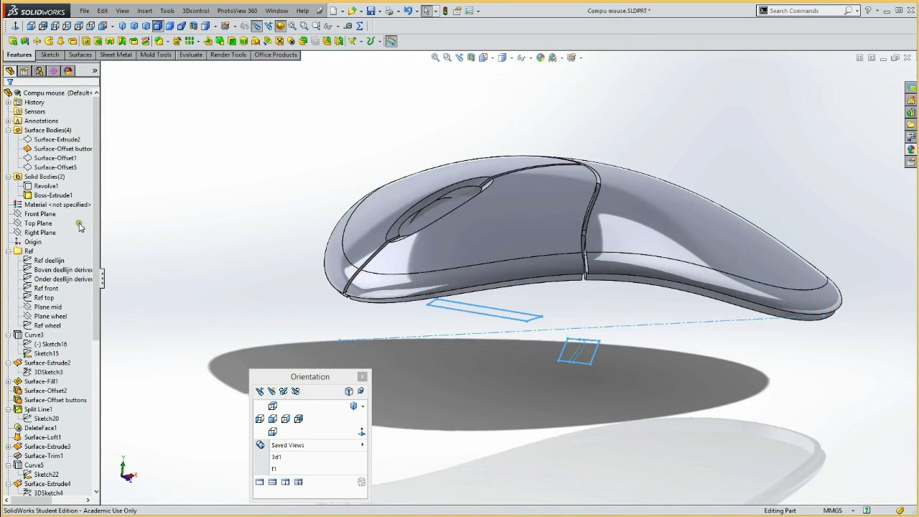
pyautogui.click(43, 149)
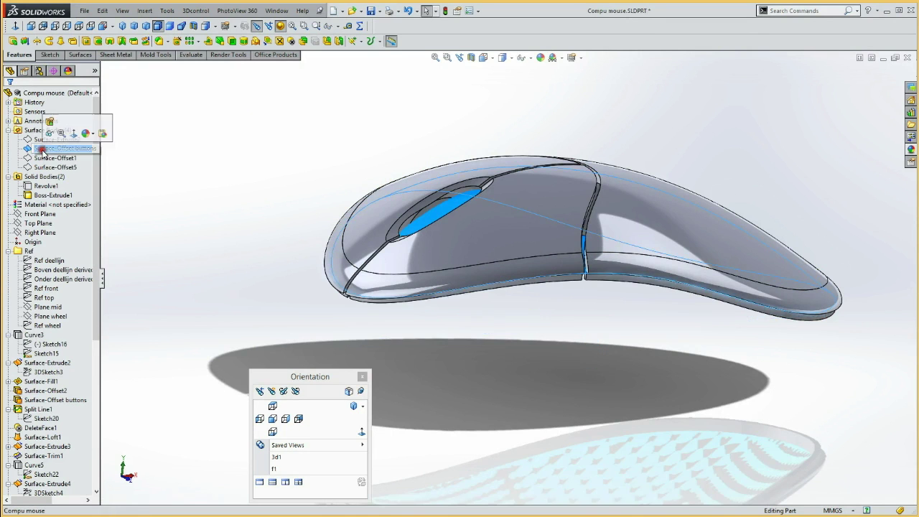
pyautogui.click(51, 135)
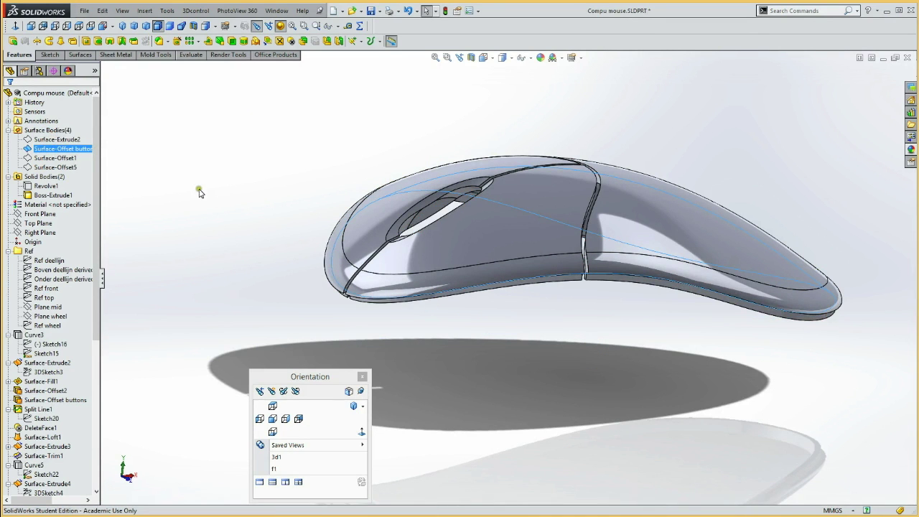
pyautogui.moveTo(202, 187)
pyautogui.mouseDown(button='middle')
pyautogui.moveTo(260, 157)
pyautogui.moveTo(323, 309)
pyautogui.moveTo(349, 266)
pyautogui.moveTo(345, 230)
pyautogui.moveTo(278, 324)
pyautogui.mouseUp(button='middle')
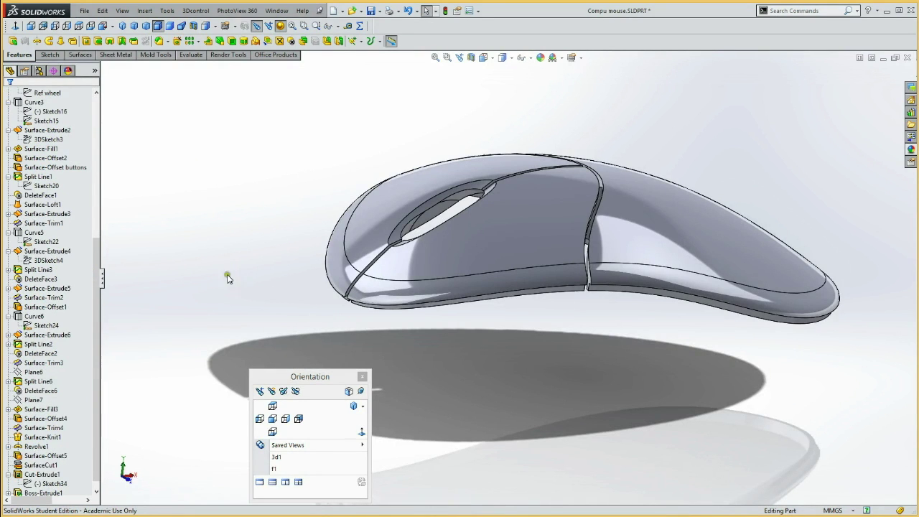
pyautogui.hotkey('ctrl', 'shift', 'z')
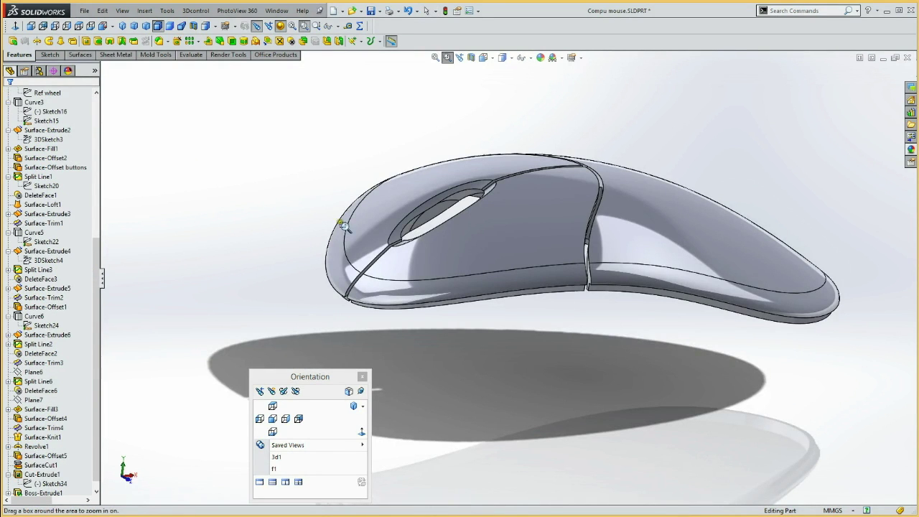
pyautogui.moveTo(316, 179)
pyautogui.mouseDown()
pyautogui.moveTo(379, 266)
pyautogui.moveTo(493, 334)
pyautogui.mouseUp()
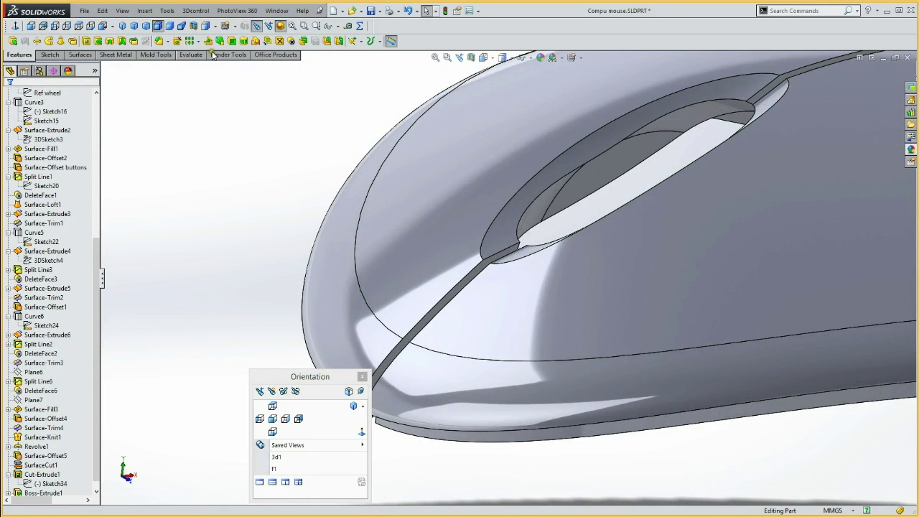
pyautogui.click(158, 41)
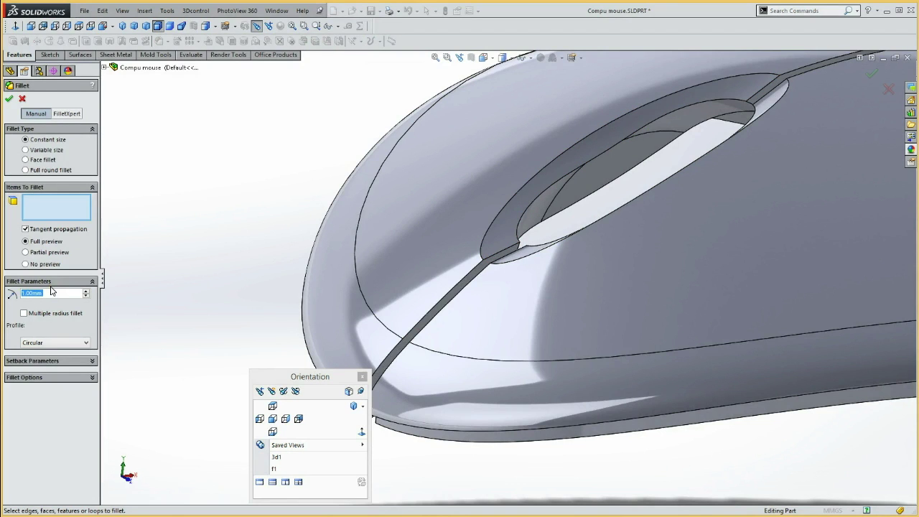
# Fillet the wheel opening's upper and lower edges with a 0.5 mm radius.
pyautogui.write('5')
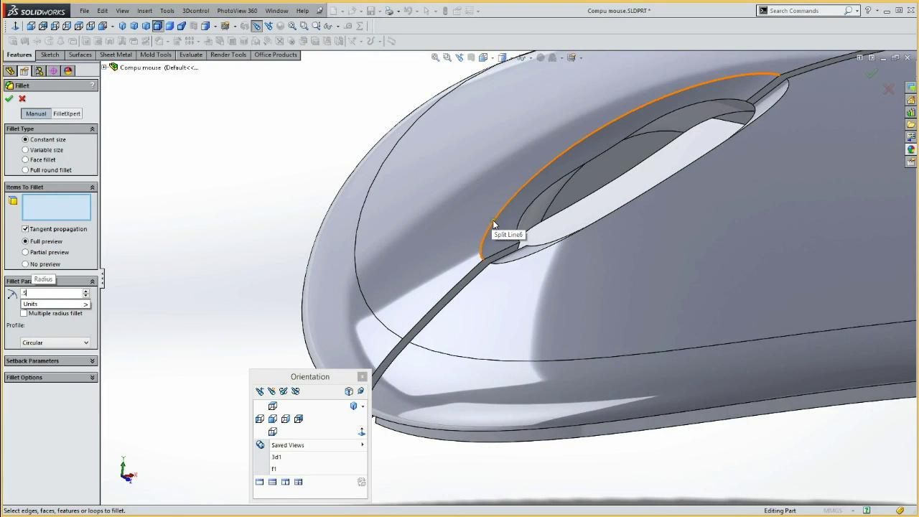
pyautogui.click(494, 225)
pyautogui.click(522, 261)
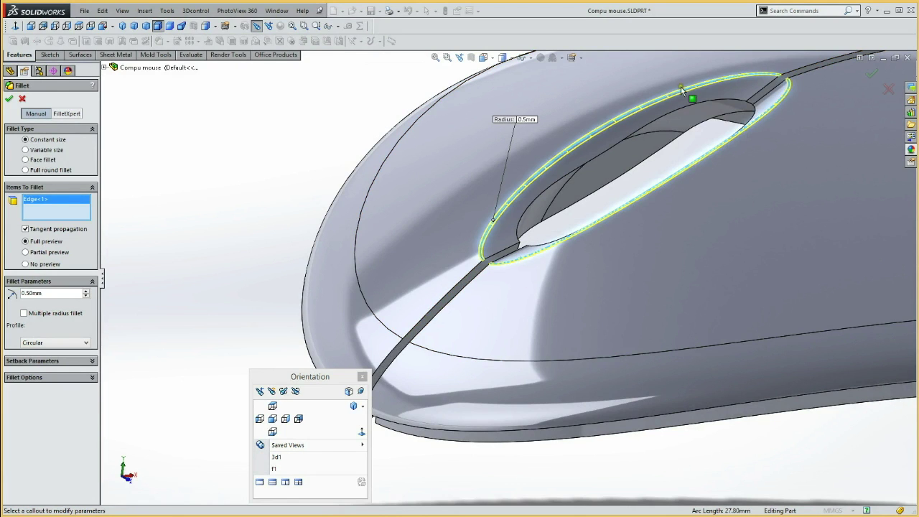
pyautogui.click(9, 99)
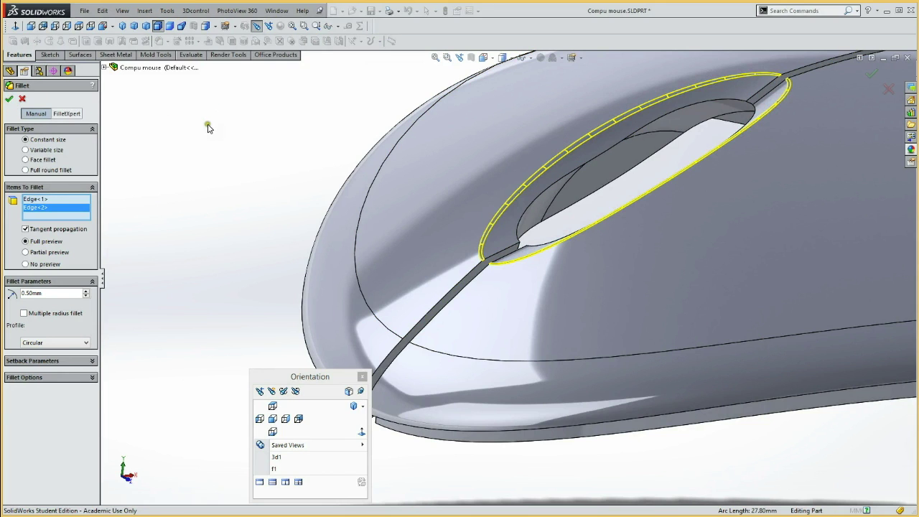
# Start a 0.2 mm fillet and select the button gap edge chain around the wheel opening.
pyautogui.click(159, 41)
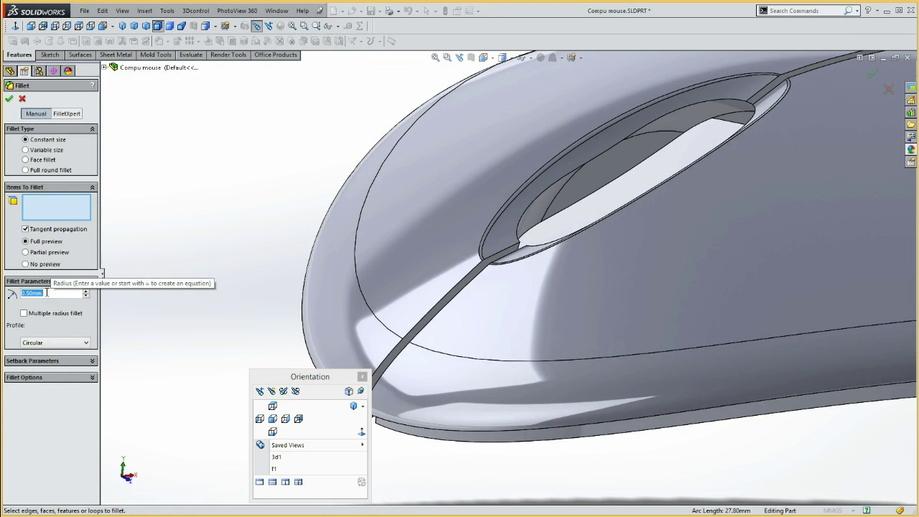
pyautogui.write('2')
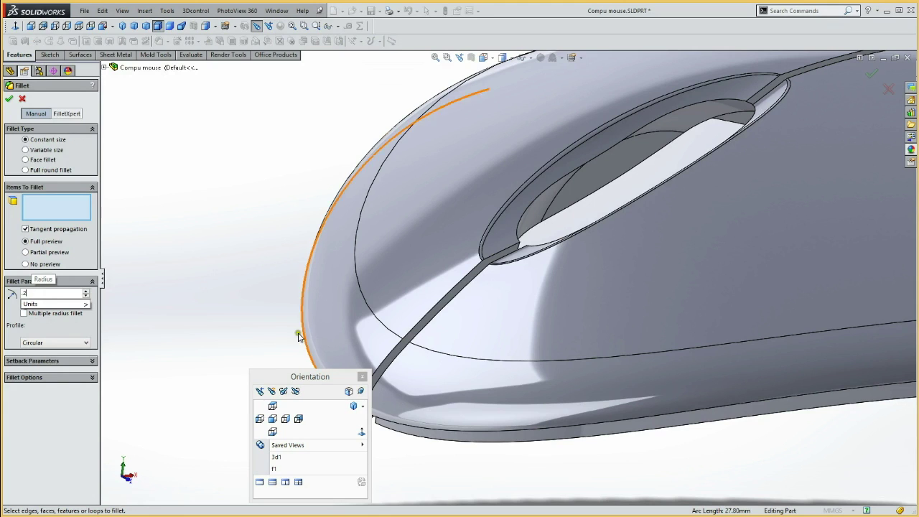
pyautogui.click(386, 364)
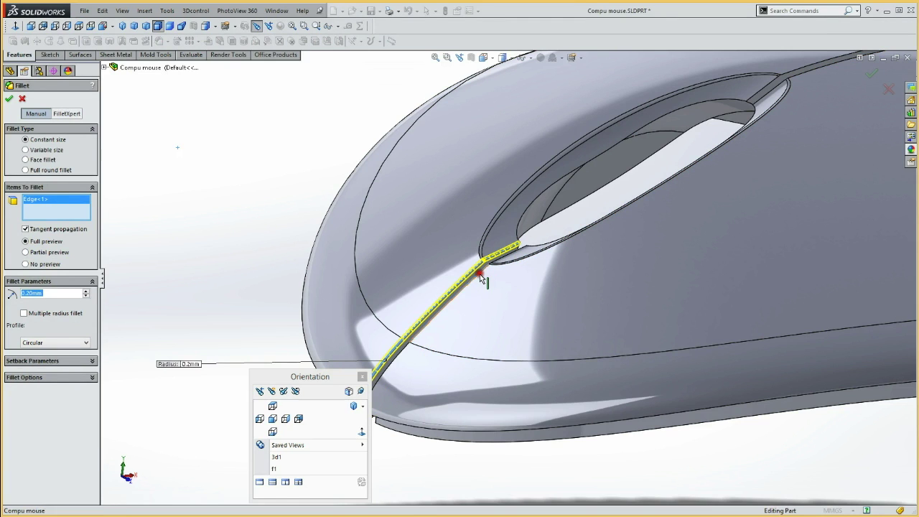
pyautogui.click(482, 279)
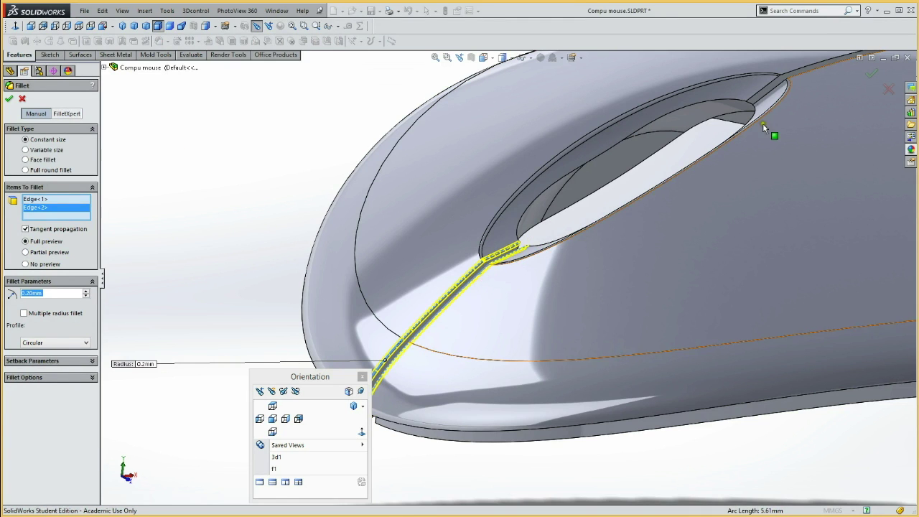
pyautogui.click(759, 94)
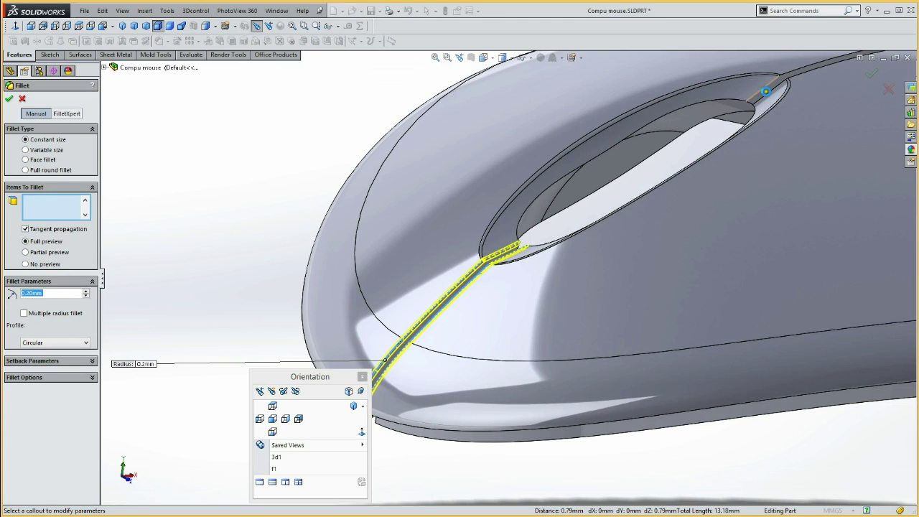
pyautogui.click(766, 93)
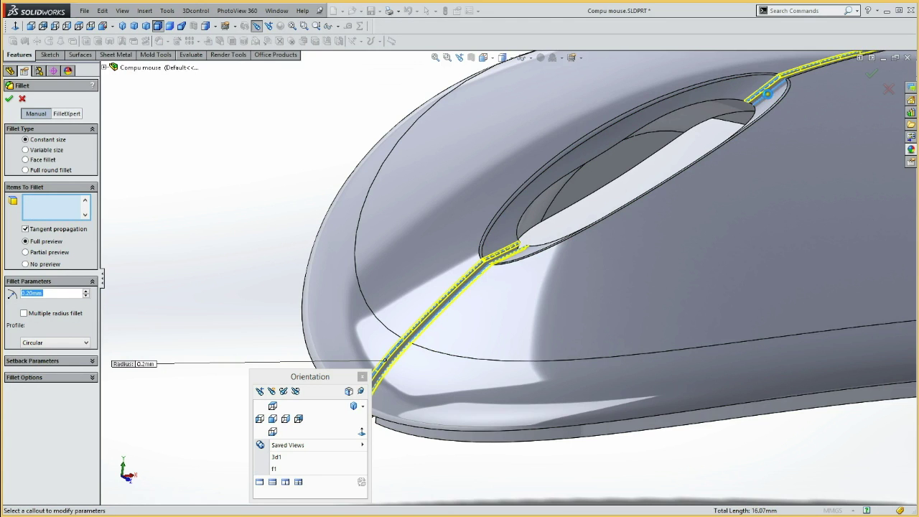
pyautogui.click(759, 200)
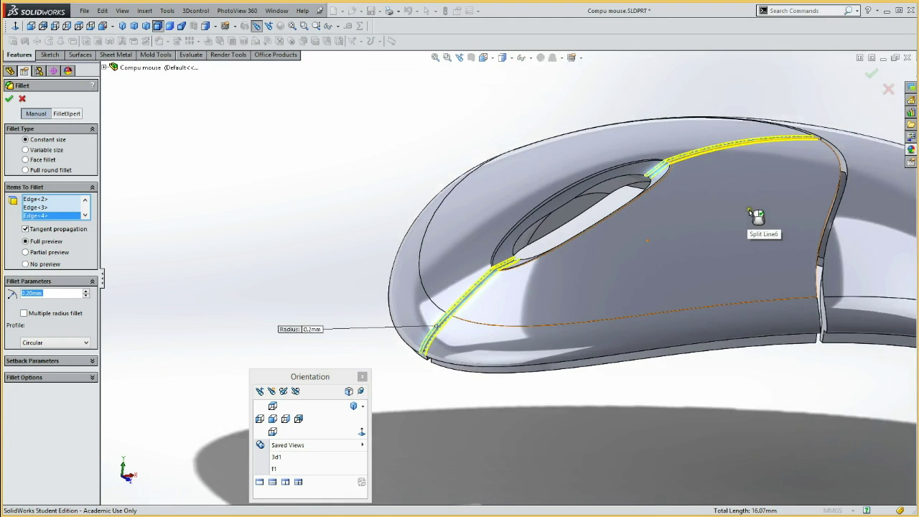
# Add the top-rear gap edge and both side groove edges, then apply the 0.2 mm fillet.
pyautogui.moveTo(756, 206); pyautogui.dragTo(730, 242, button='middle')
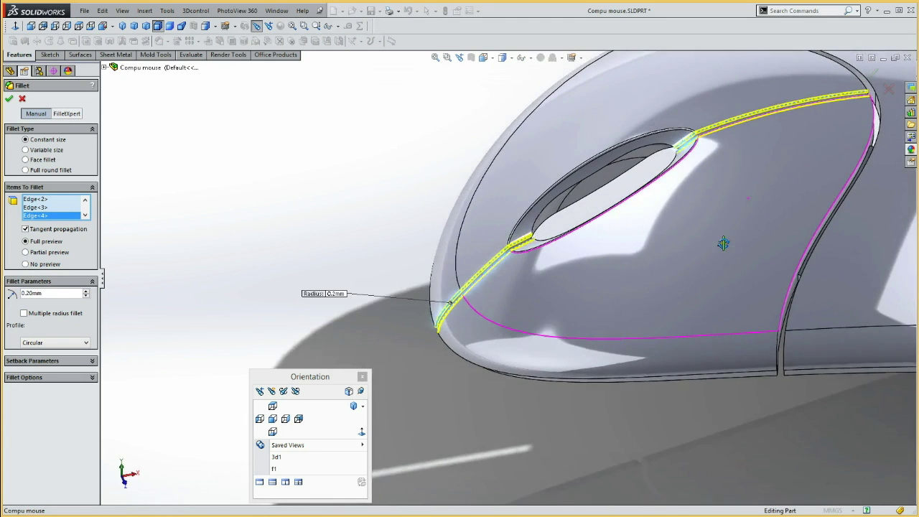
pyautogui.click(852, 74)
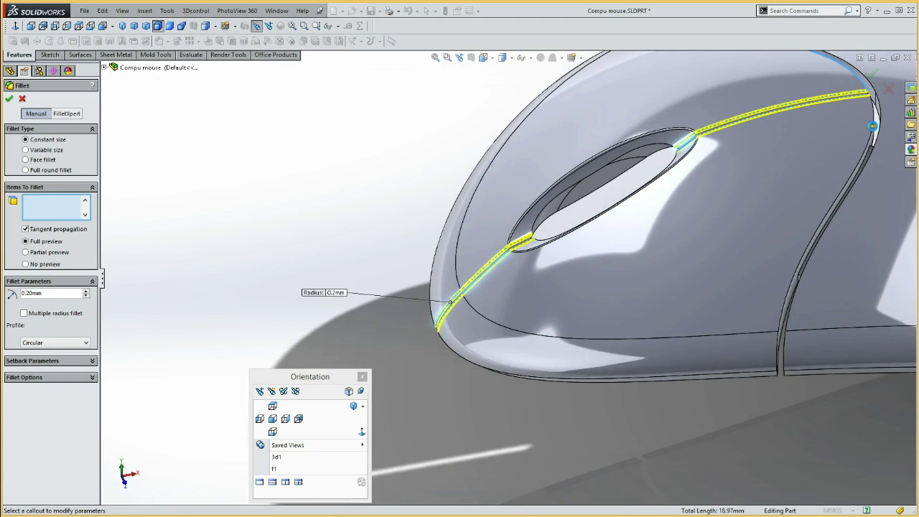
pyautogui.click(853, 177)
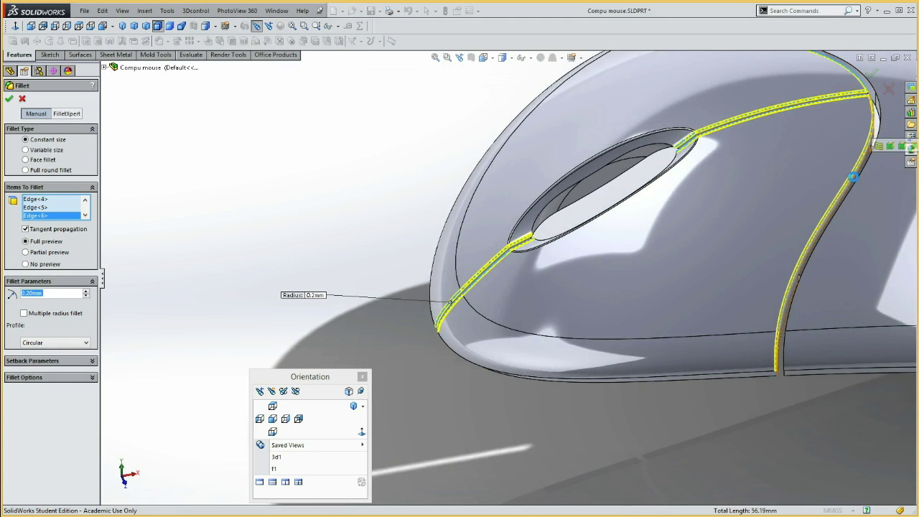
pyautogui.click(857, 181)
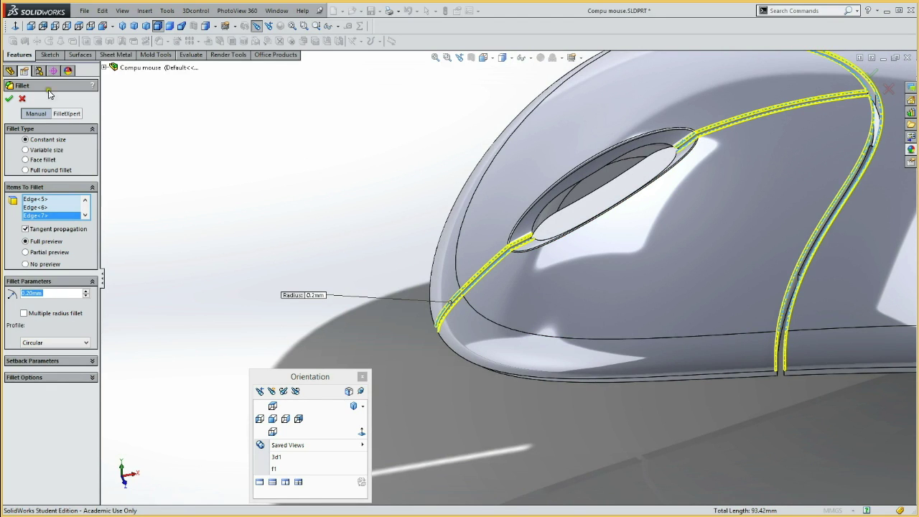
pyautogui.click(11, 99)
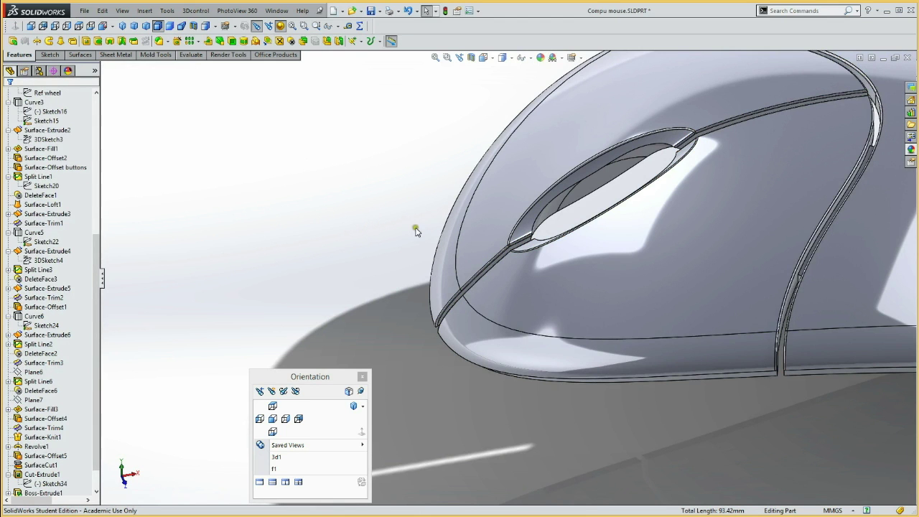
# Reorient the mouse and begin a fresh constant-size fillet with an empty edge list.
pyautogui.moveTo(341, 188); pyautogui.dragTo(374, 179, button='middle')
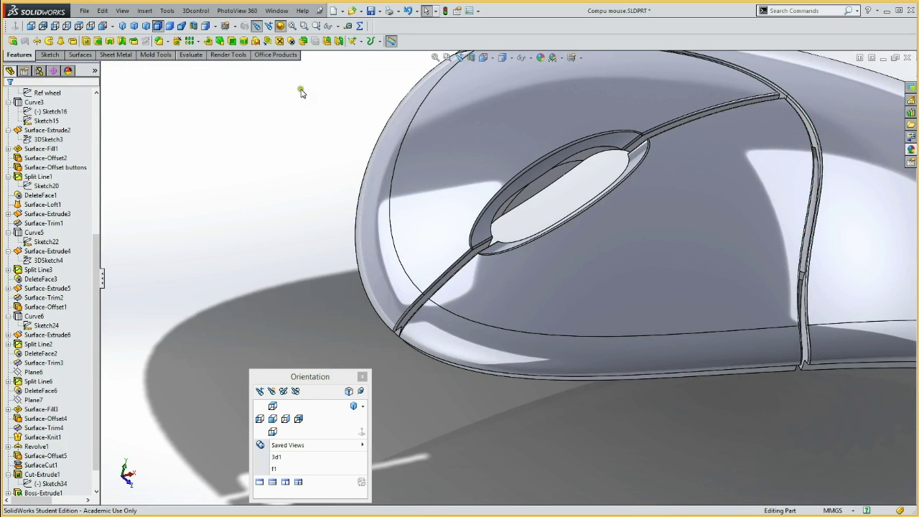
pyautogui.click(160, 43)
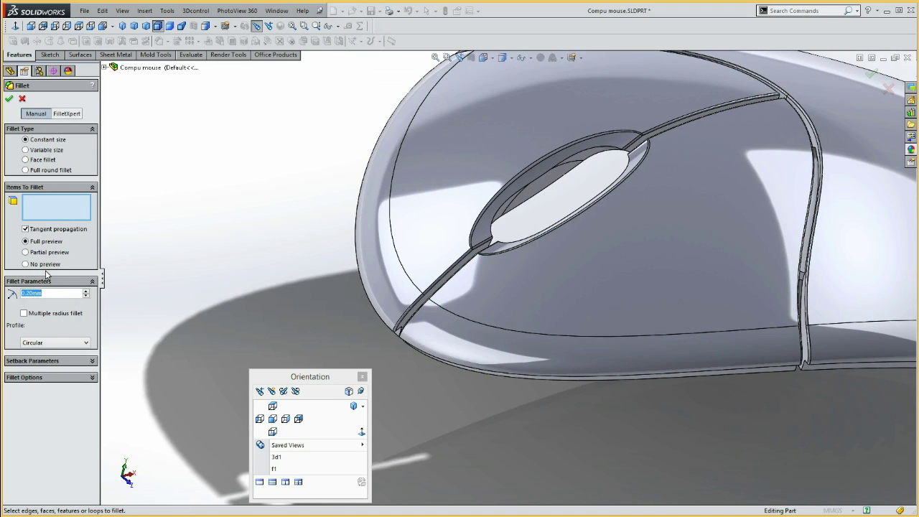
# Set the fillet radius to 0.3 mm and select both side groove edges.
pyautogui.write('3')
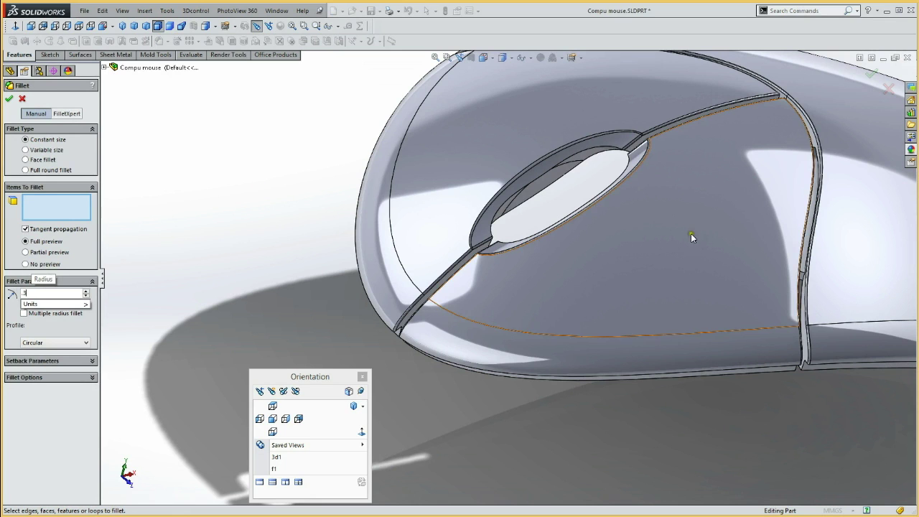
pyautogui.click(817, 162)
pyautogui.moveTo(758, 185)
pyautogui.mouseDown(button='middle')
pyautogui.moveTo(732, 195)
pyautogui.moveTo(729, 223)
pyautogui.mouseUp(button='middle')
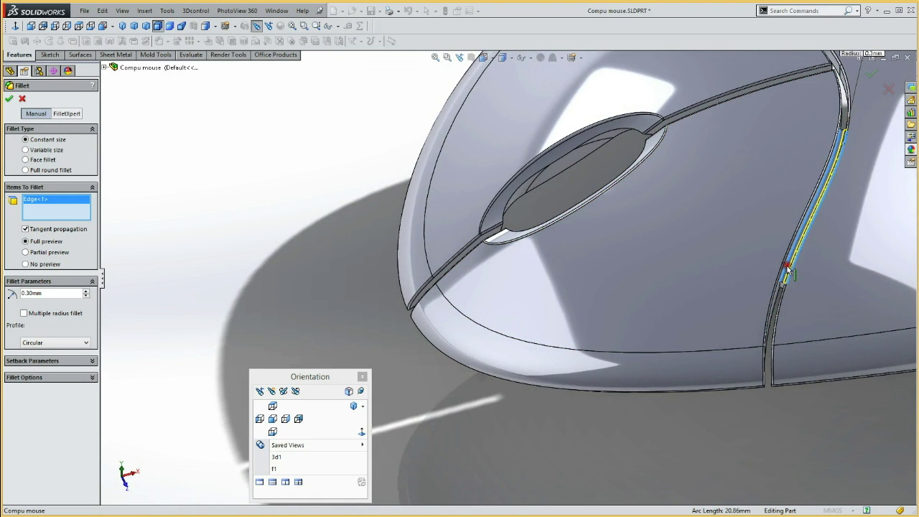
pyautogui.click(776, 165)
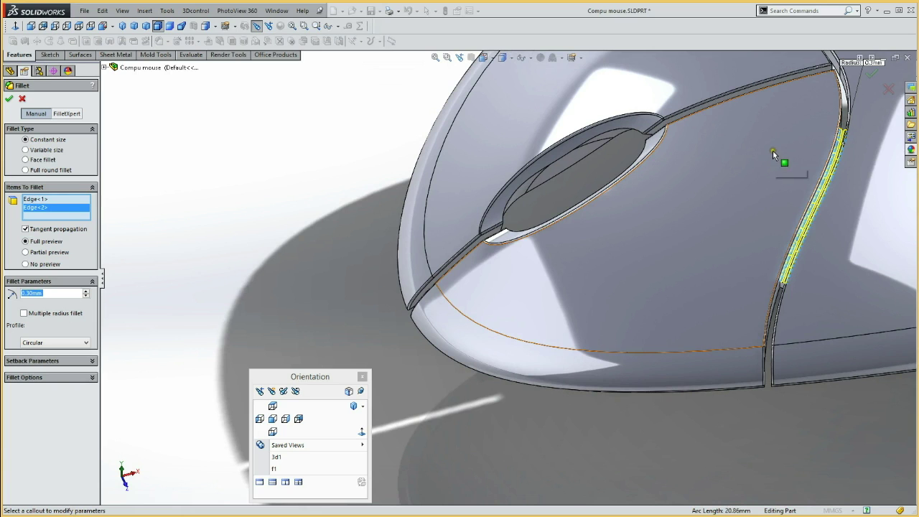
# Add the upper groove edges between buttons and body, then accept the 0.3 mm fillet.
pyautogui.moveTo(776, 147); pyautogui.dragTo(673, 362, button='middle')
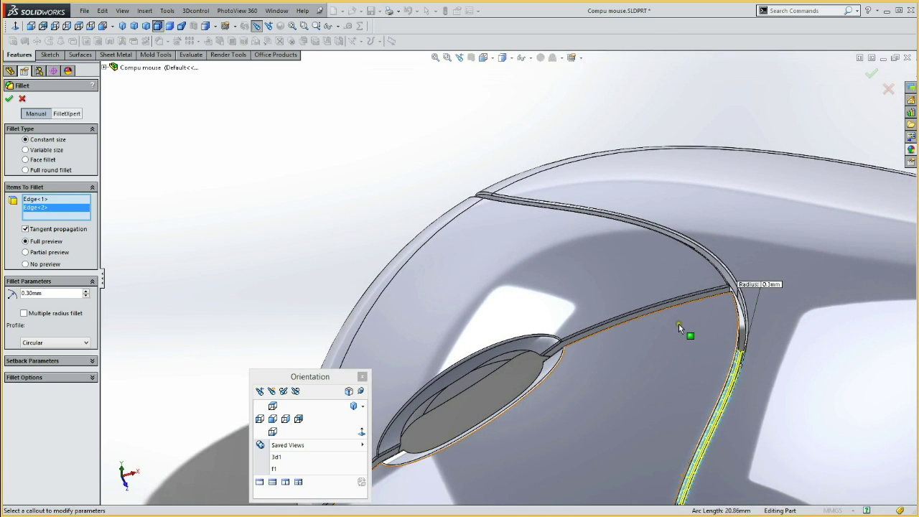
pyautogui.moveTo(680, 324)
pyautogui.mouseDown(button='middle')
pyautogui.moveTo(656, 351)
pyautogui.moveTo(689, 309)
pyautogui.mouseUp(button='middle')
pyautogui.click(708, 227)
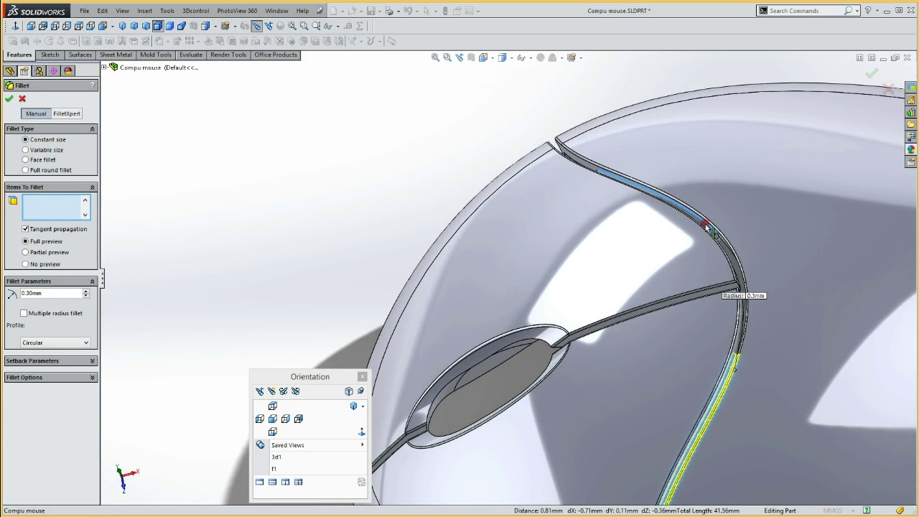
pyautogui.click(718, 197)
pyautogui.moveTo(716, 195); pyautogui.dragTo(685, 240, button='middle')
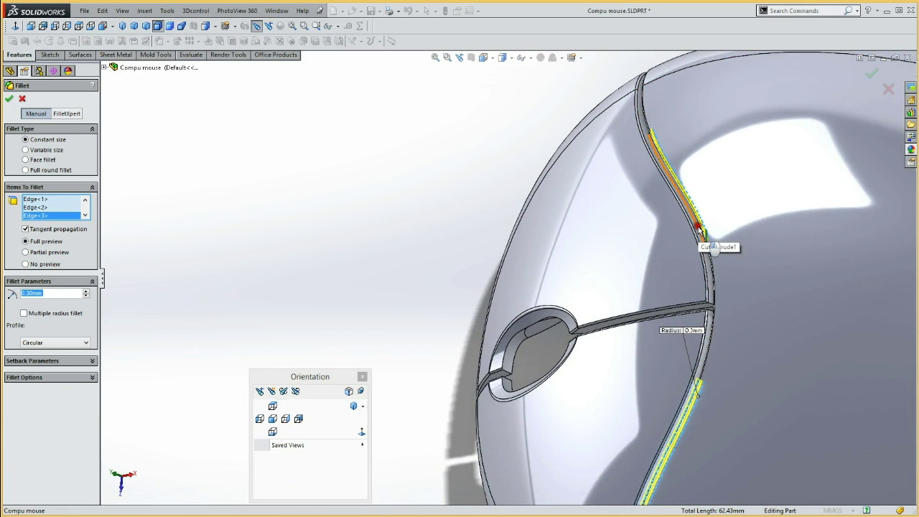
pyautogui.click(702, 234)
pyautogui.click(702, 233)
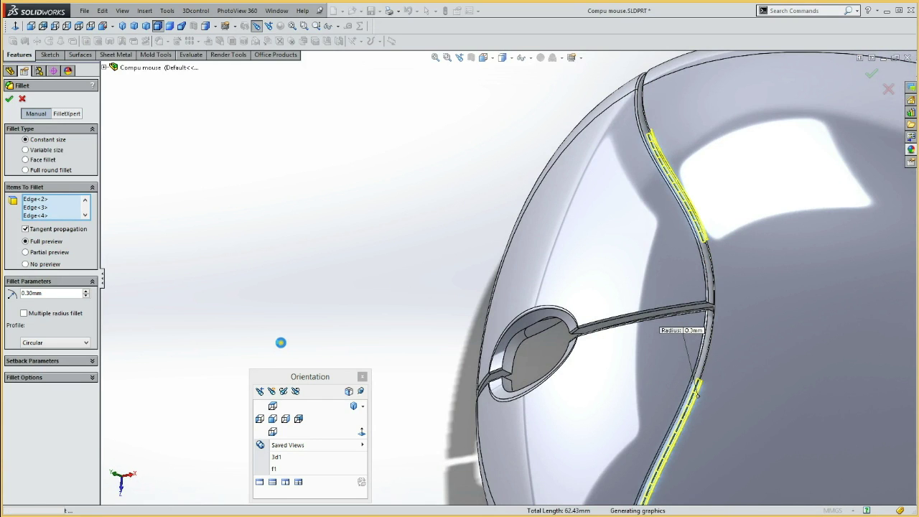
pyautogui.press('Return')
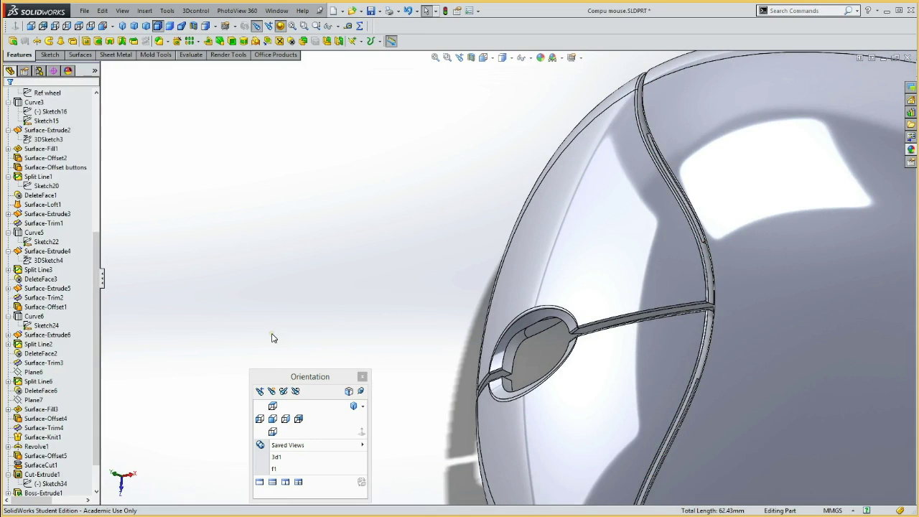
pyautogui.moveTo(272, 338); pyautogui.dragTo(312, 258, button='middle')
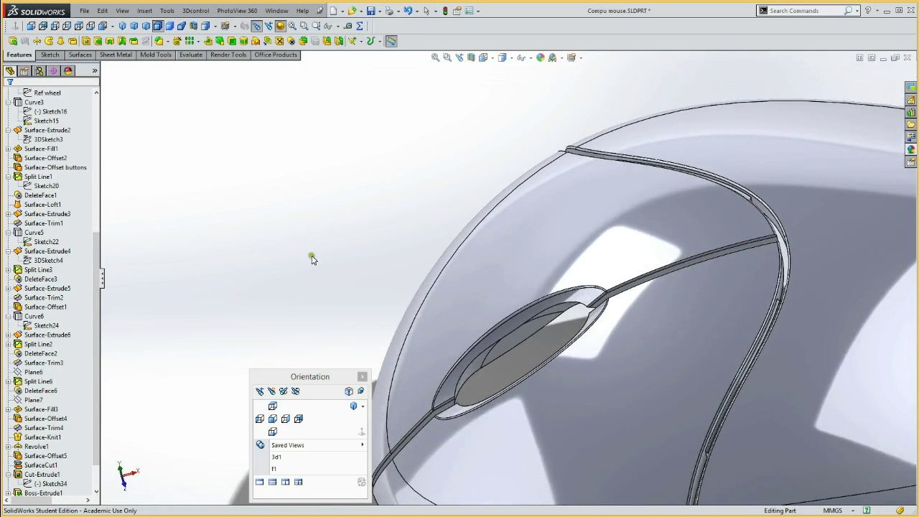
pyautogui.click(272, 406)
pyautogui.moveTo(232, 304)
pyautogui.mouseDown(button='middle')
pyautogui.moveTo(269, 191)
pyautogui.moveTo(328, 254)
pyautogui.moveTo(268, 206)
pyautogui.moveTo(289, 193)
pyautogui.moveTo(252, 183)
pyautogui.moveTo(246, 207)
pyautogui.moveTo(270, 210)
pyautogui.moveTo(170, 219)
pyautogui.mouseUp(button='middle')
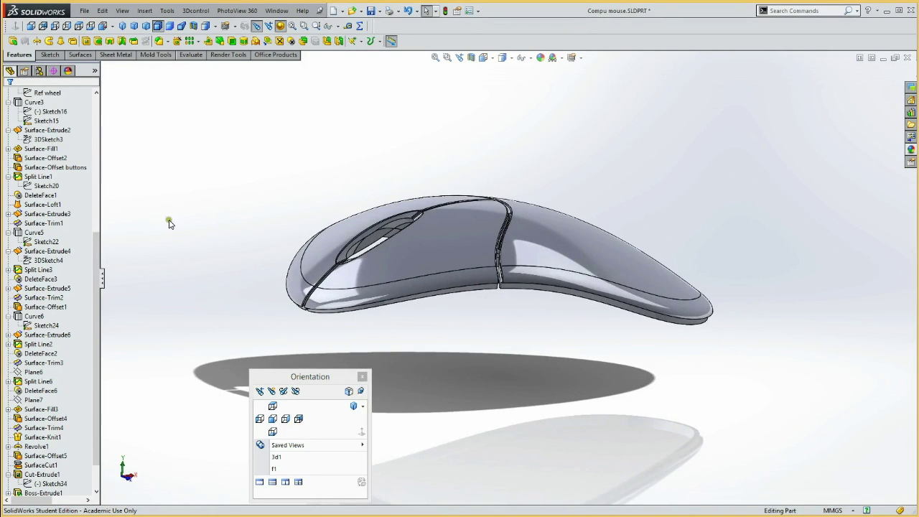
pyautogui.click(95, 170)
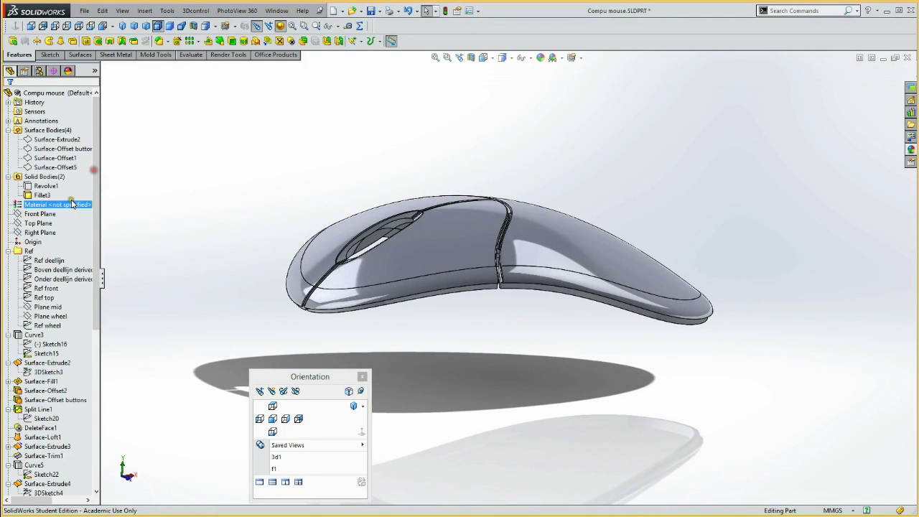
pyautogui.click(8, 251)
pyautogui.click(36, 270)
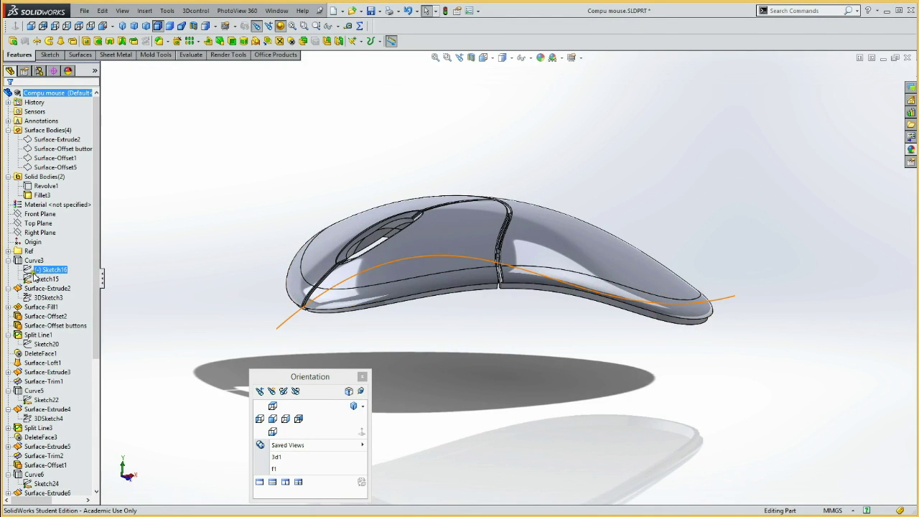
pyautogui.click(33, 261)
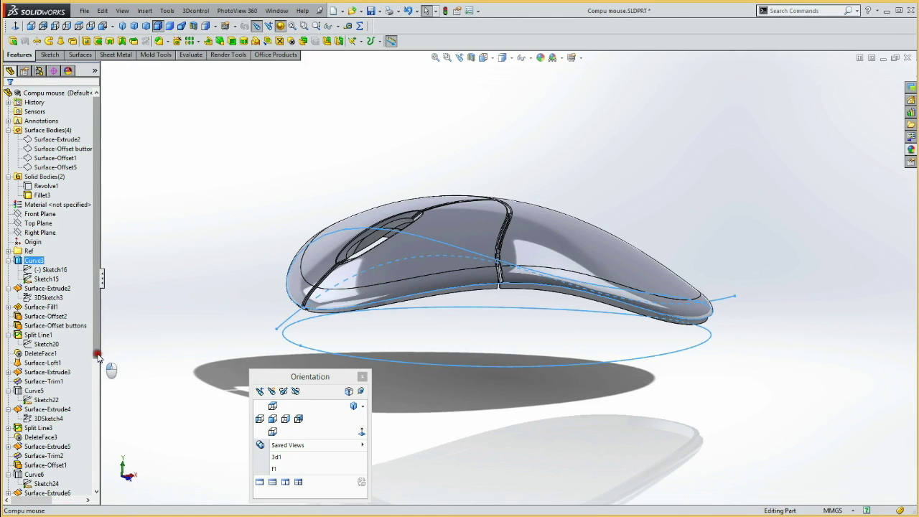
pyautogui.moveTo(98, 385); pyautogui.dragTo(98, 494)
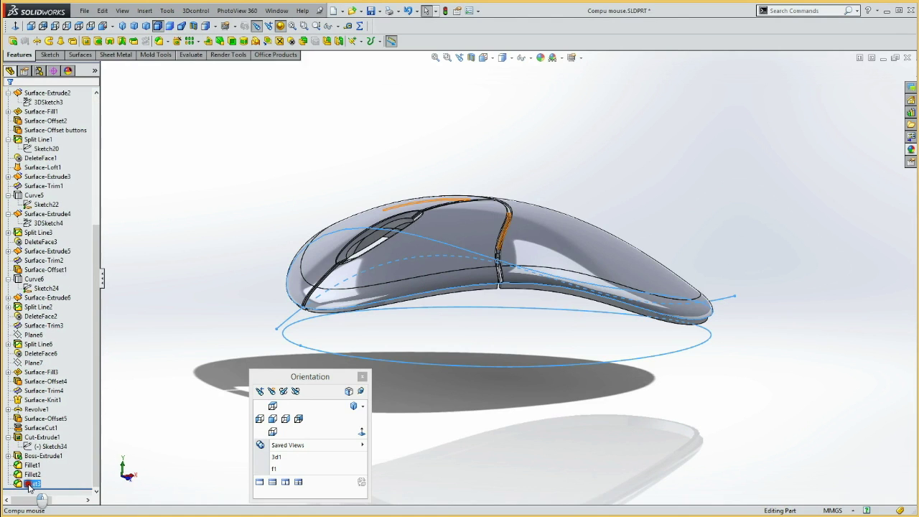
# Move features Curve3 through Fillet3 into a new folder named 'Boven'.
pyautogui.keyDown('shift'); pyautogui.click(32, 483); pyautogui.keyUp('shift')
pyautogui.rightClick(32, 485)
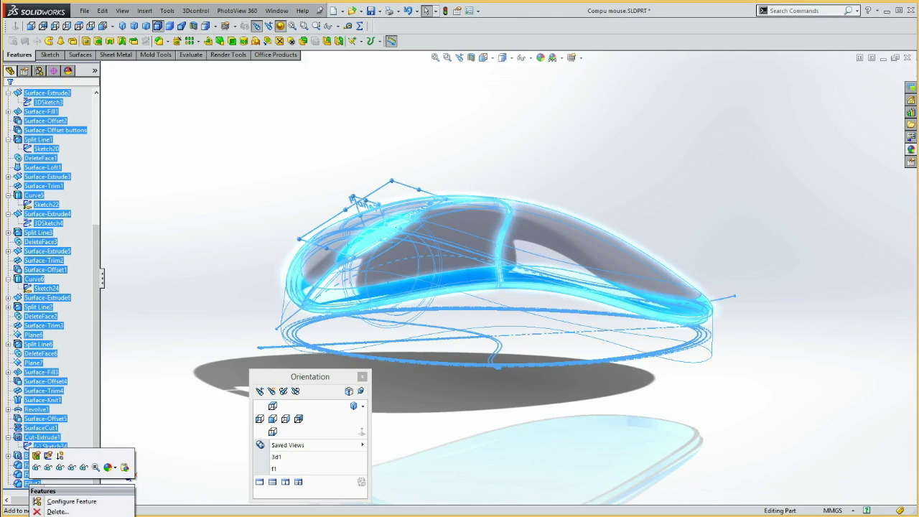
pyautogui.click(41, 492)
pyautogui.click(703, 373)
pyautogui.write('Boven')
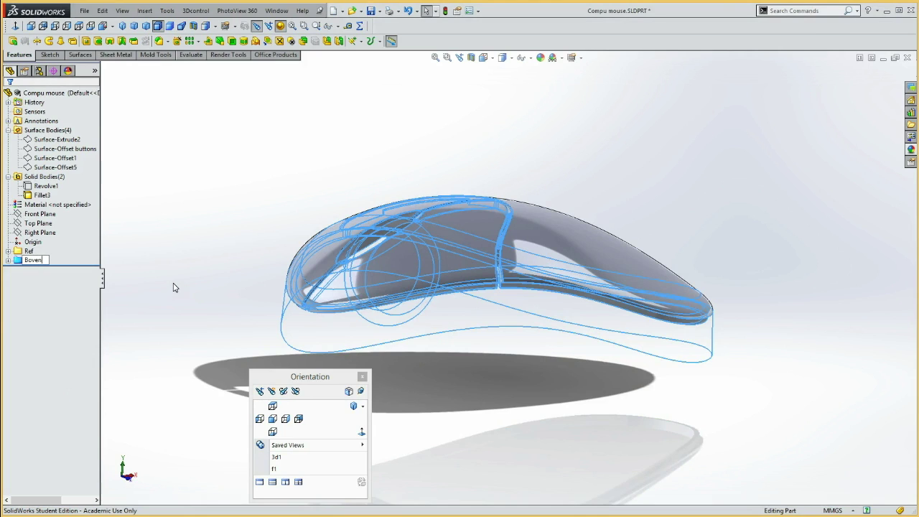